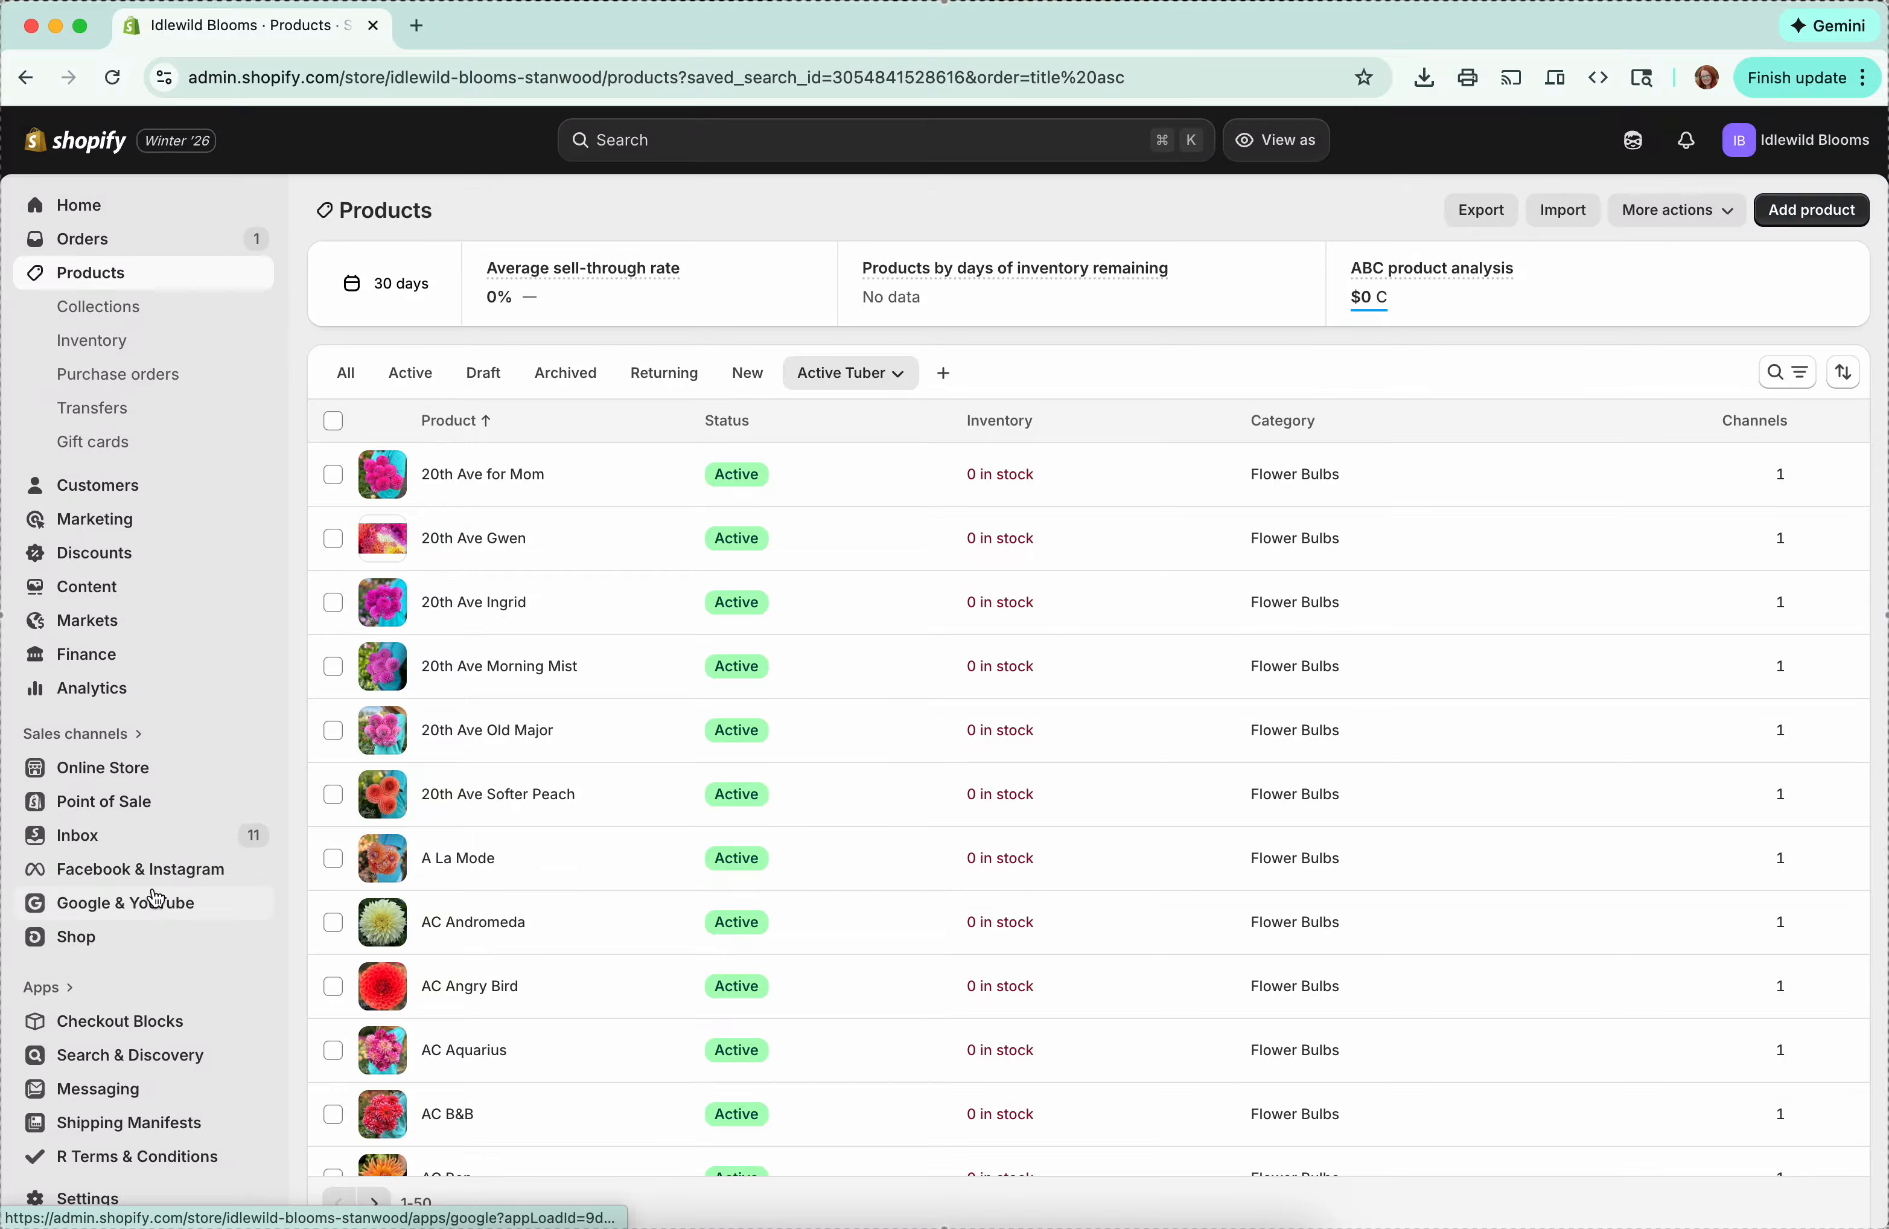
Step: Review the store's shipping profiles in the shipping and delivery settings, enlarging the page for readability, and close the settings
click(92, 1198)
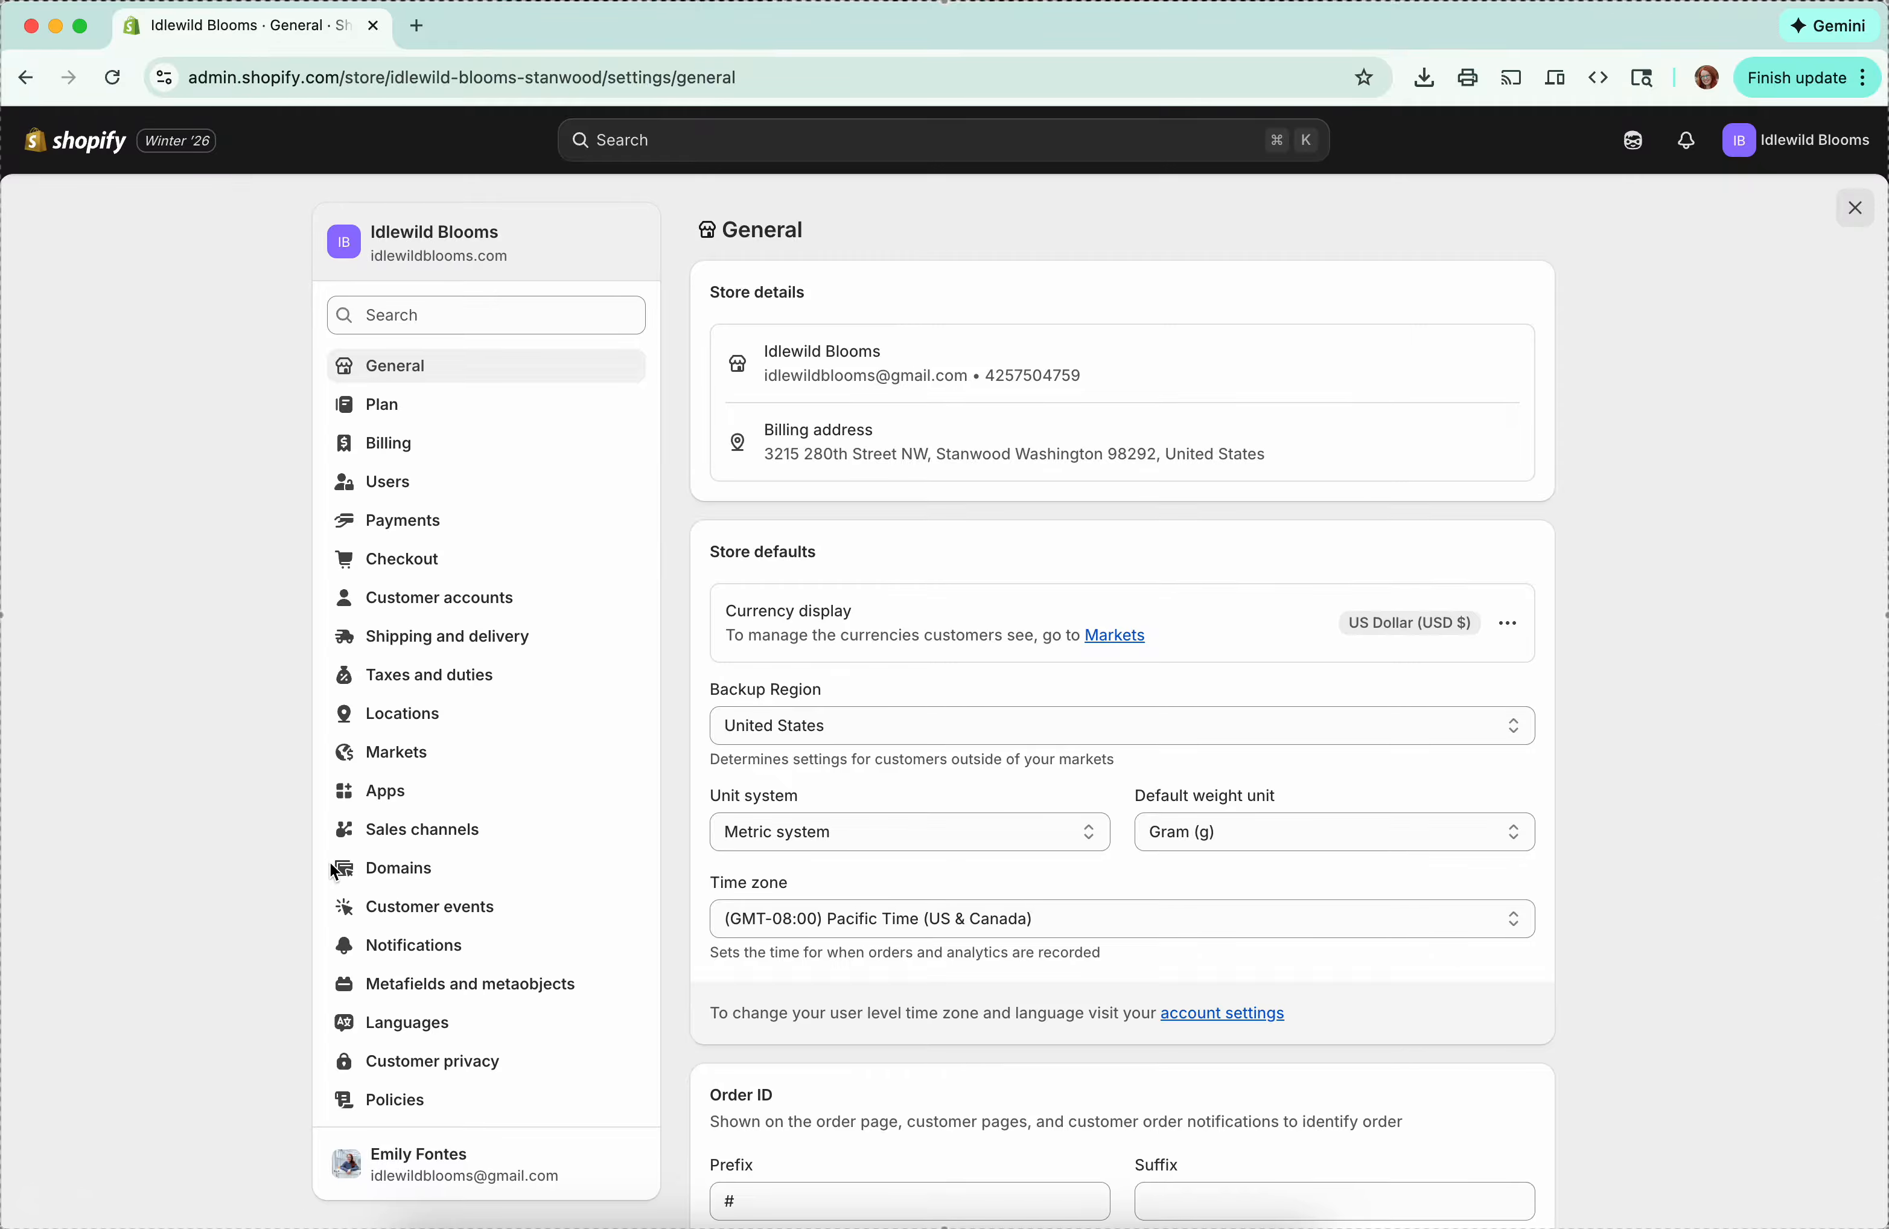
click(444, 647)
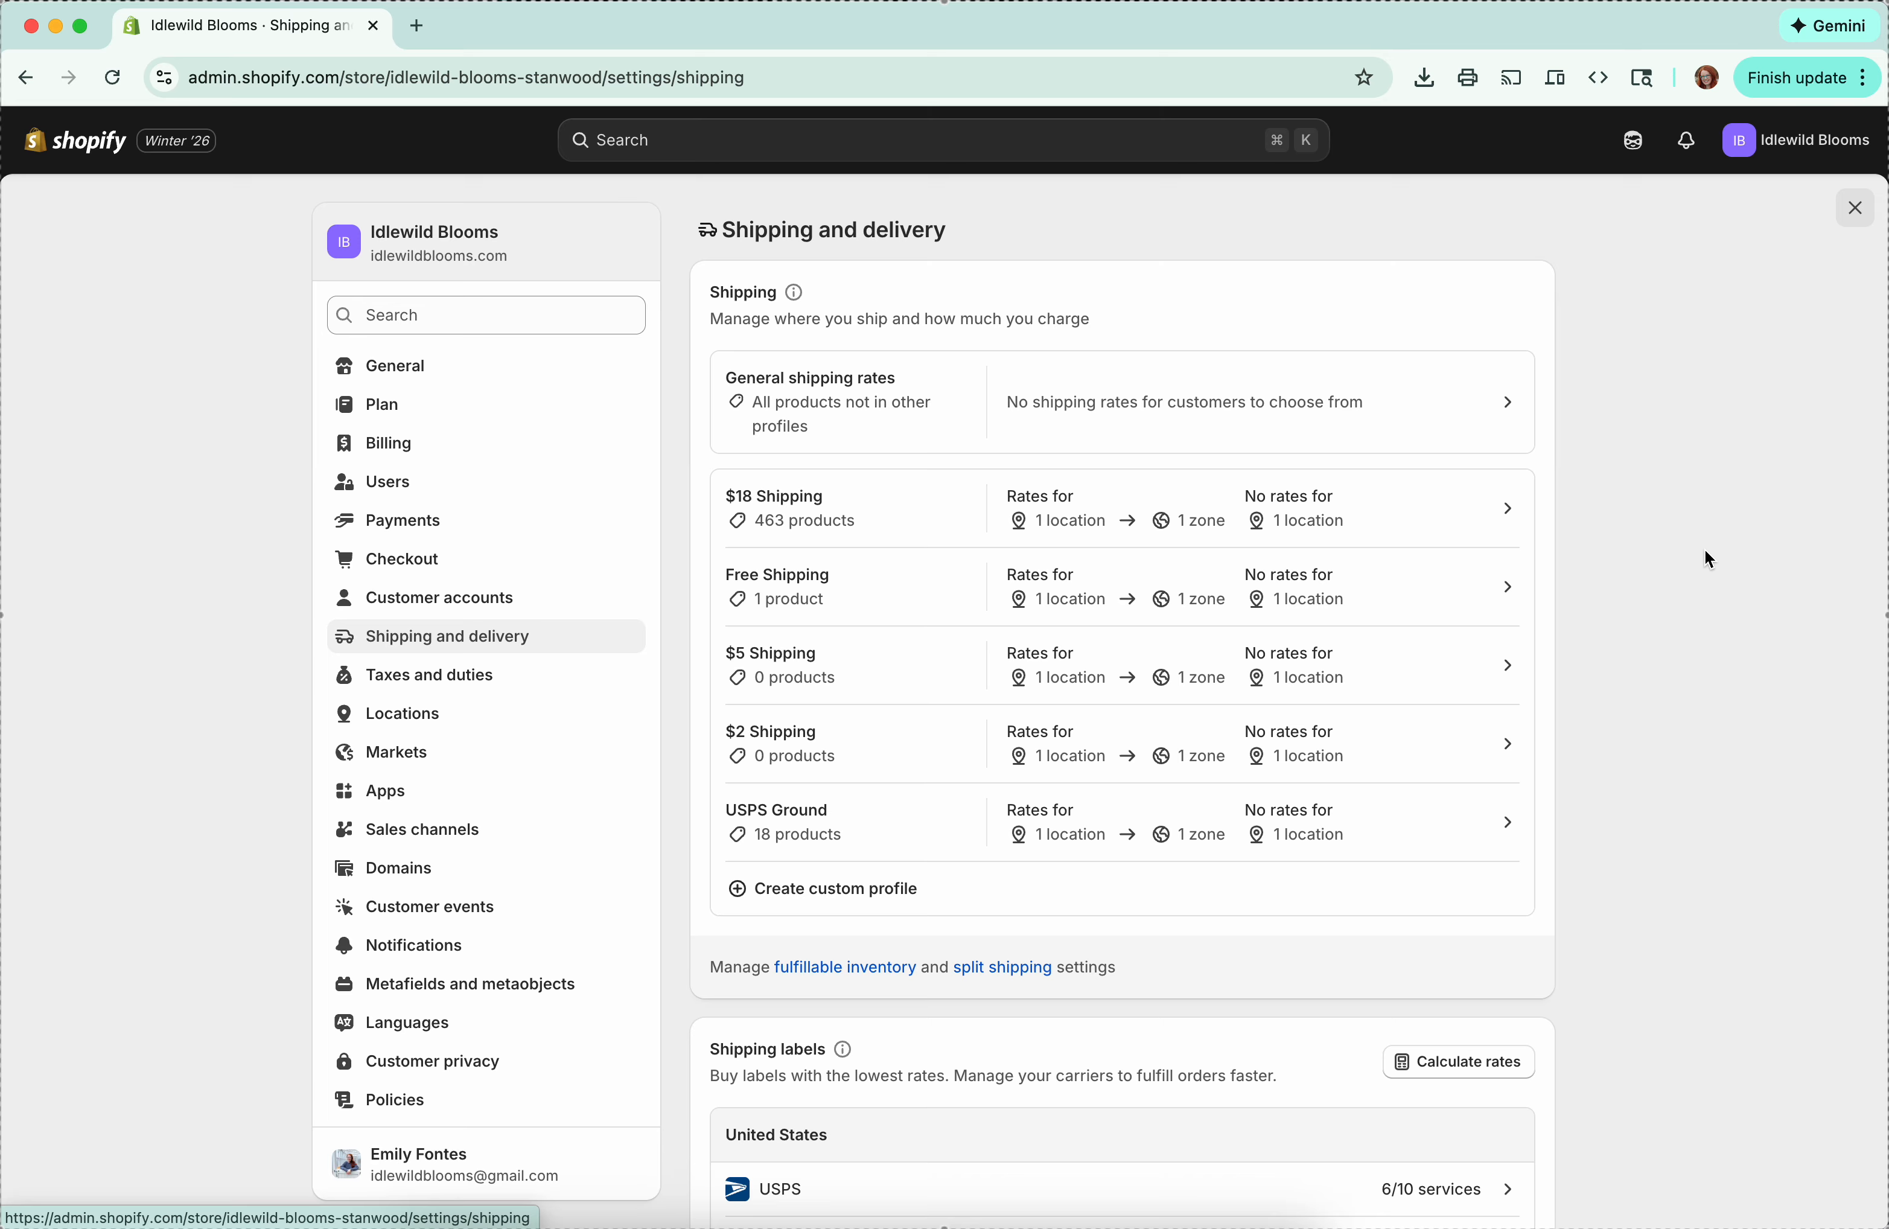
key(super+equal)
key(super+equal)
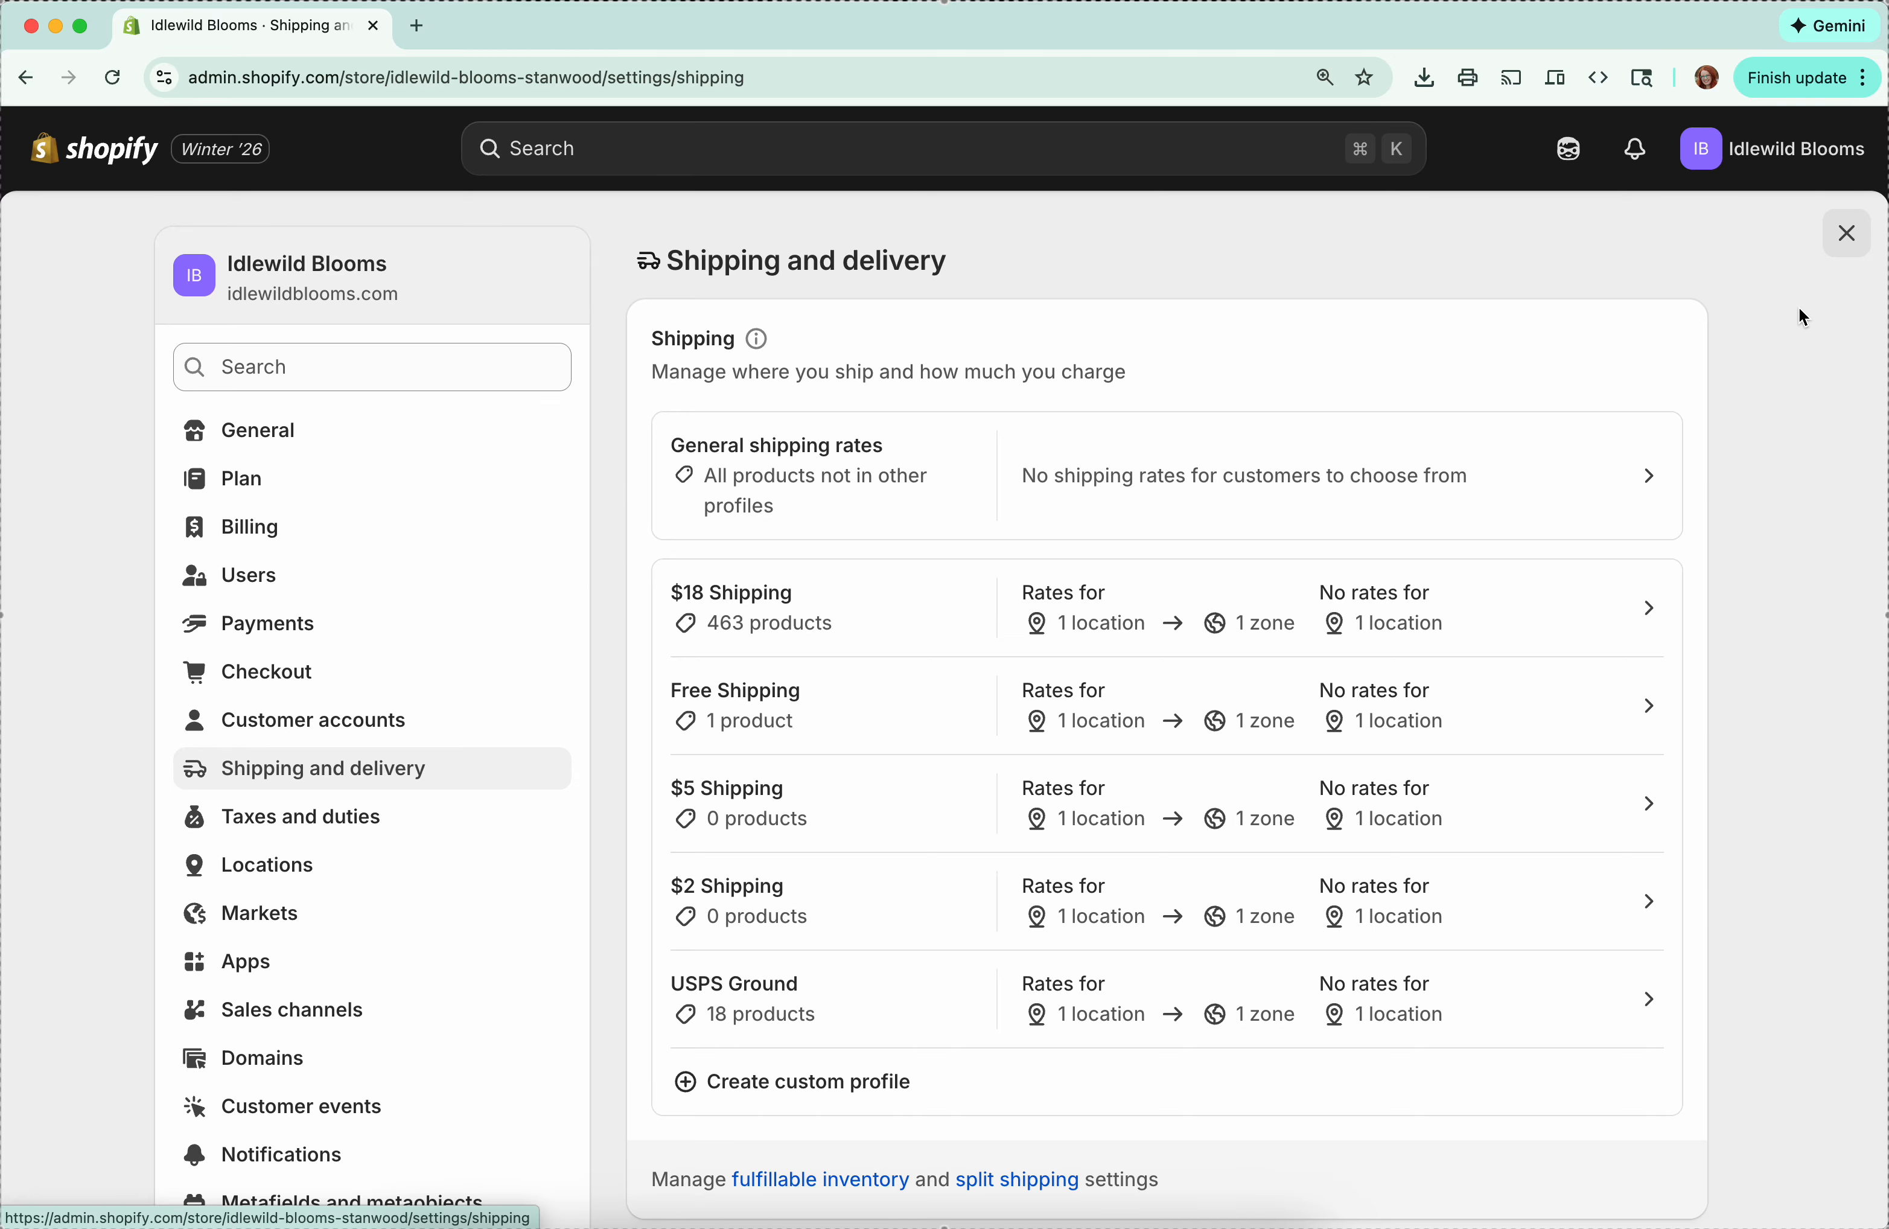
click(1851, 251)
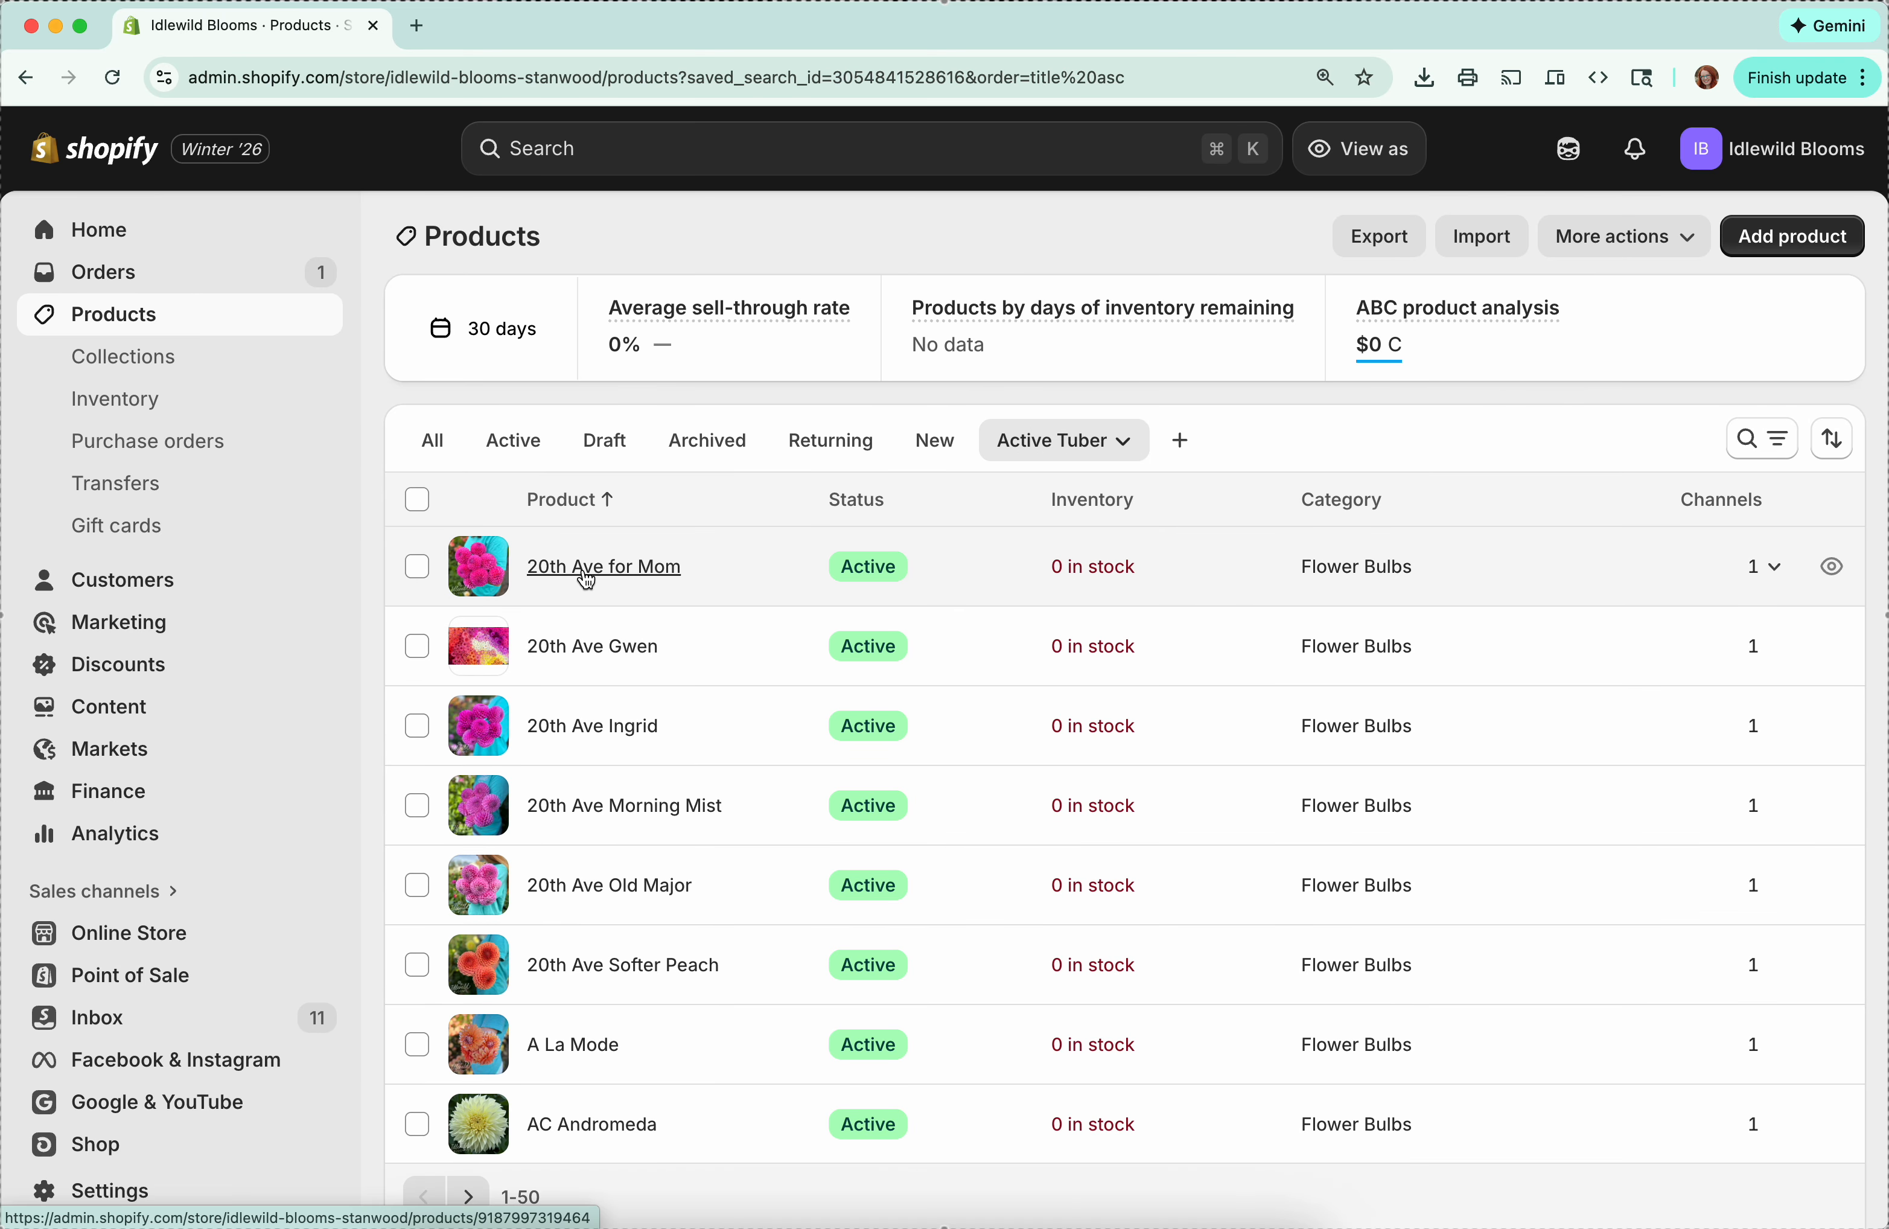
Step: Open the product 20th Ave for Mom and examine its package and product weight
click(583, 568)
scroll(778, 583, down, 2)
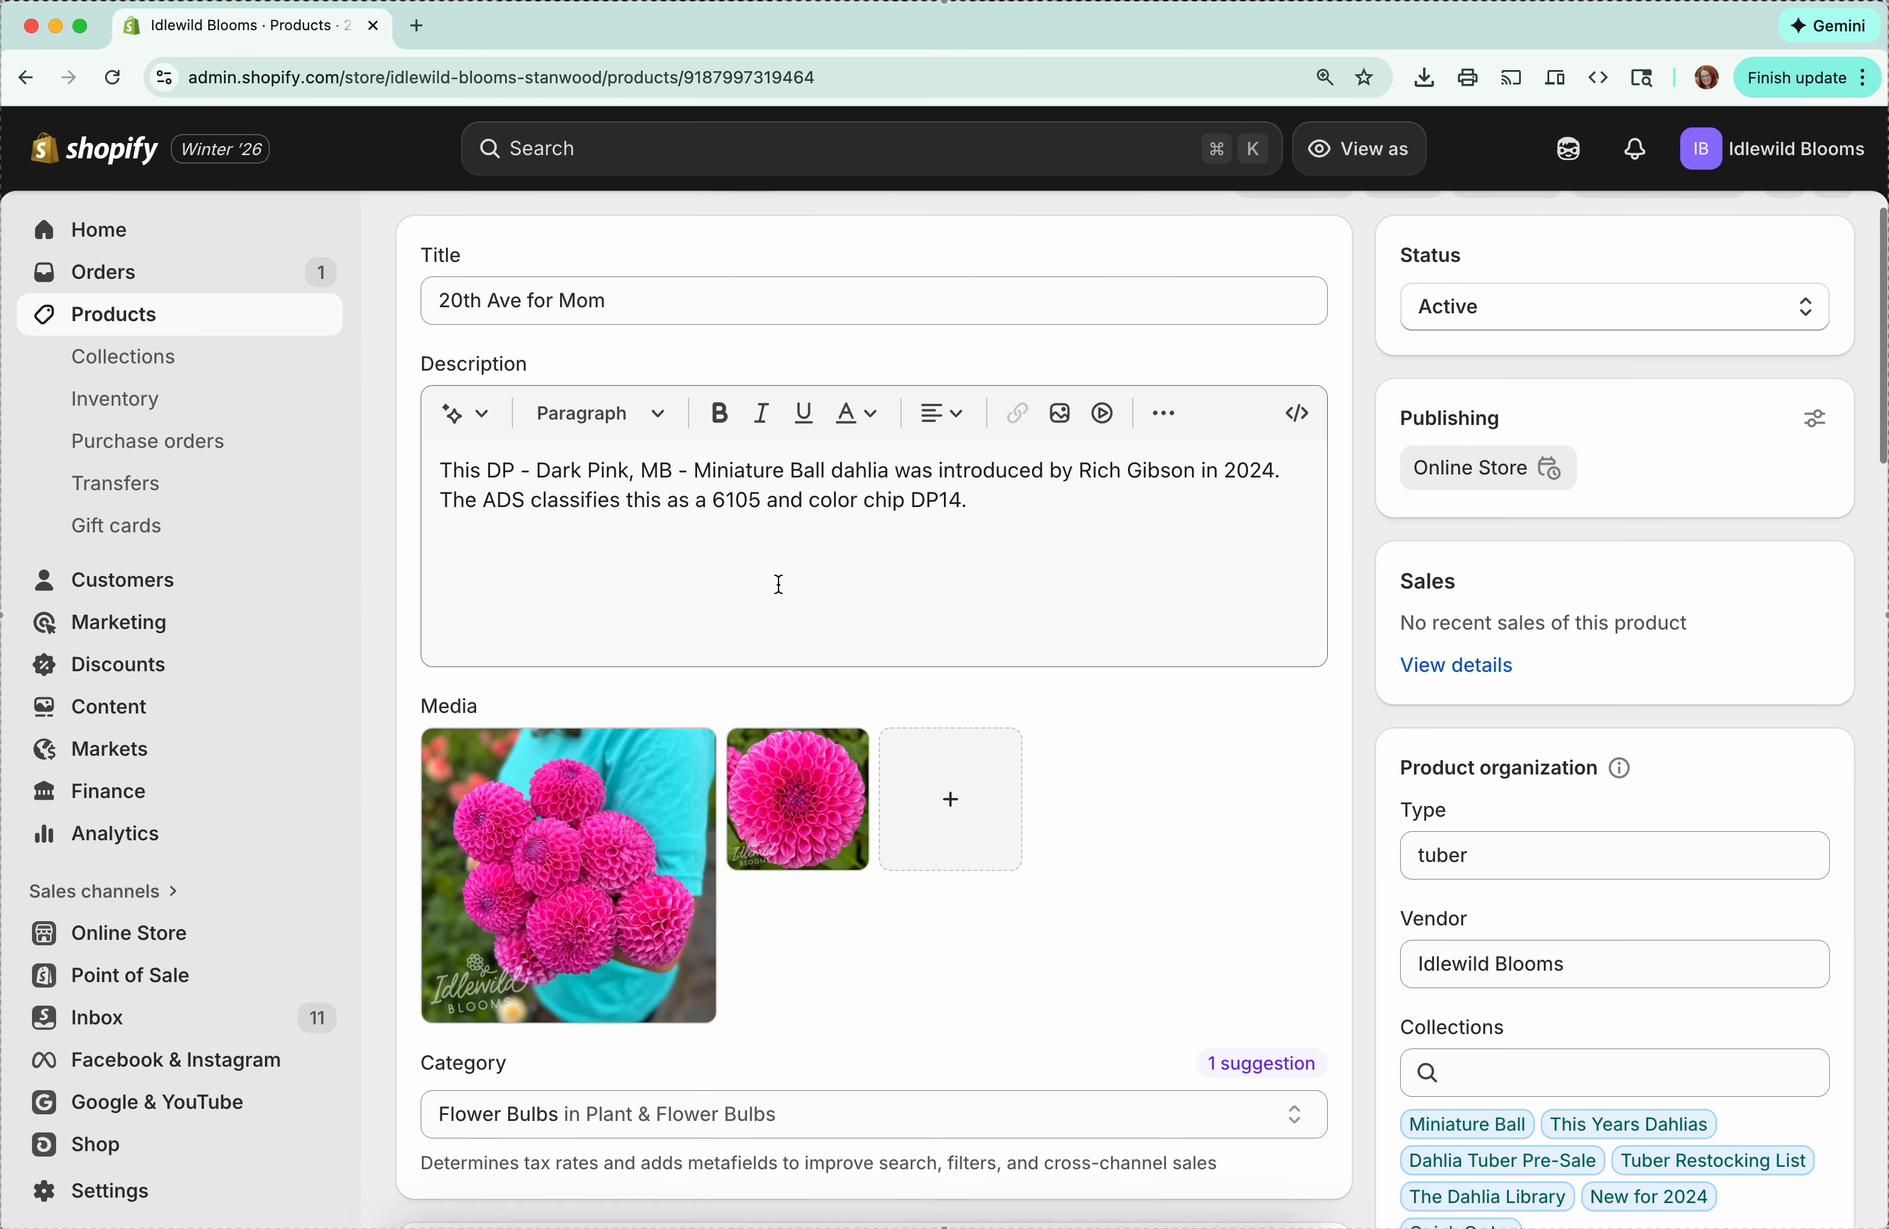
scroll(779, 585, down, 10)
scroll(779, 584, down, 3)
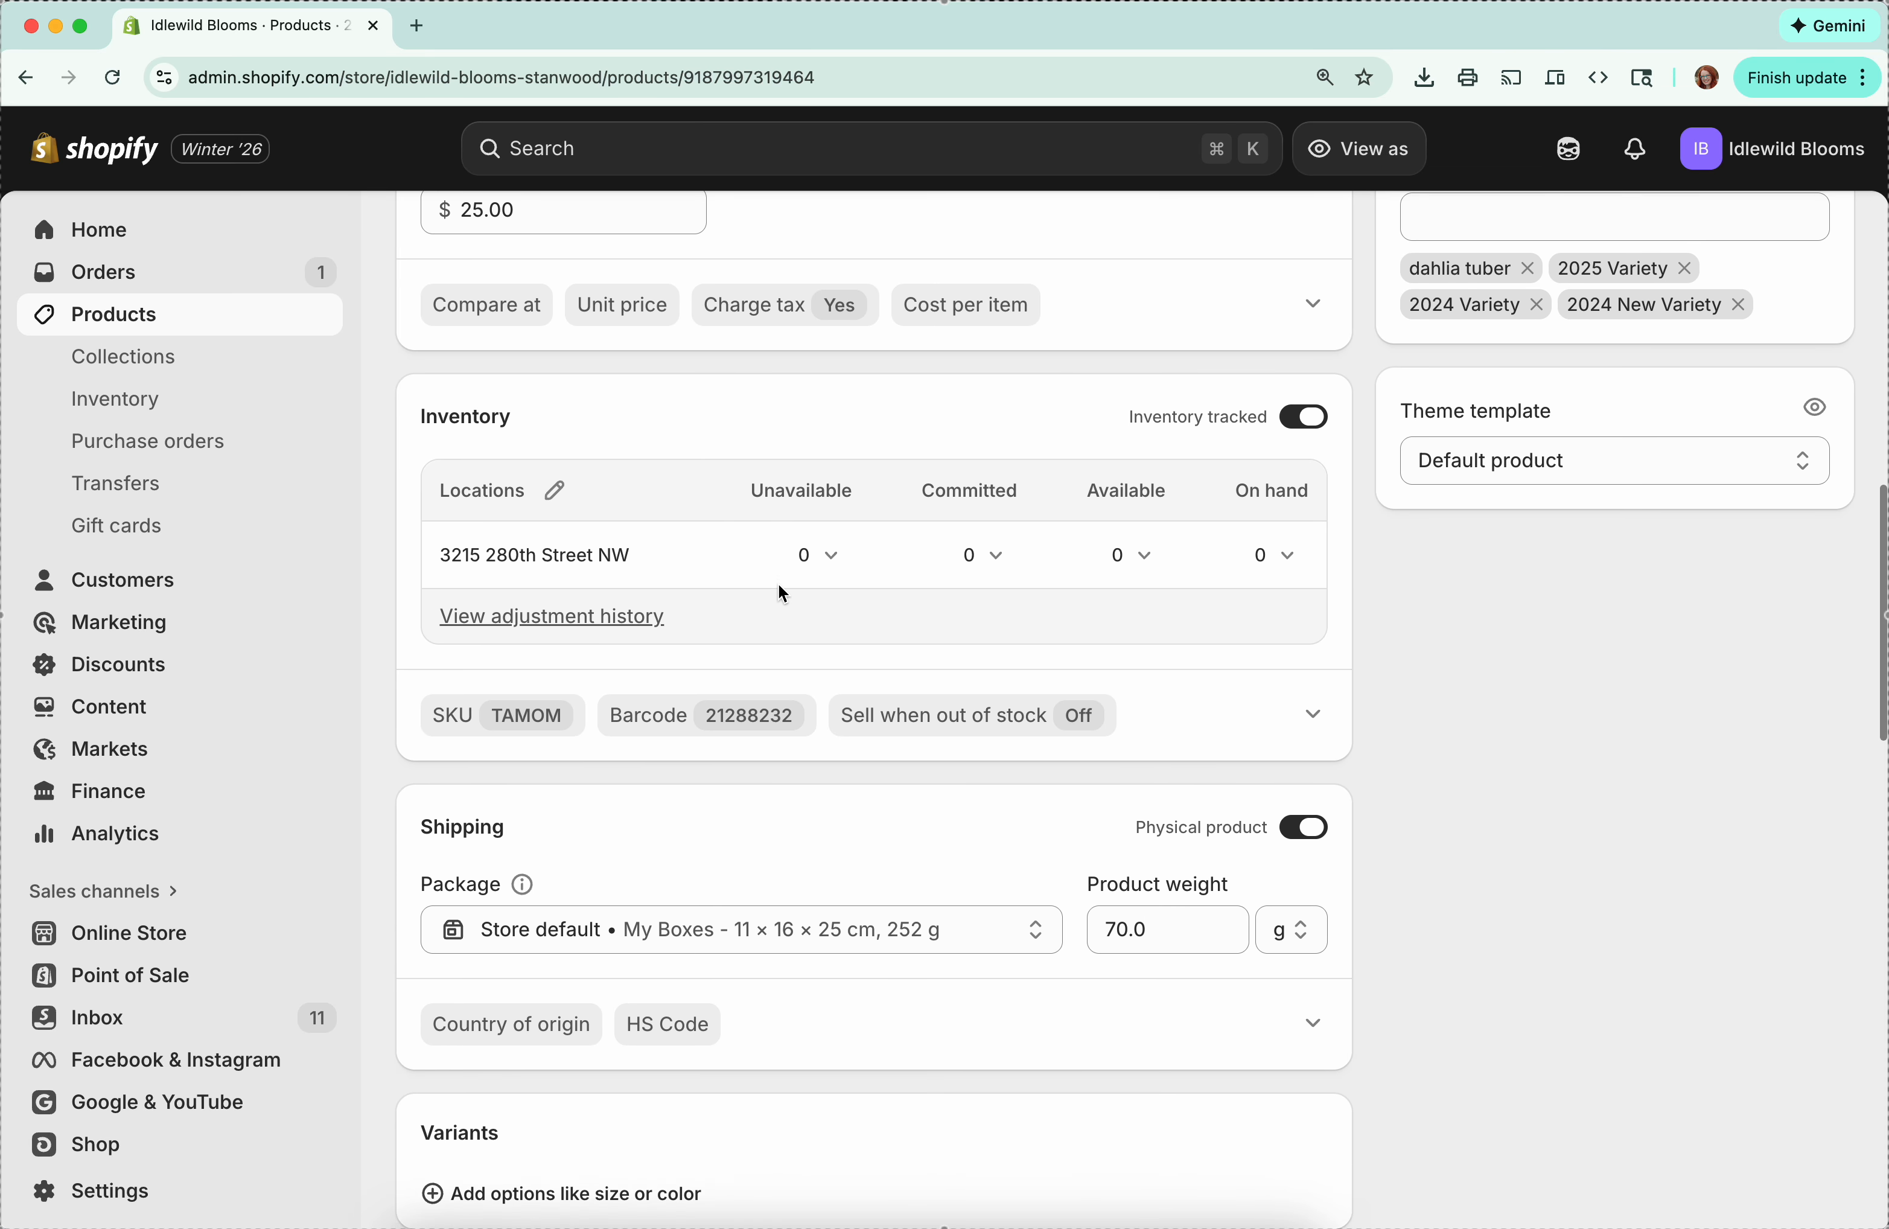
scroll(778, 582, down, 2)
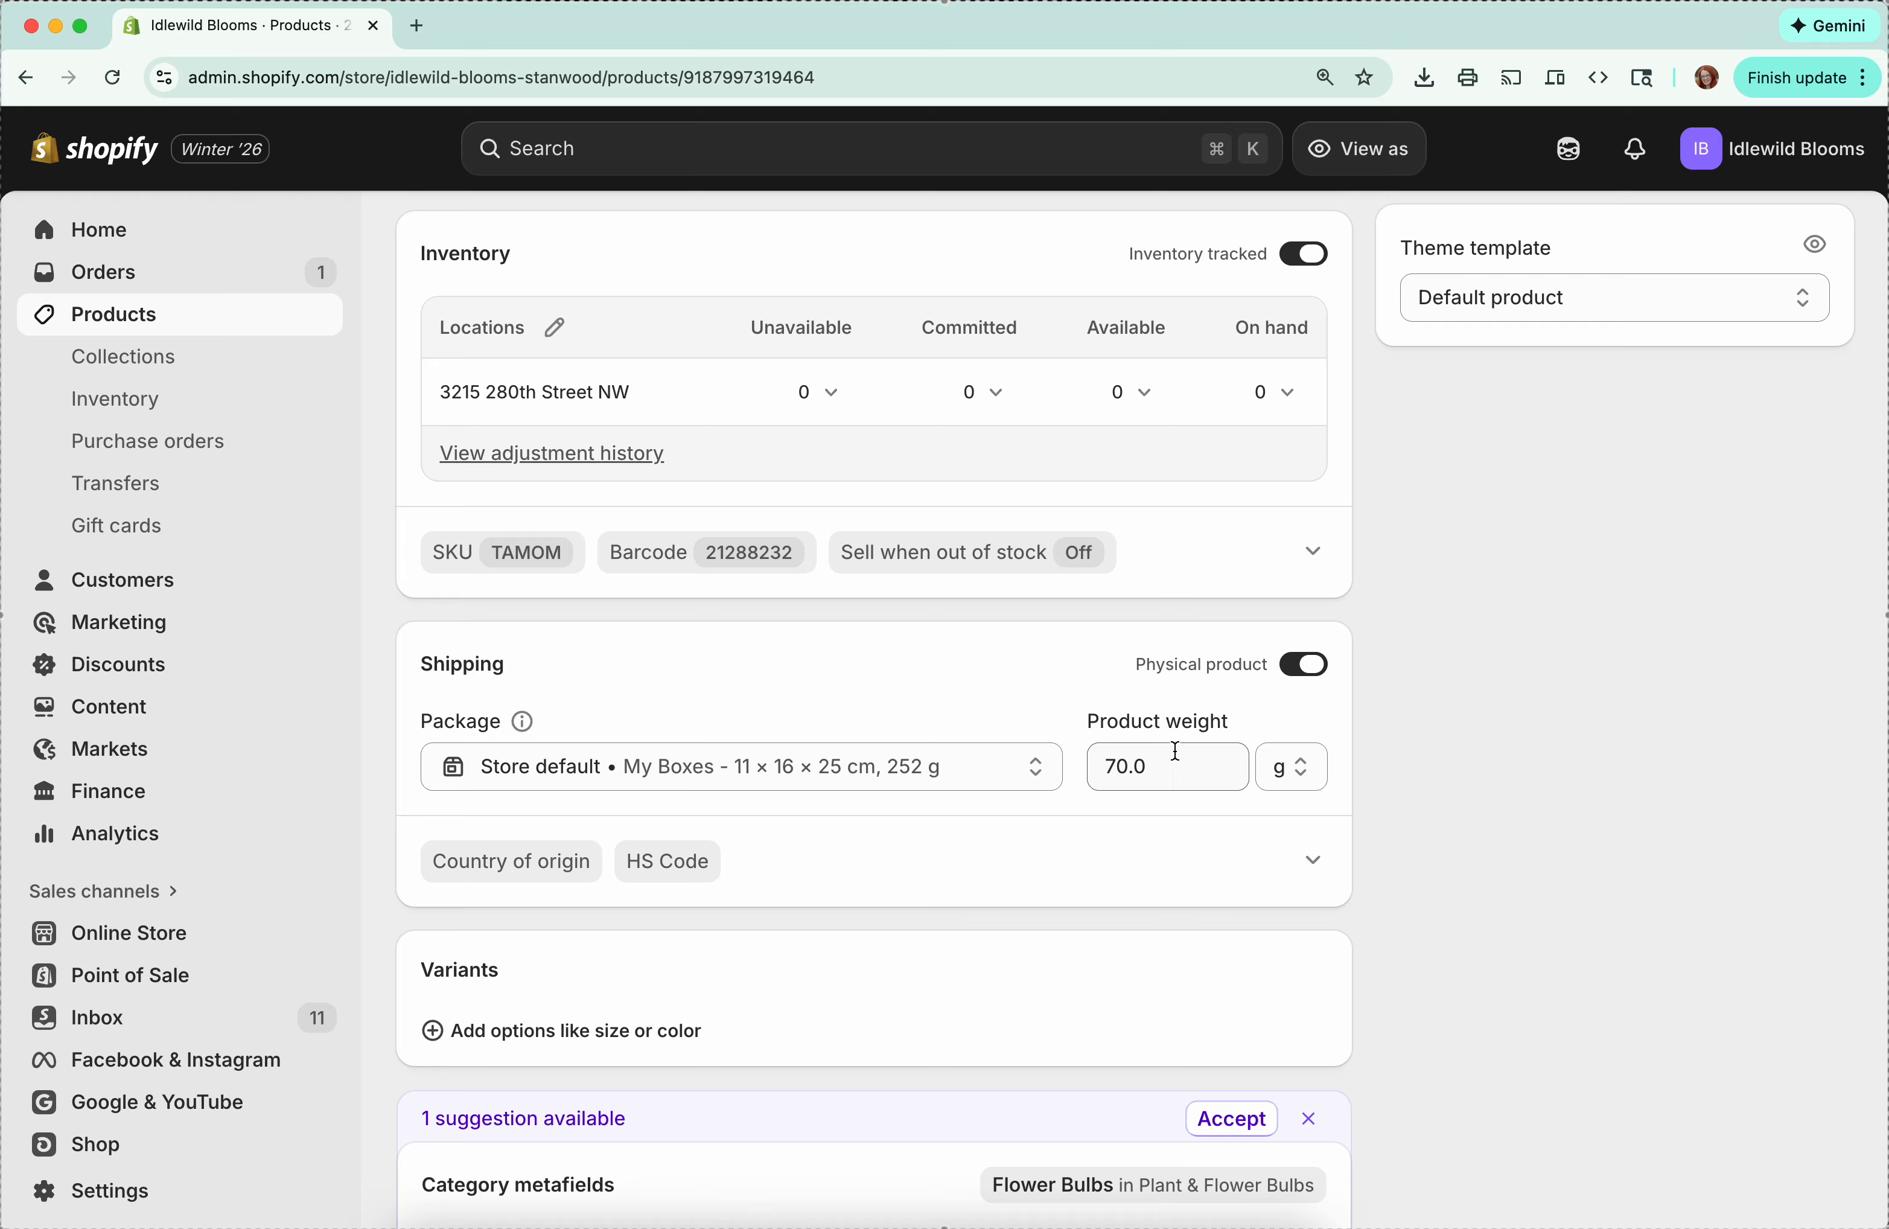
Step: Select every product in the Active Tuber view and open them all for bulk editing
click(160, 317)
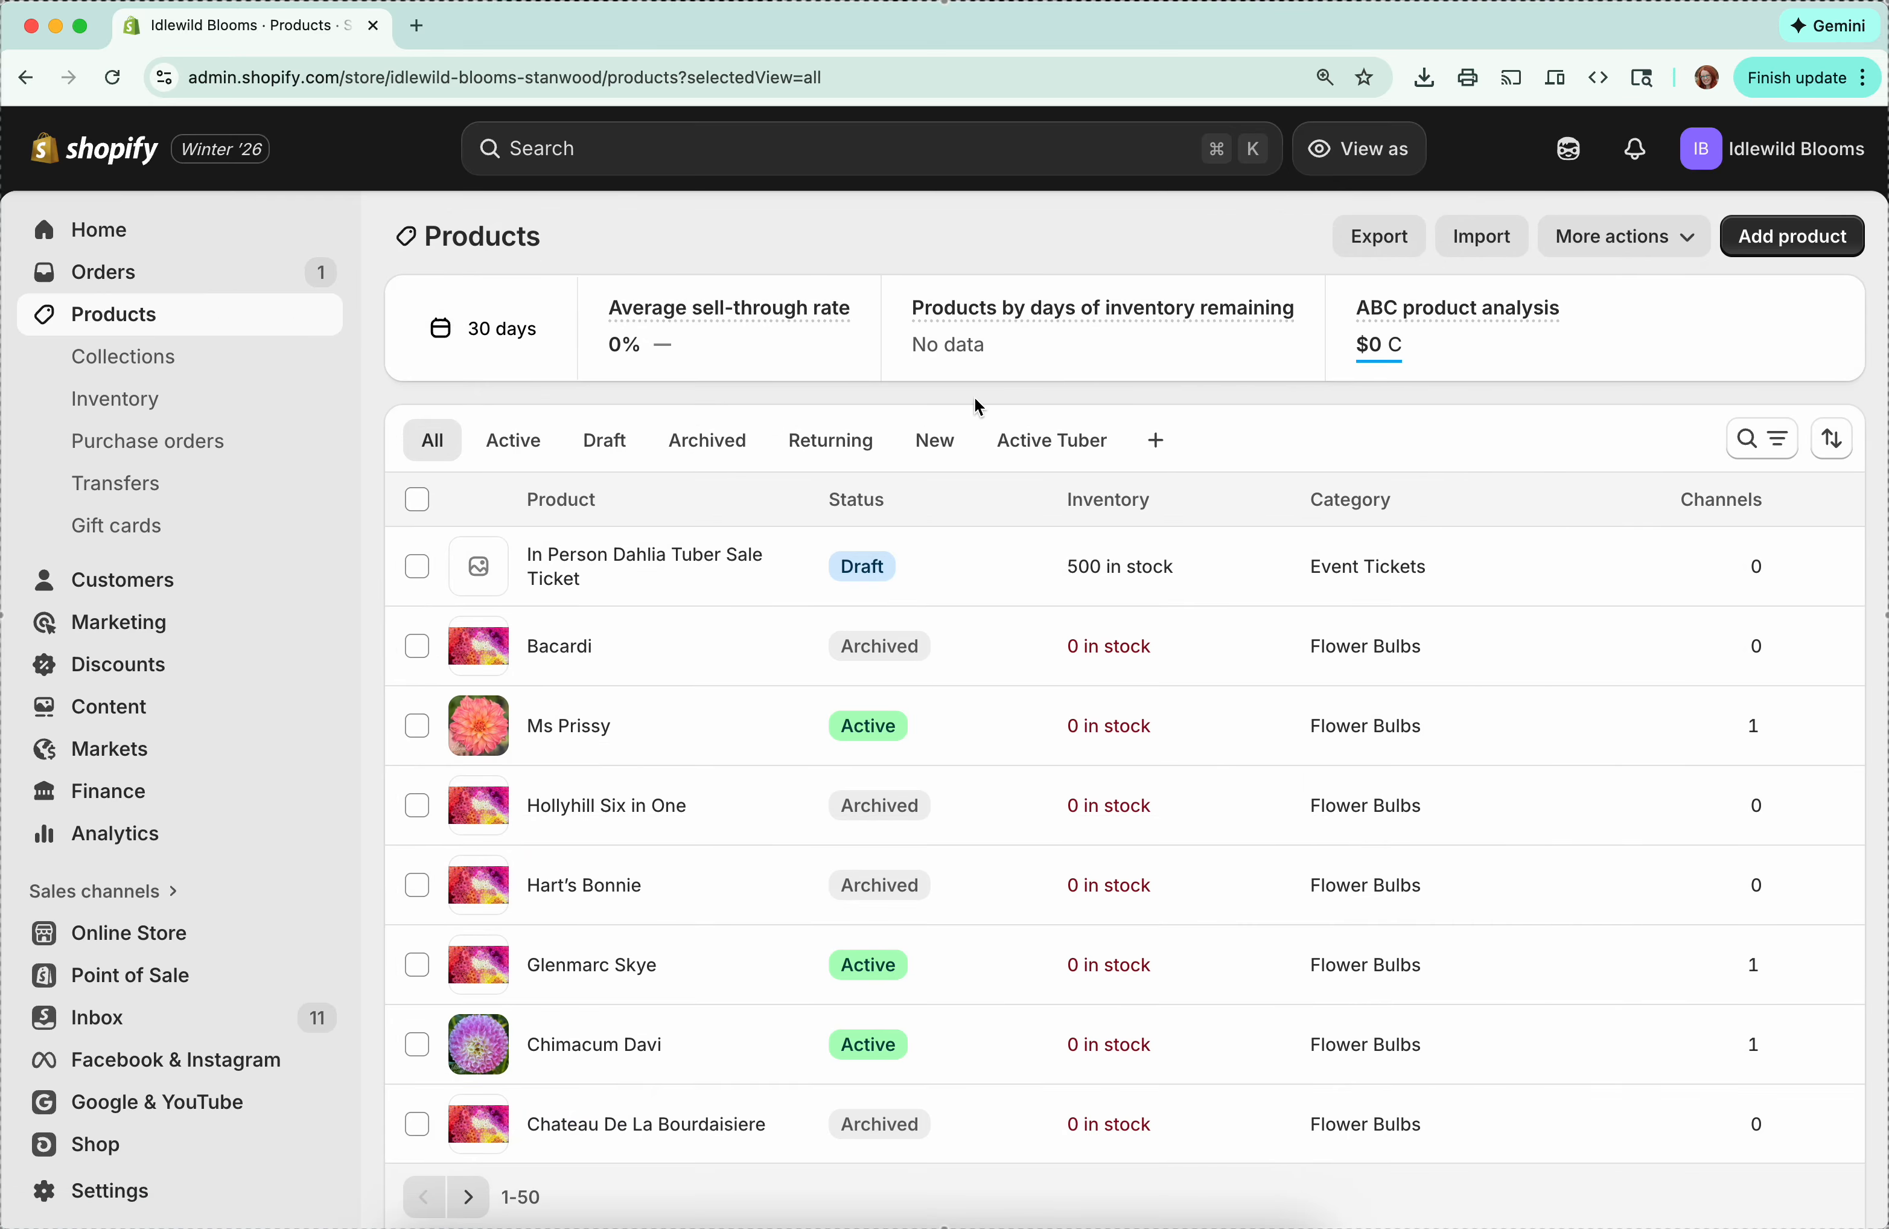
click(1036, 442)
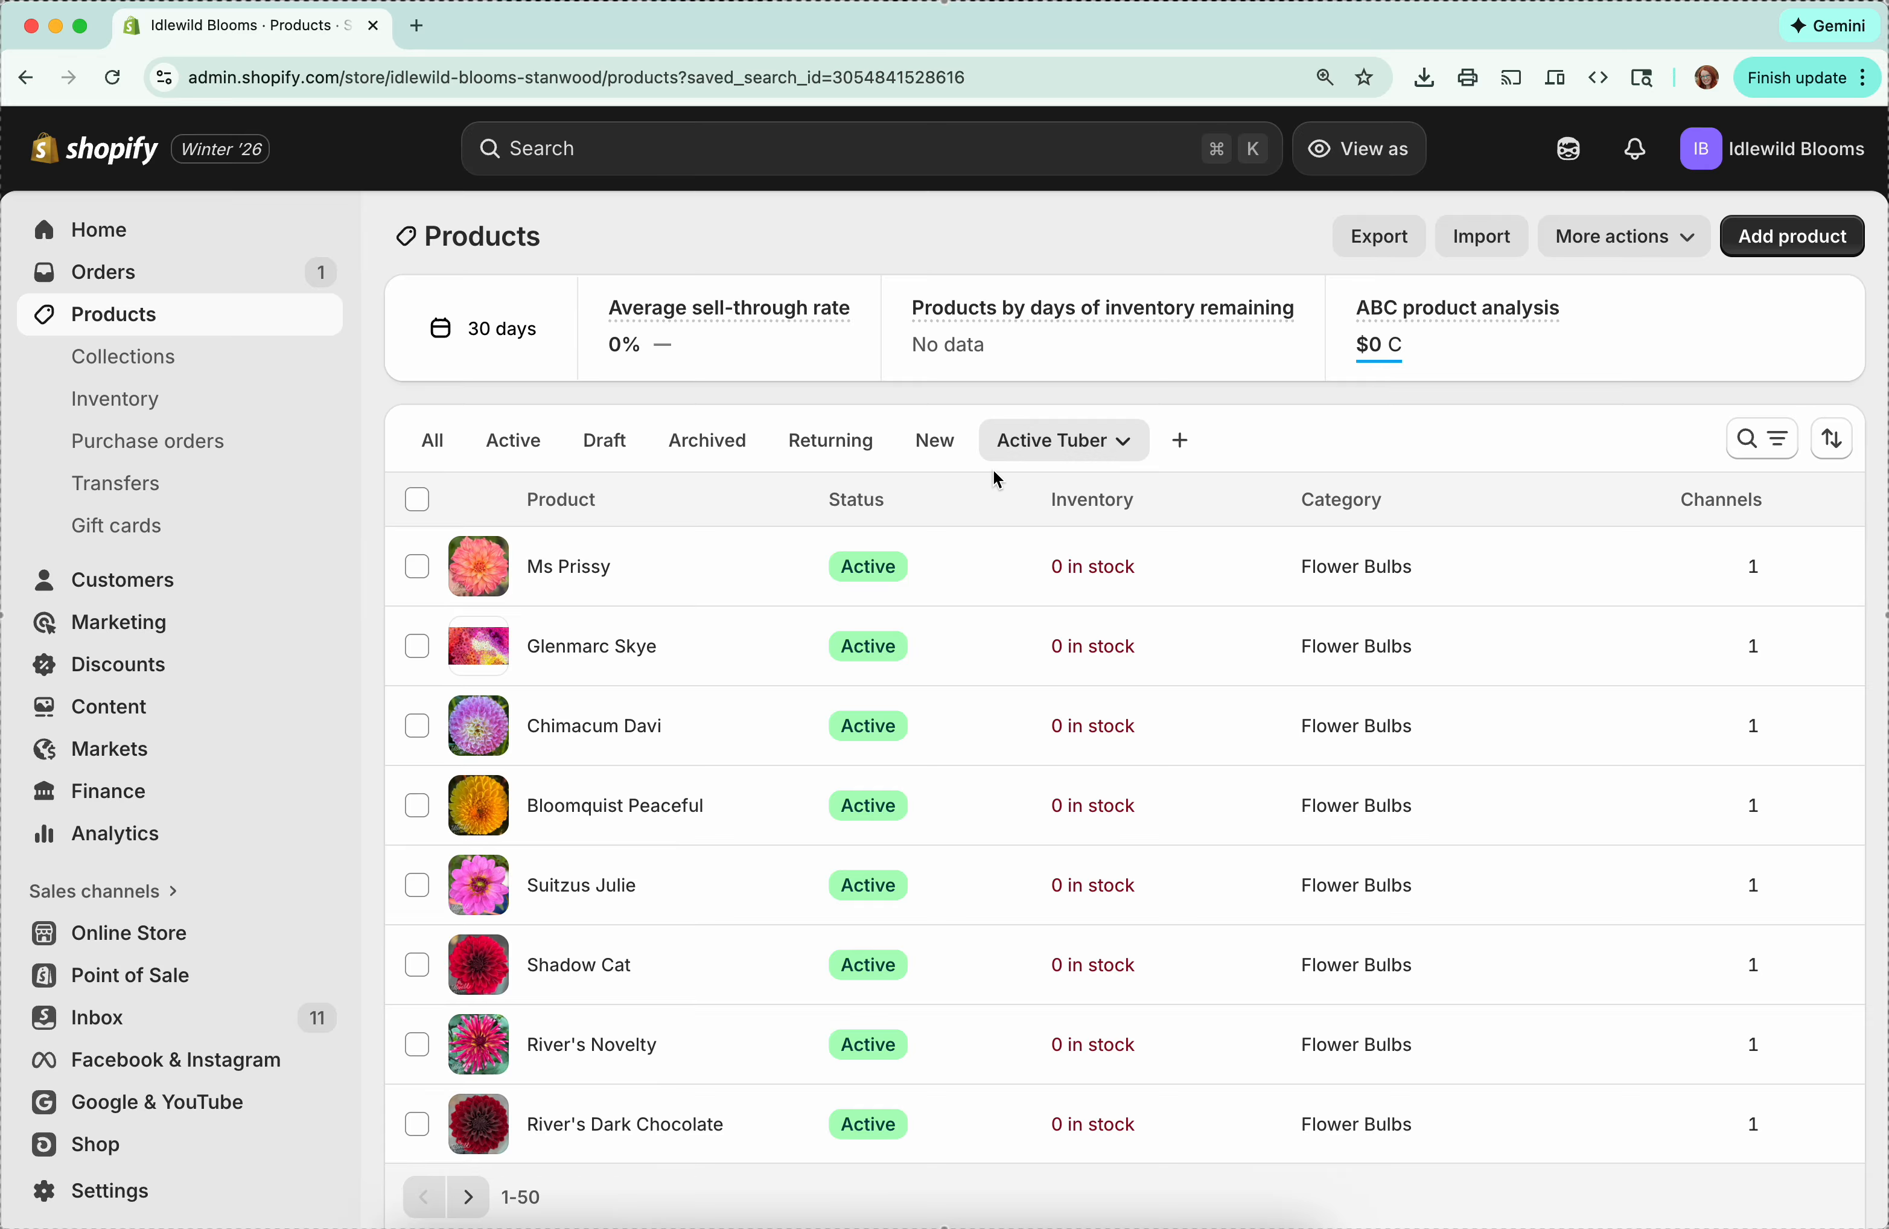
click(417, 501)
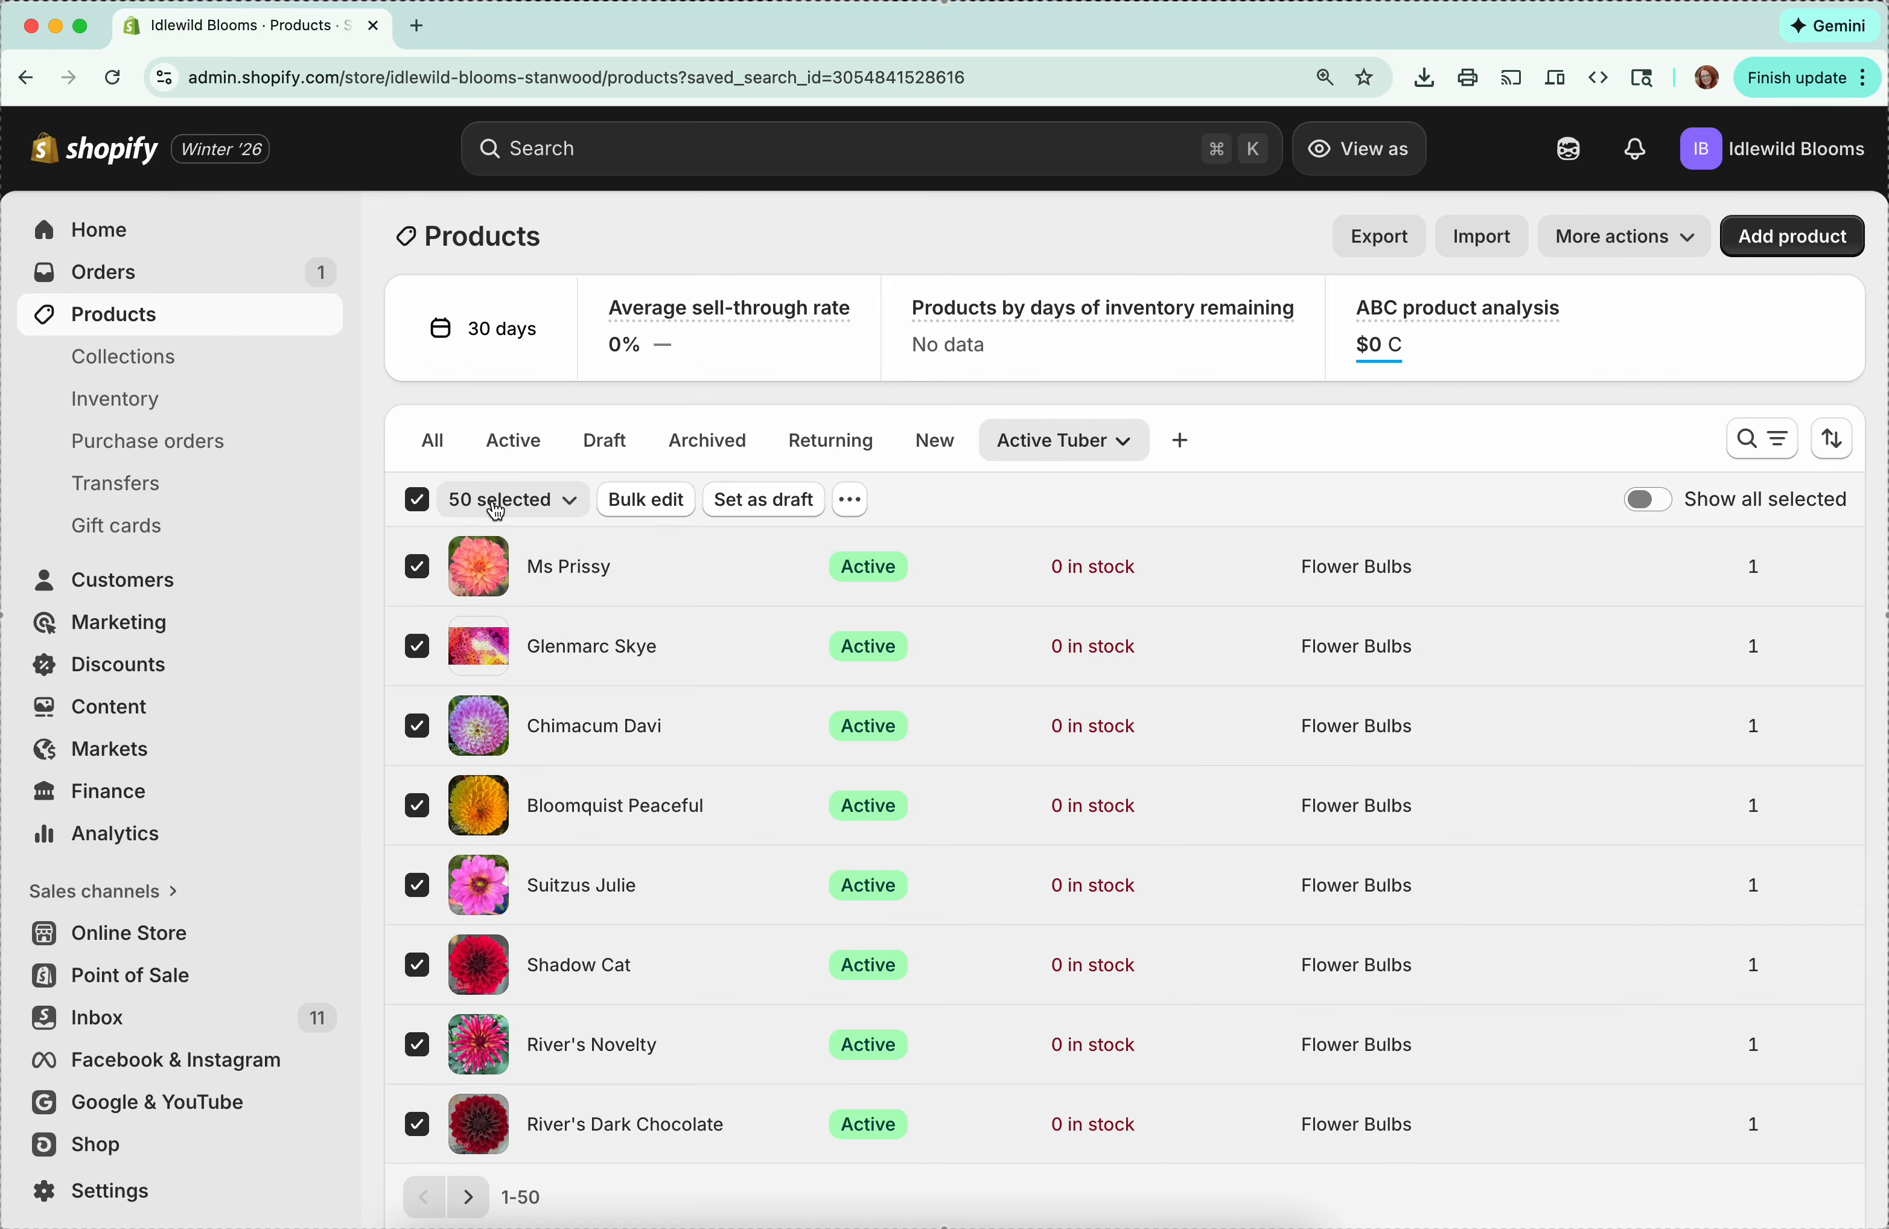
click(517, 500)
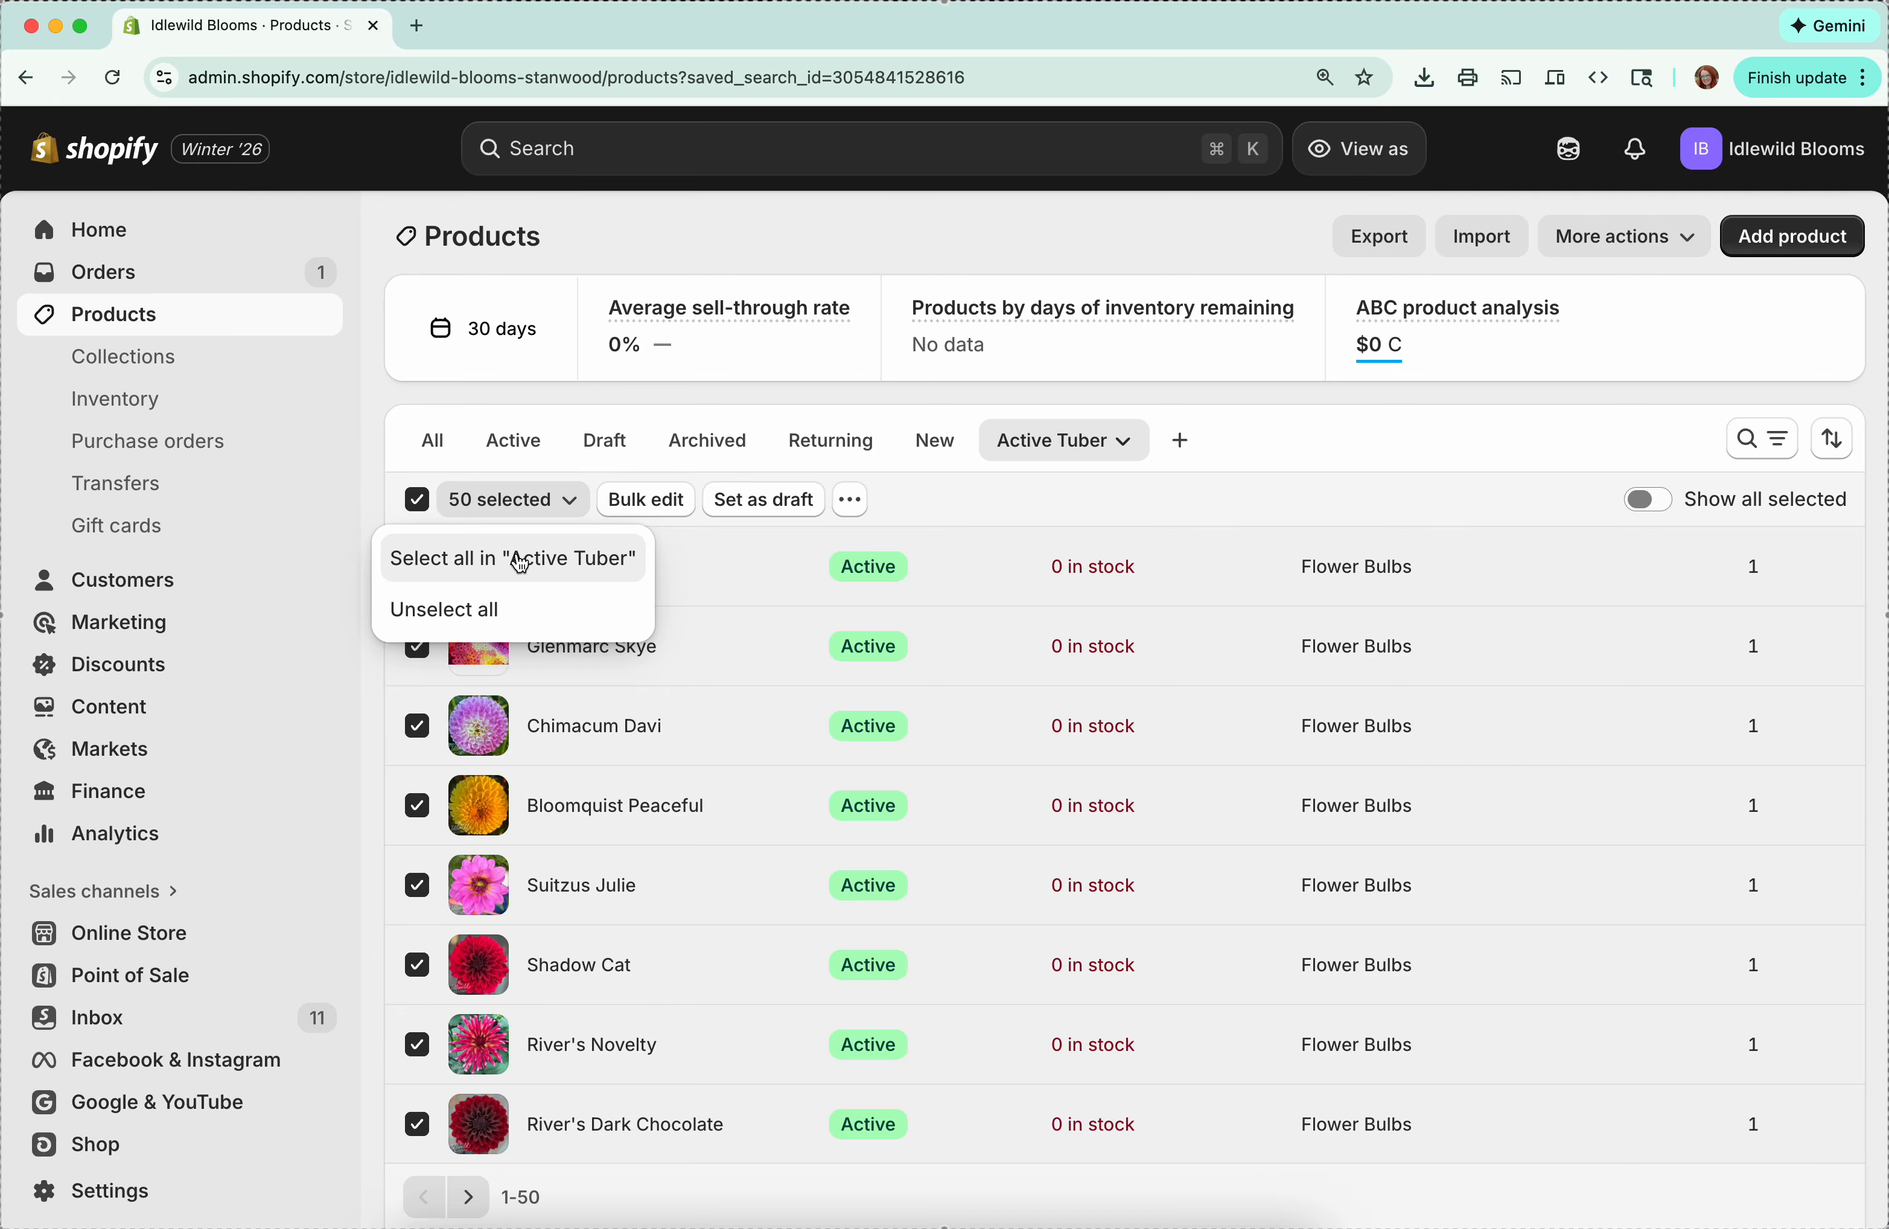
click(496, 568)
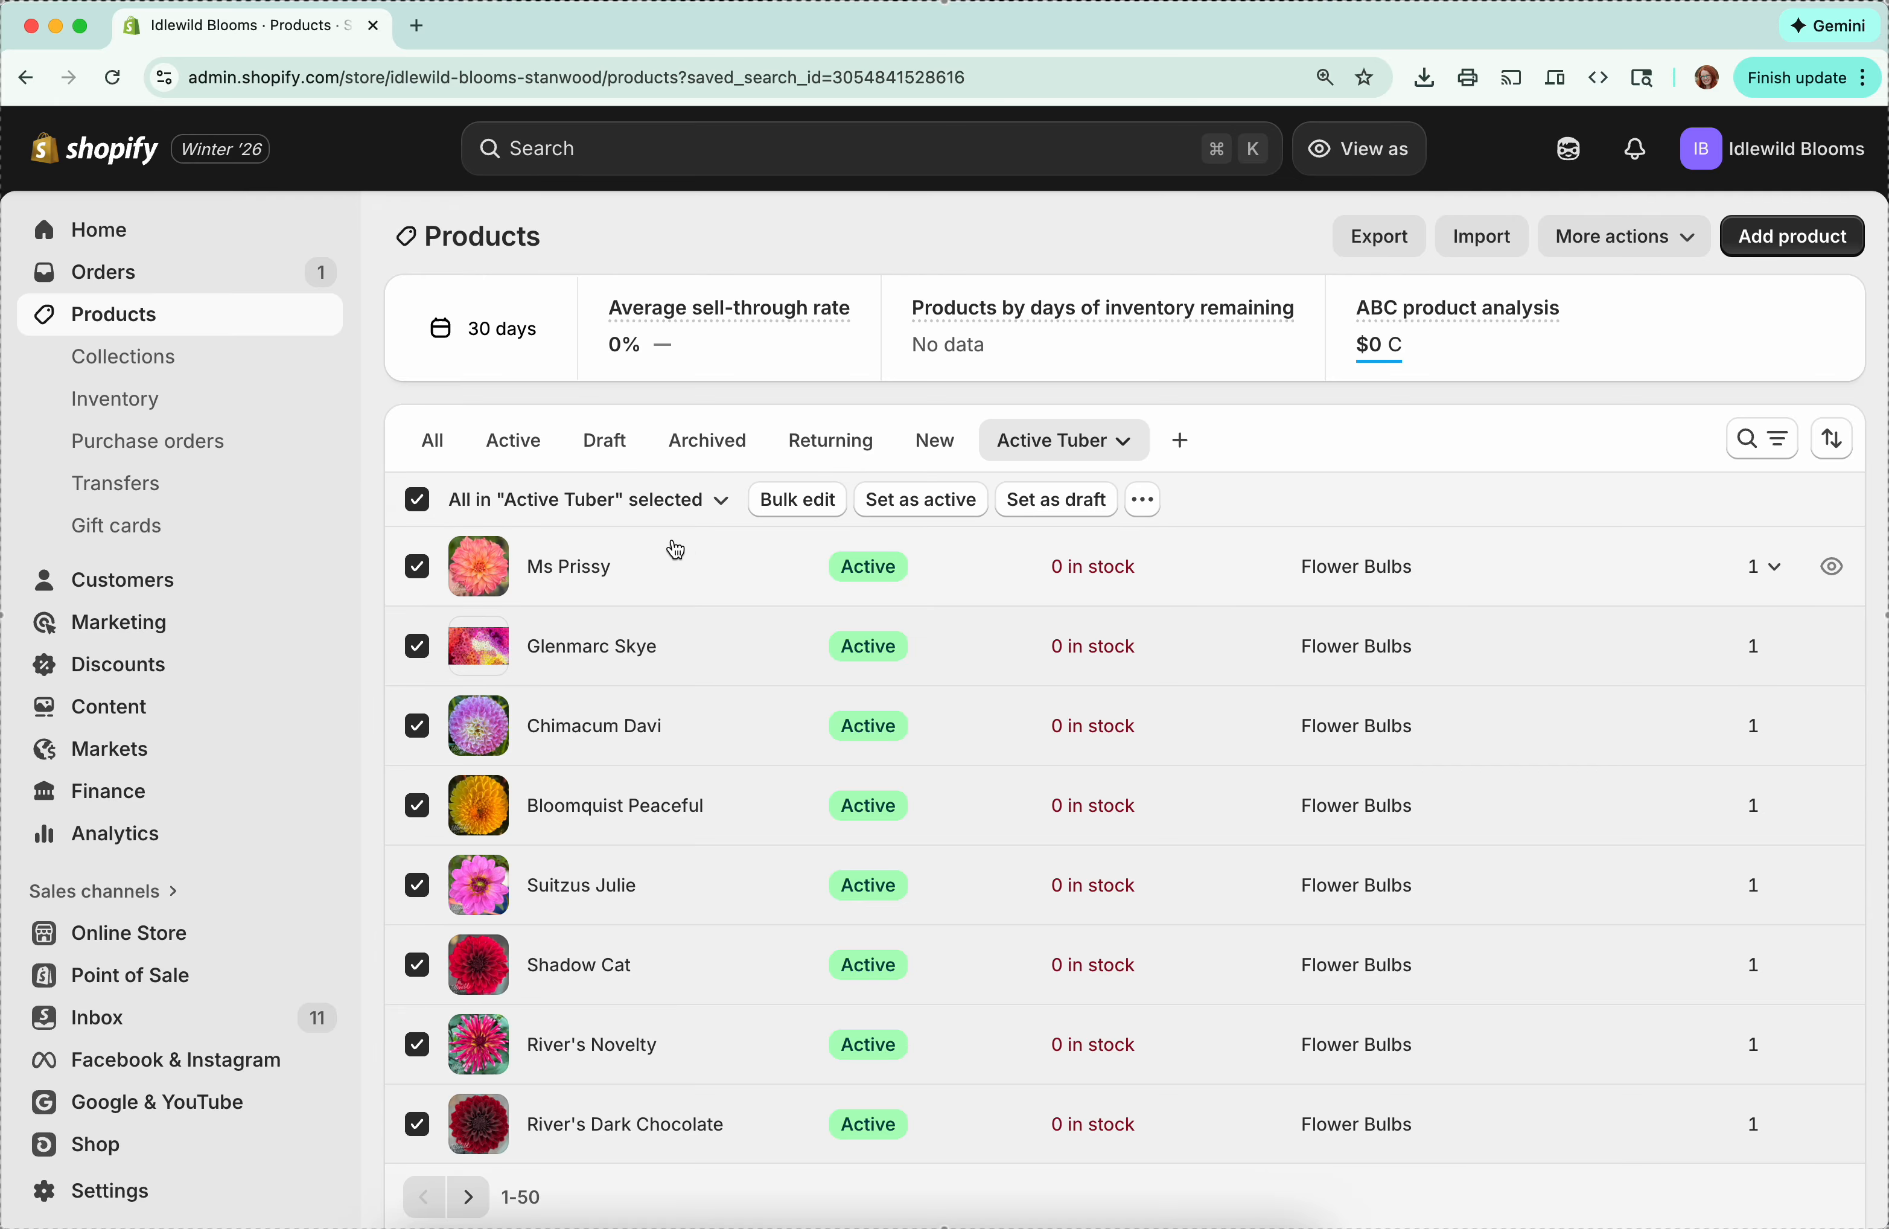
click(786, 513)
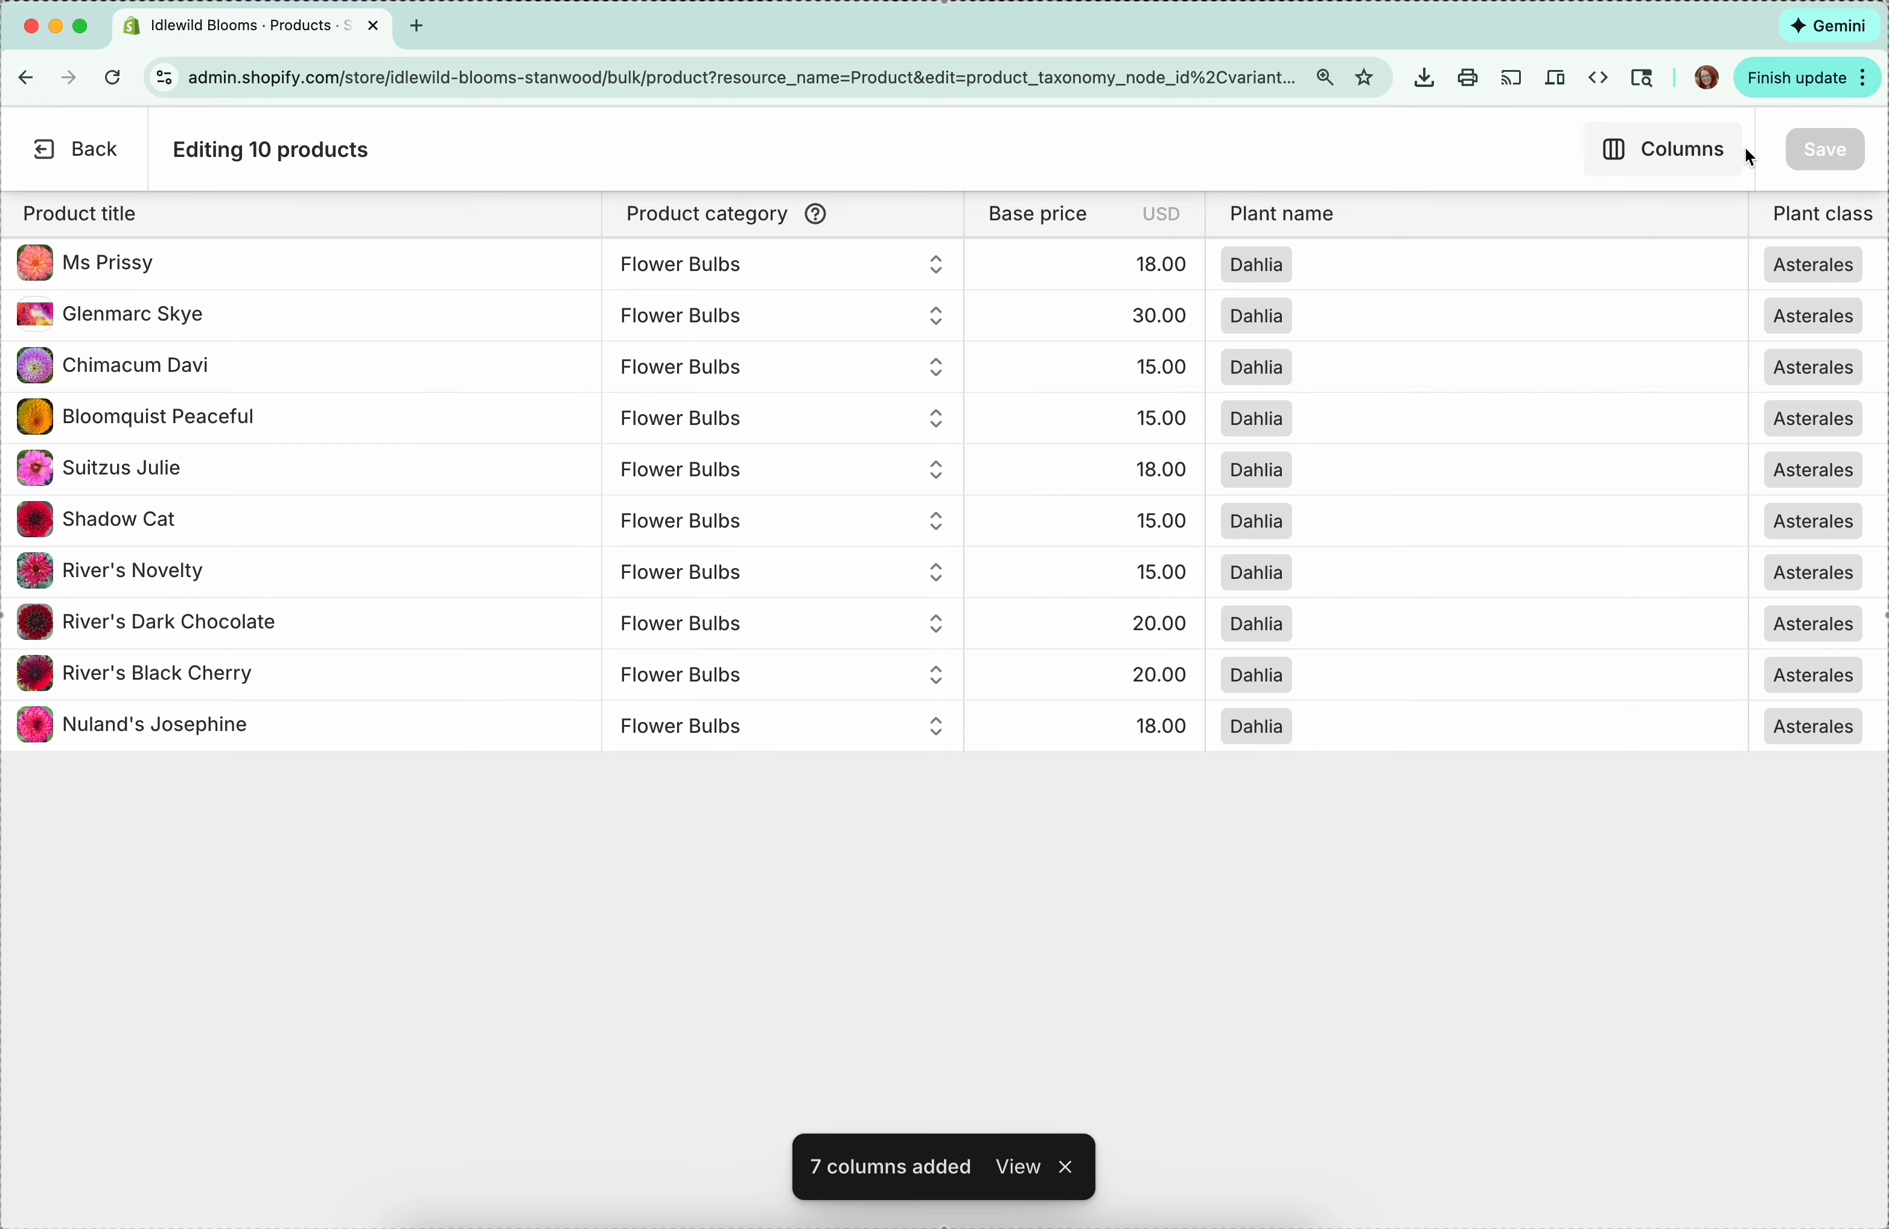
Step: Add the Weight column to the bulk editor
click(1663, 151)
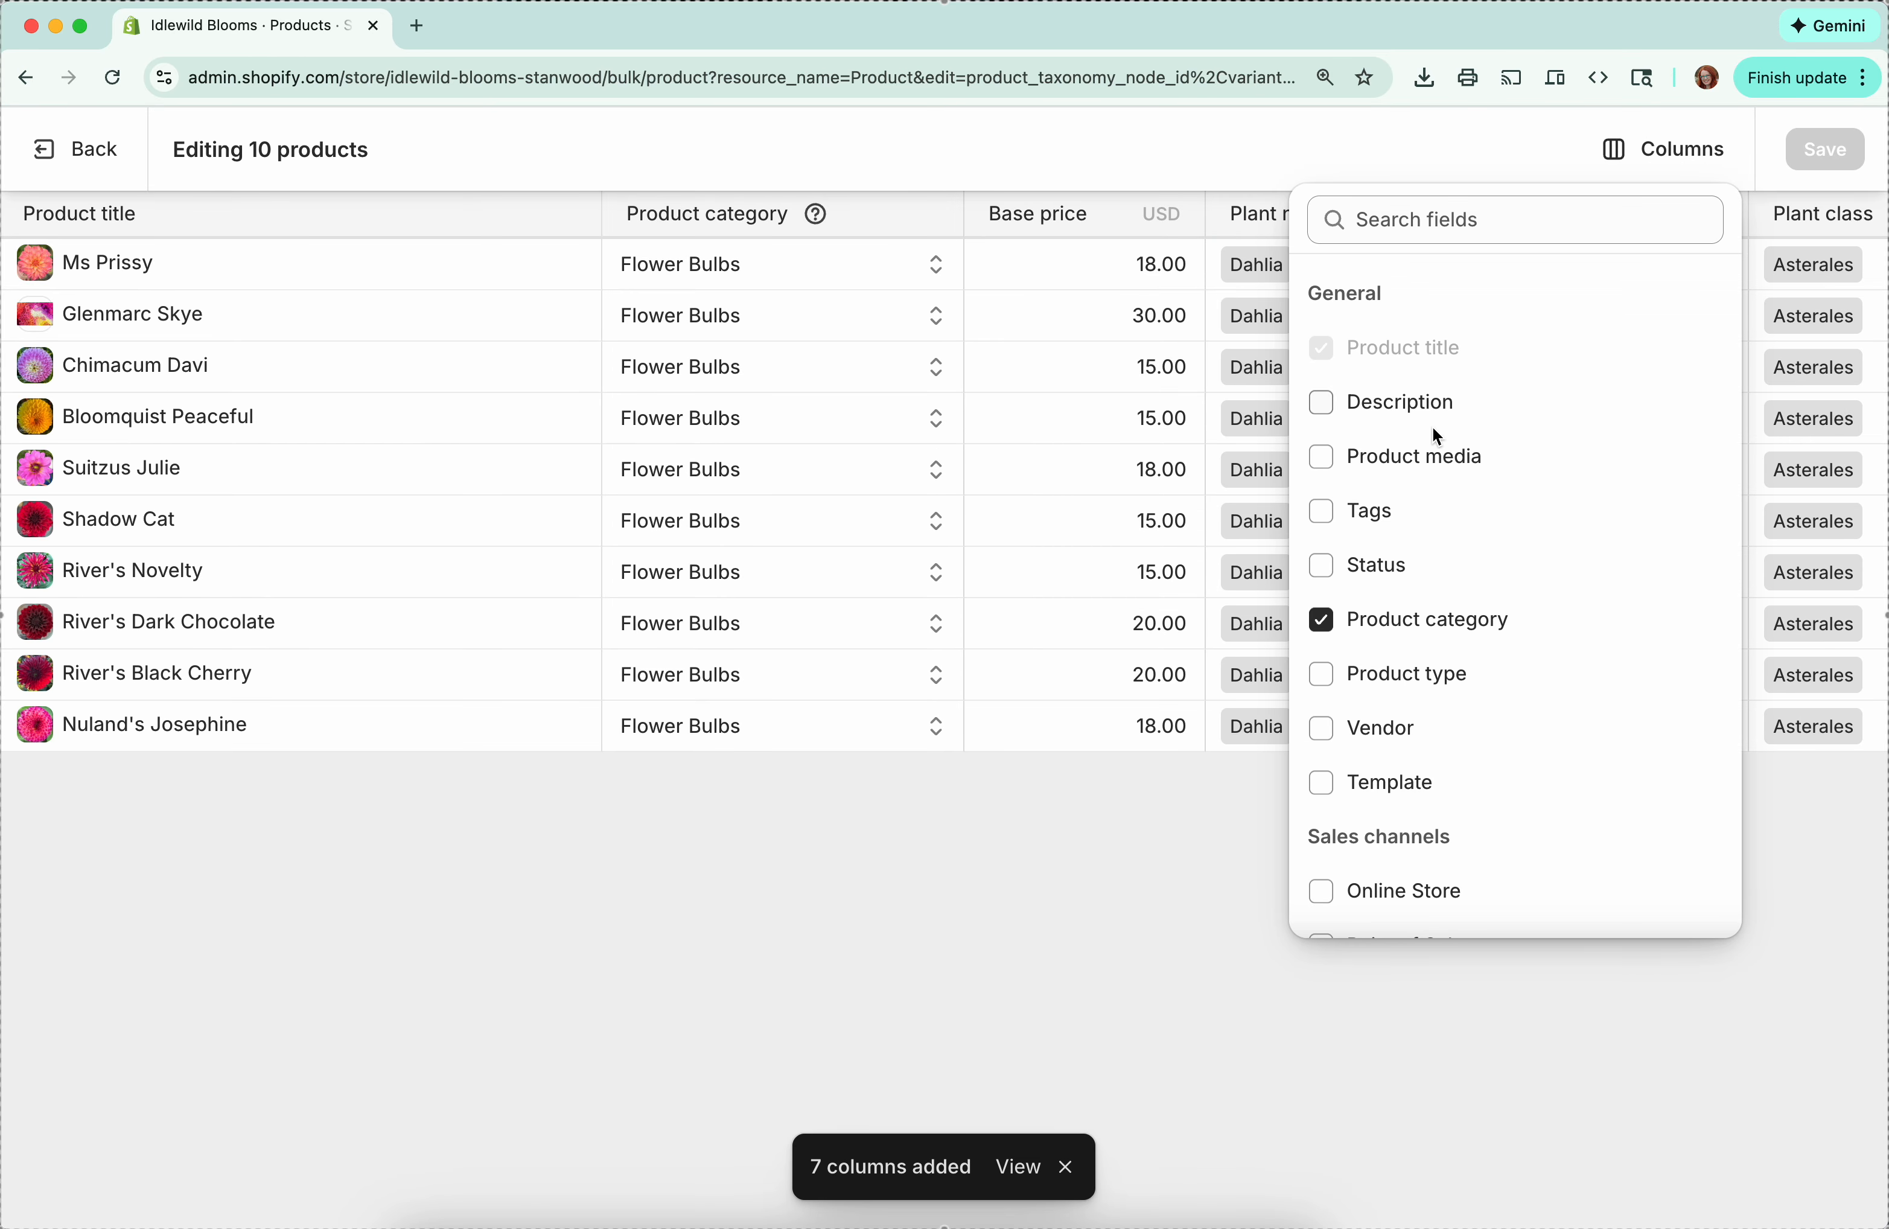
scroll(1432, 446, down, 4)
scroll(1430, 457, down, 8)
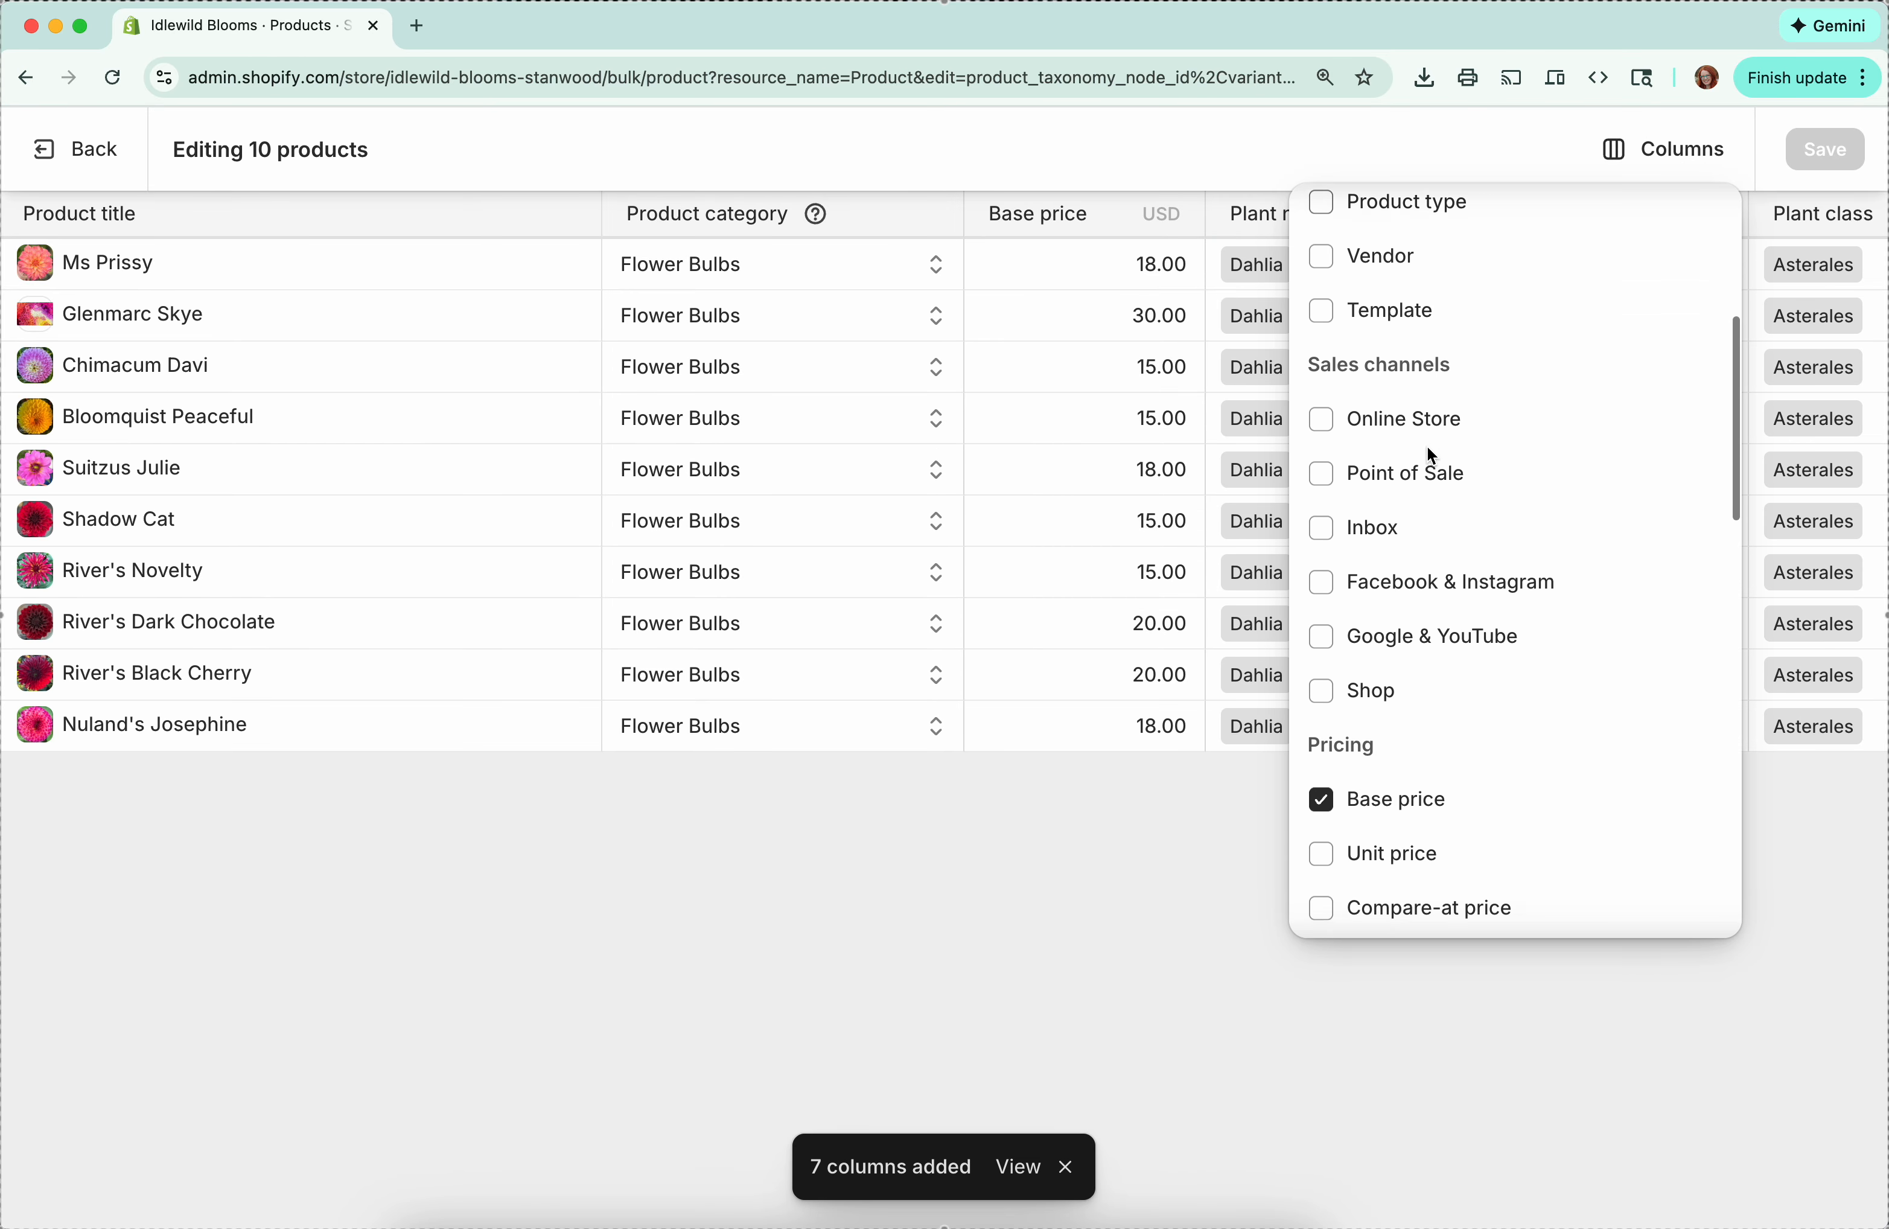
scroll(1430, 456, down, 5)
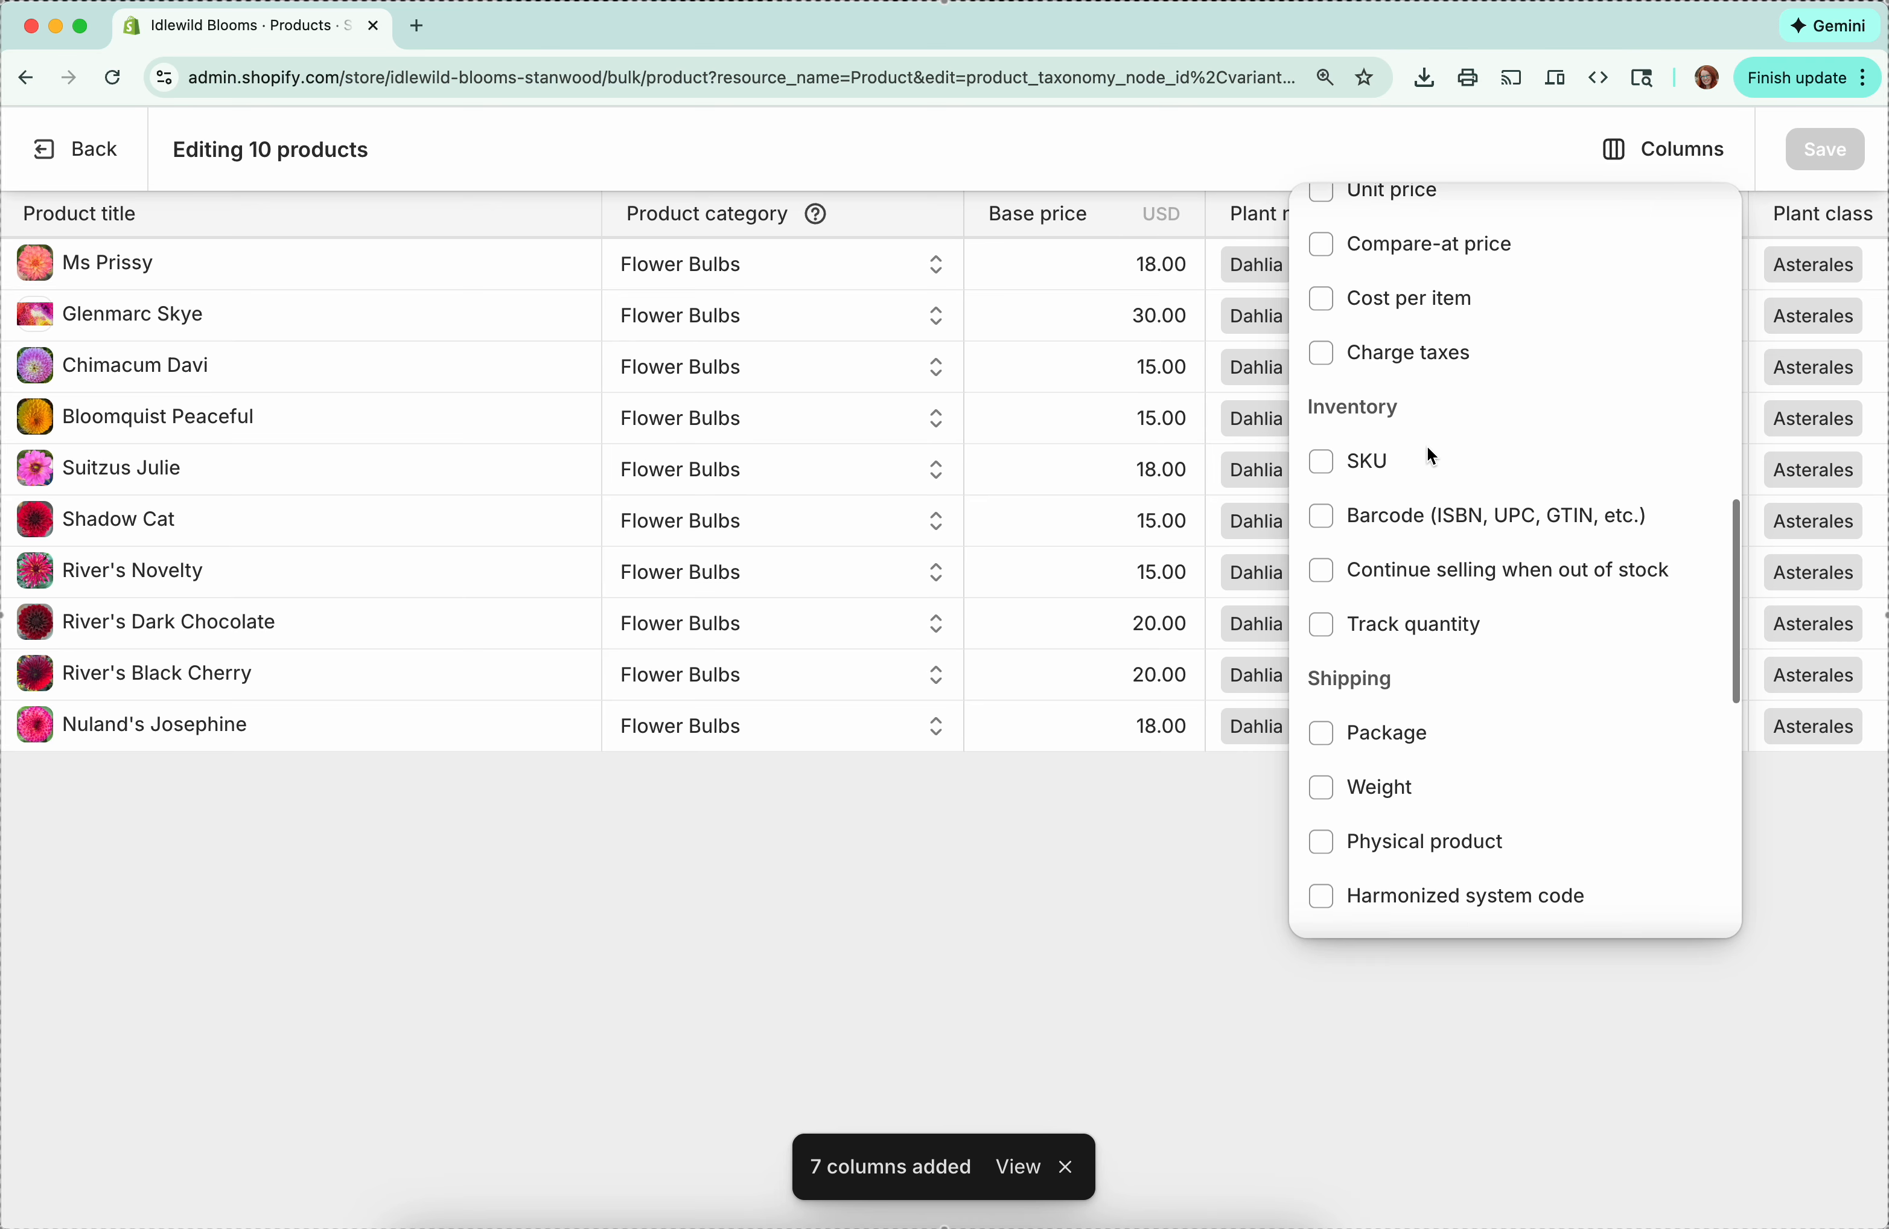
click(1373, 596)
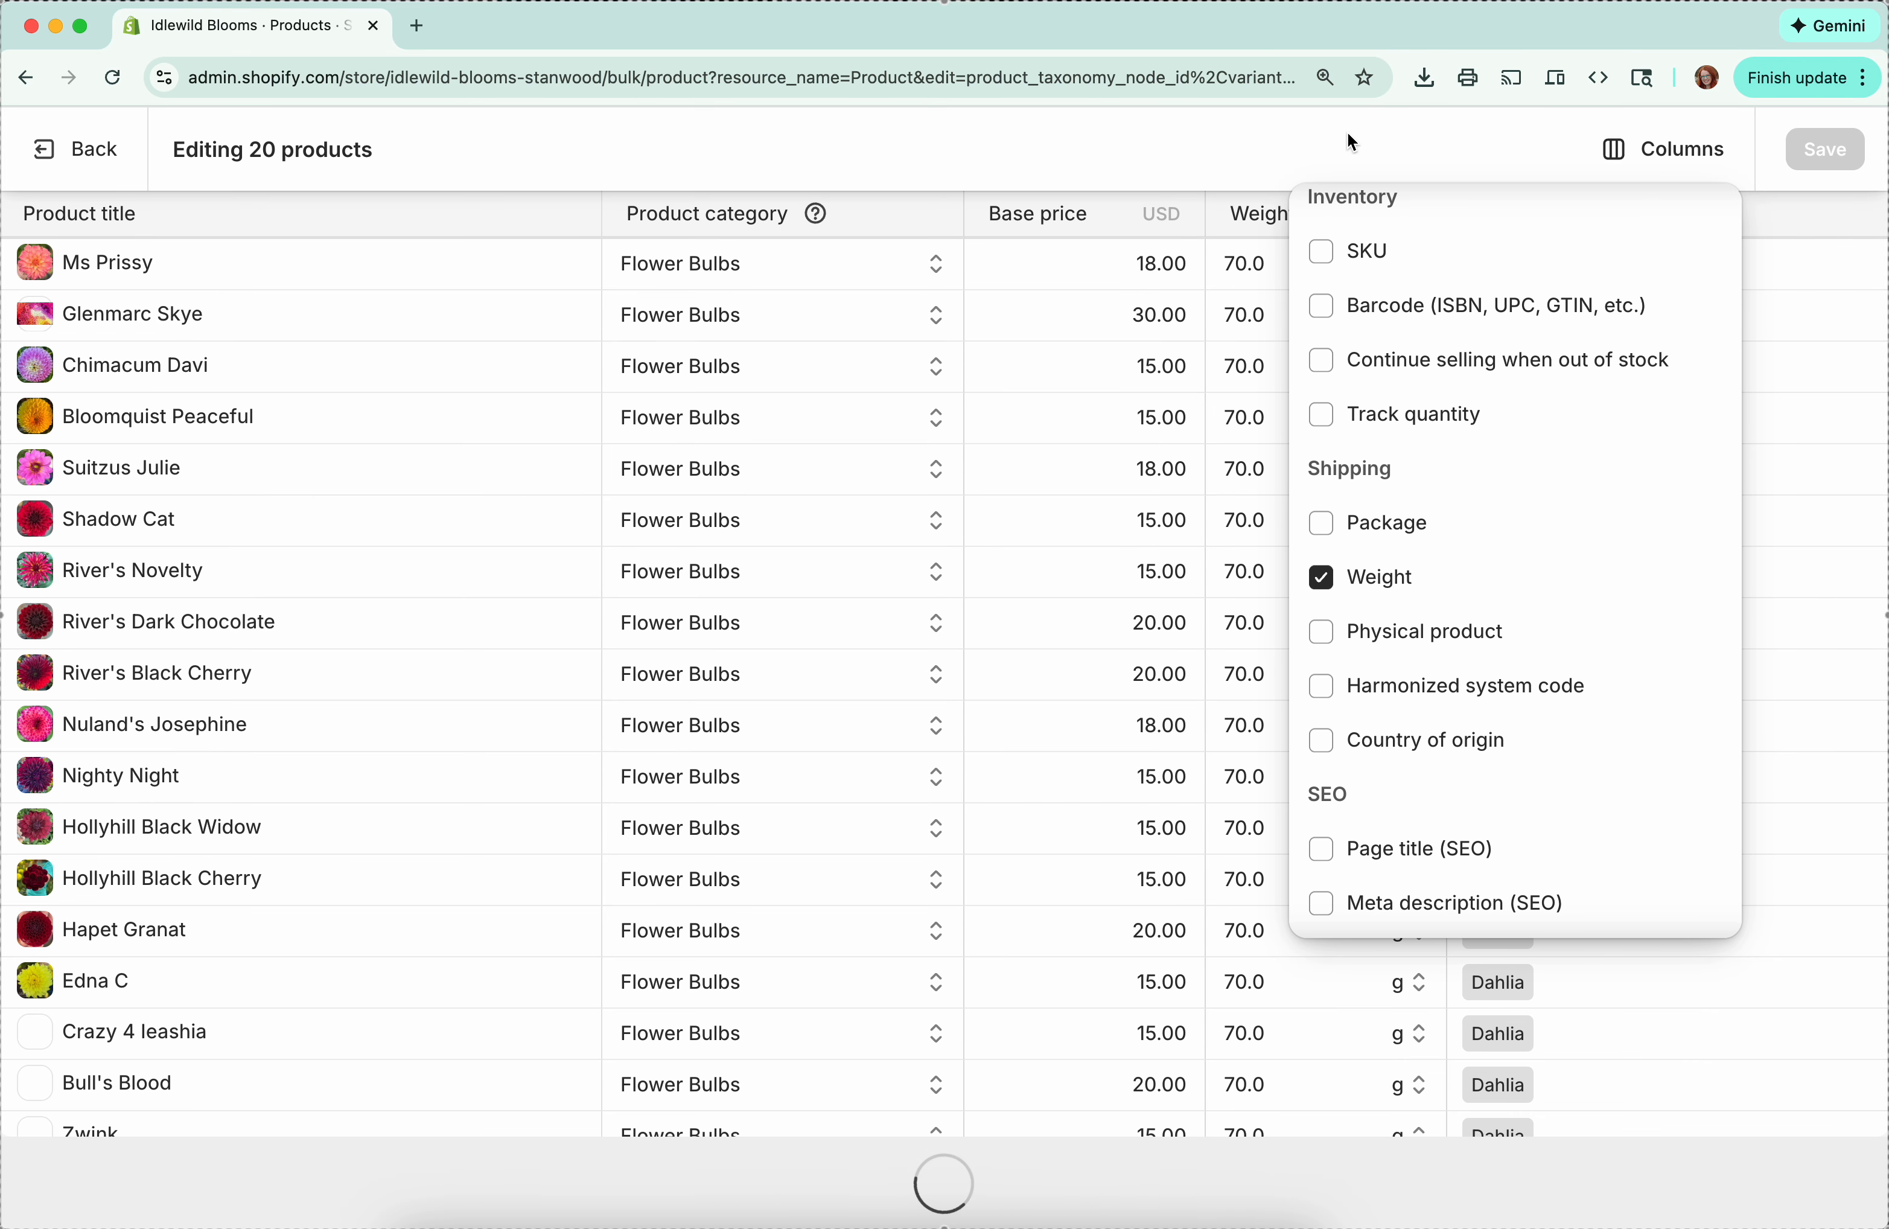
click(1346, 132)
Step: Set the weight of Ms Prissy to 50 g and fill it down through Hapet Granat
click(1262, 267)
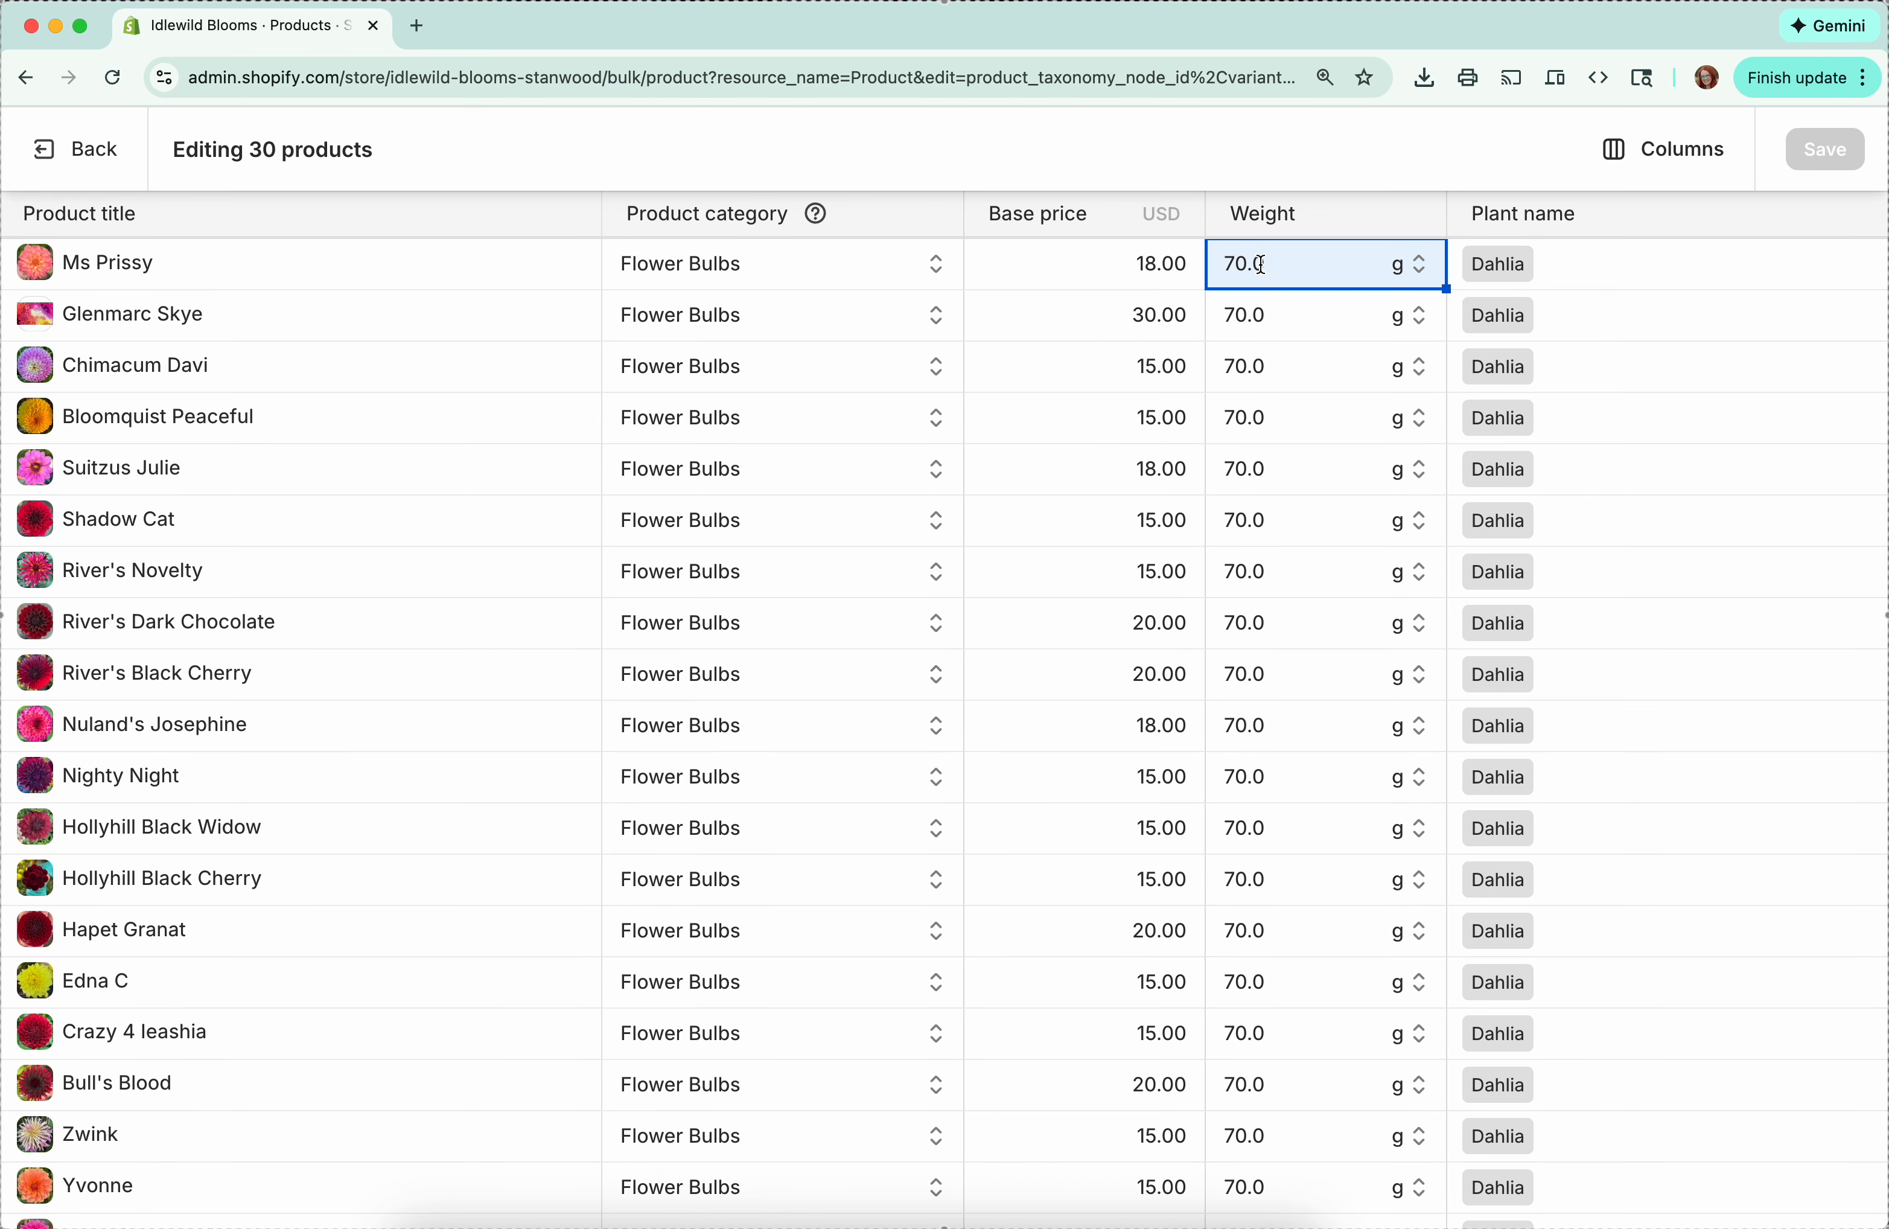
drag(1262, 267, 1226, 264)
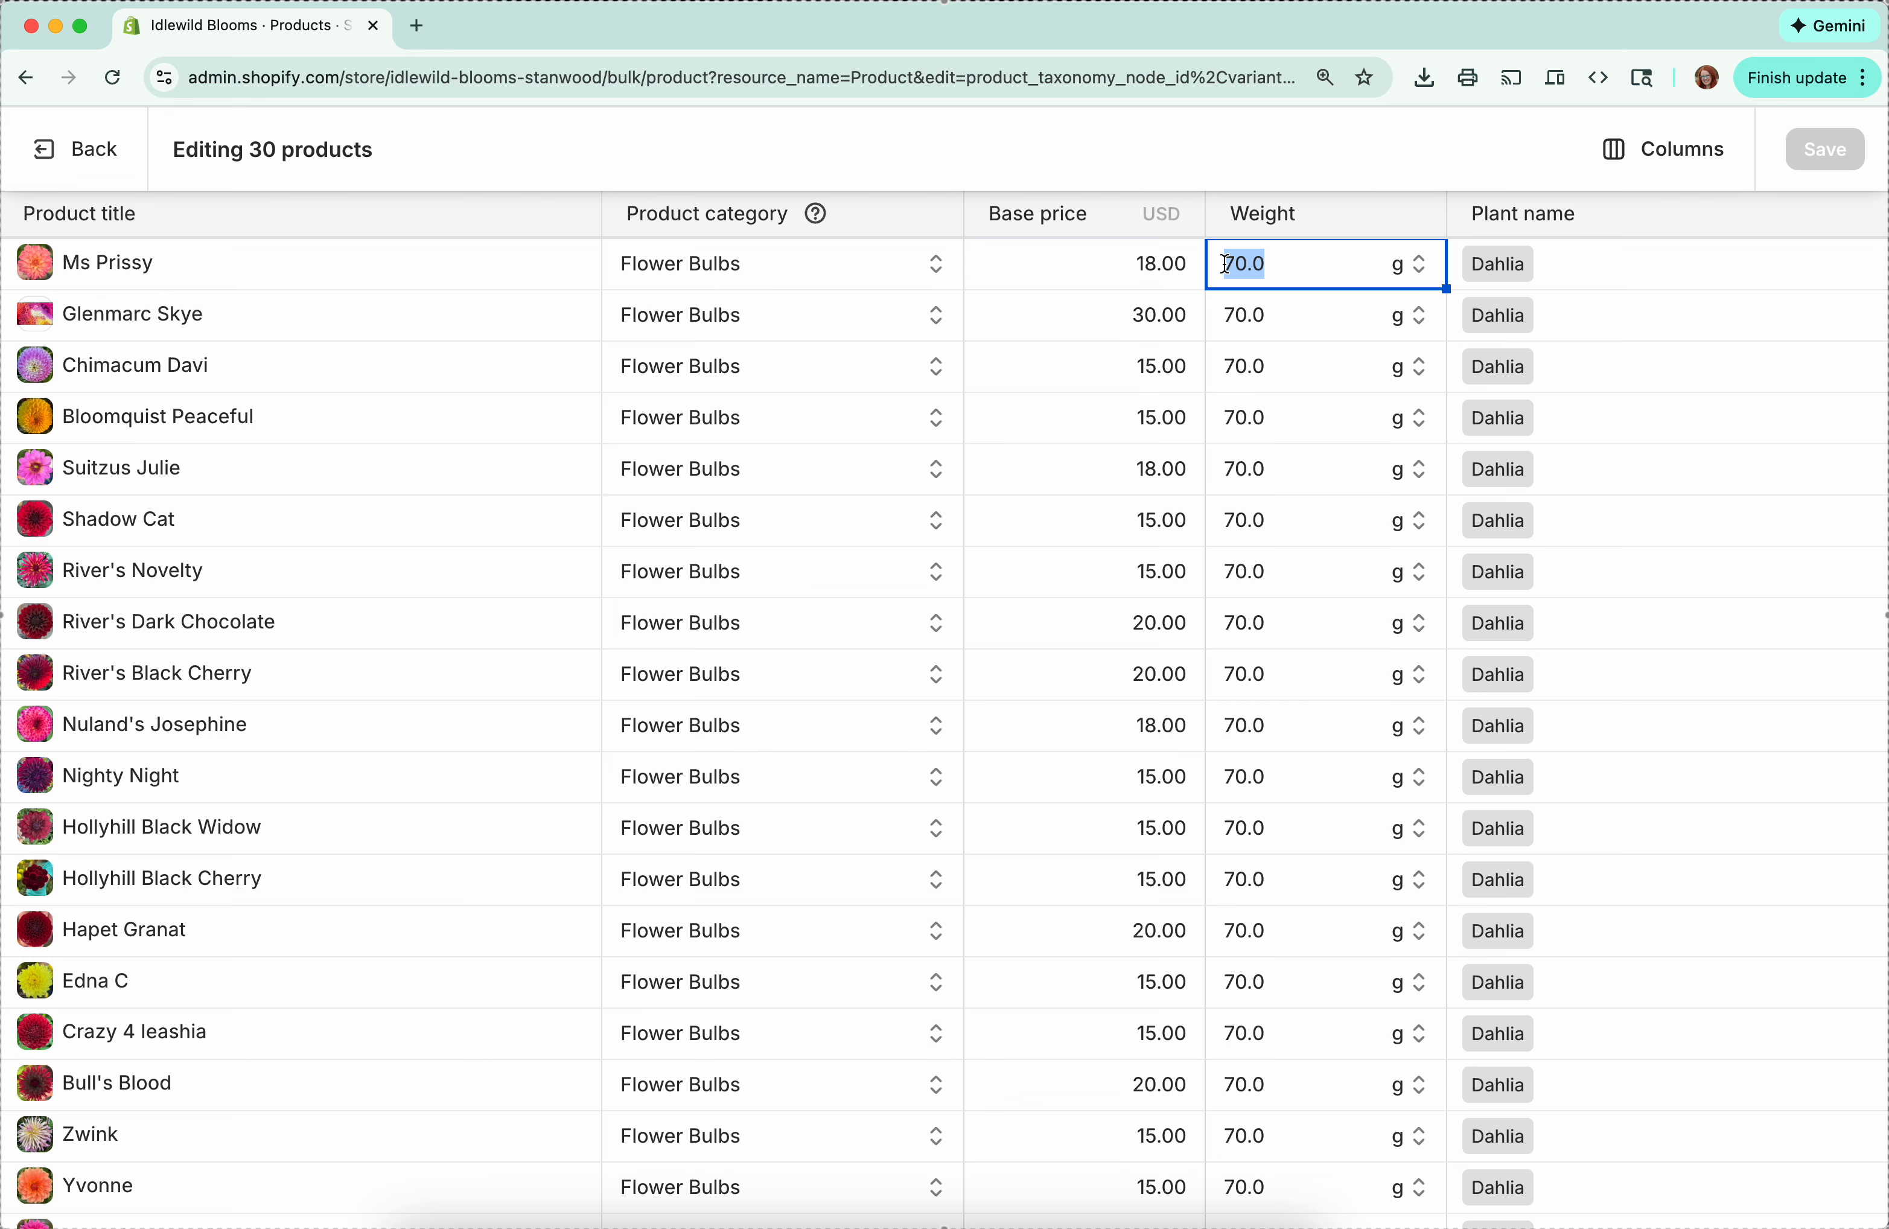
text(50)
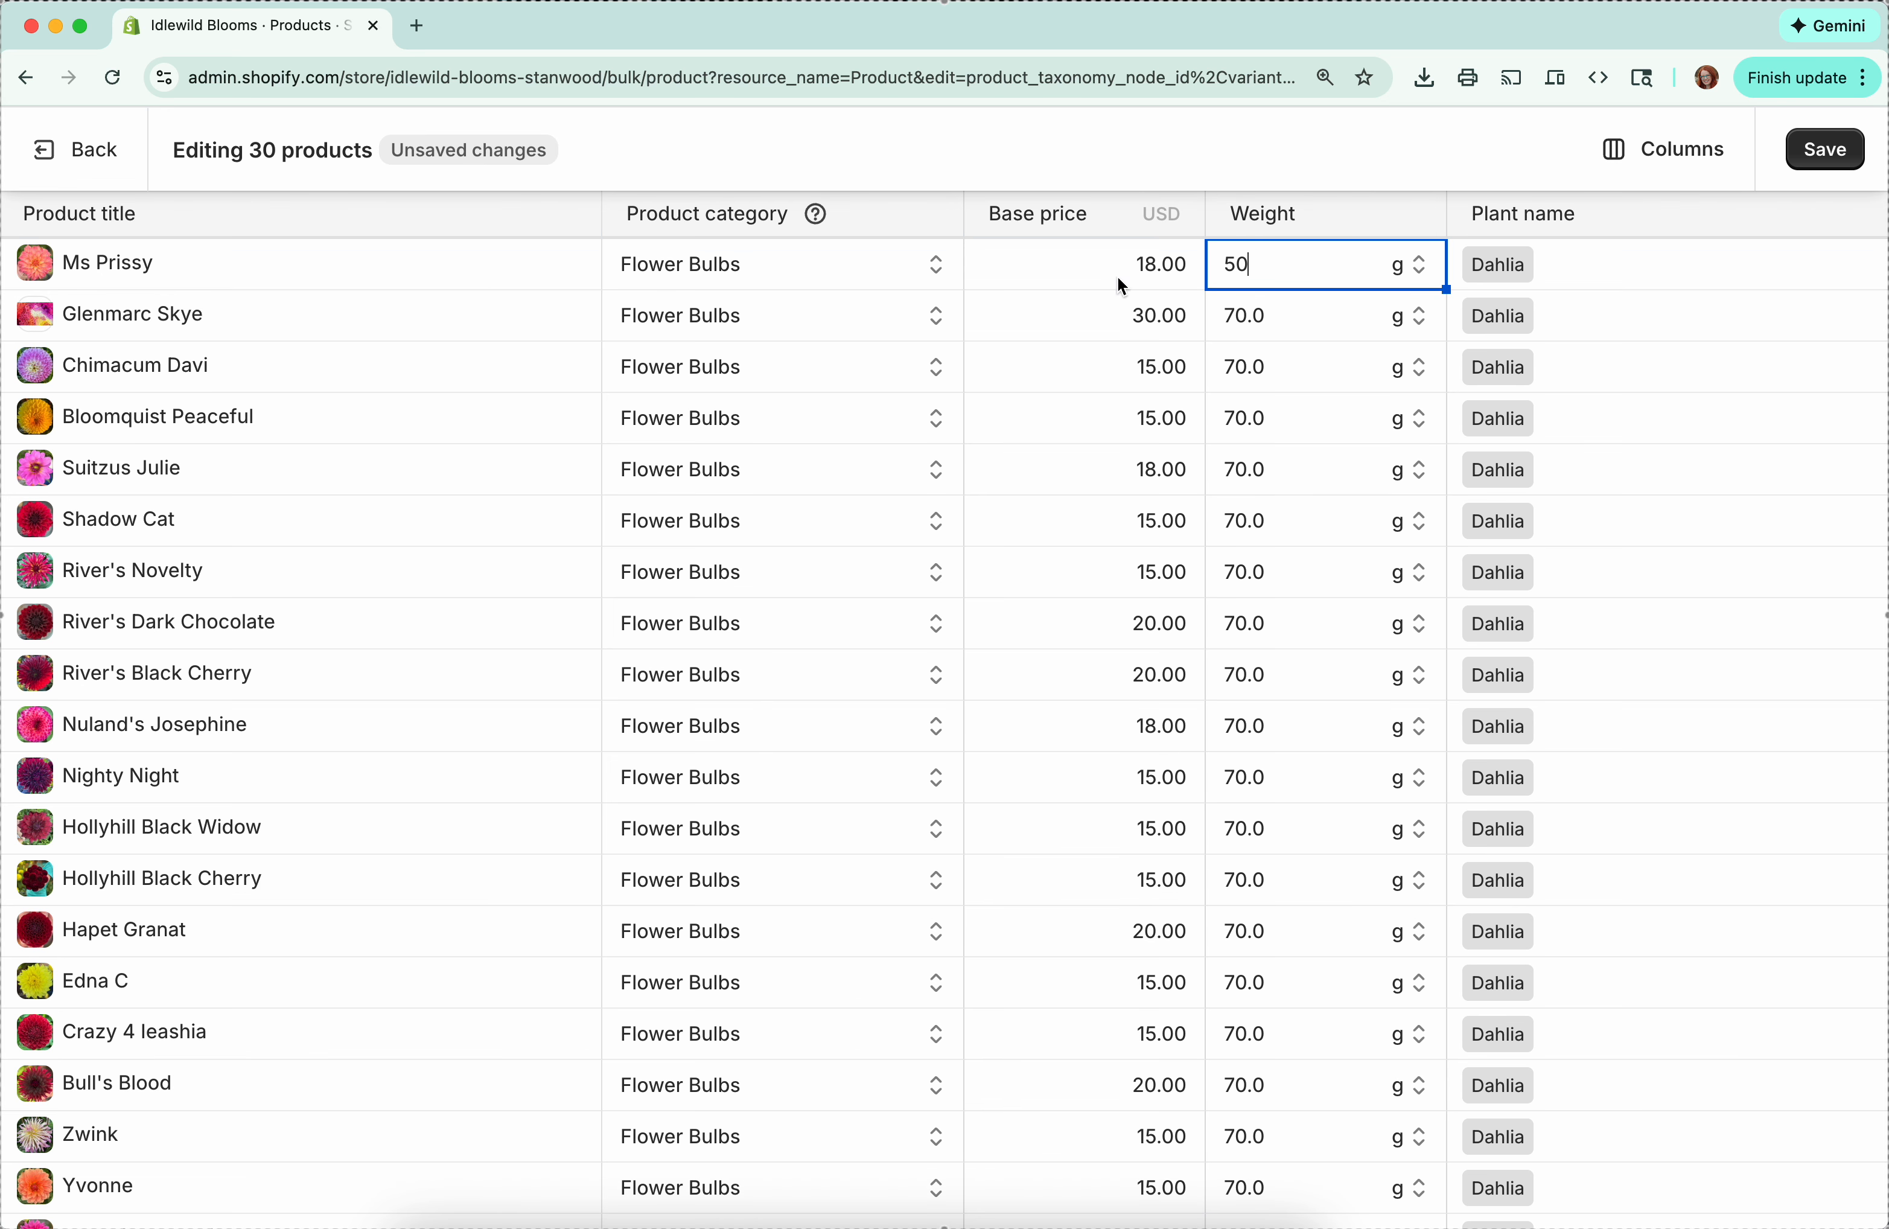
key(Return)
click(1314, 255)
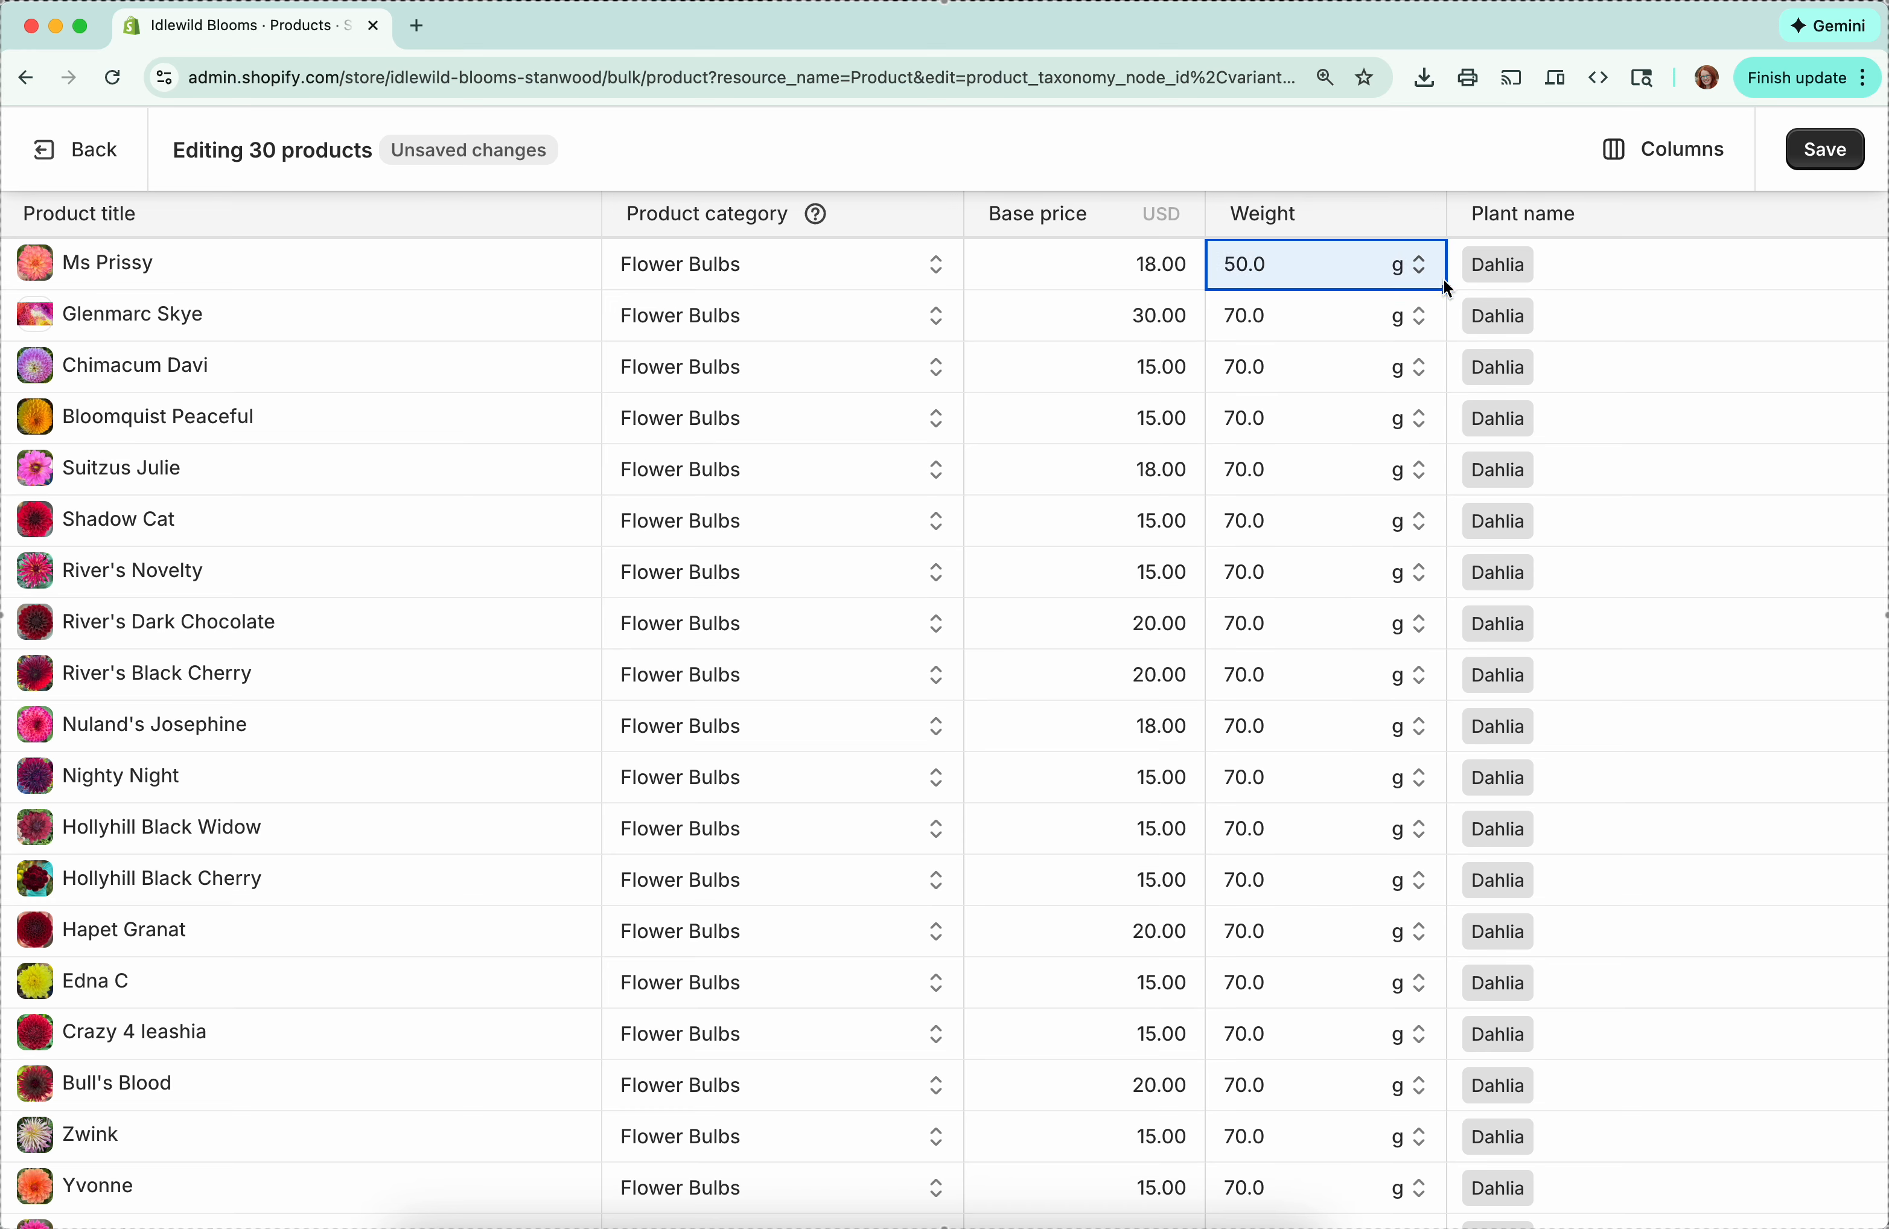
drag(1446, 289, 1415, 929)
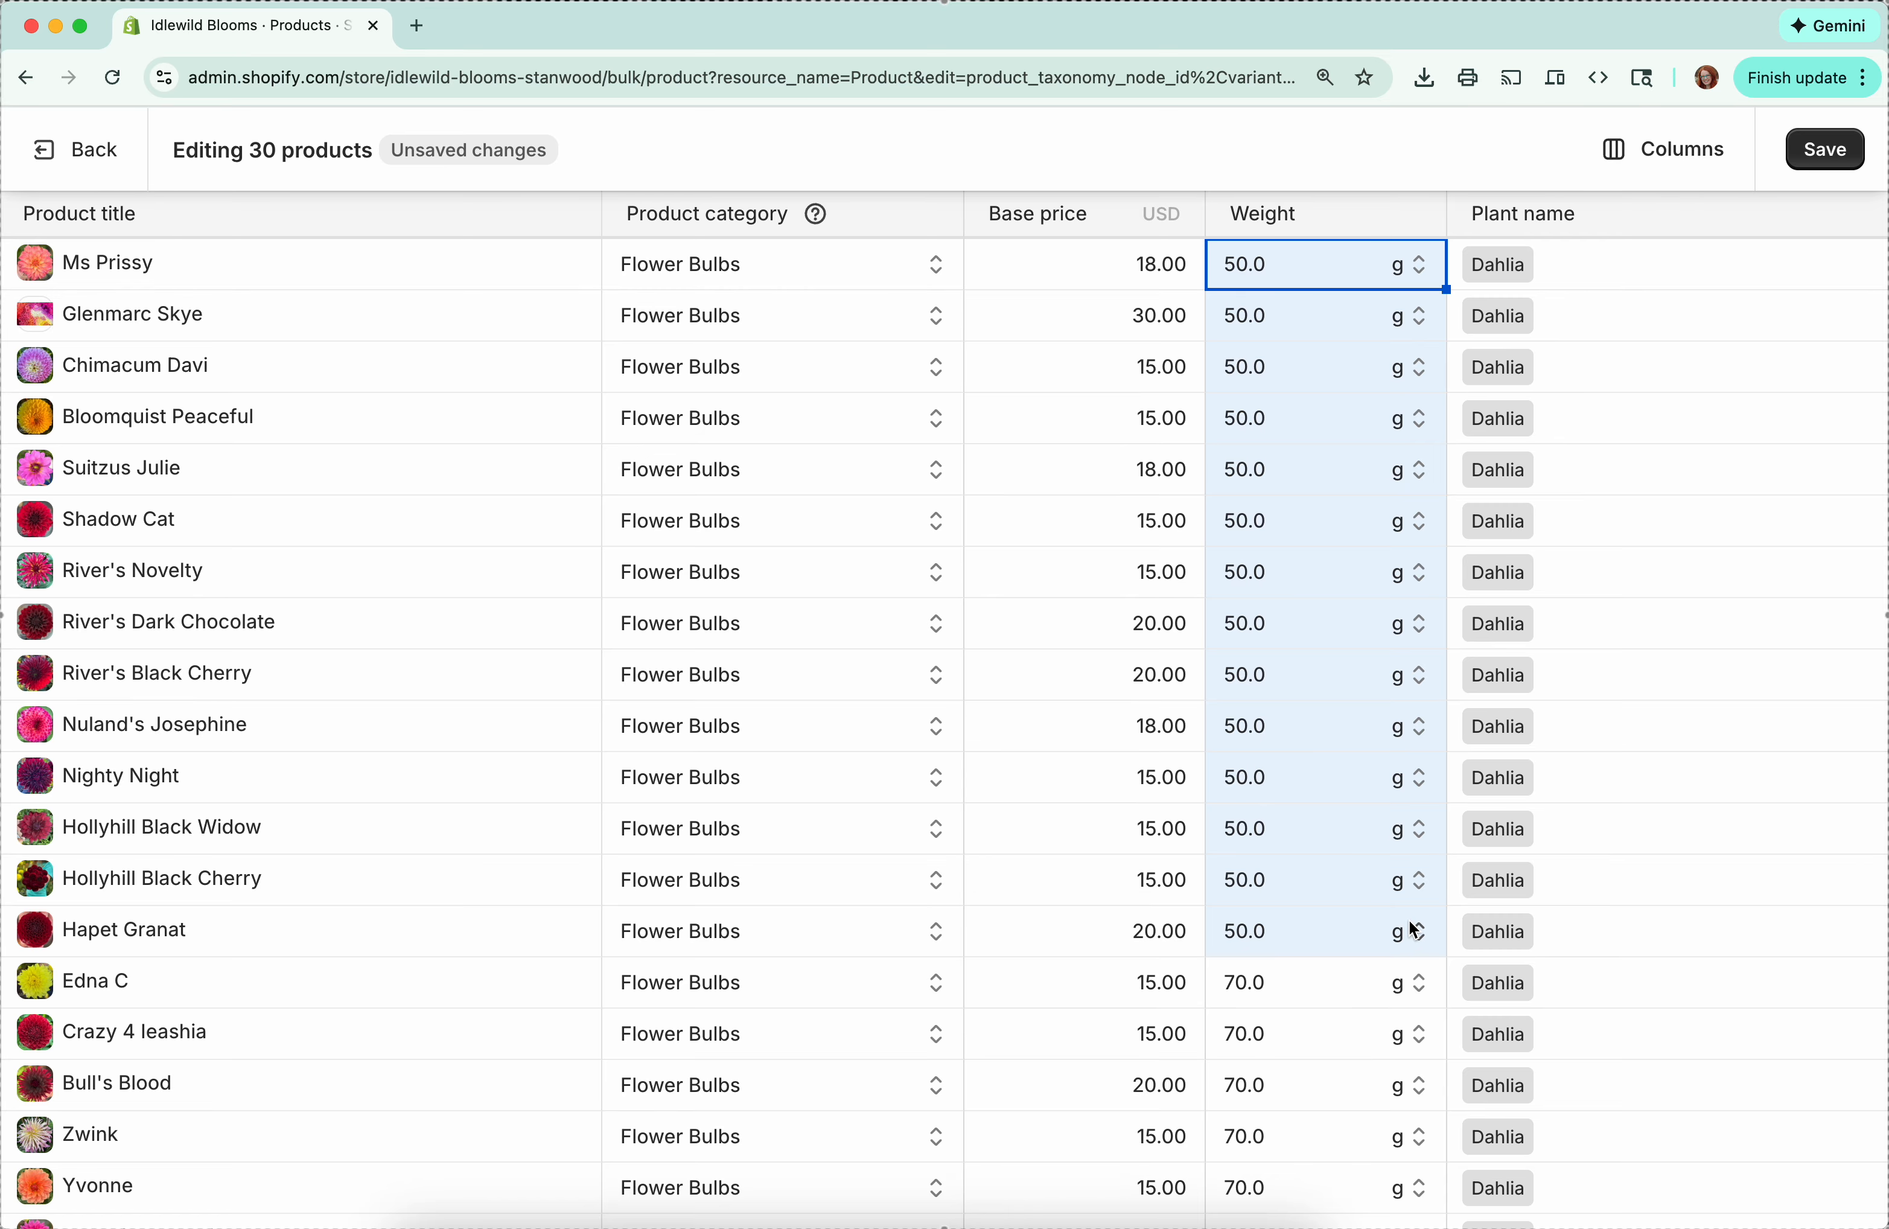
Step: Set the weight of the products from Ms Prissy through Hapet Granat to 70 g
double_click(1294, 270)
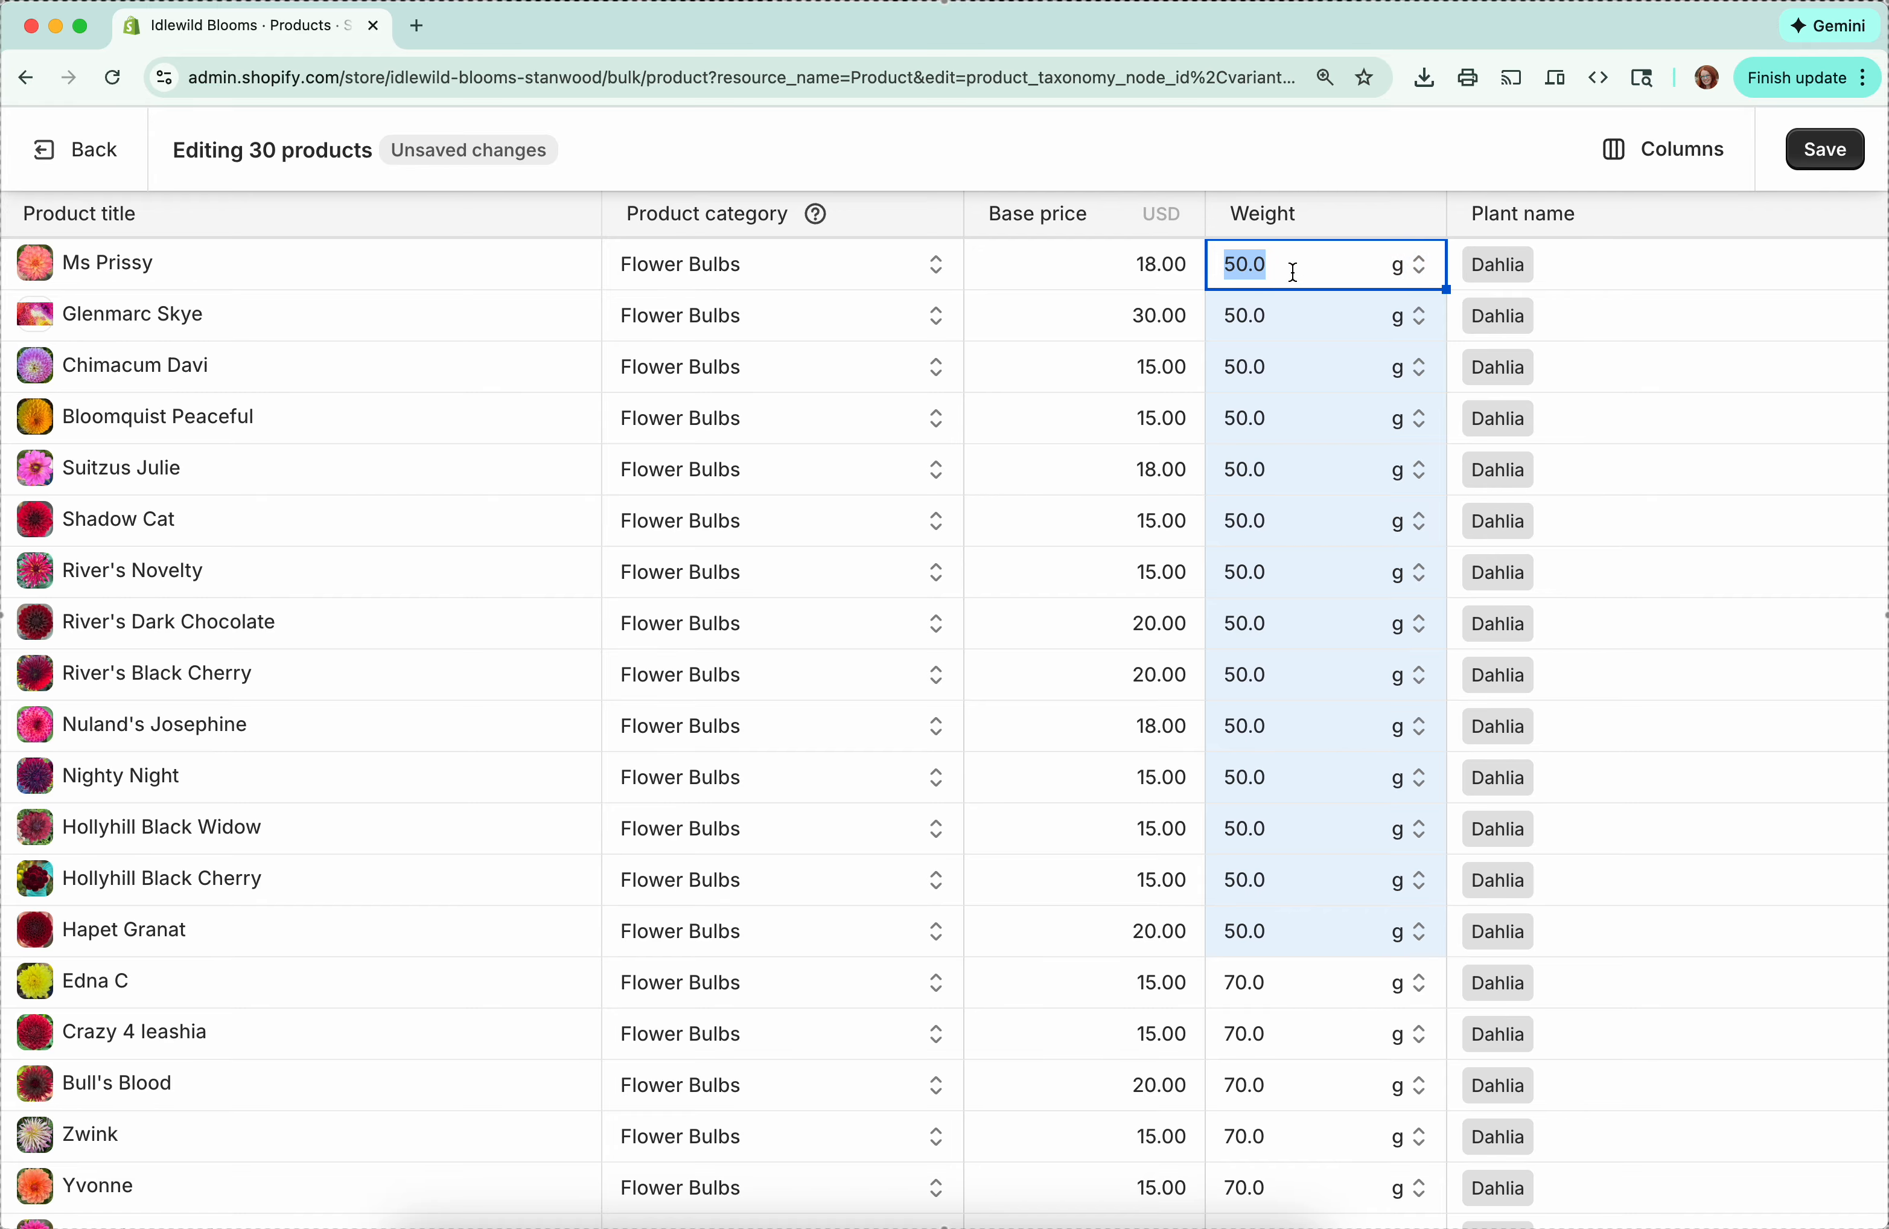
text(70)
key(Return)
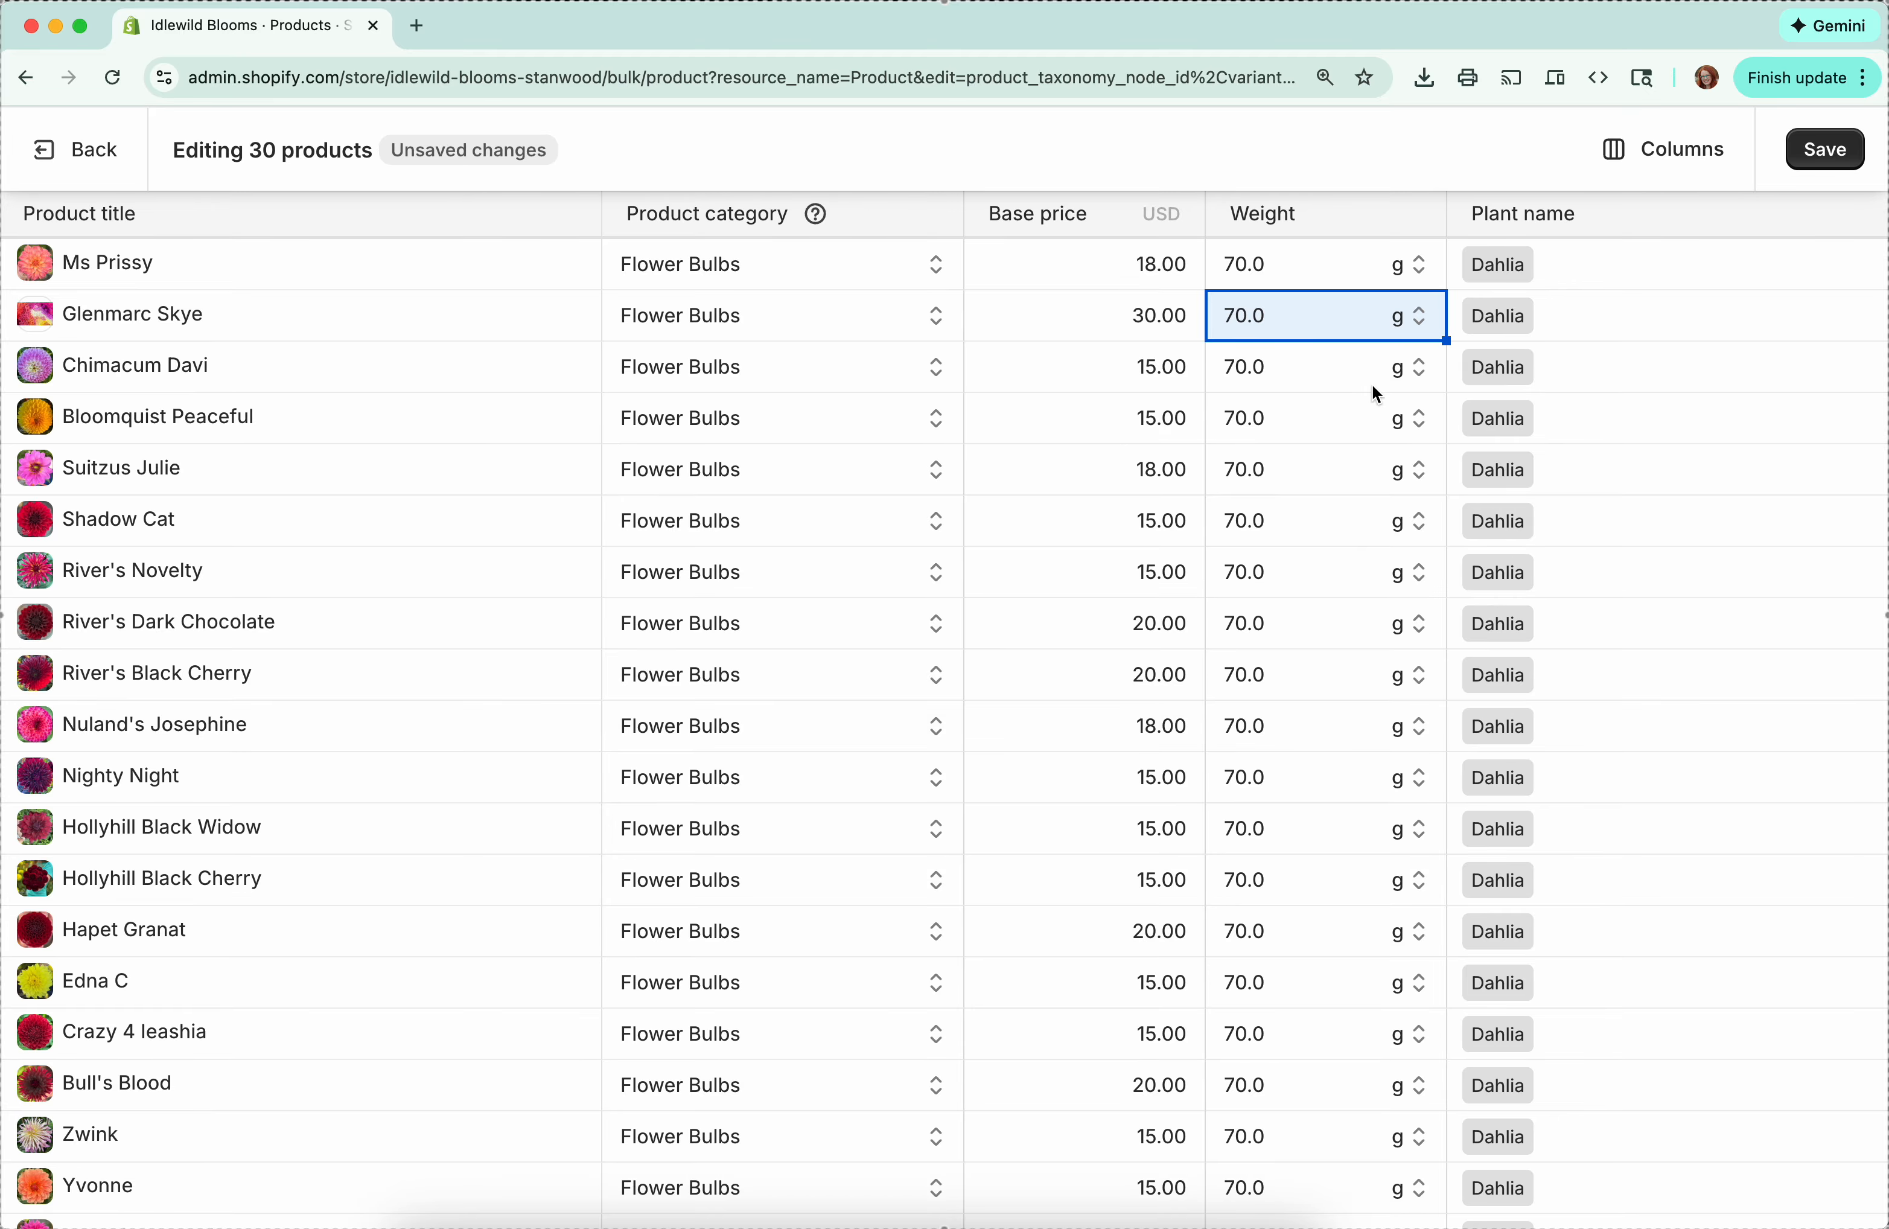
drag(1443, 341, 1373, 892)
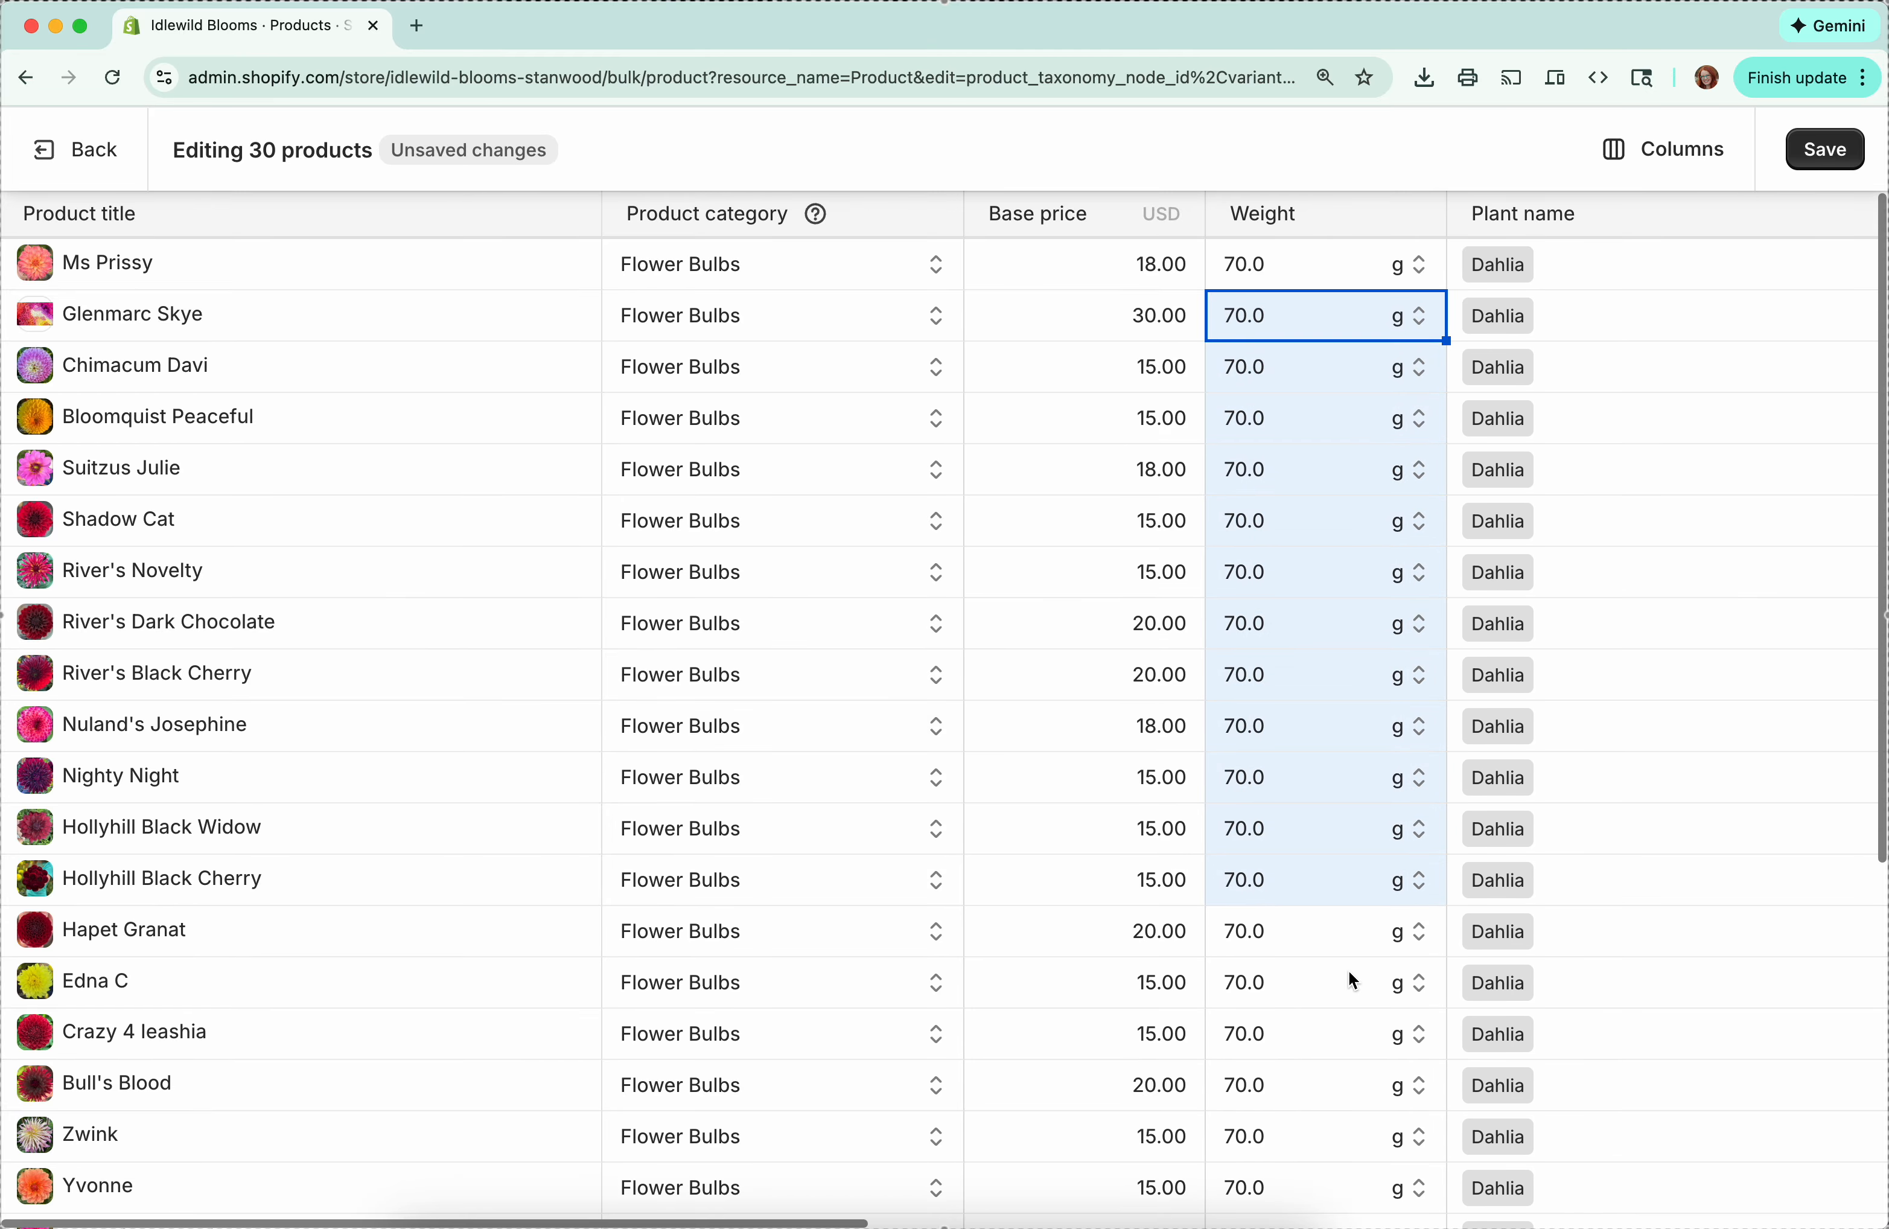
Step: Check the remaining products' weights, save the bulk edits and return to the product list
scroll(1349, 969, down, 8)
scroll(1348, 969, down, 10)
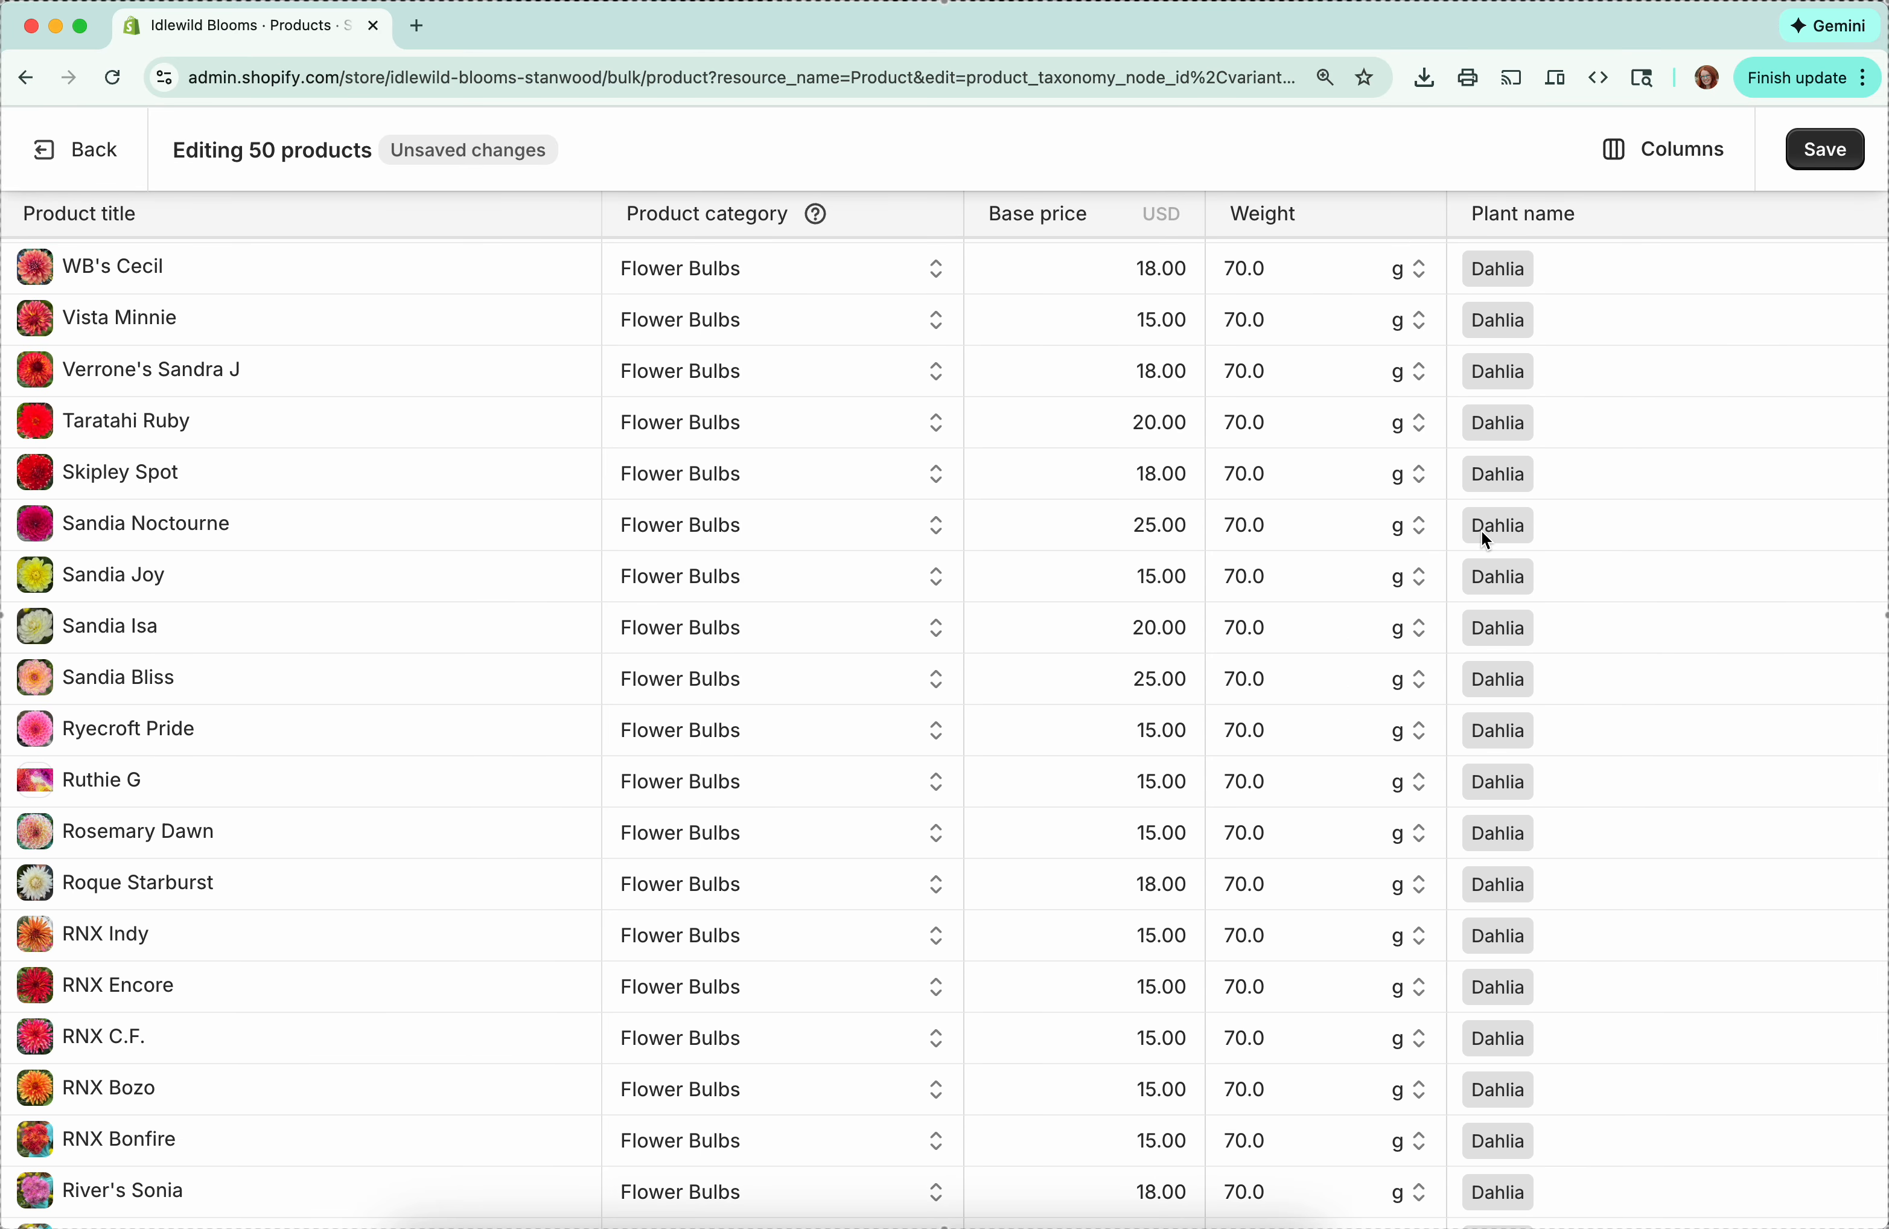
click(1825, 149)
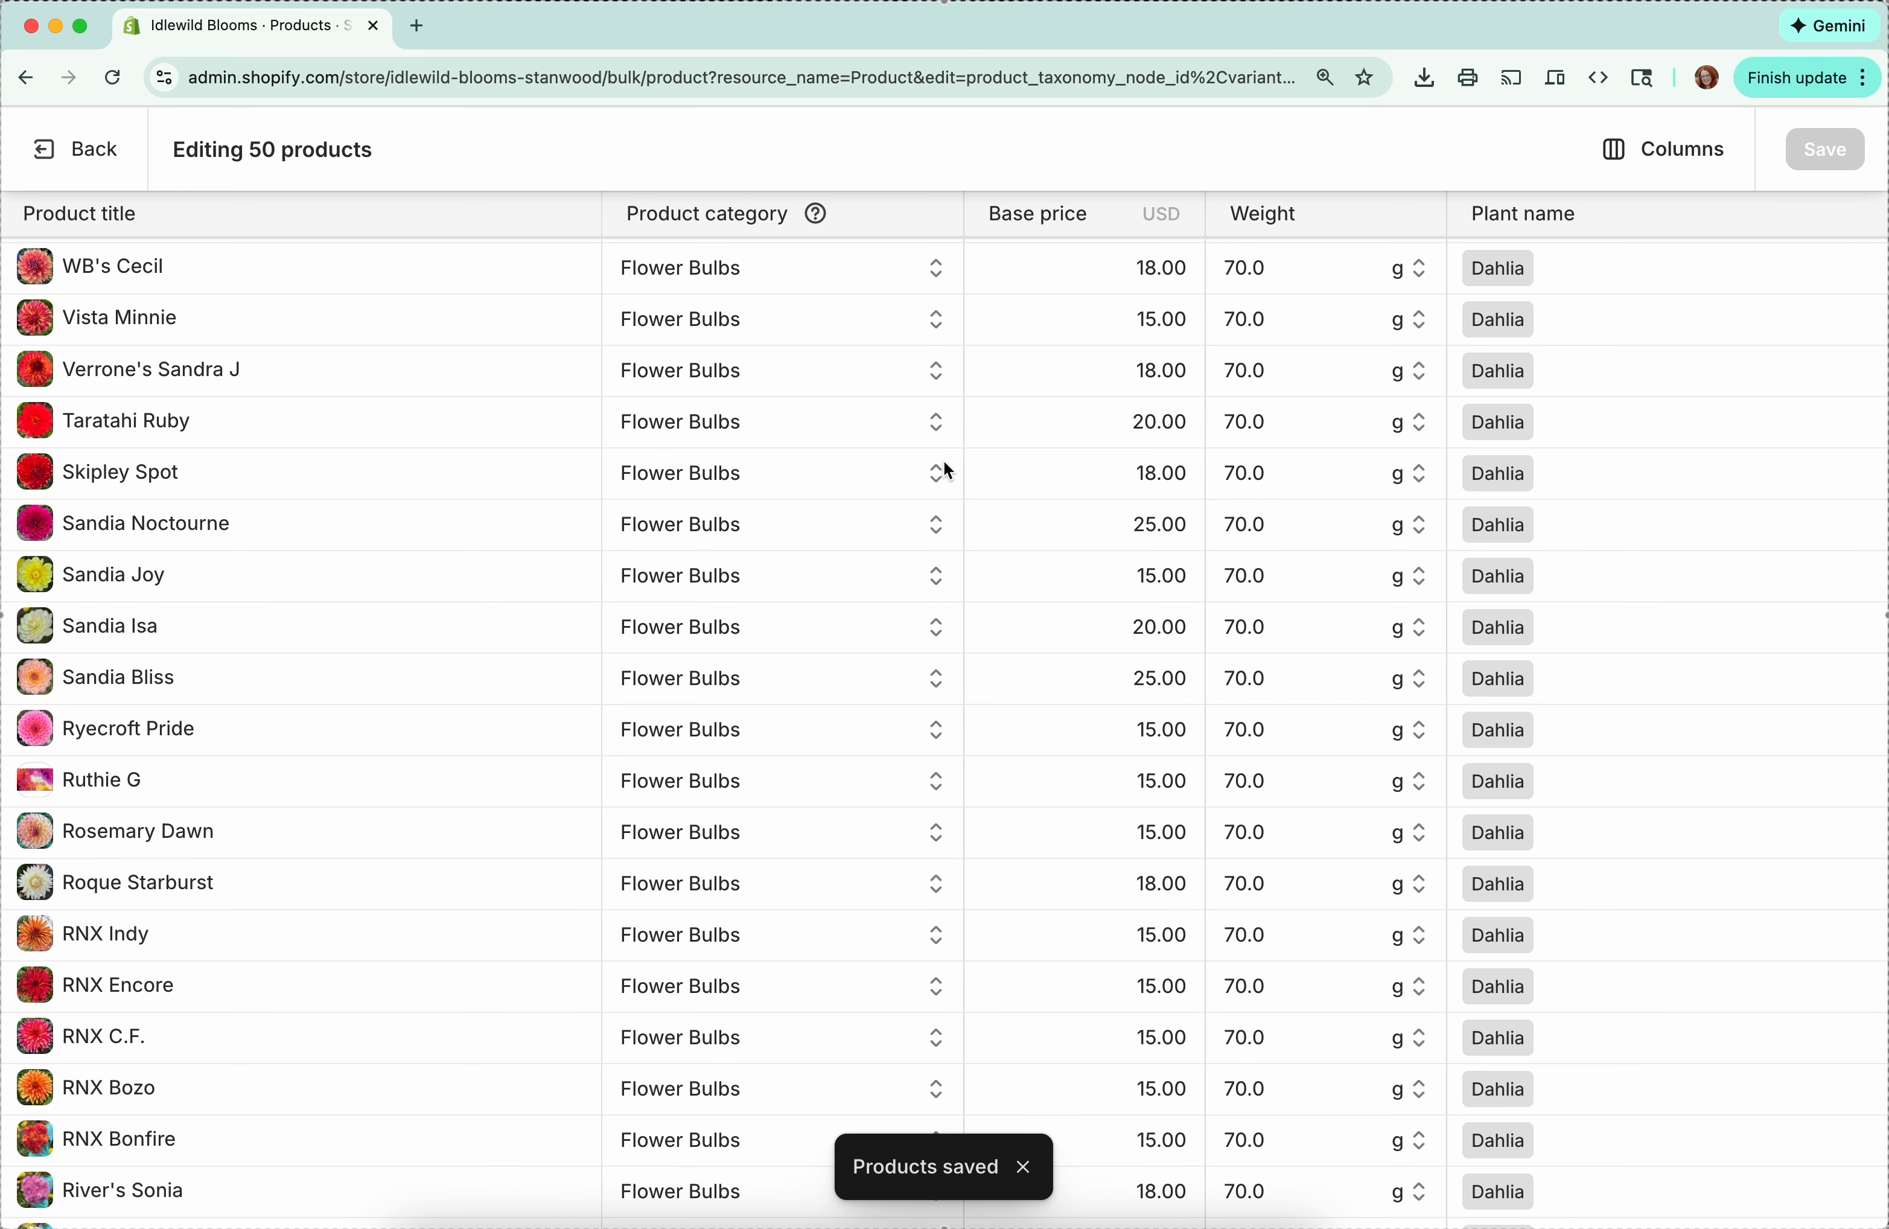
click(79, 153)
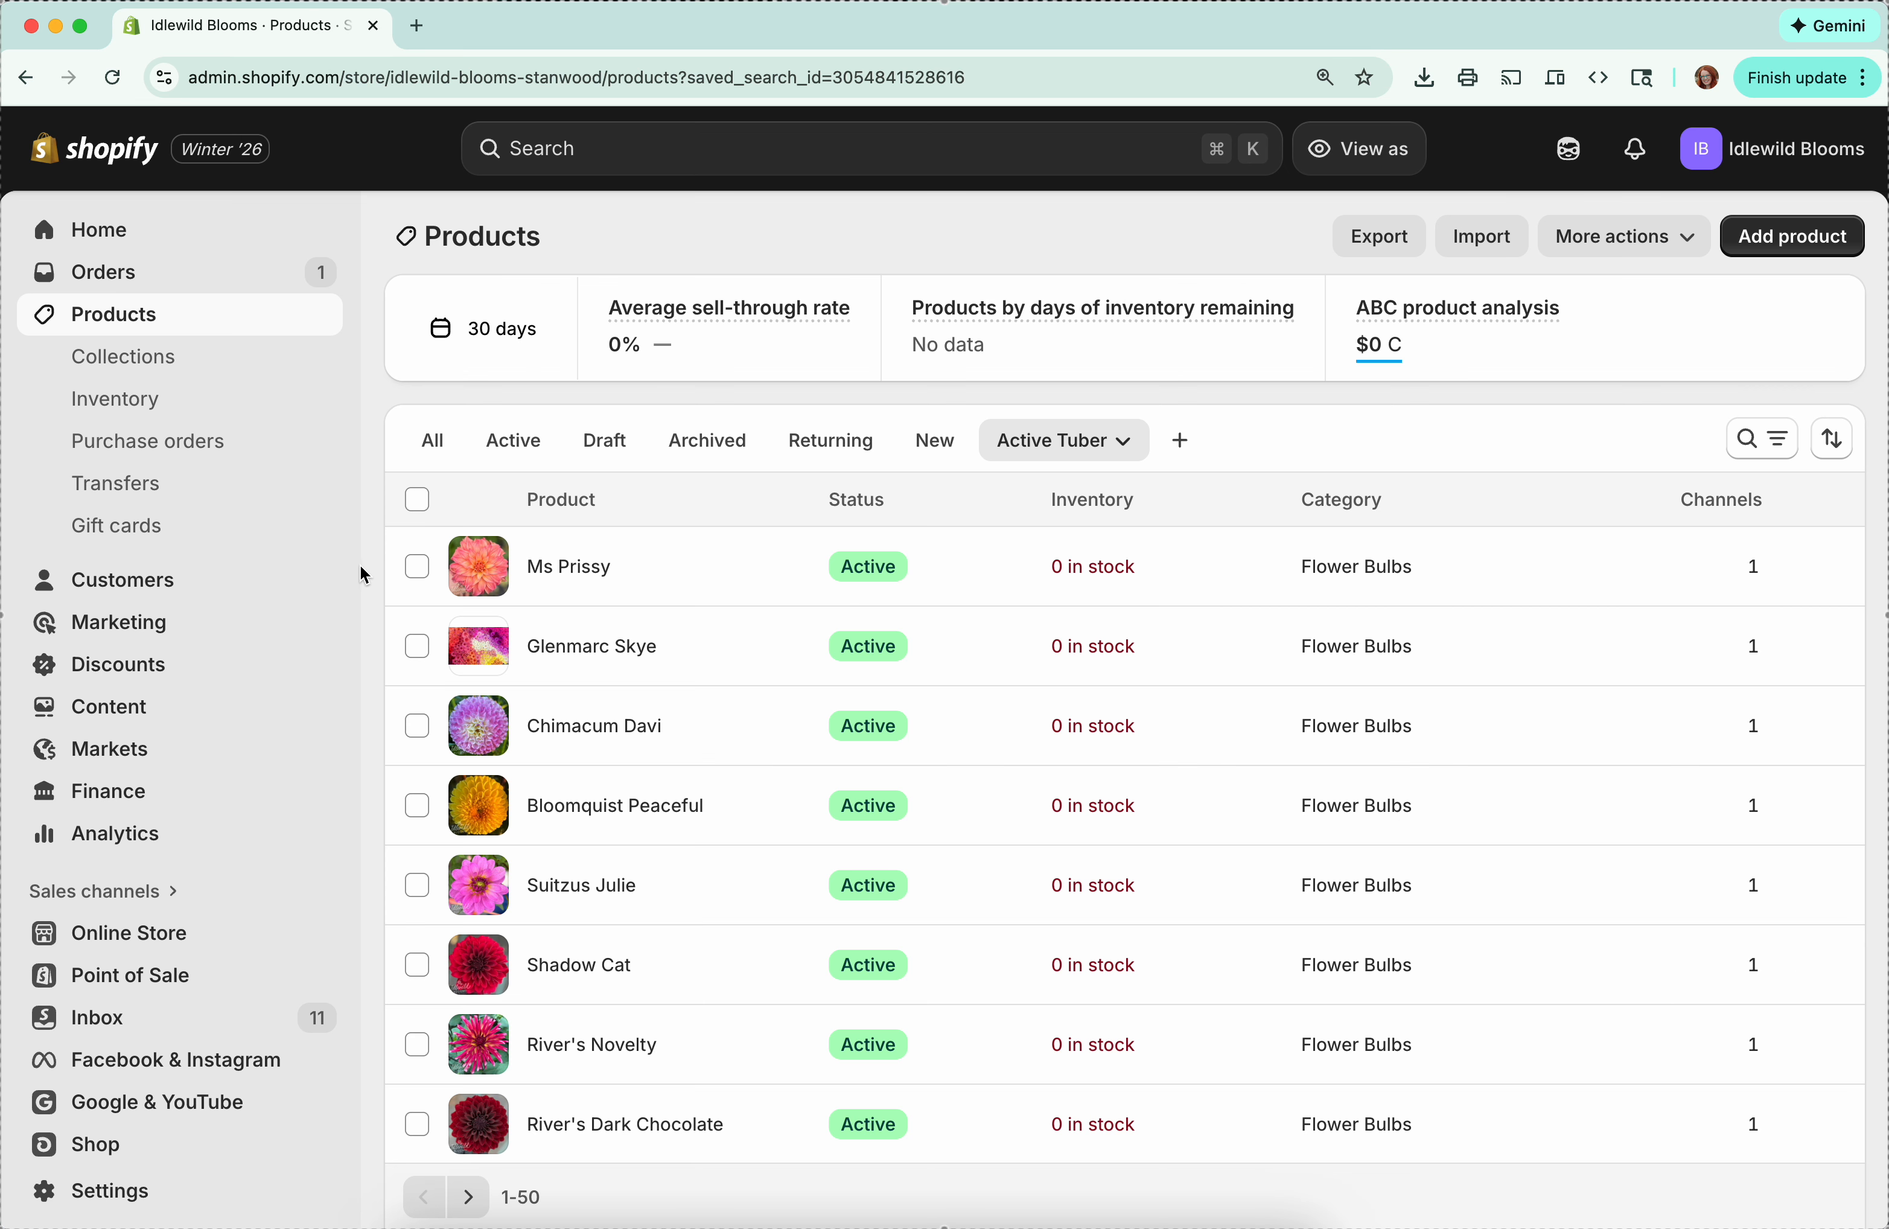
Step: Start a new custom shipping profile in the shipping and delivery settings and name it "Tubers By Amount"
click(103, 1200)
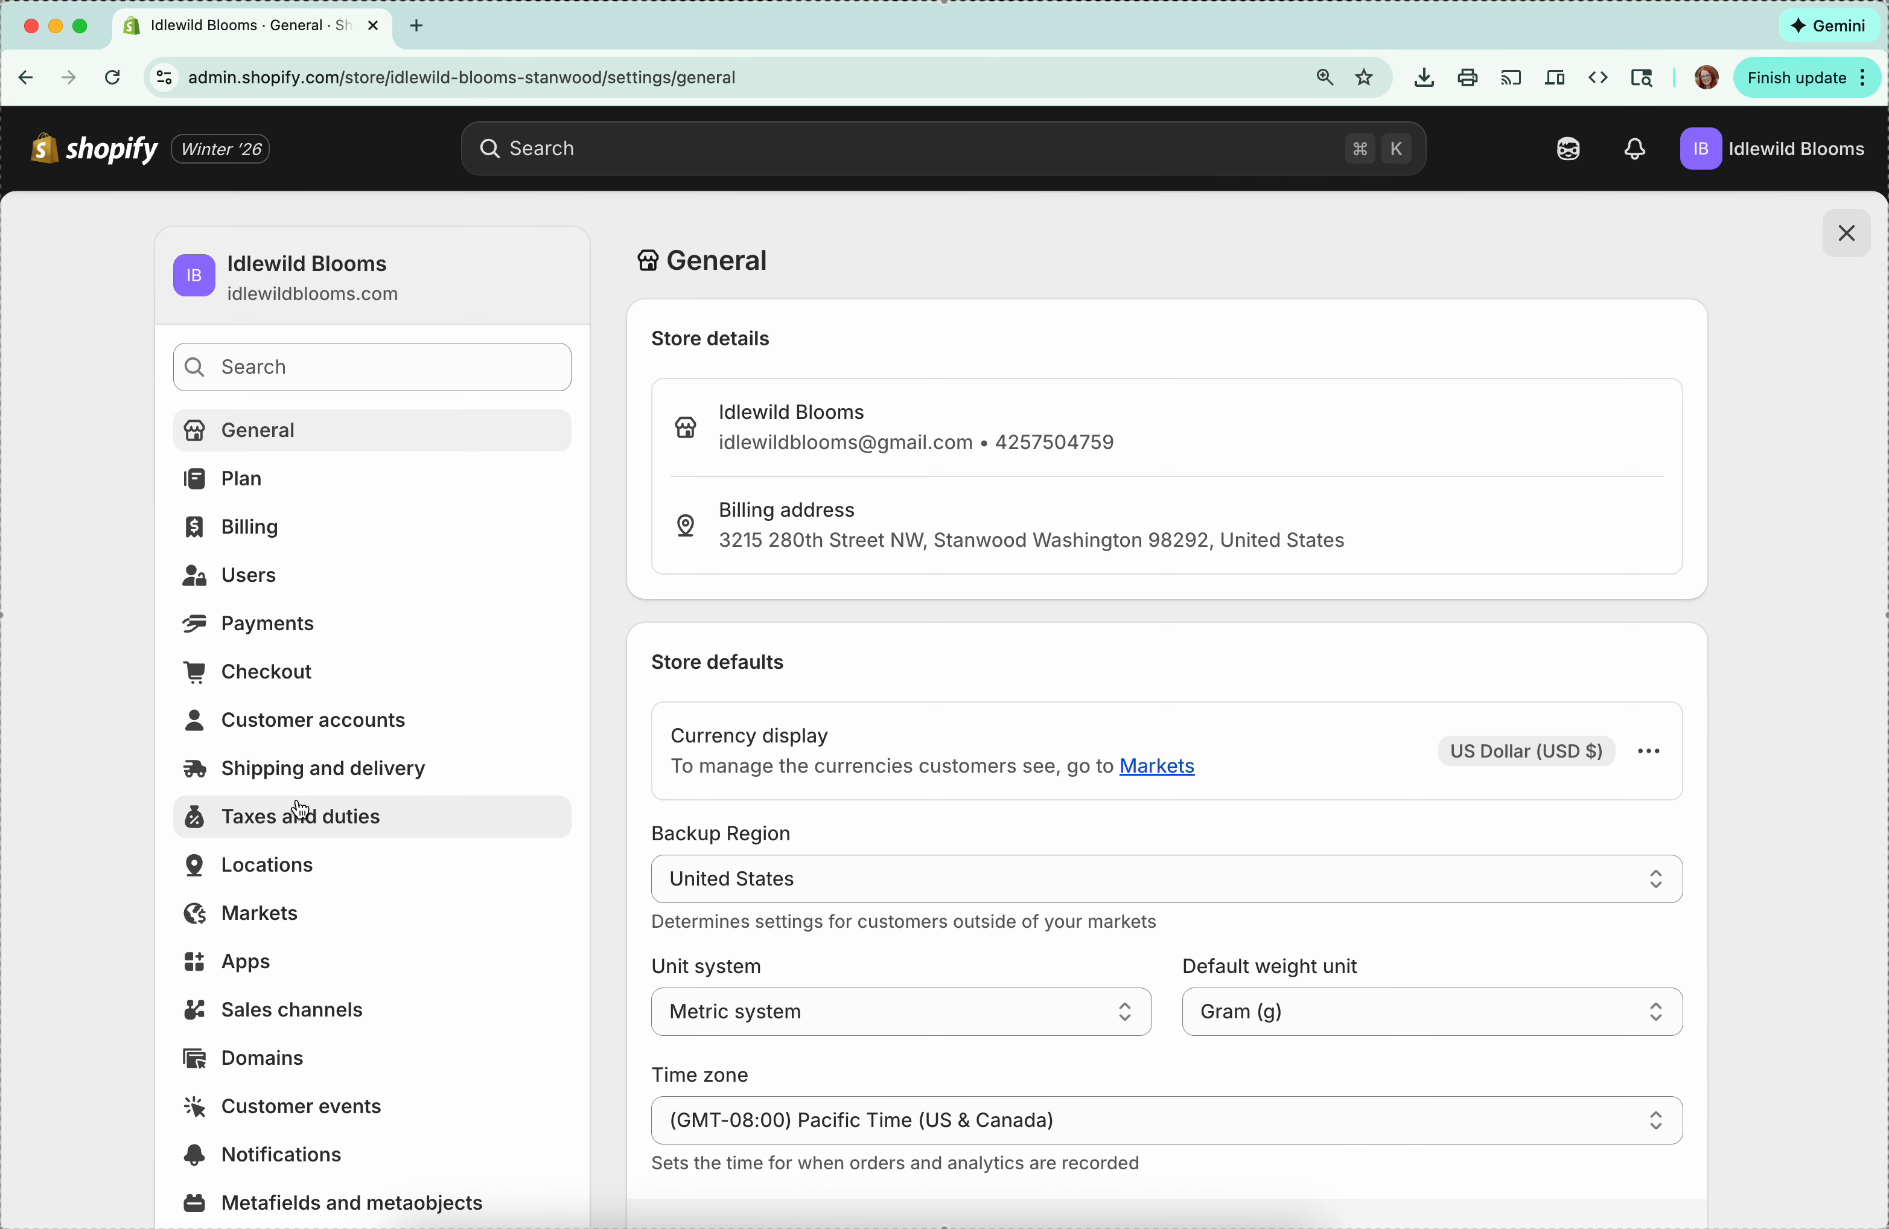
click(291, 780)
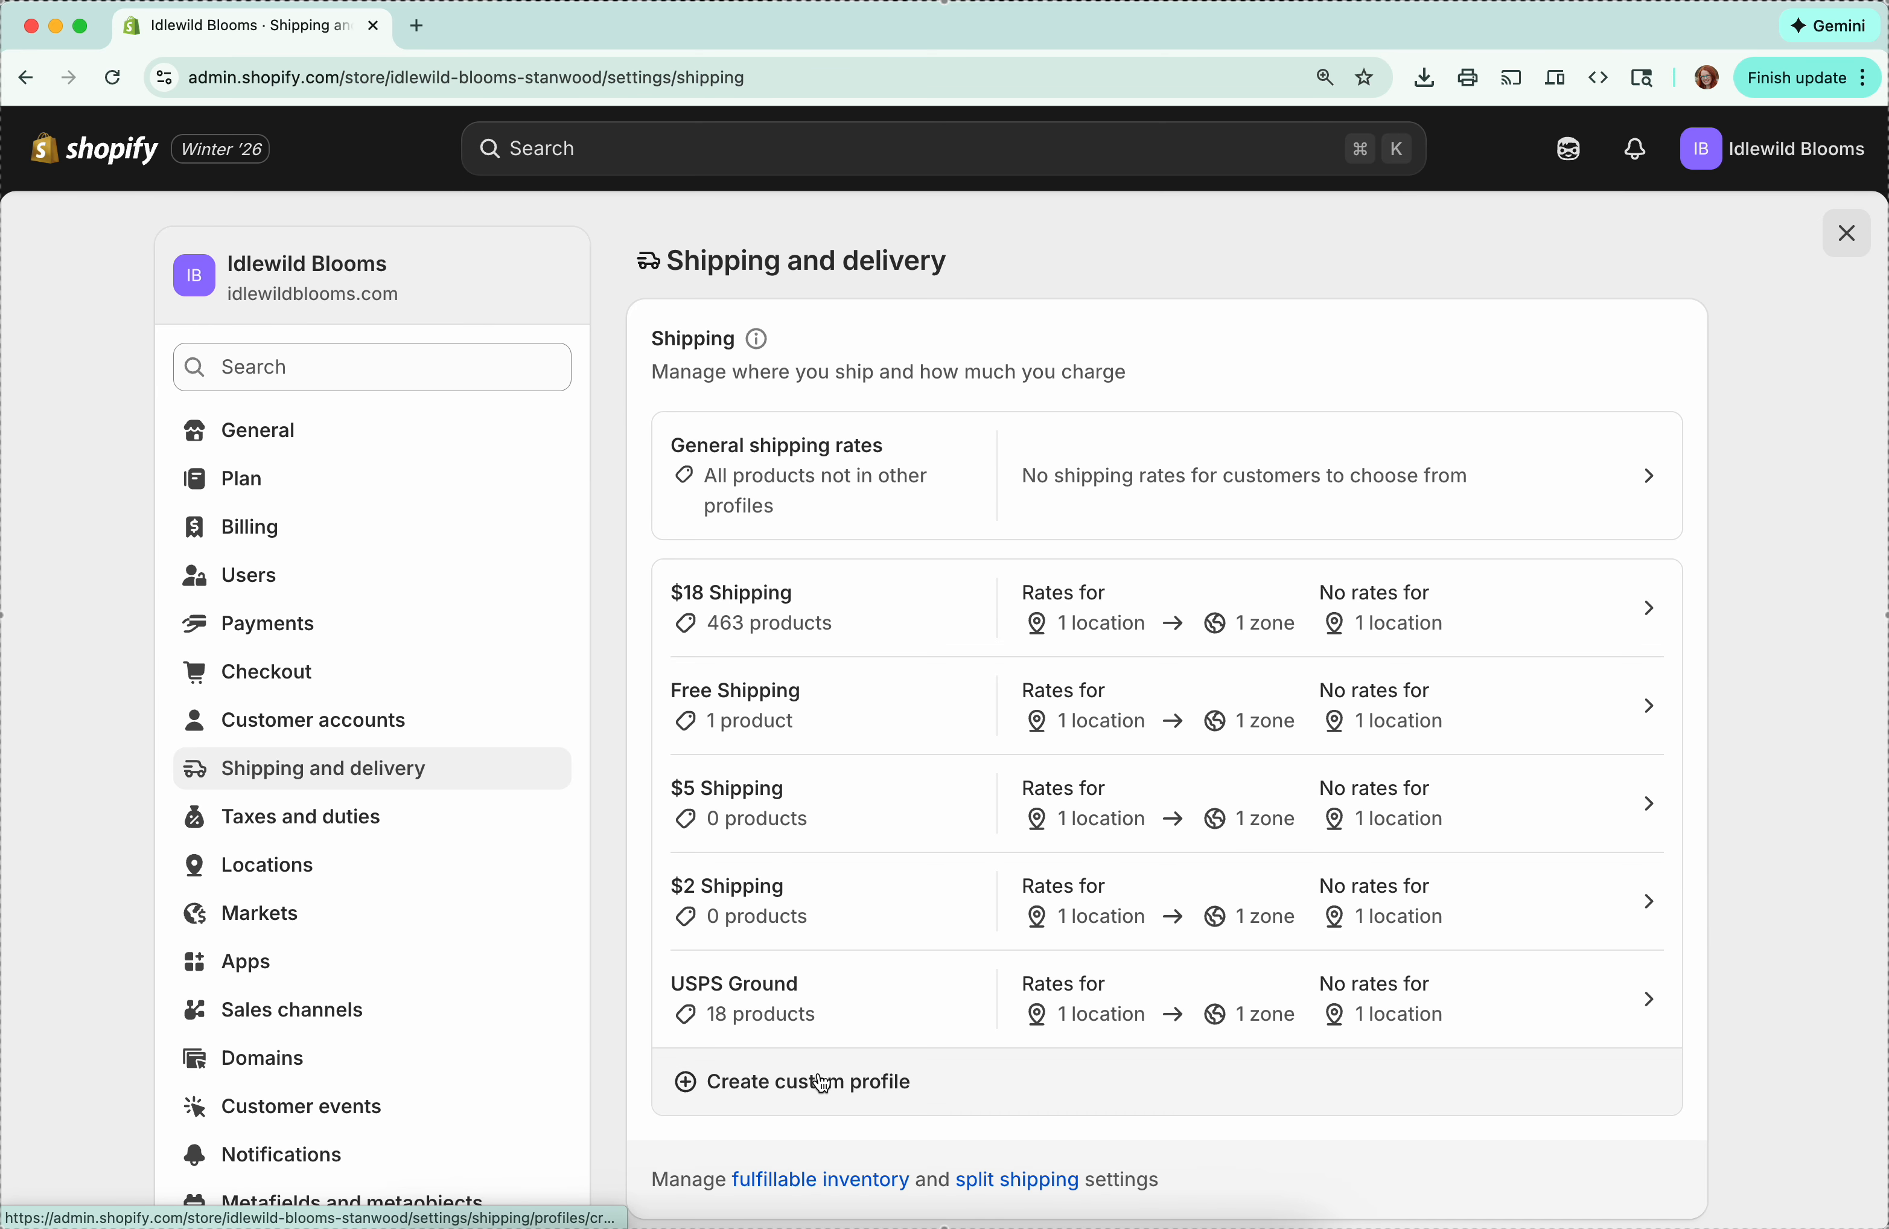
click(820, 1083)
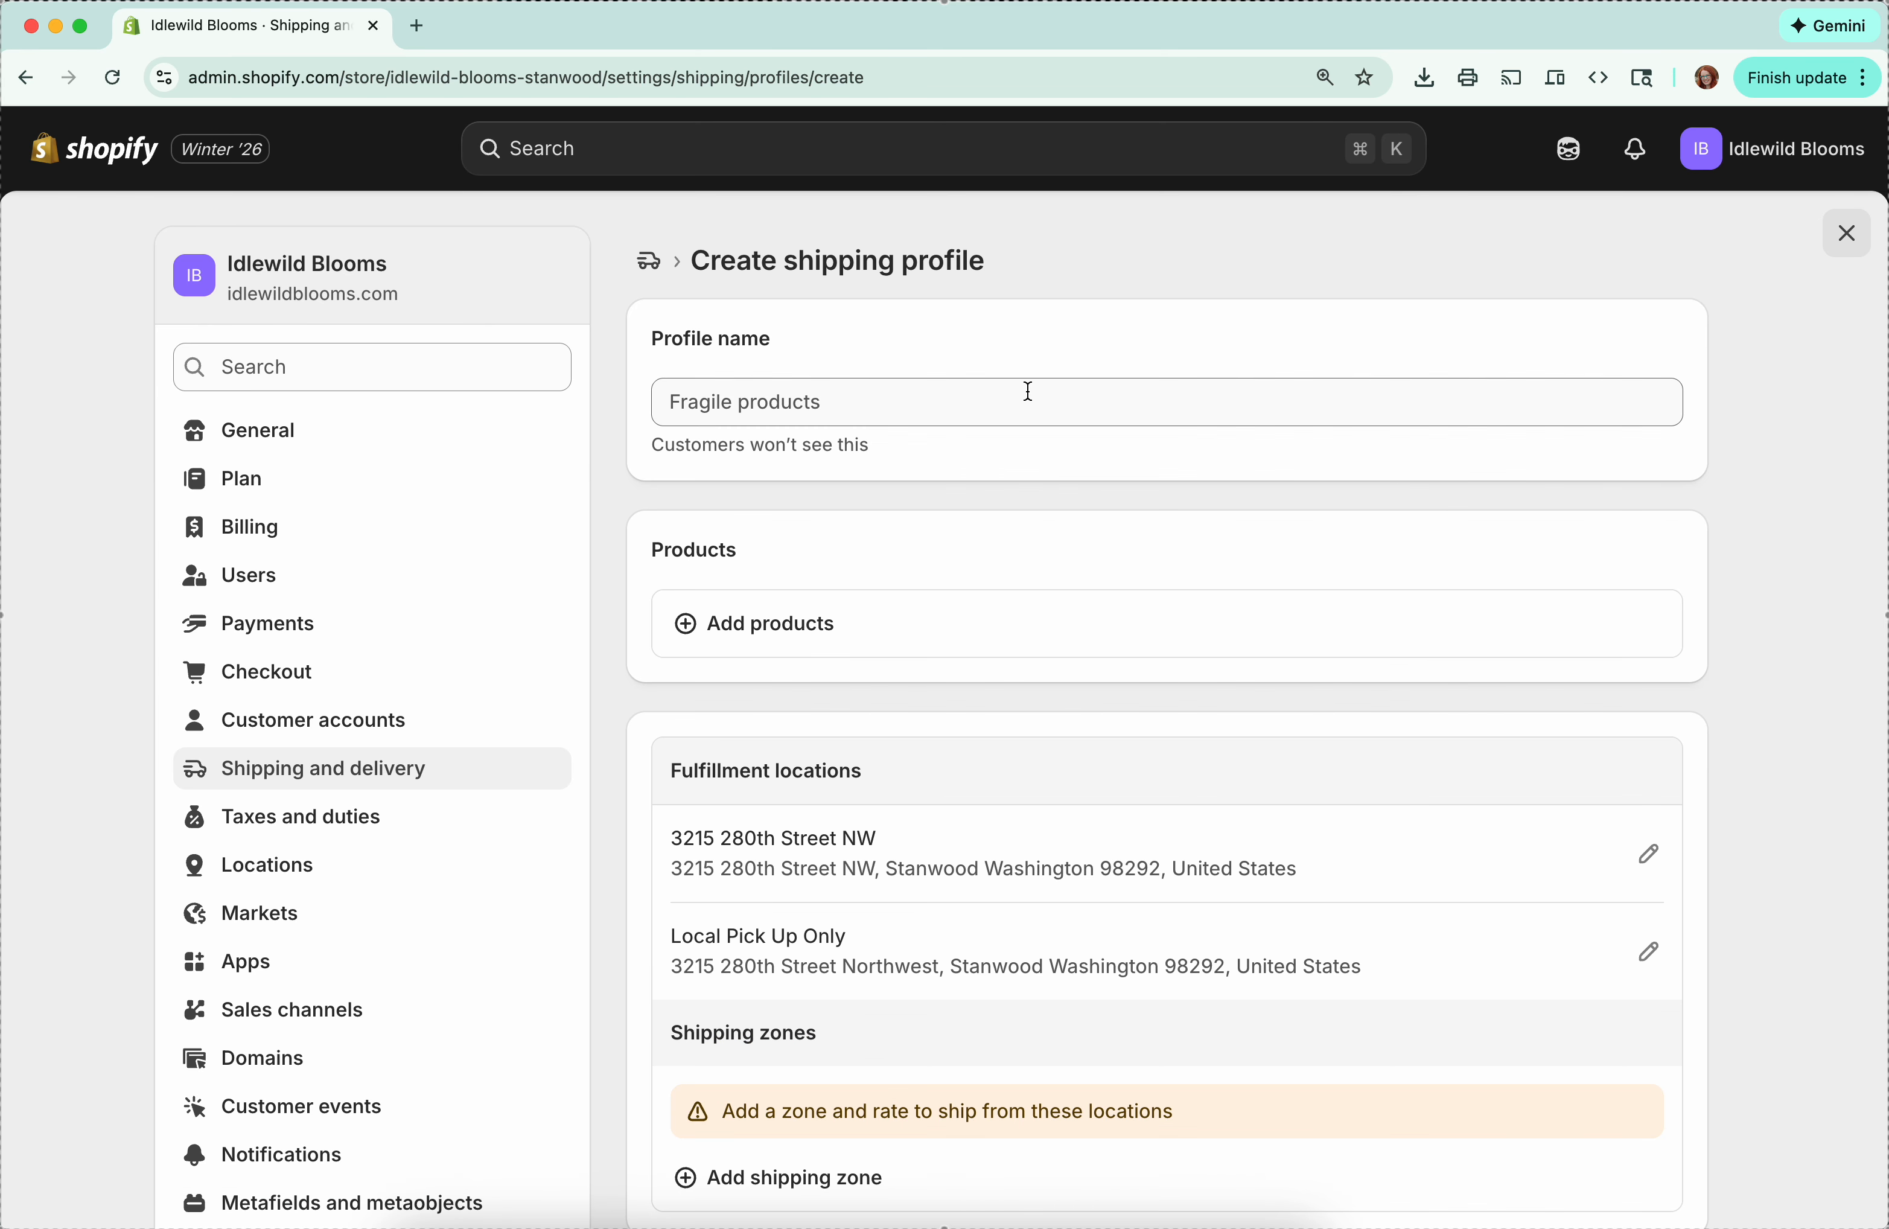
click(840, 411)
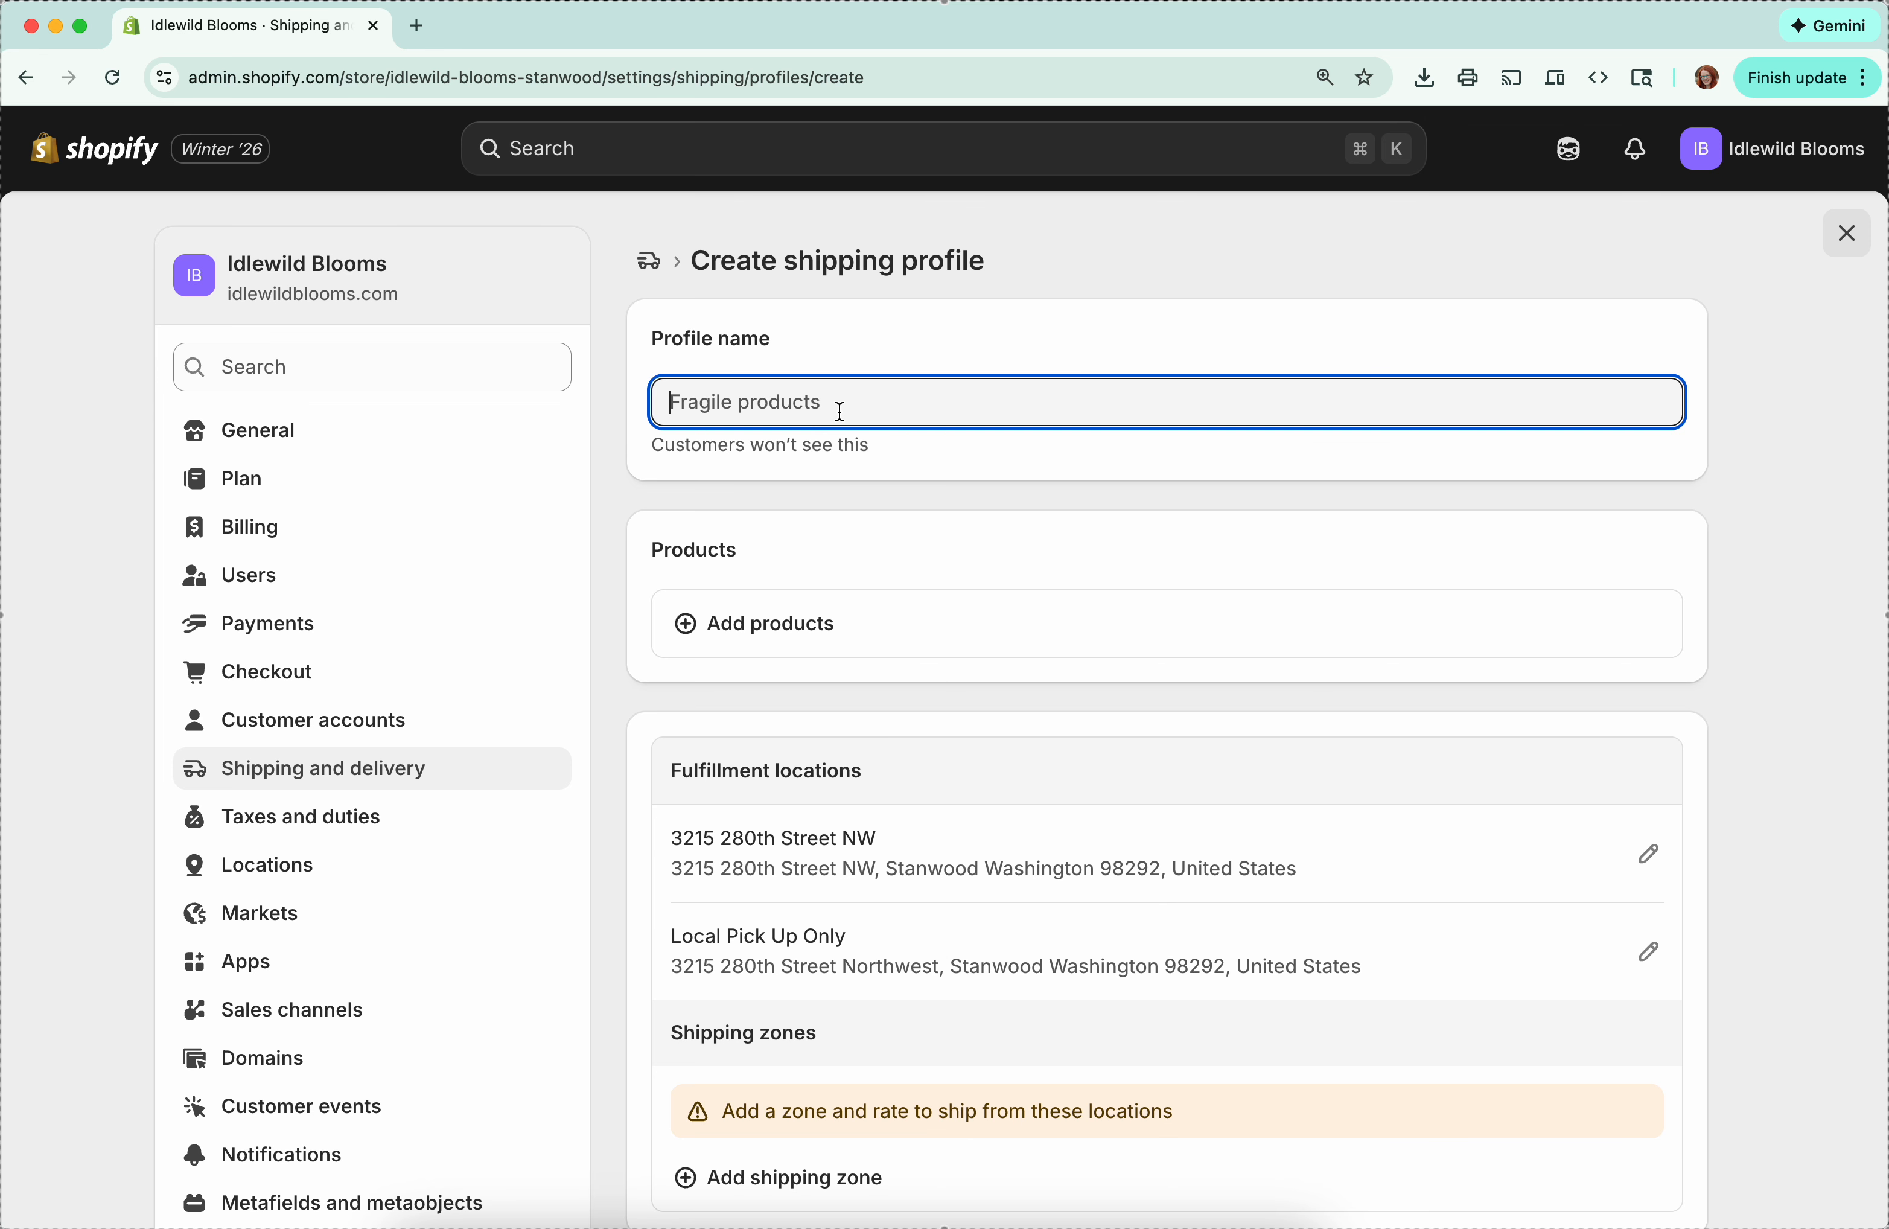
text(Tubers By Amount)
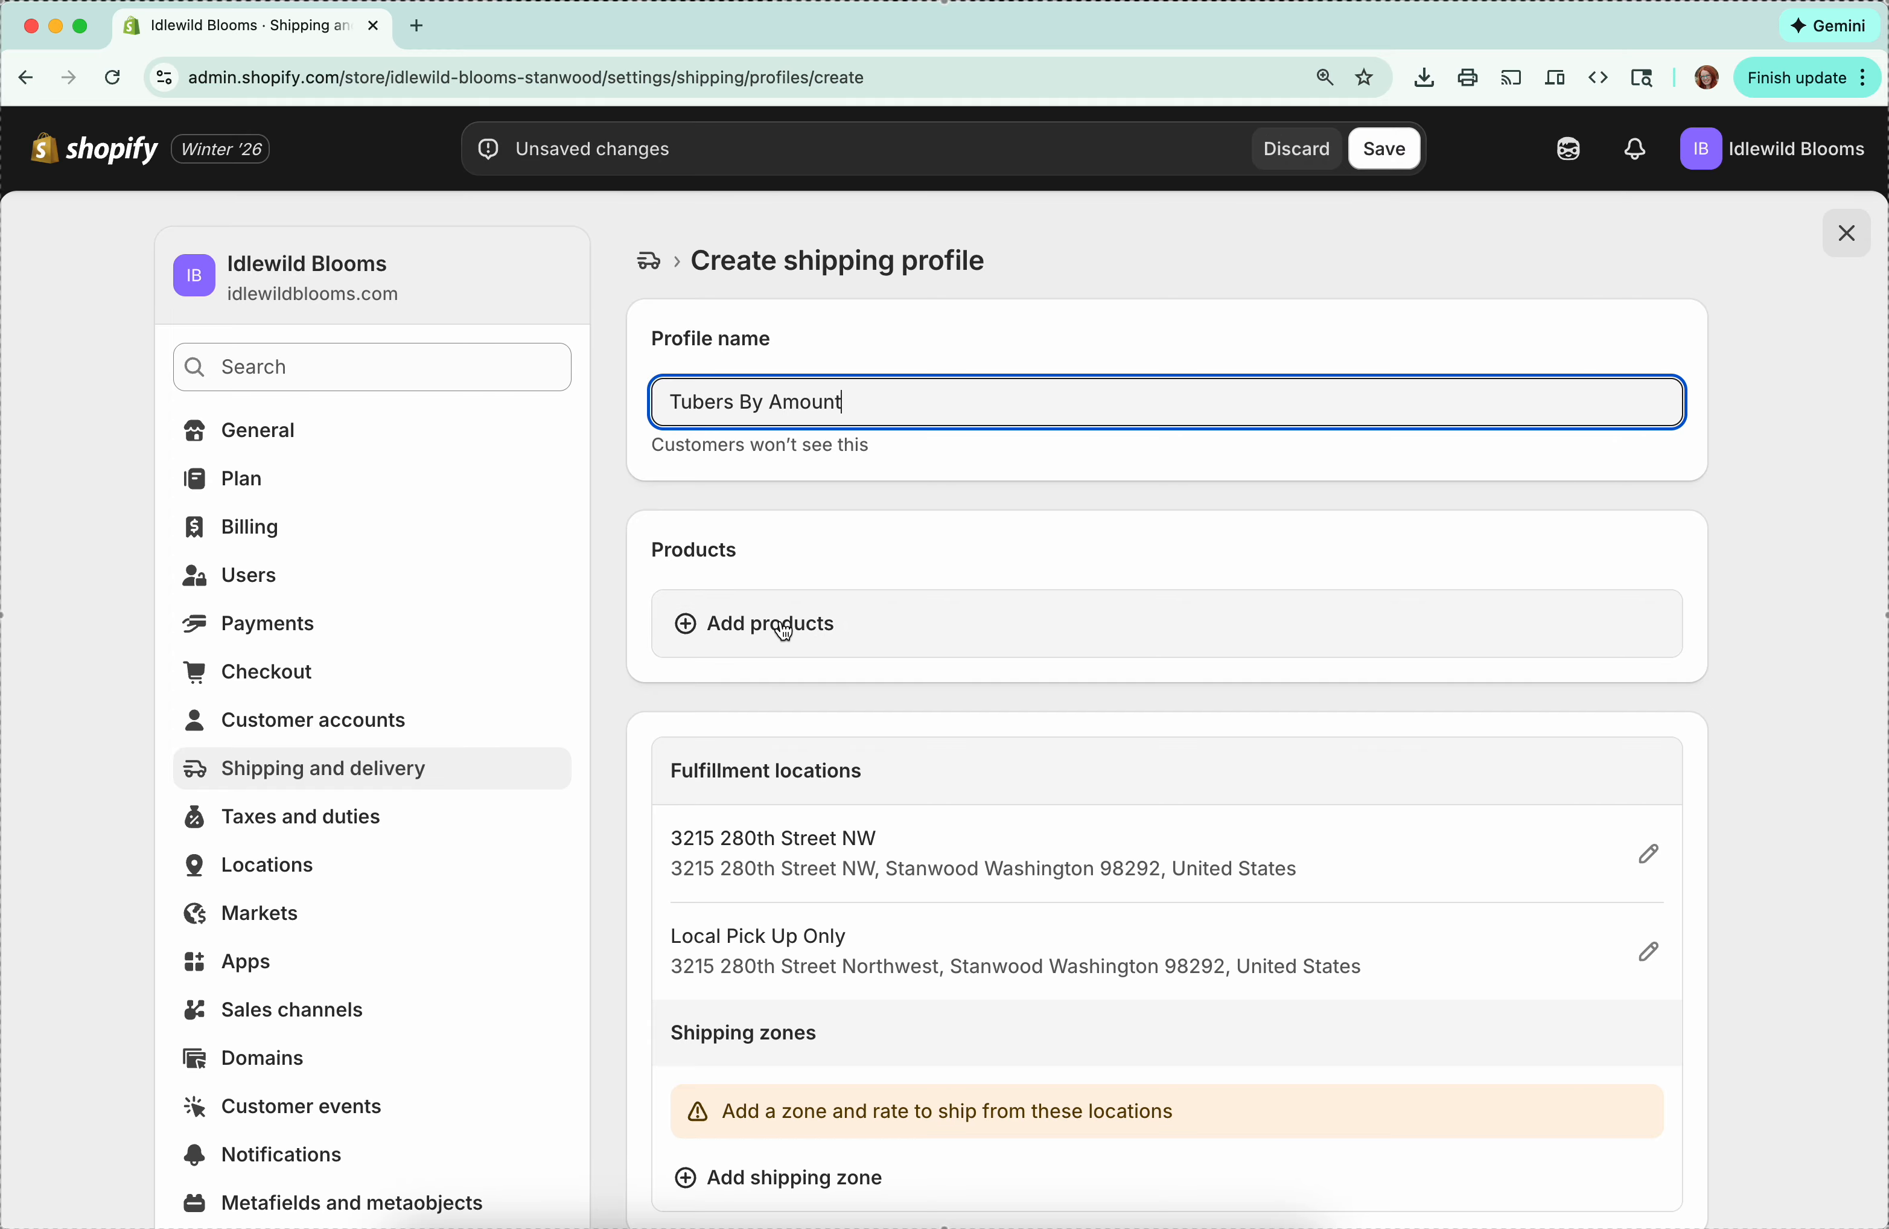
Step: Look through the products that can be added to the profile and close the list without adding any
click(784, 631)
scroll(623, 647, down, 5)
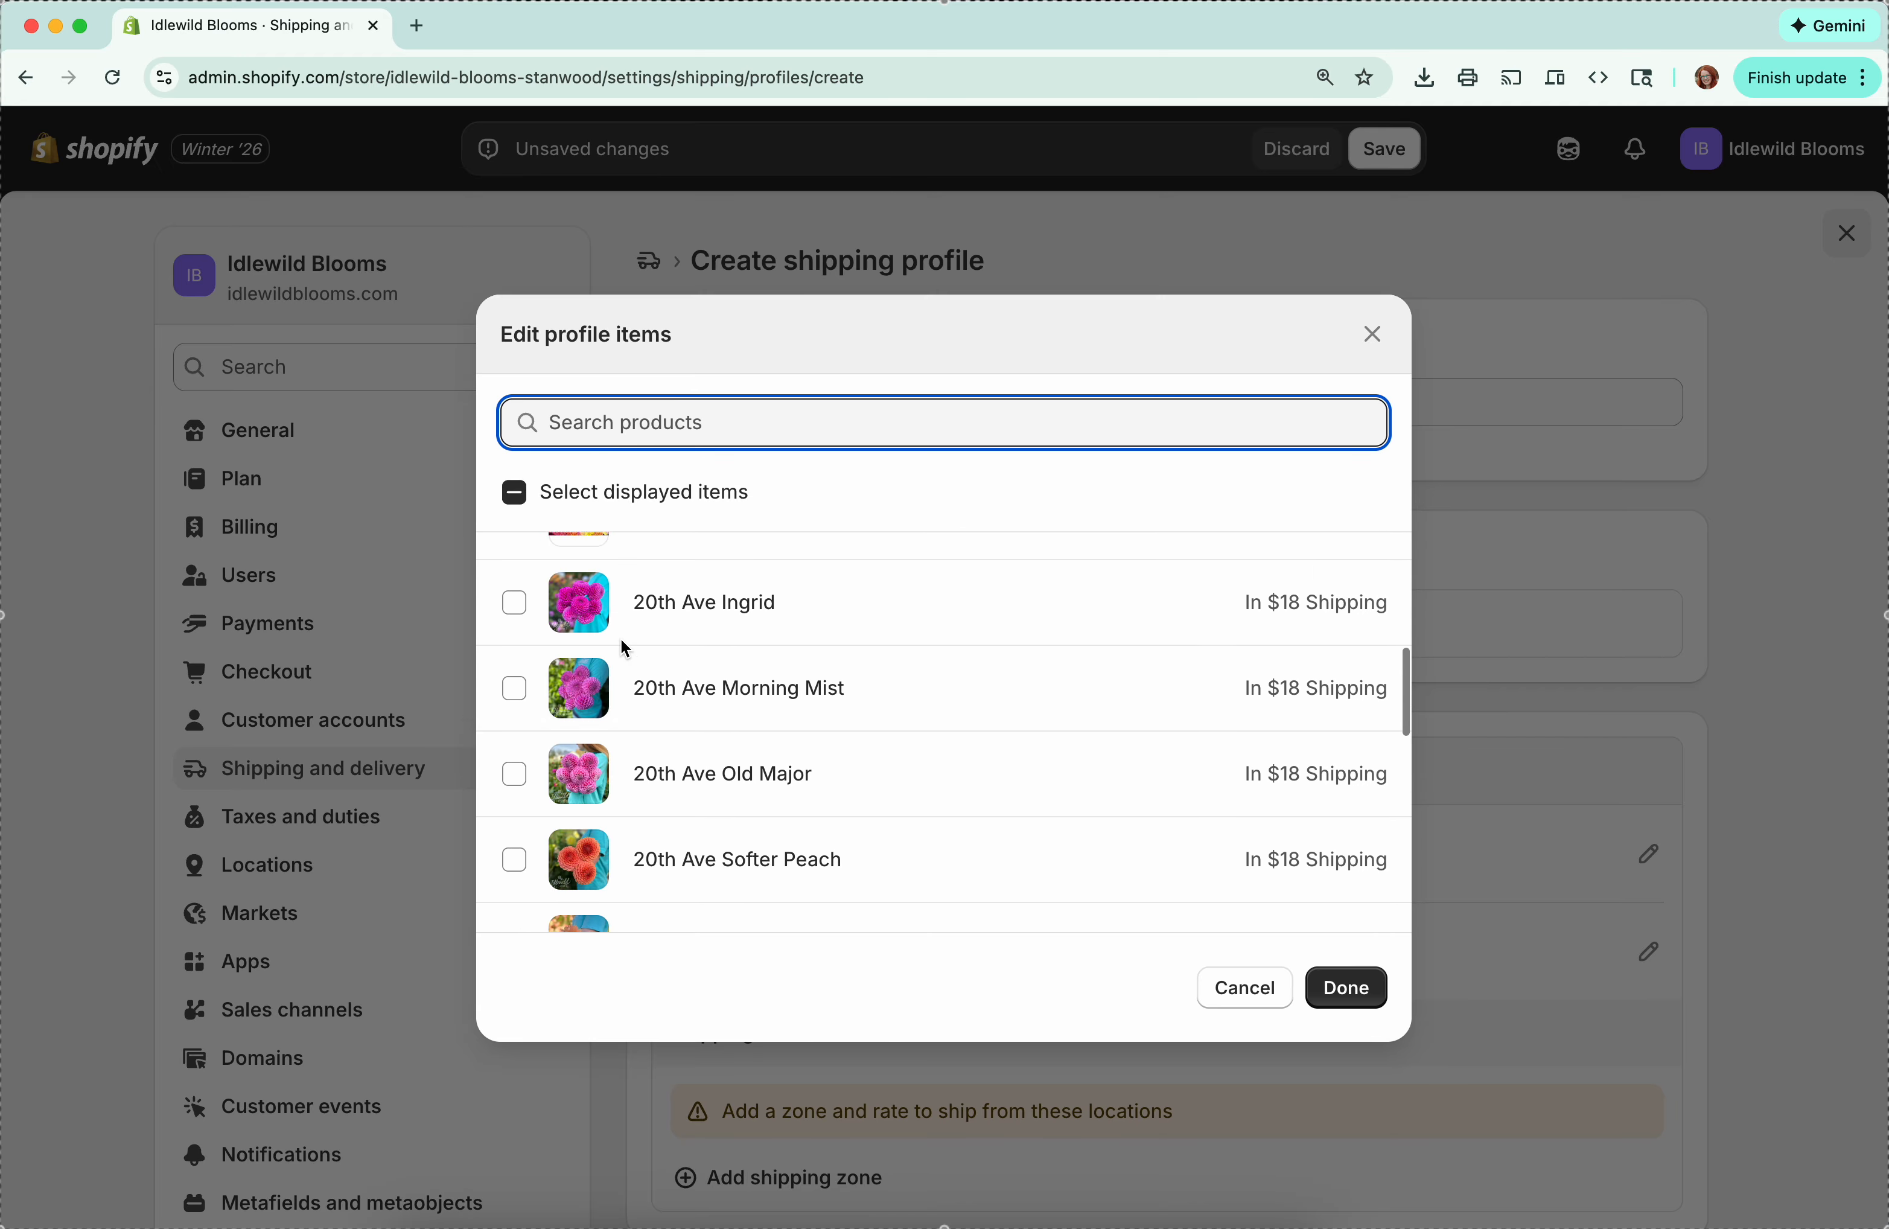
scroll(625, 648, down, 2)
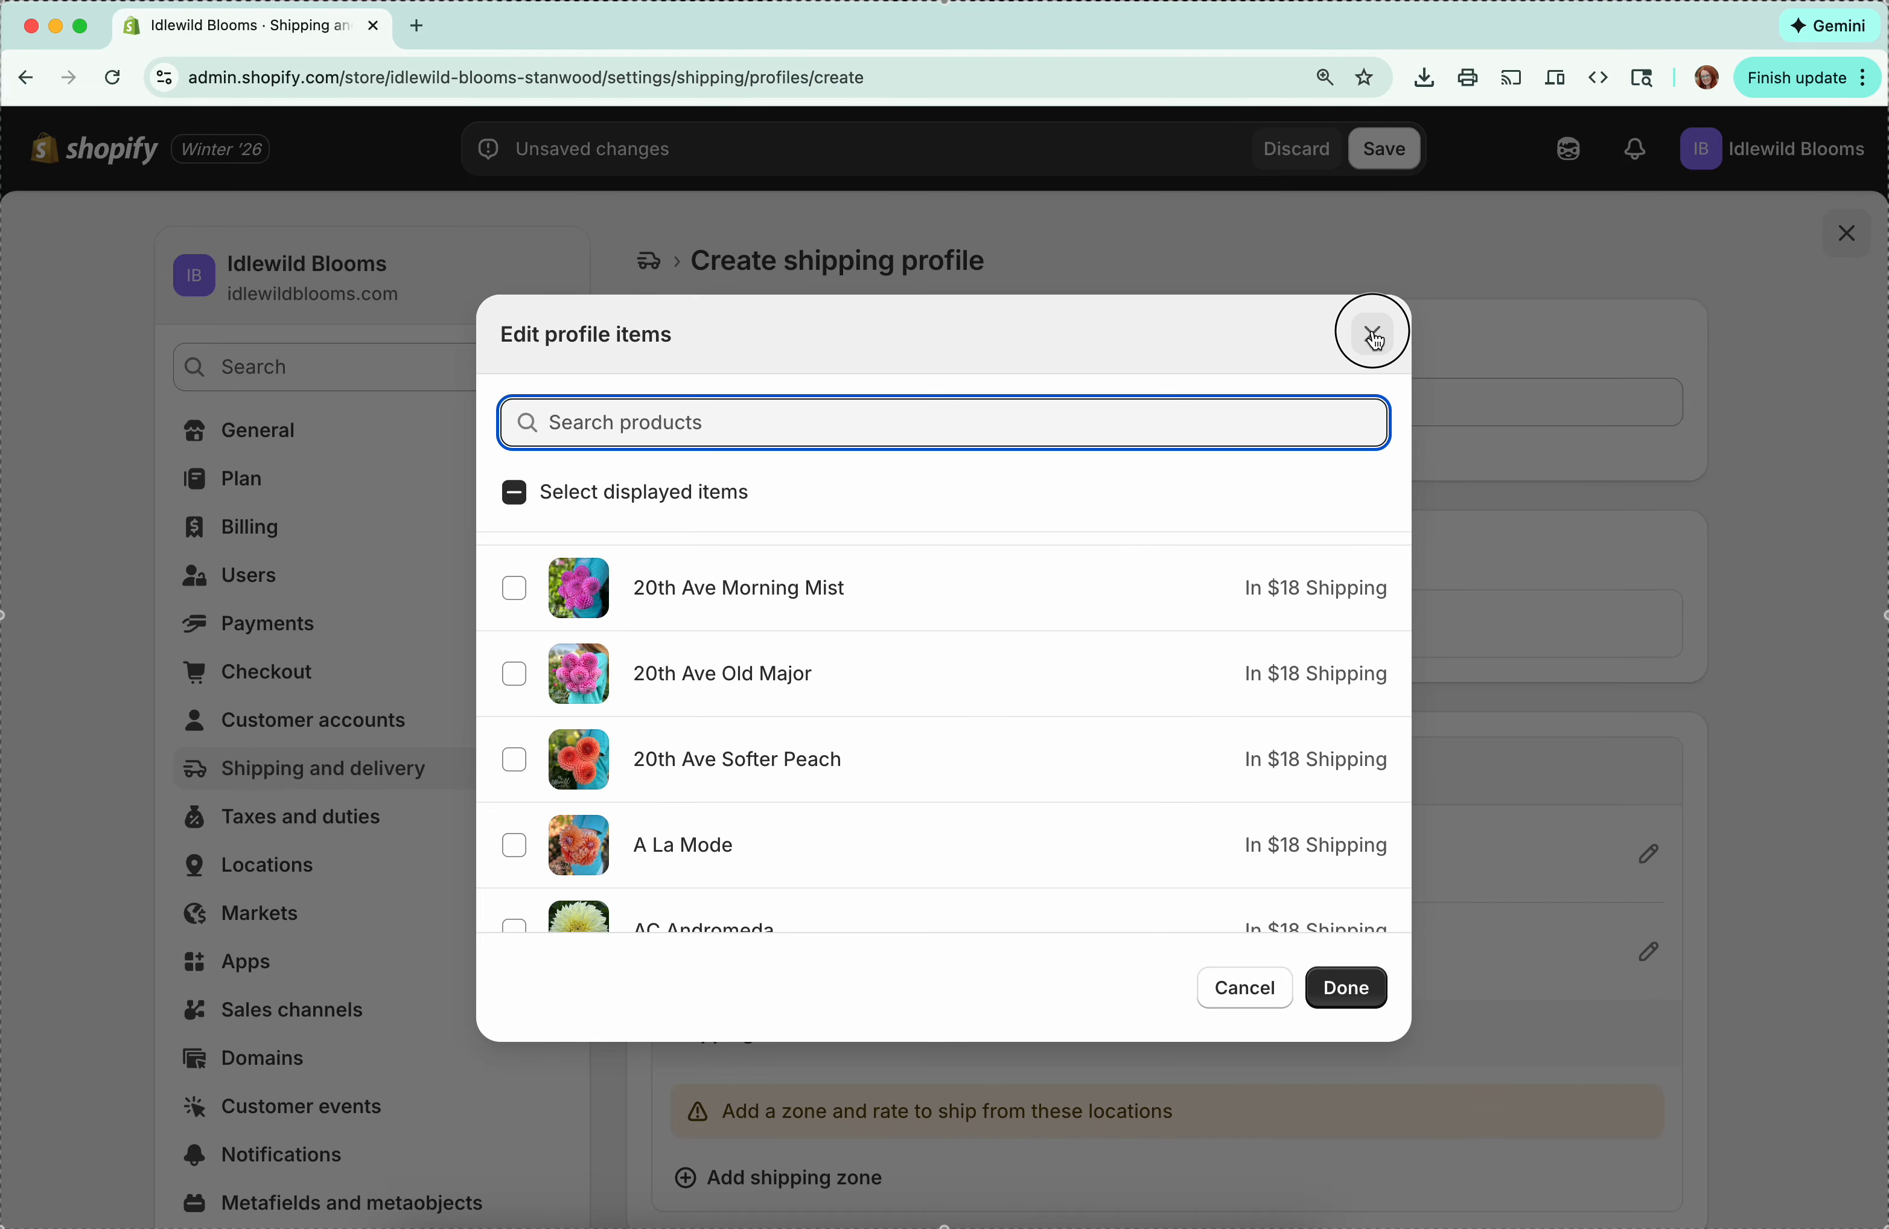
click(1374, 336)
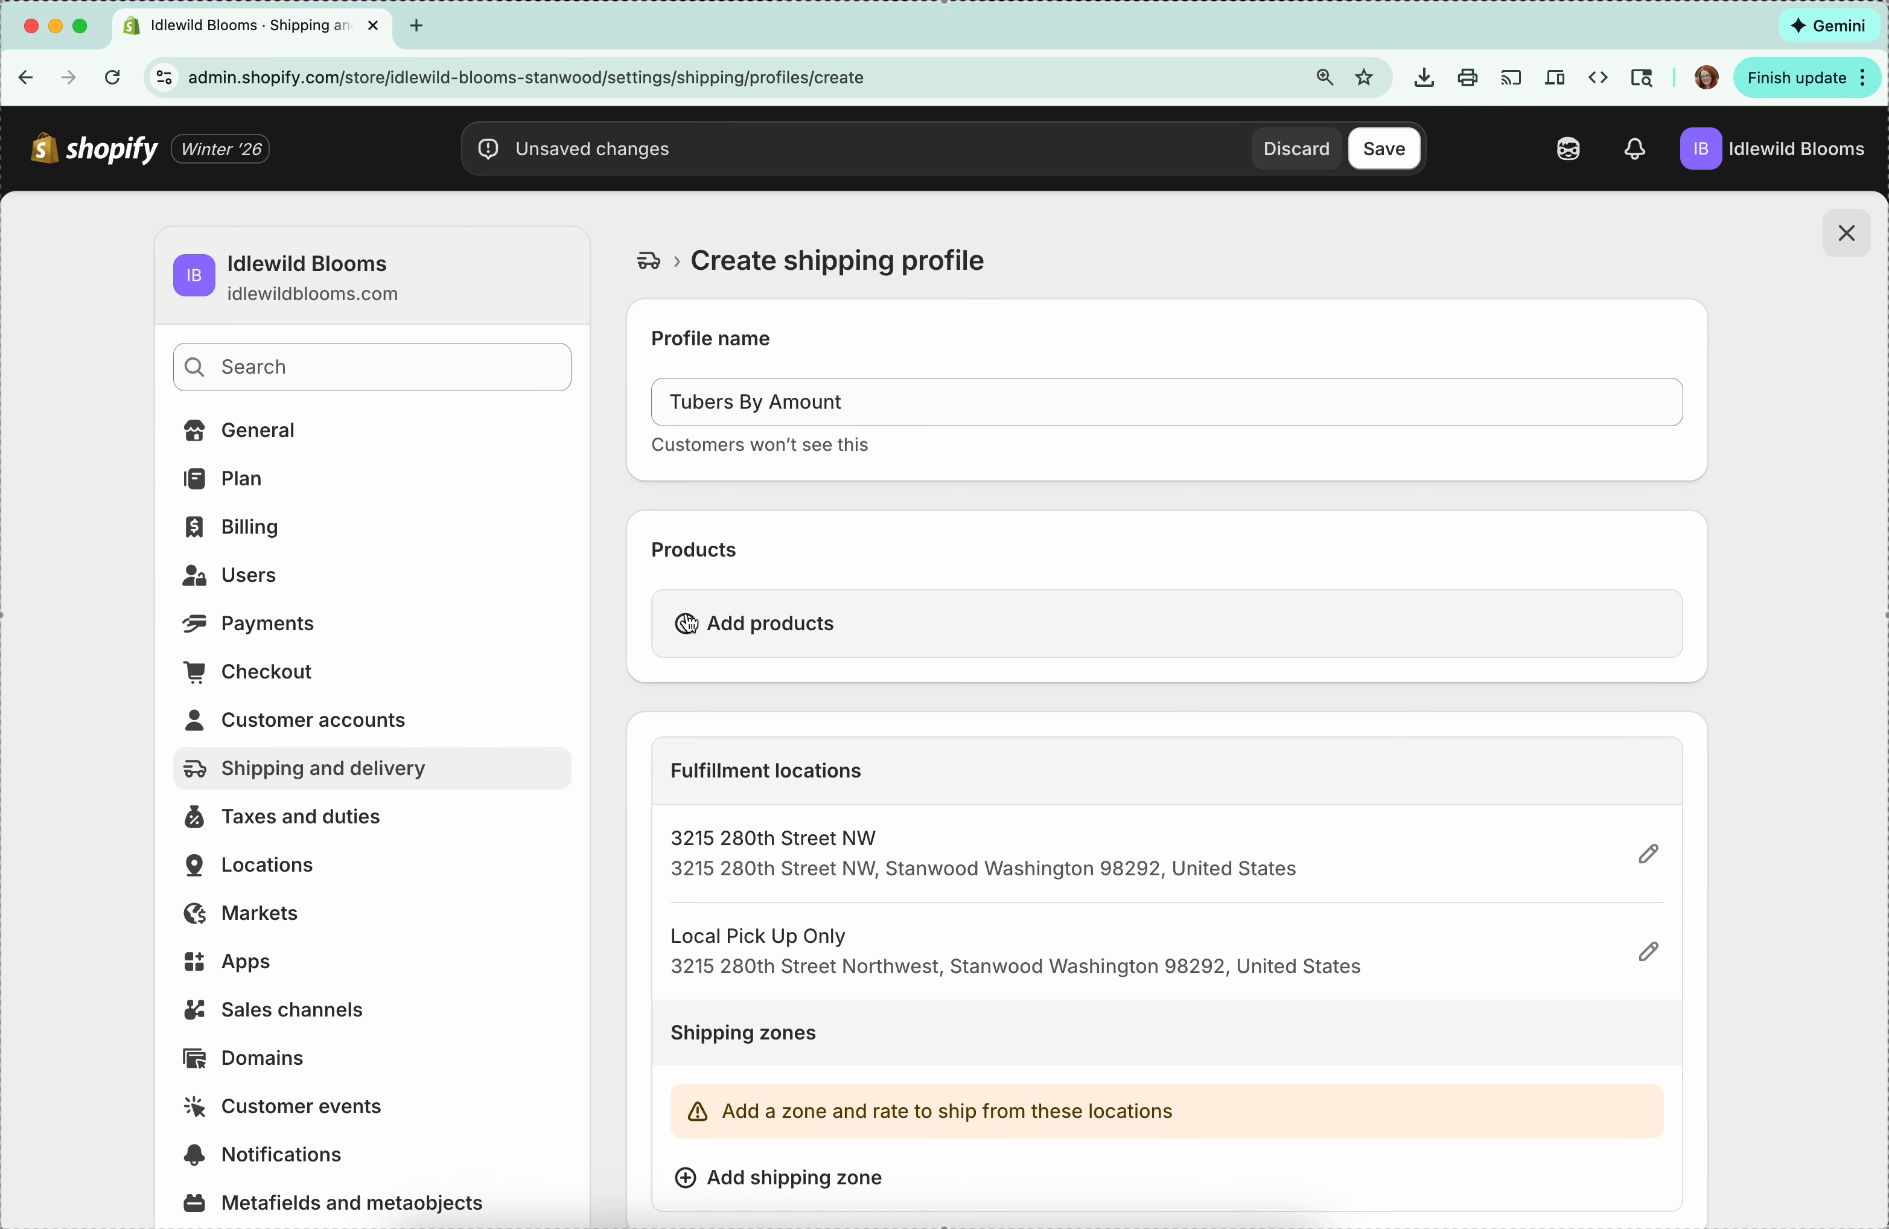
Step: Start a new shipping zone covering the United States and name it "US Only"
scroll(690, 622, down, 3)
scroll(689, 622, down, 3)
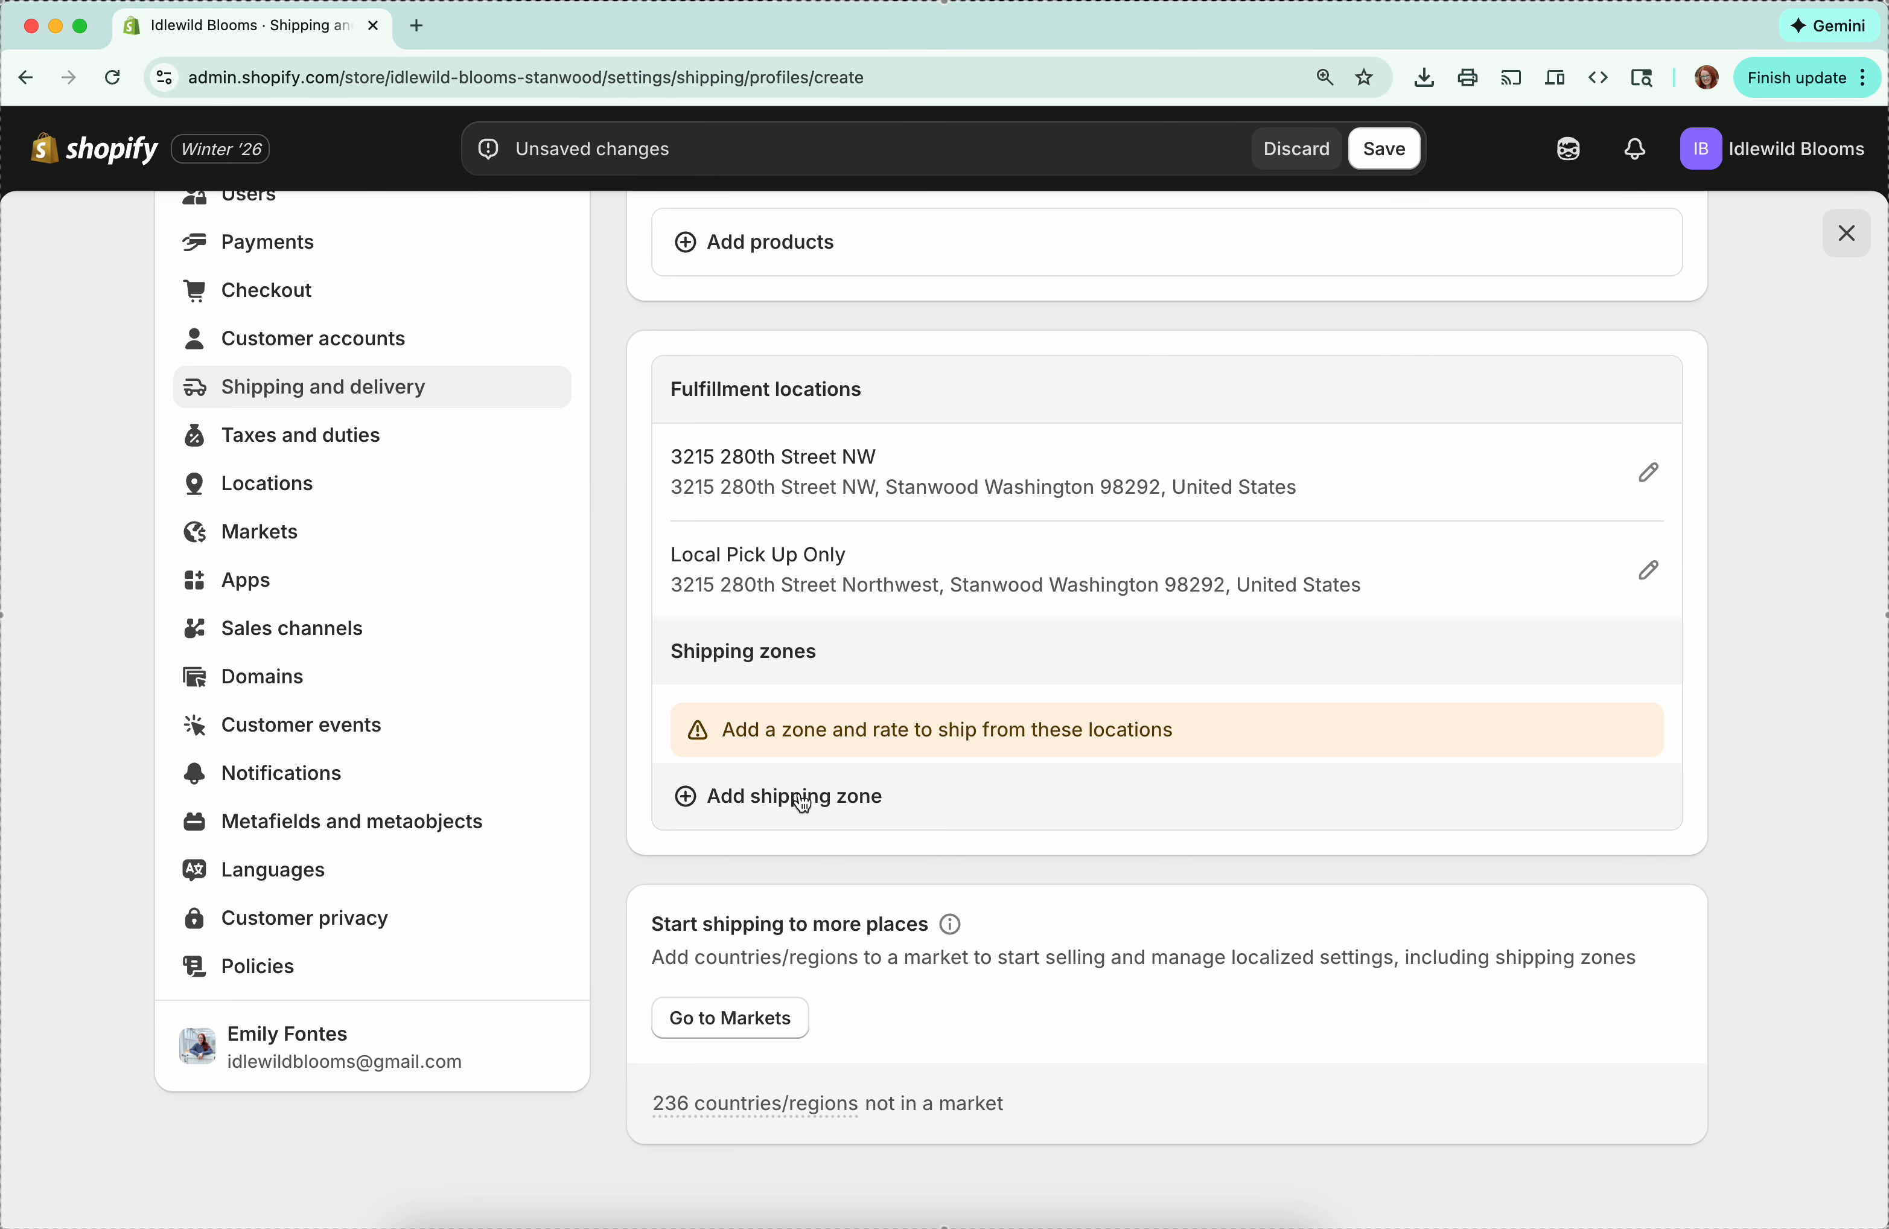
click(793, 797)
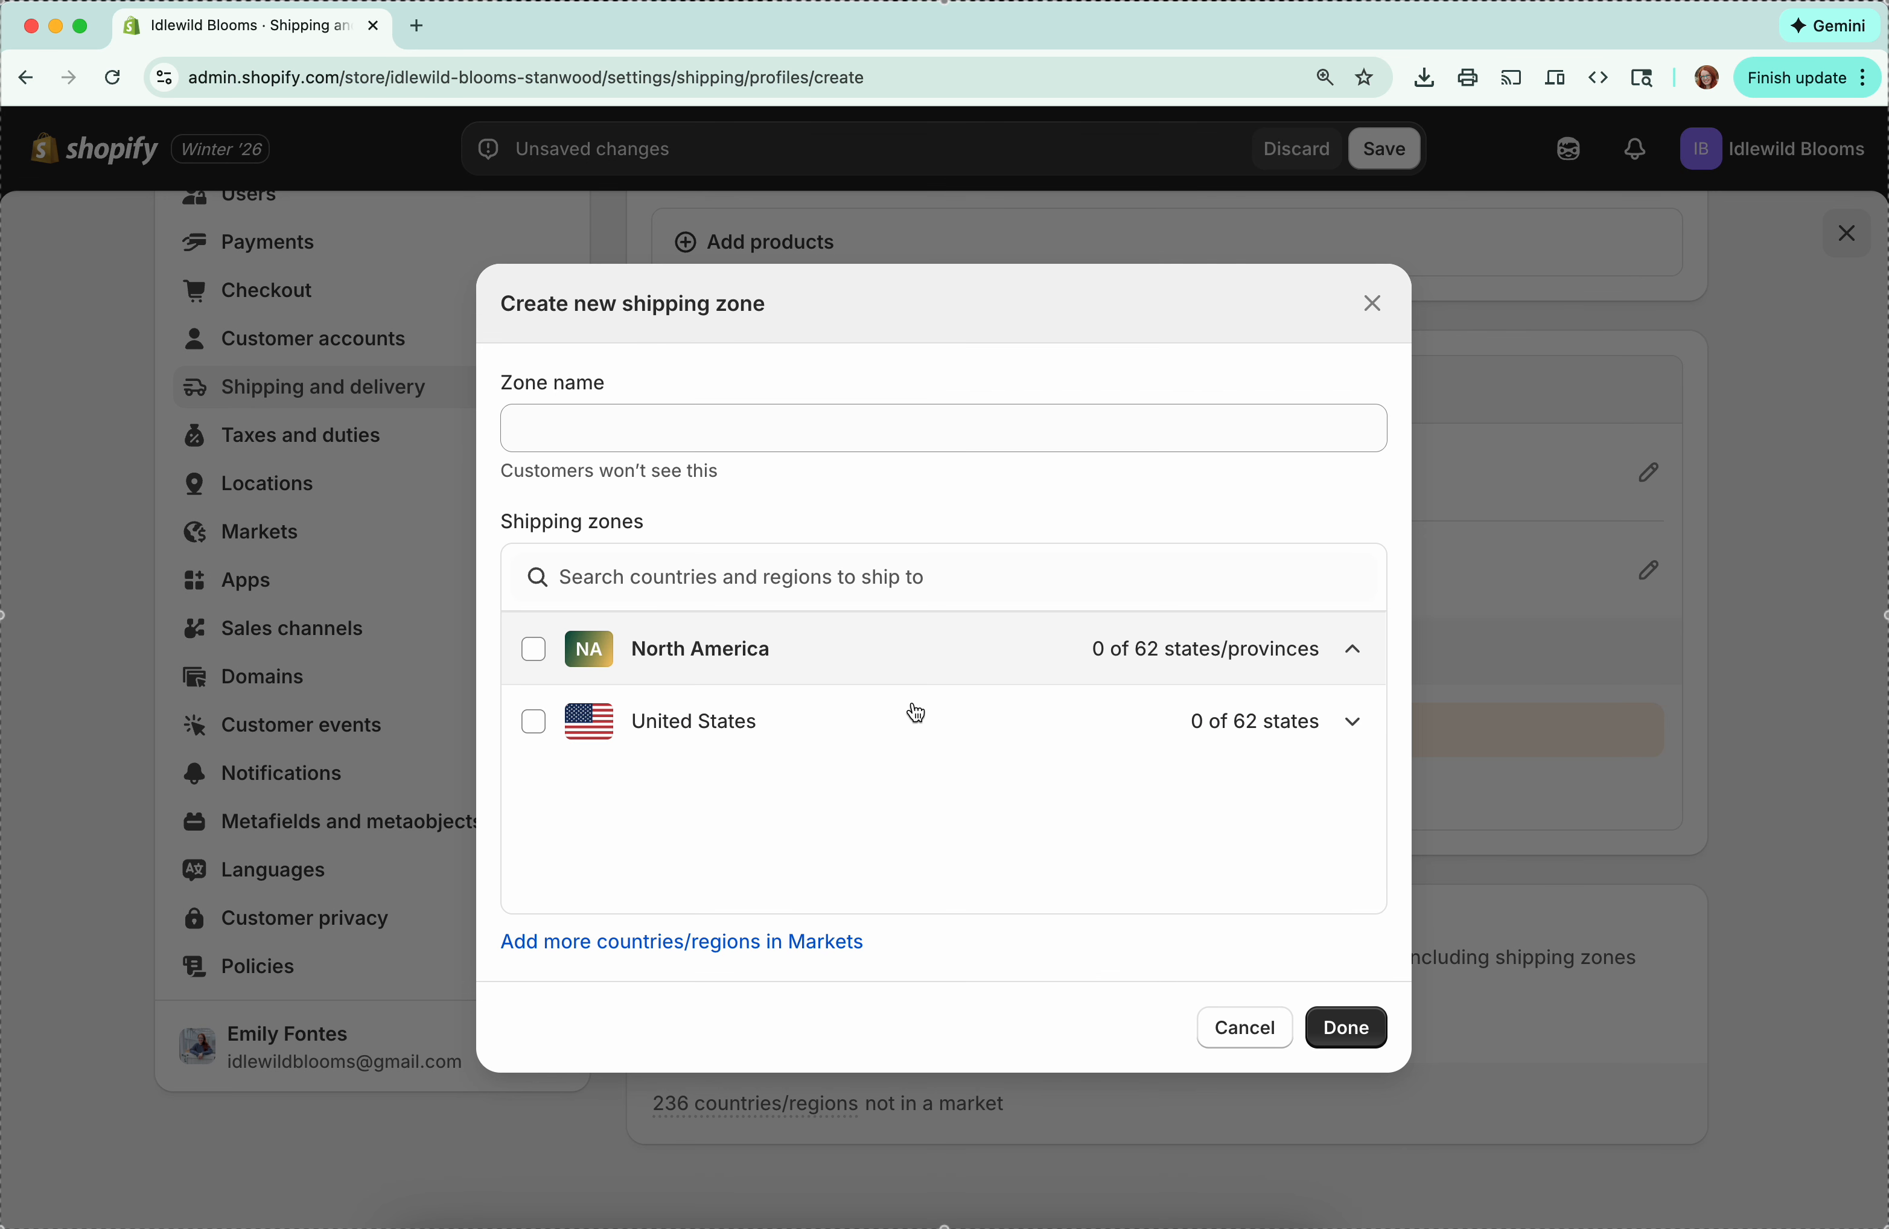
click(534, 721)
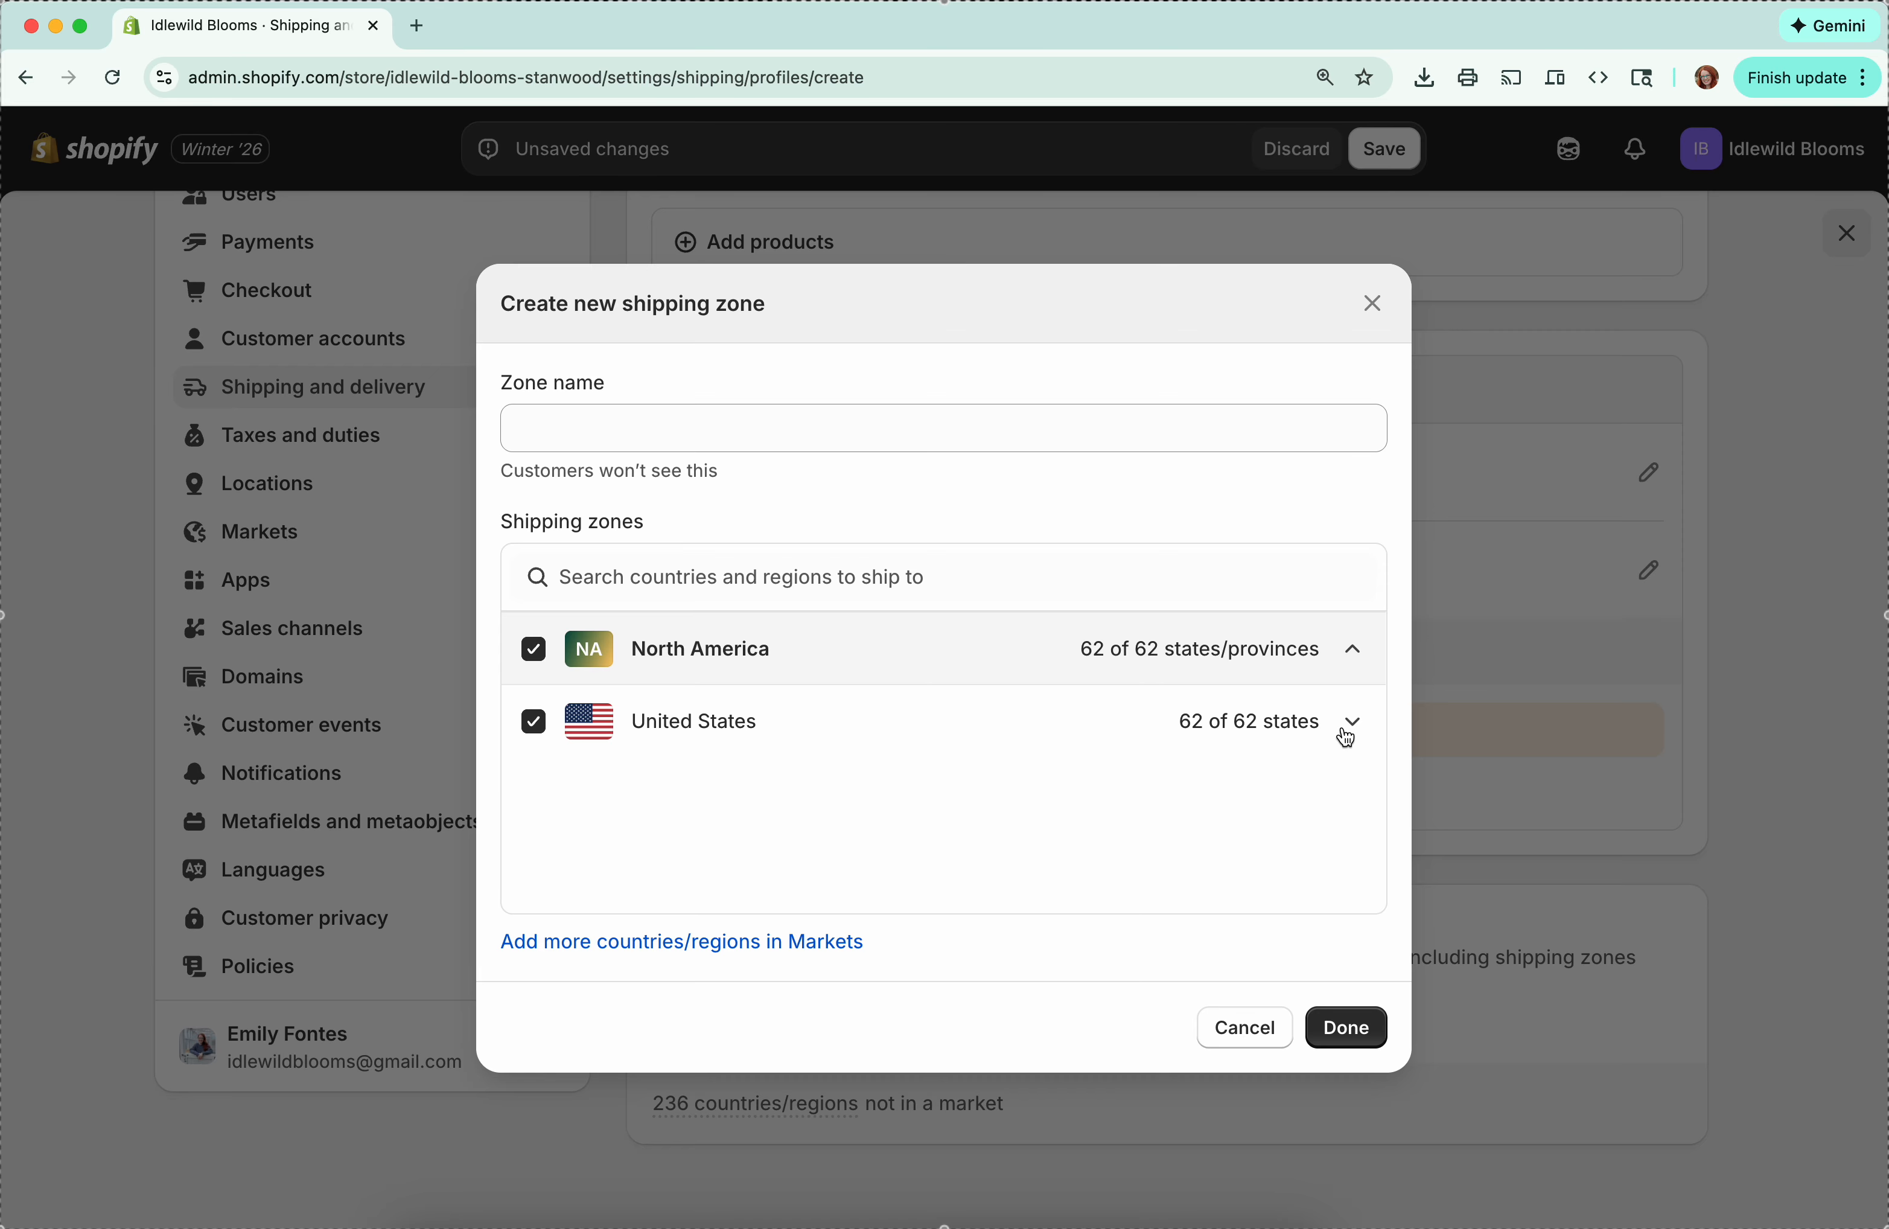
click(611, 421)
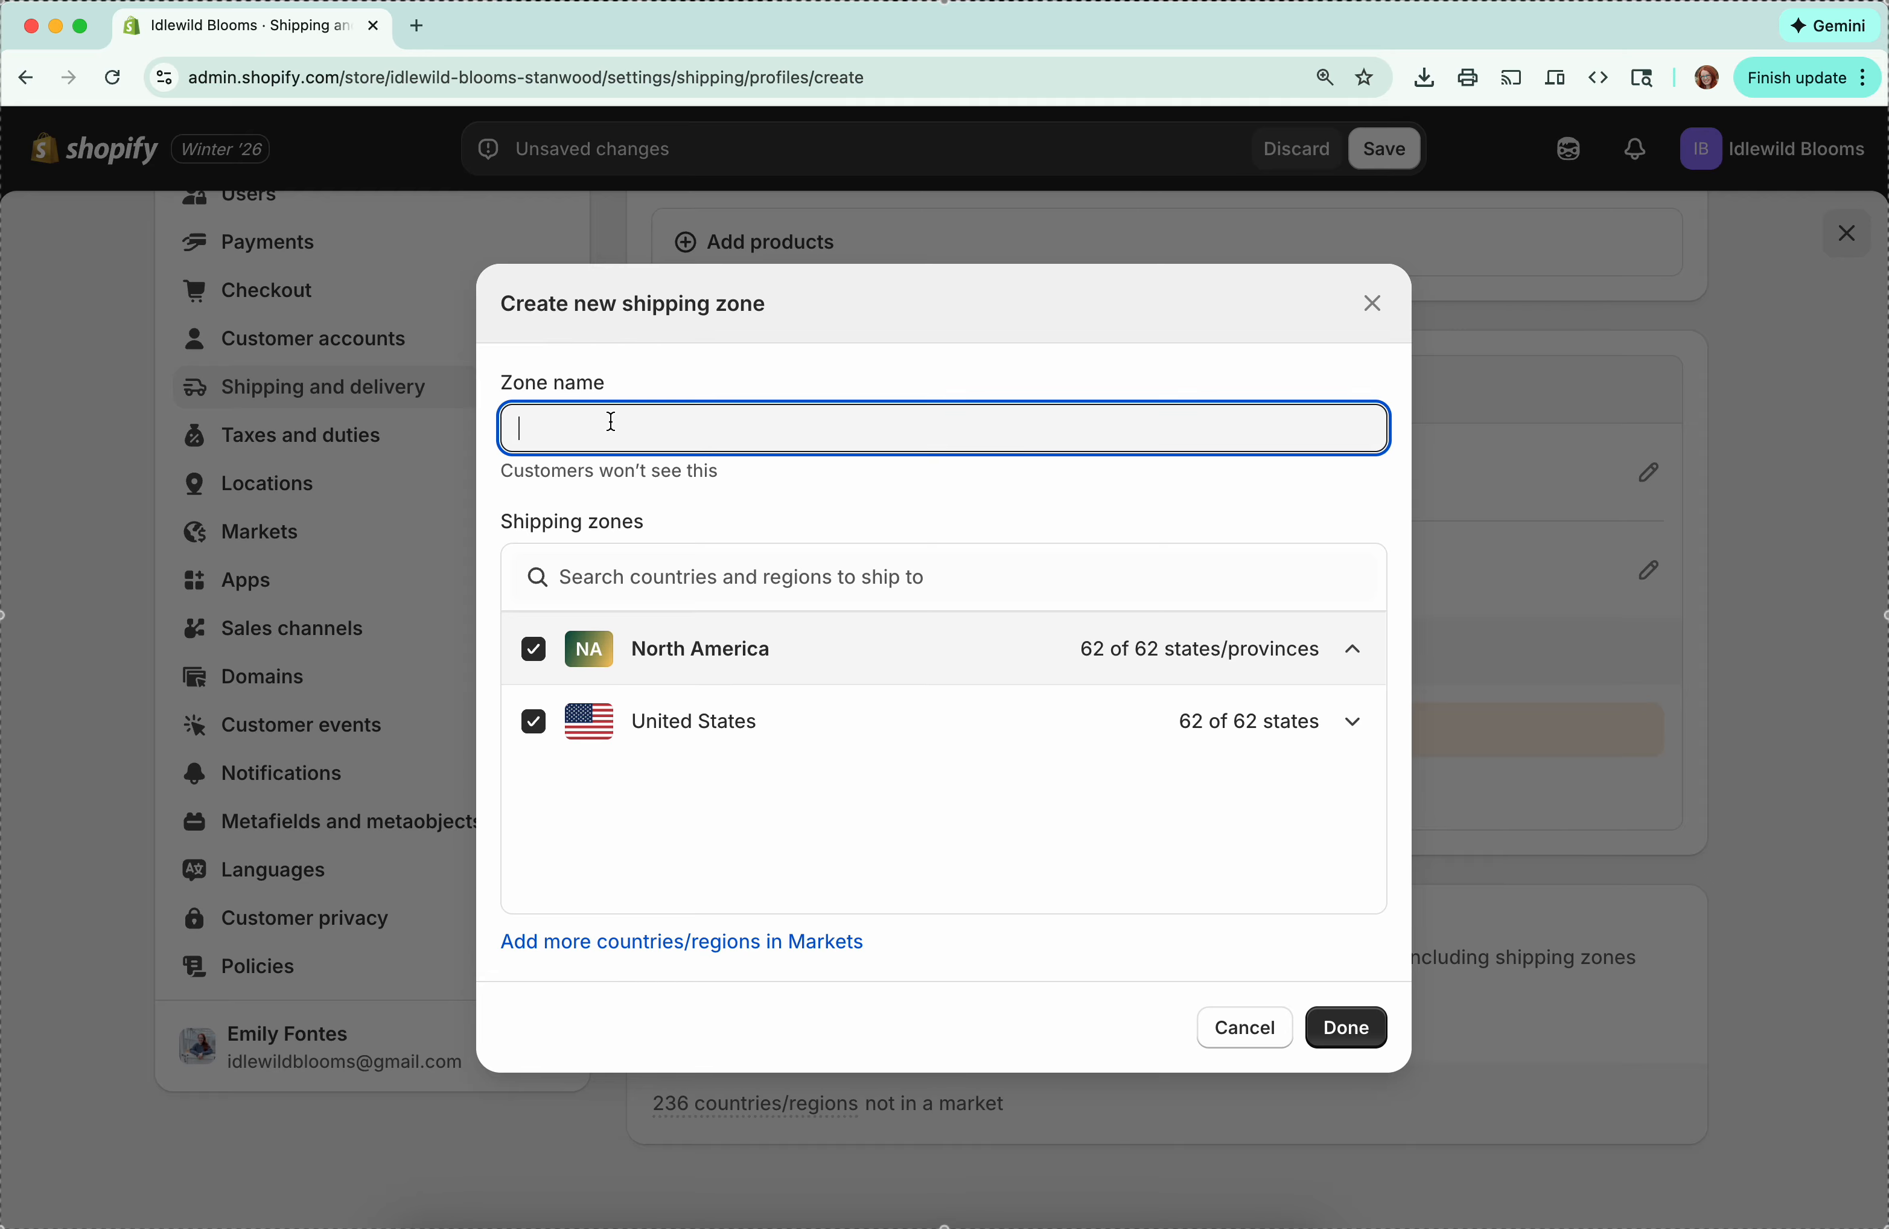
text(US Only)
Step: Exclude American Samoa, Micronesia and Guam from the zone's list of United States regions
click(1326, 728)
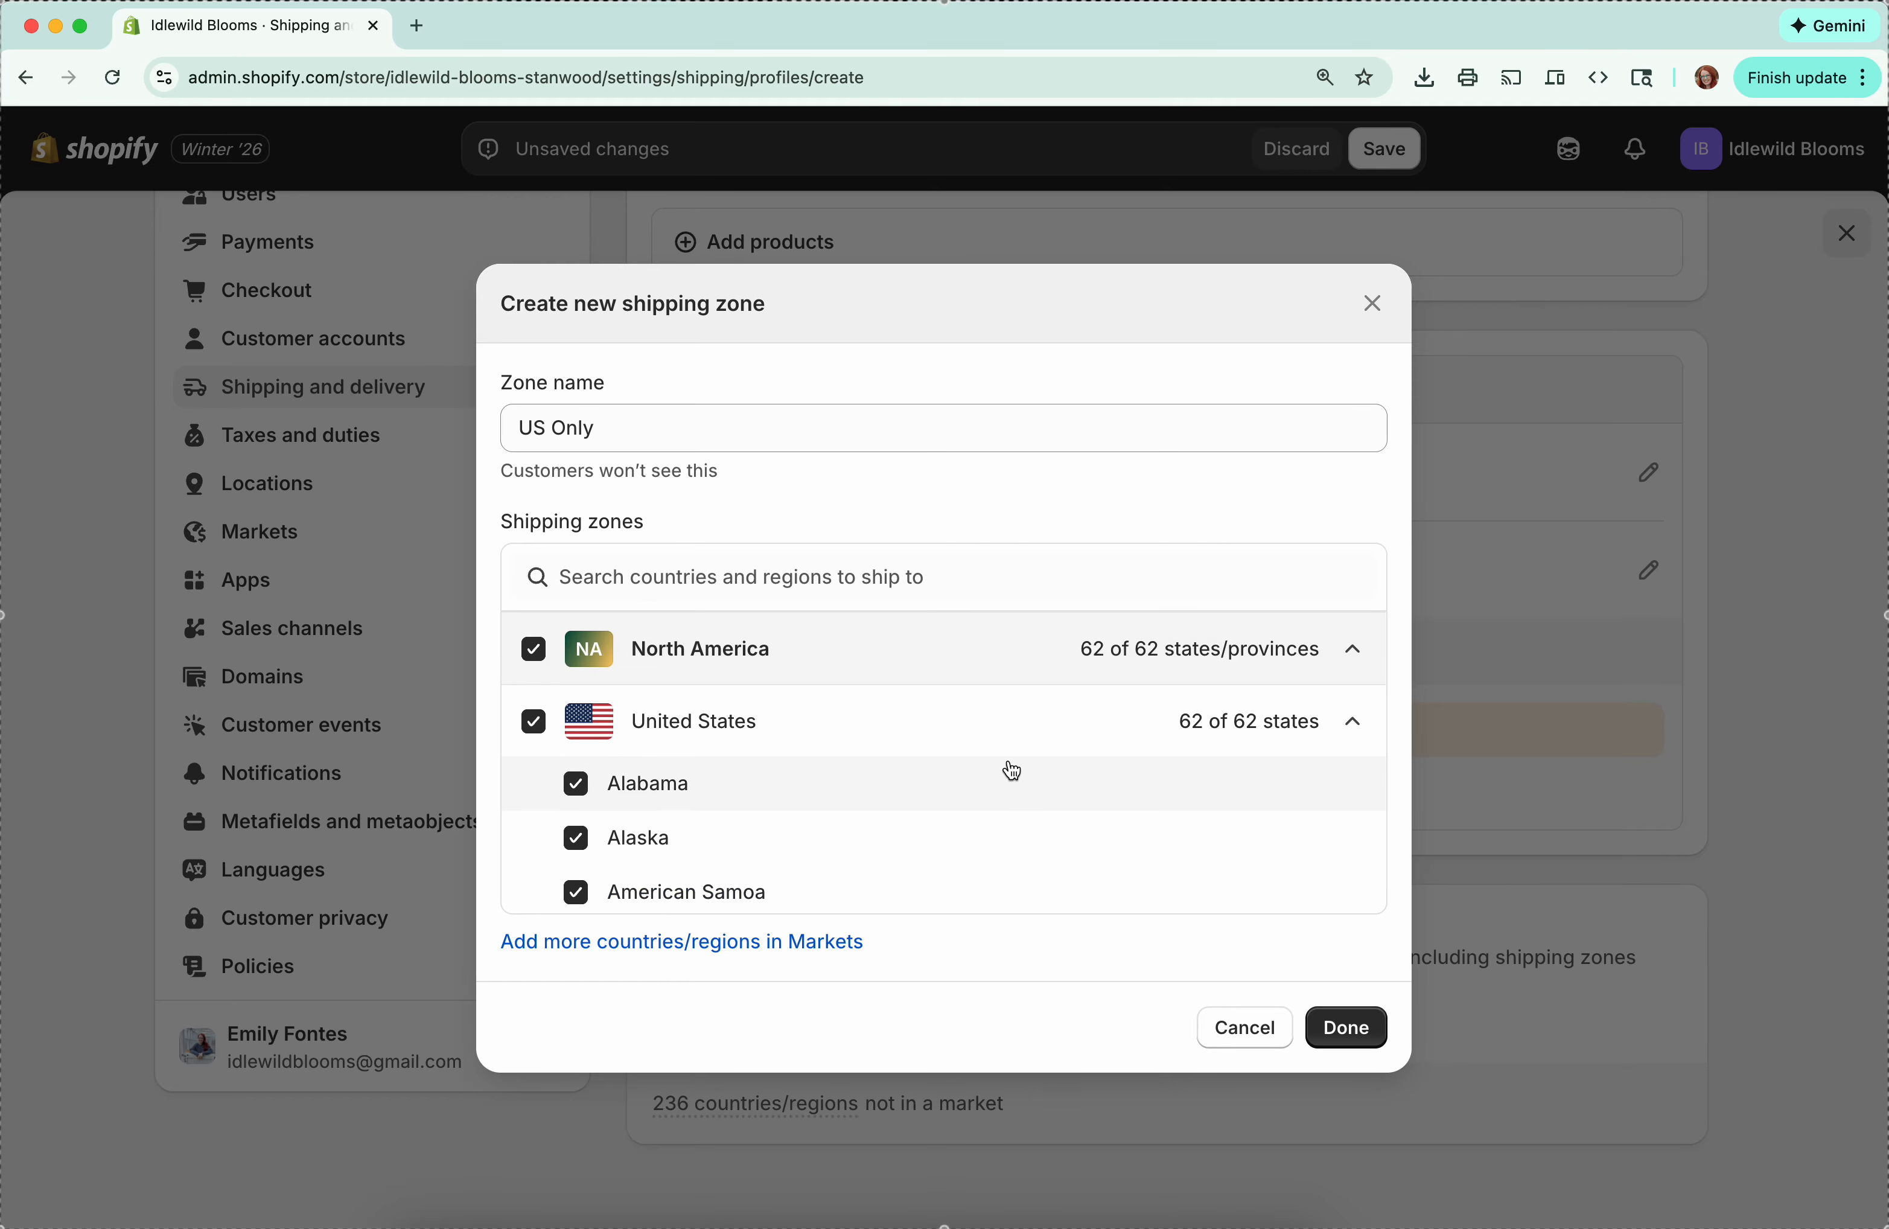
scroll(1007, 768, down, 3)
click(583, 657)
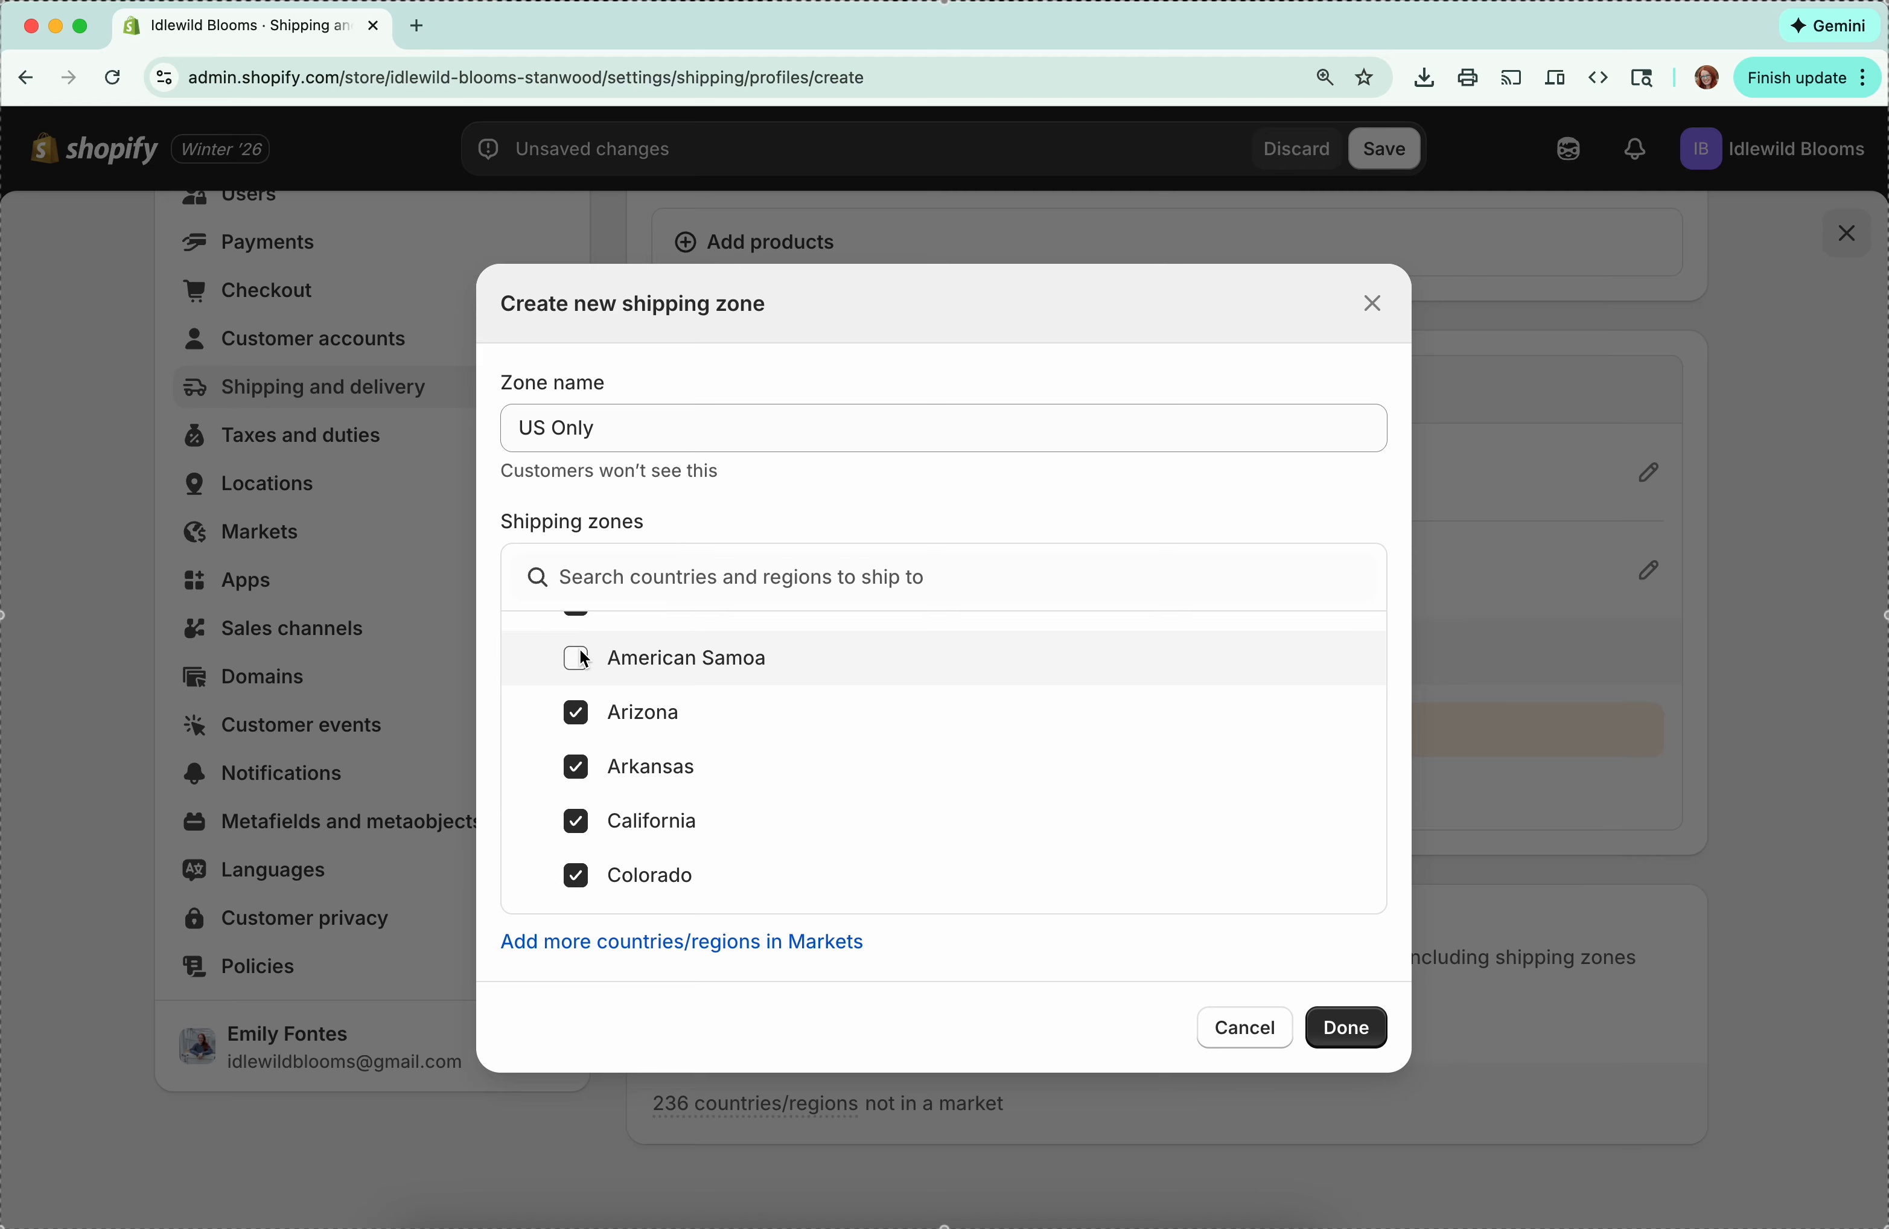
scroll(571, 638, down, 3)
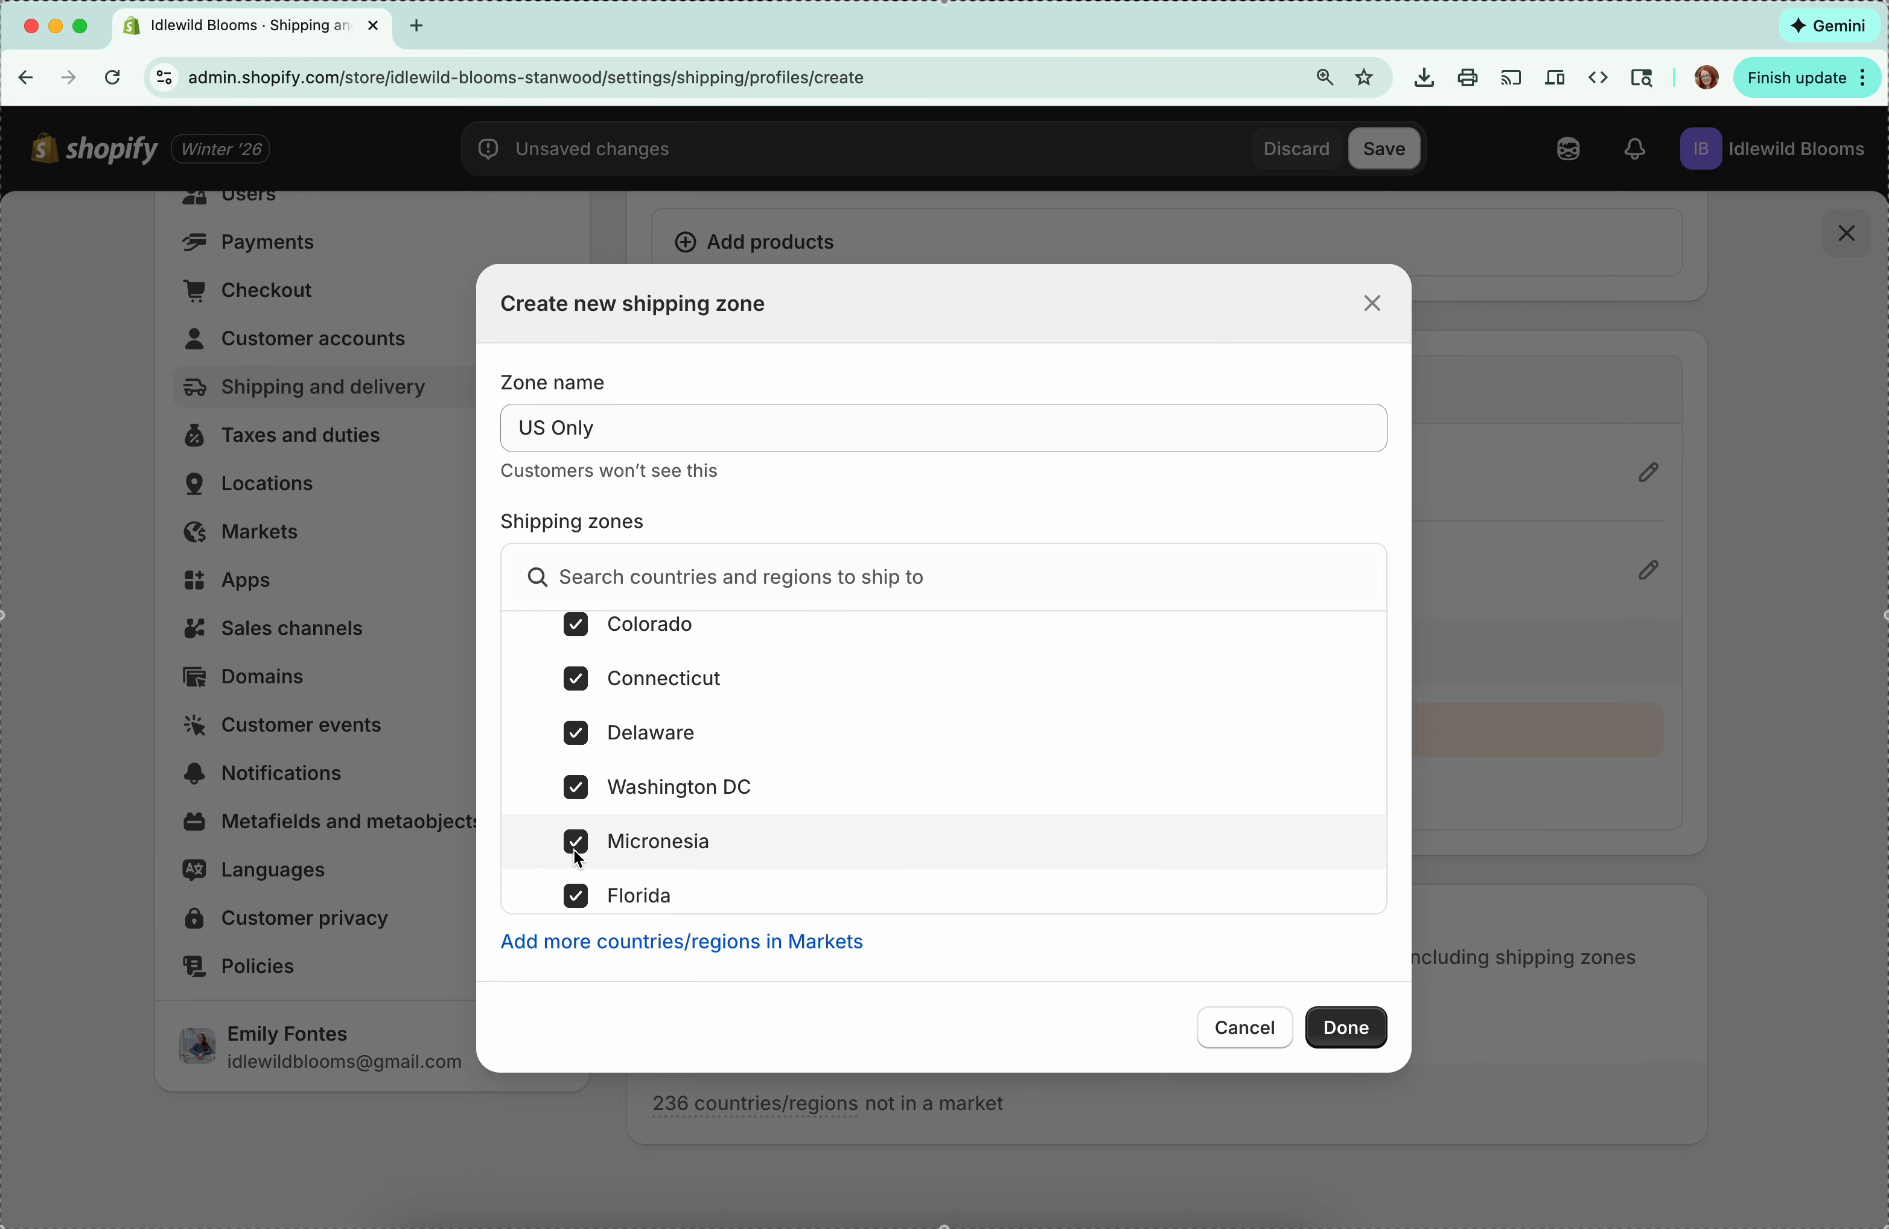
click(576, 842)
scroll(571, 710, down, 4)
click(570, 706)
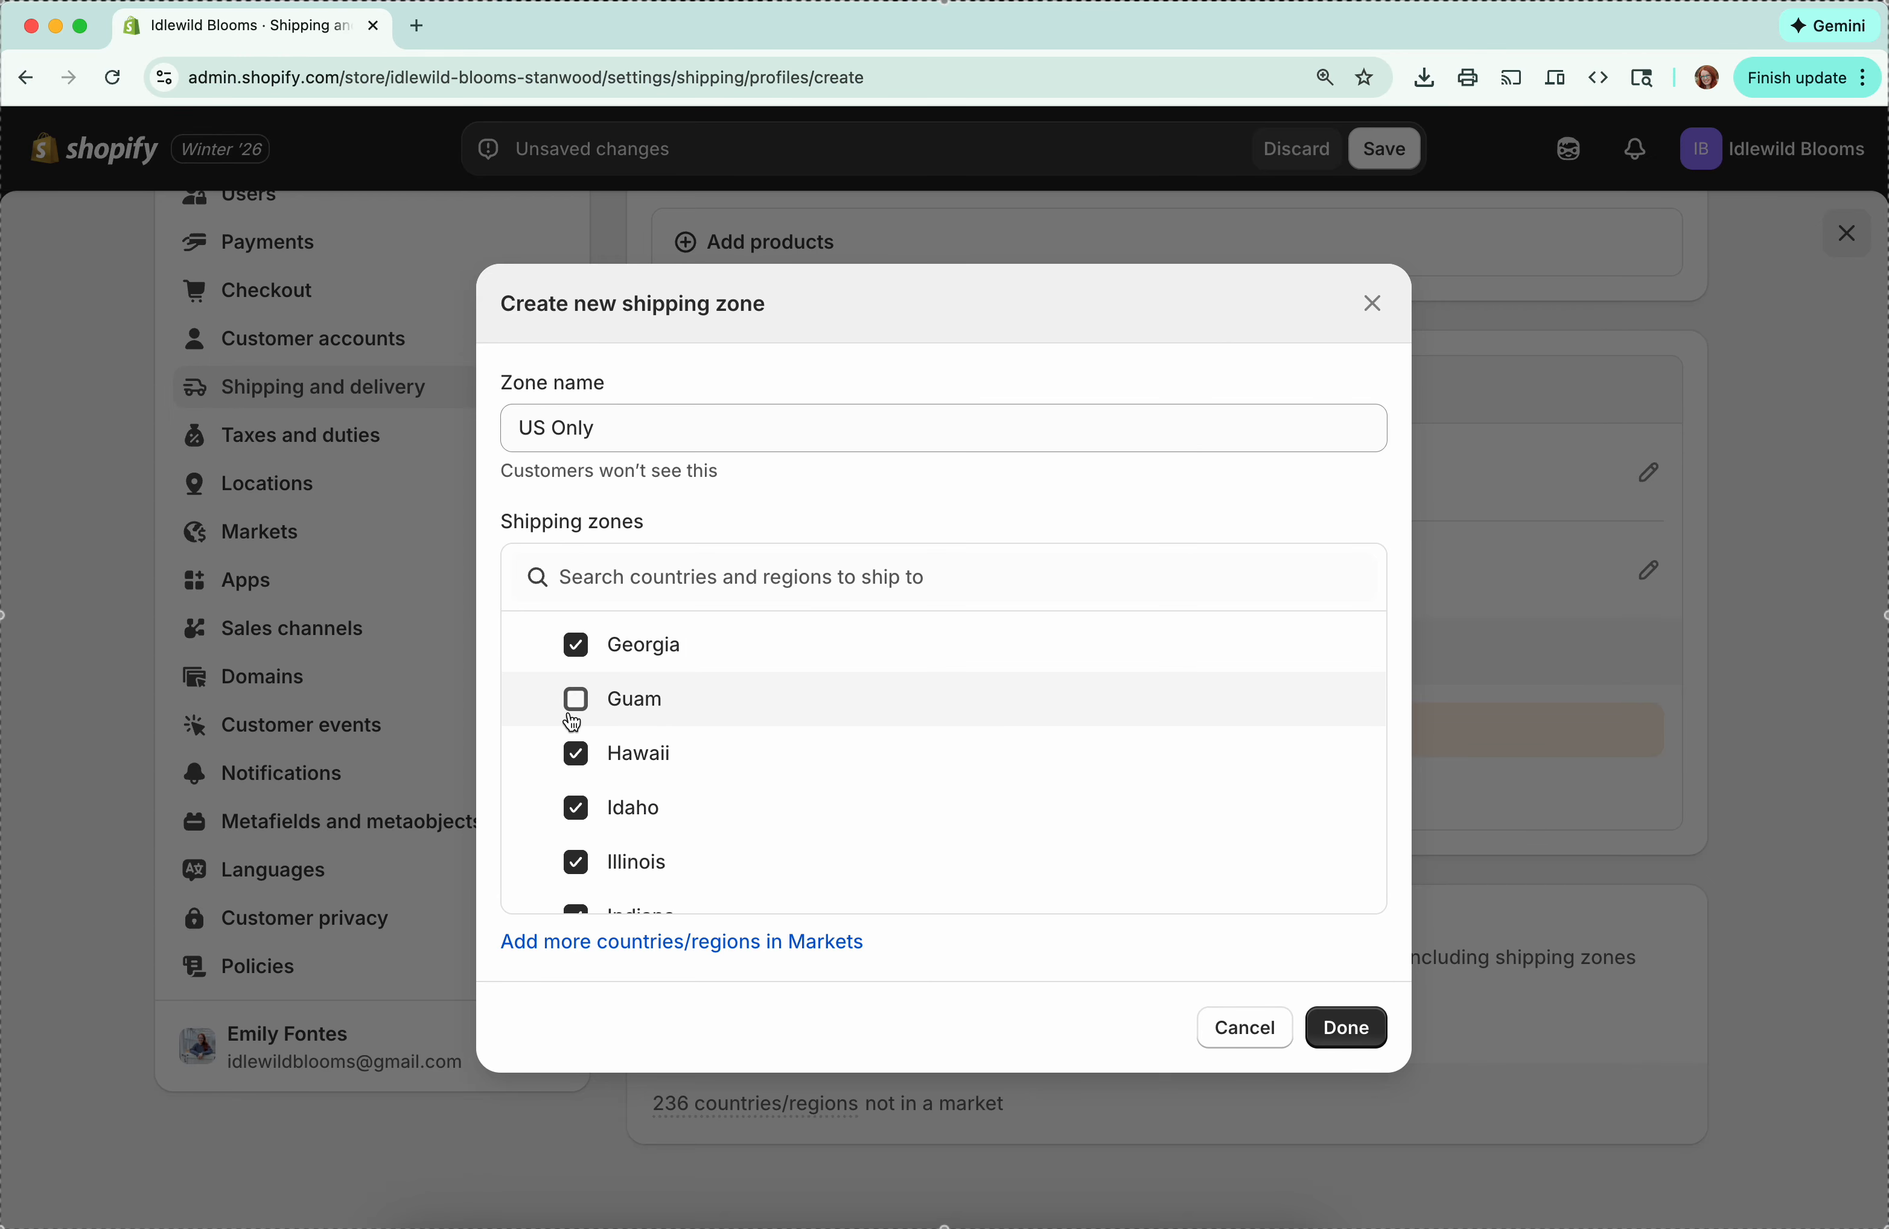
Step: Exclude Marshall Islands, Northern Mariana Islands and Palau from the US Only zone
scroll(640, 832, down, 2)
scroll(640, 832, down, 4)
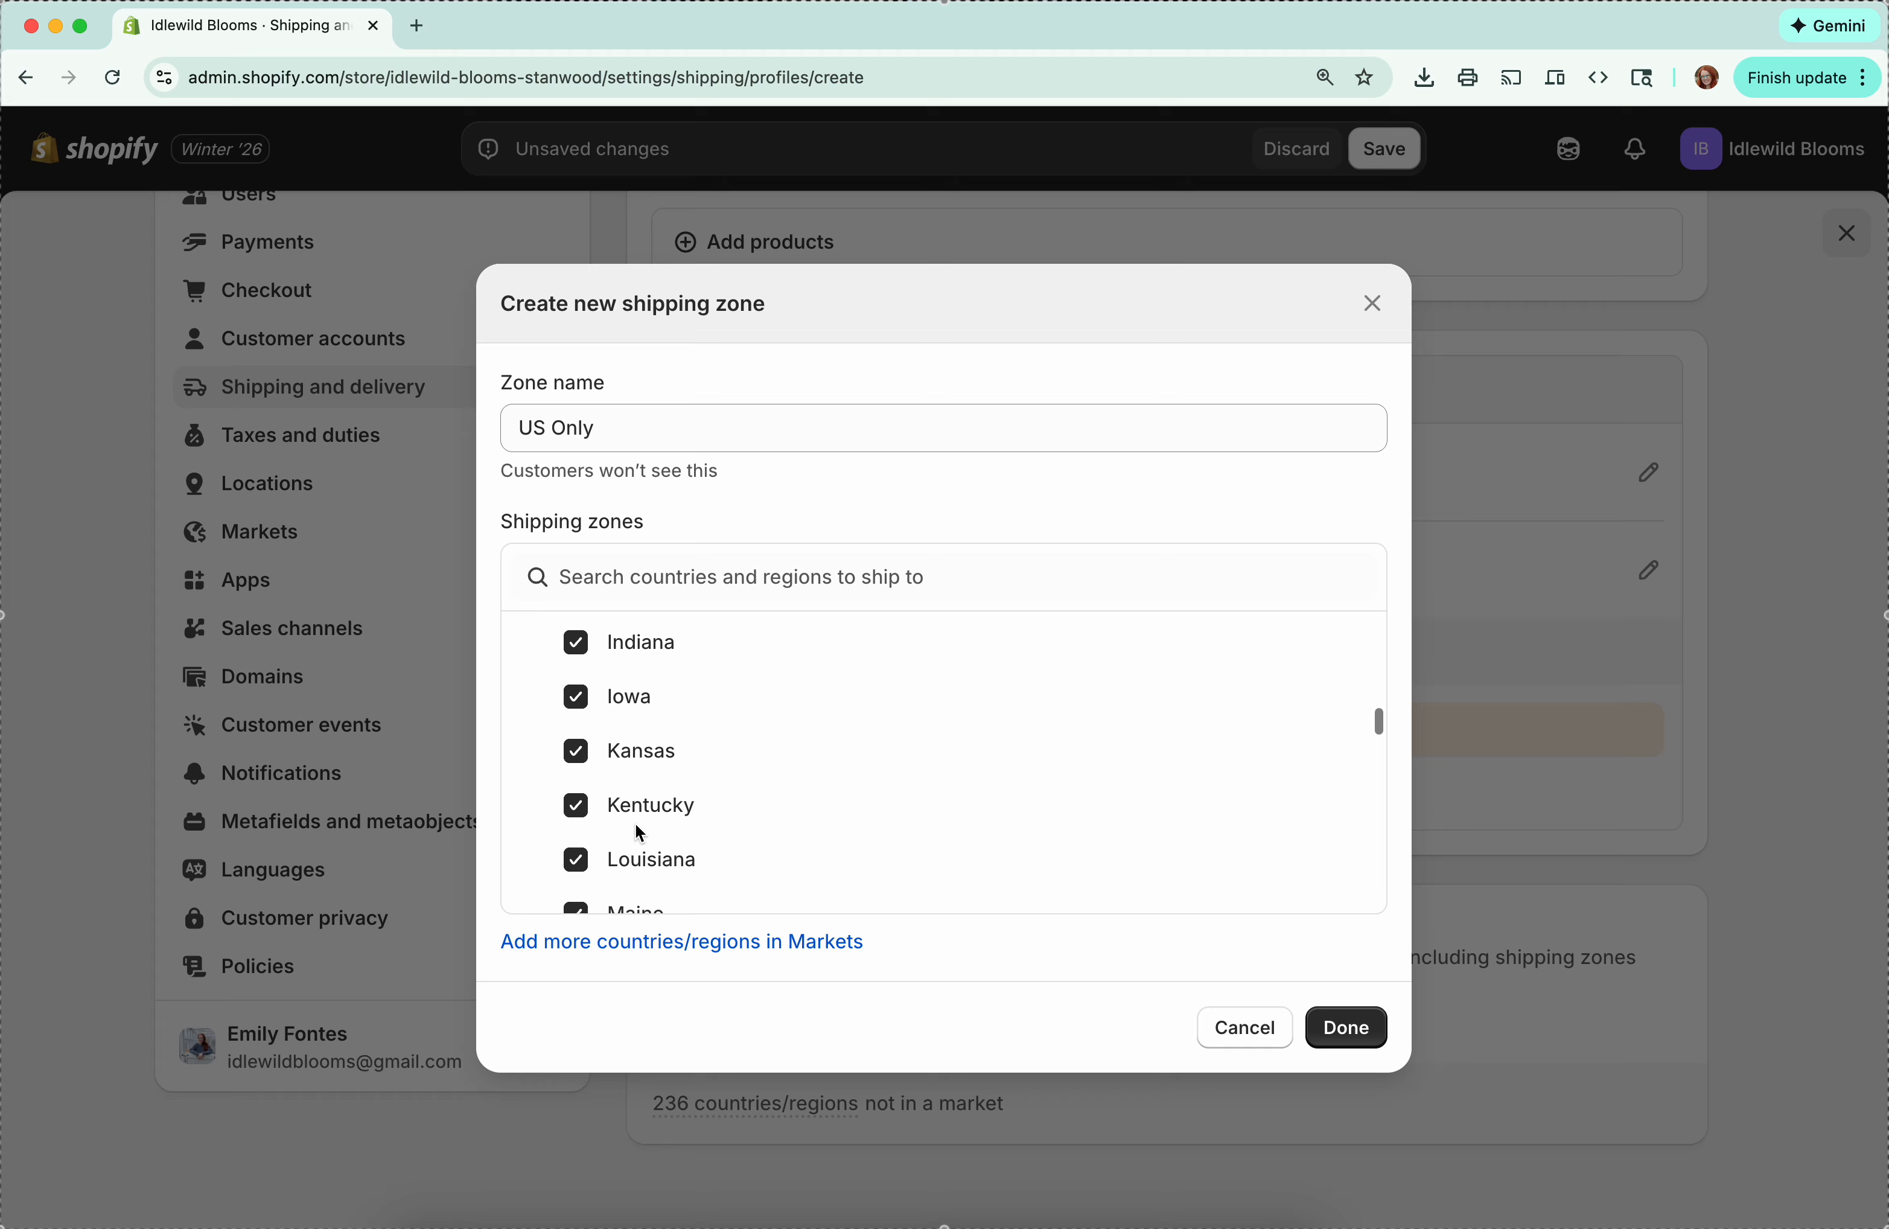
click(577, 793)
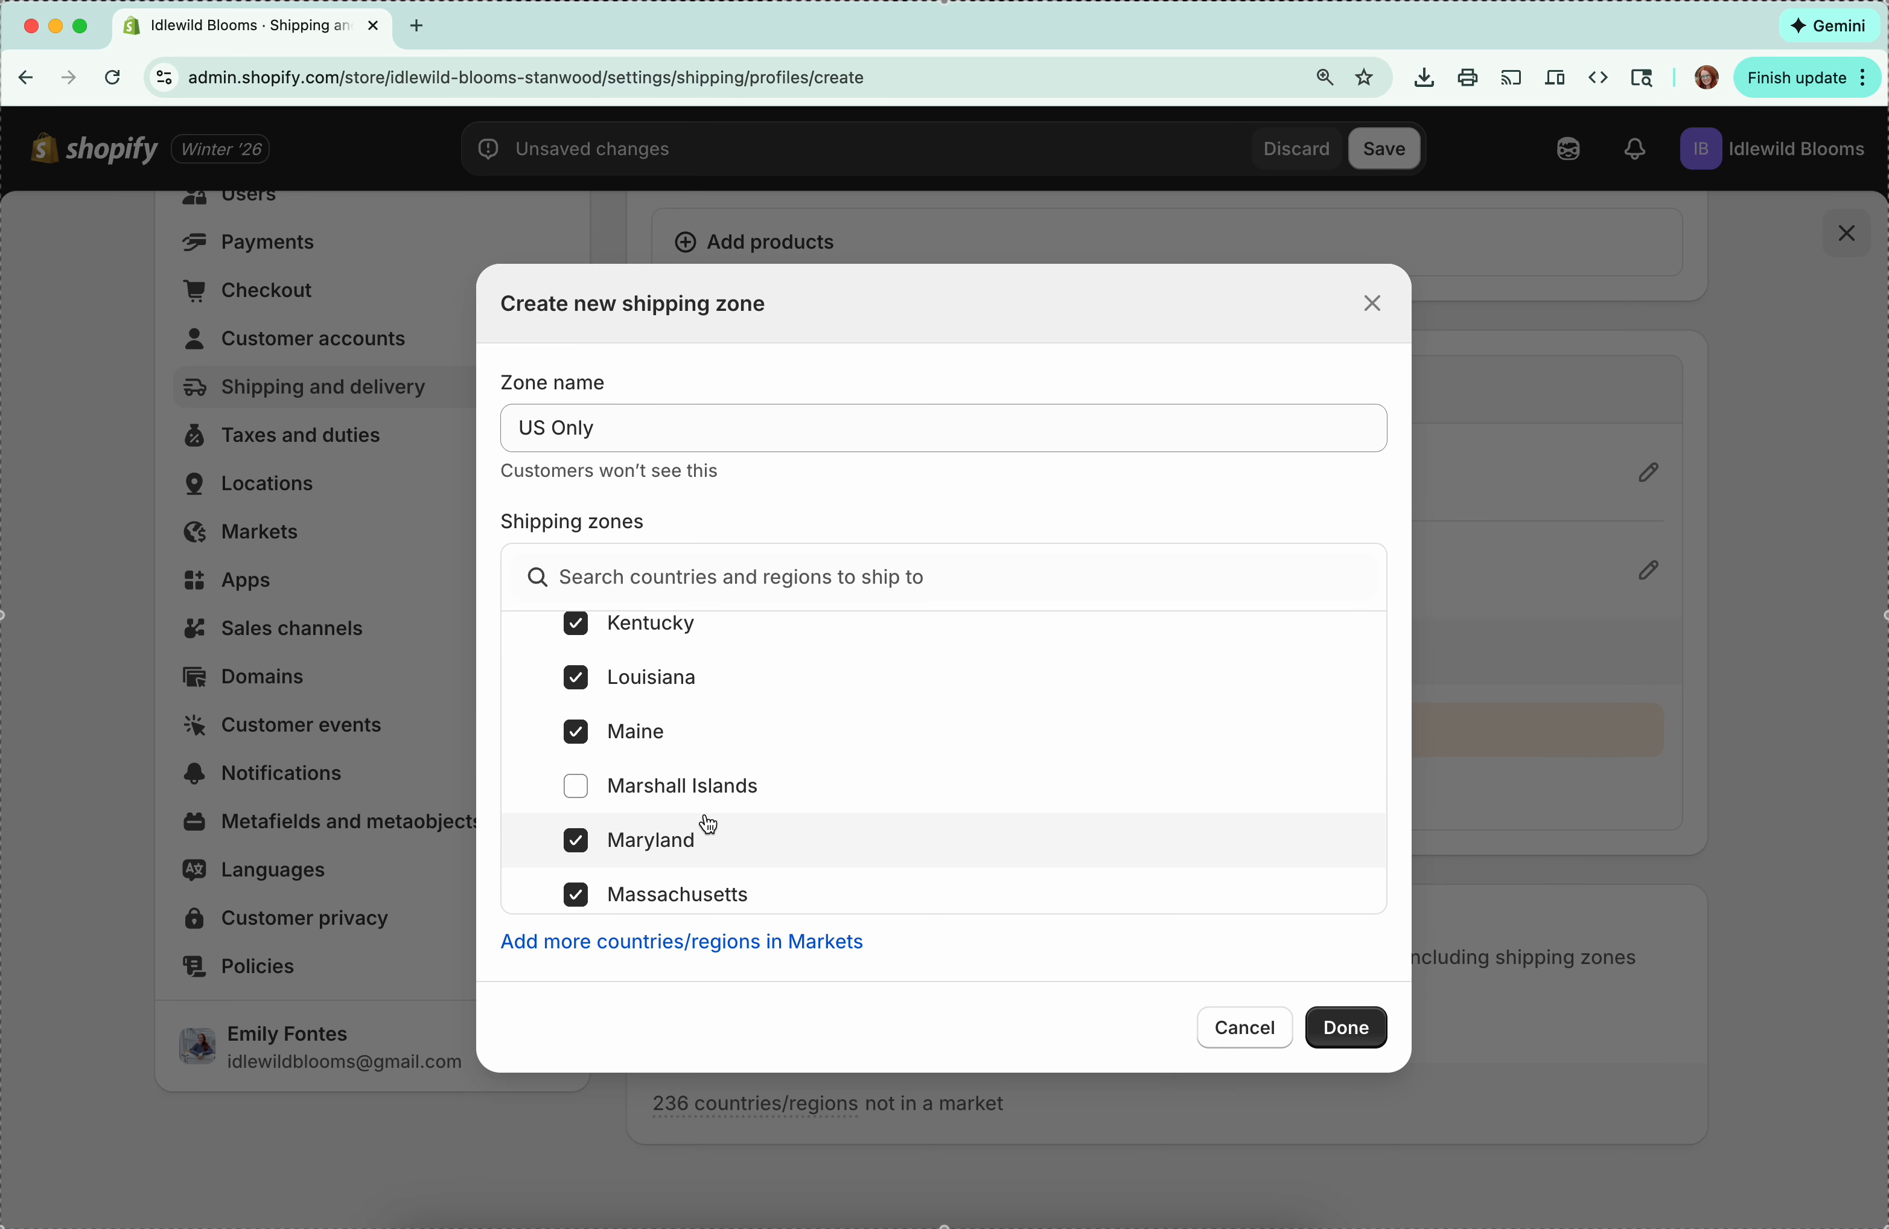
scroll(705, 827, down, 5)
scroll(709, 824, down, 6)
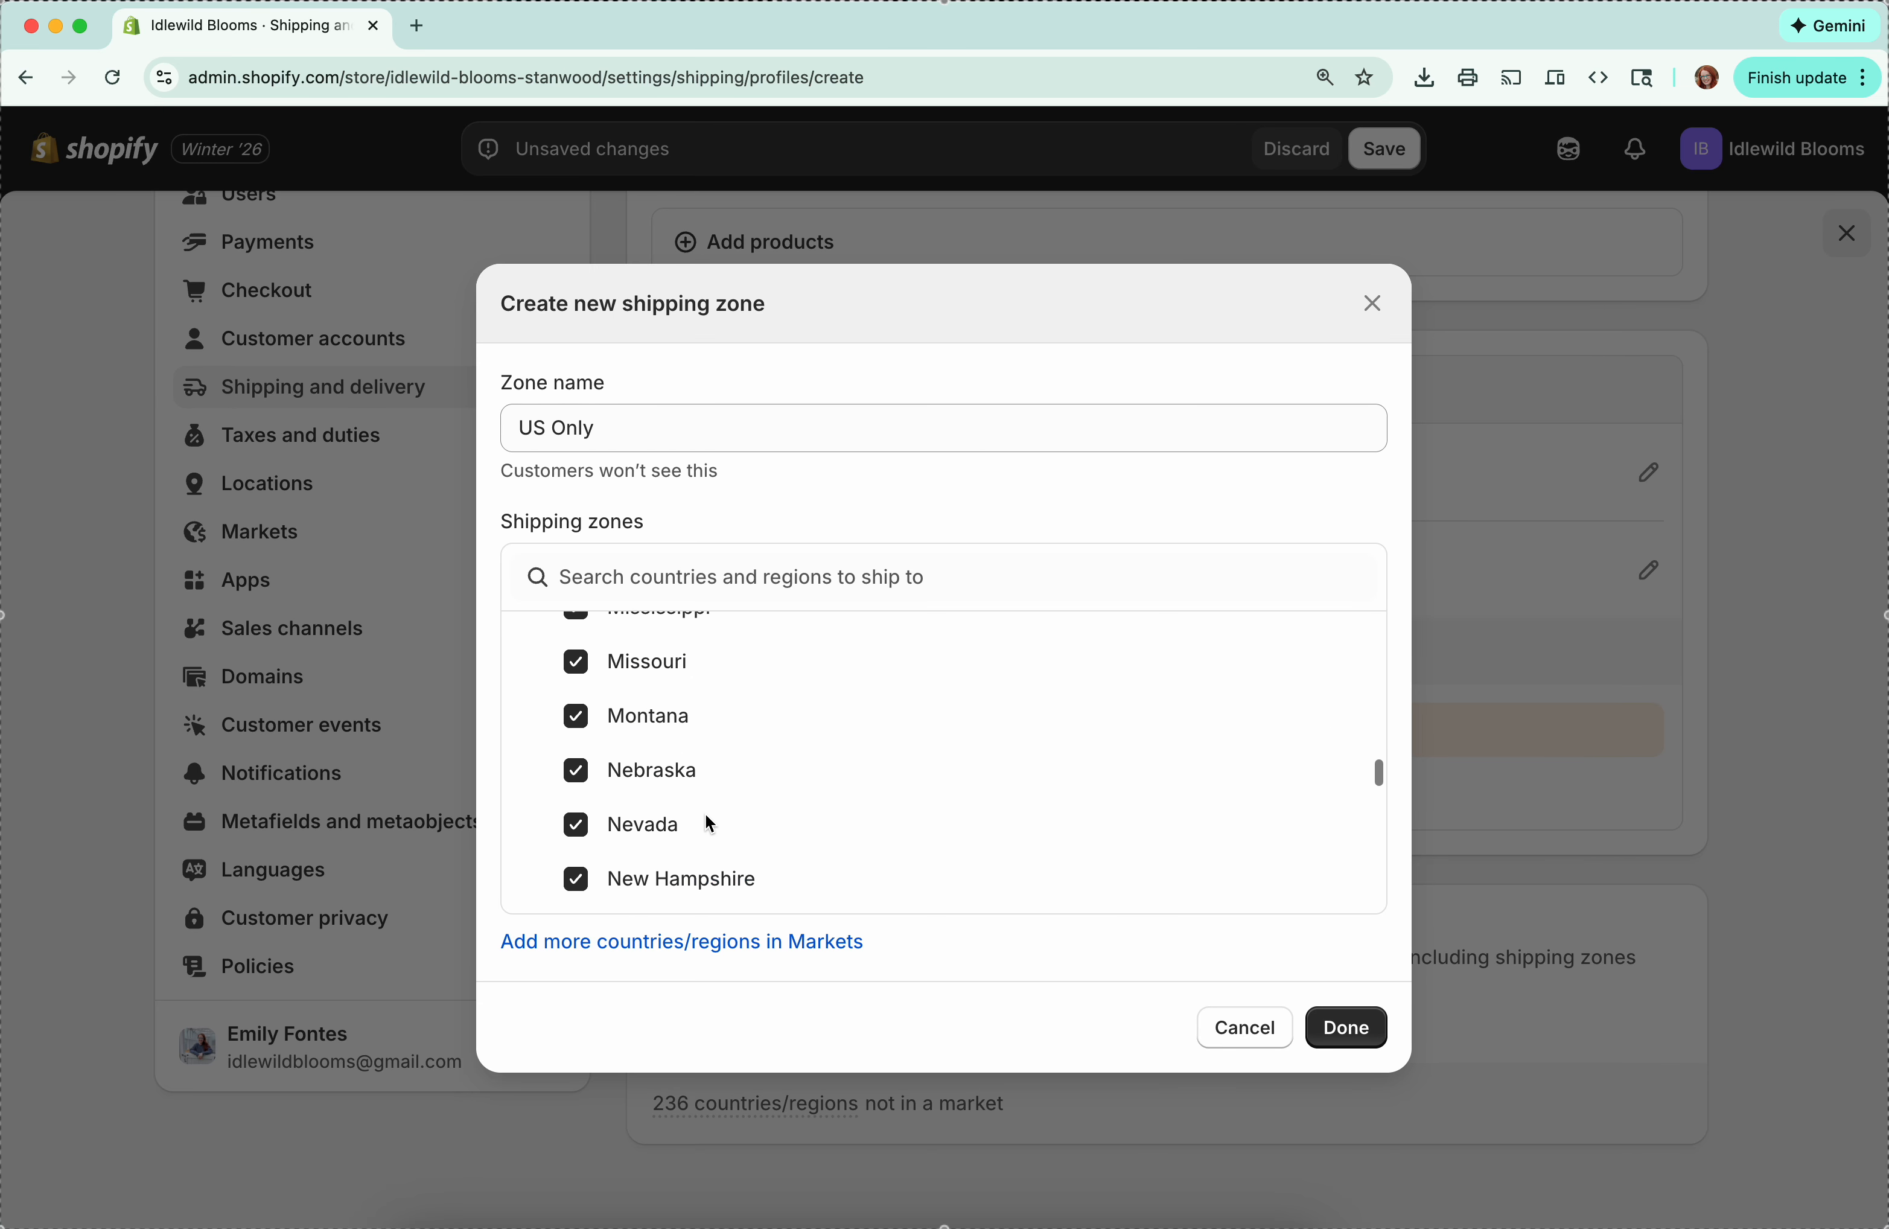
scroll(710, 824, down, 1)
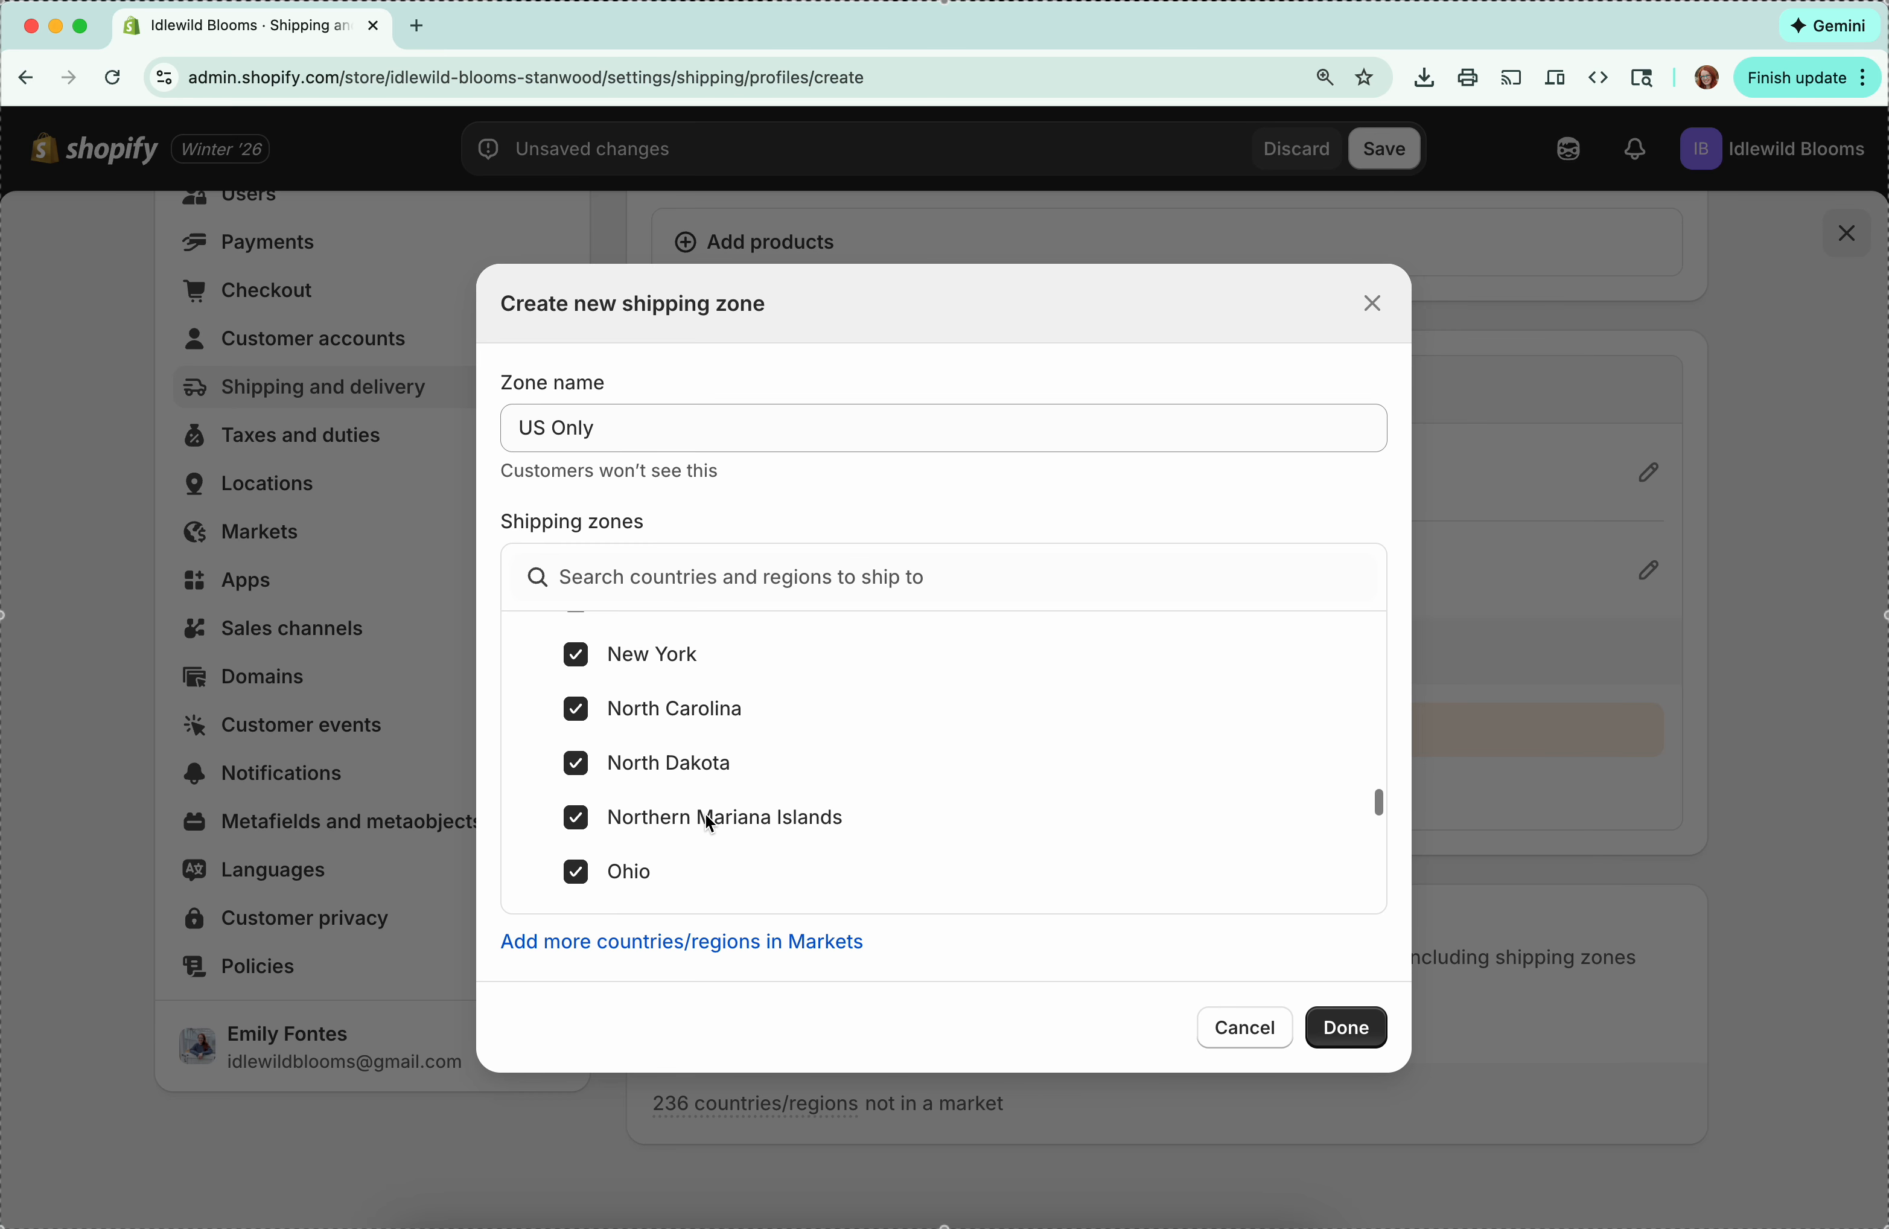
scroll(577, 832, down, 3)
right_click(573, 823)
click(577, 773)
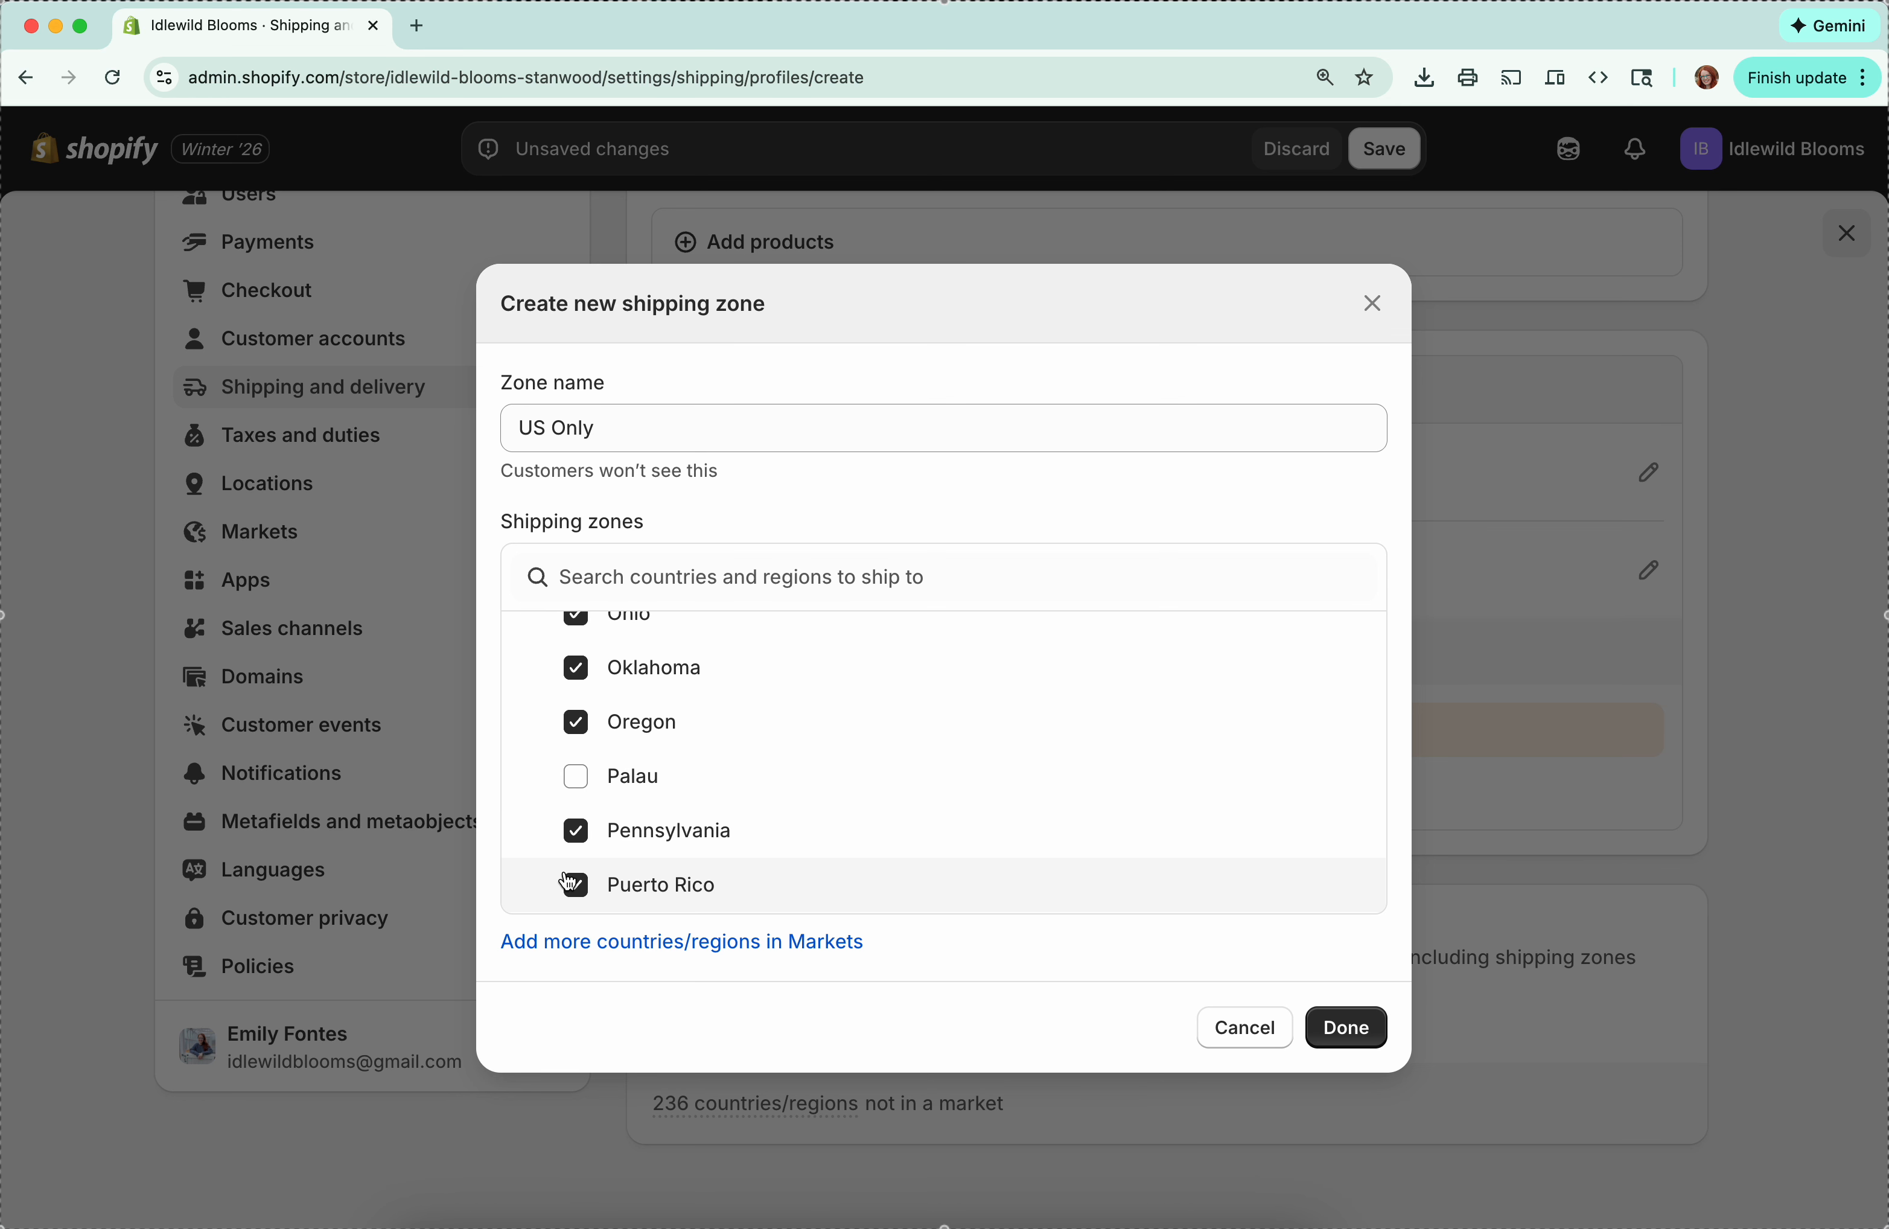
Step: Exclude Puerto Rico, U.S. Virgin Islands and Armed Forces Americas, Europe and Pacific, and finish creating the US Only zone
scroll(583, 892, down, 10)
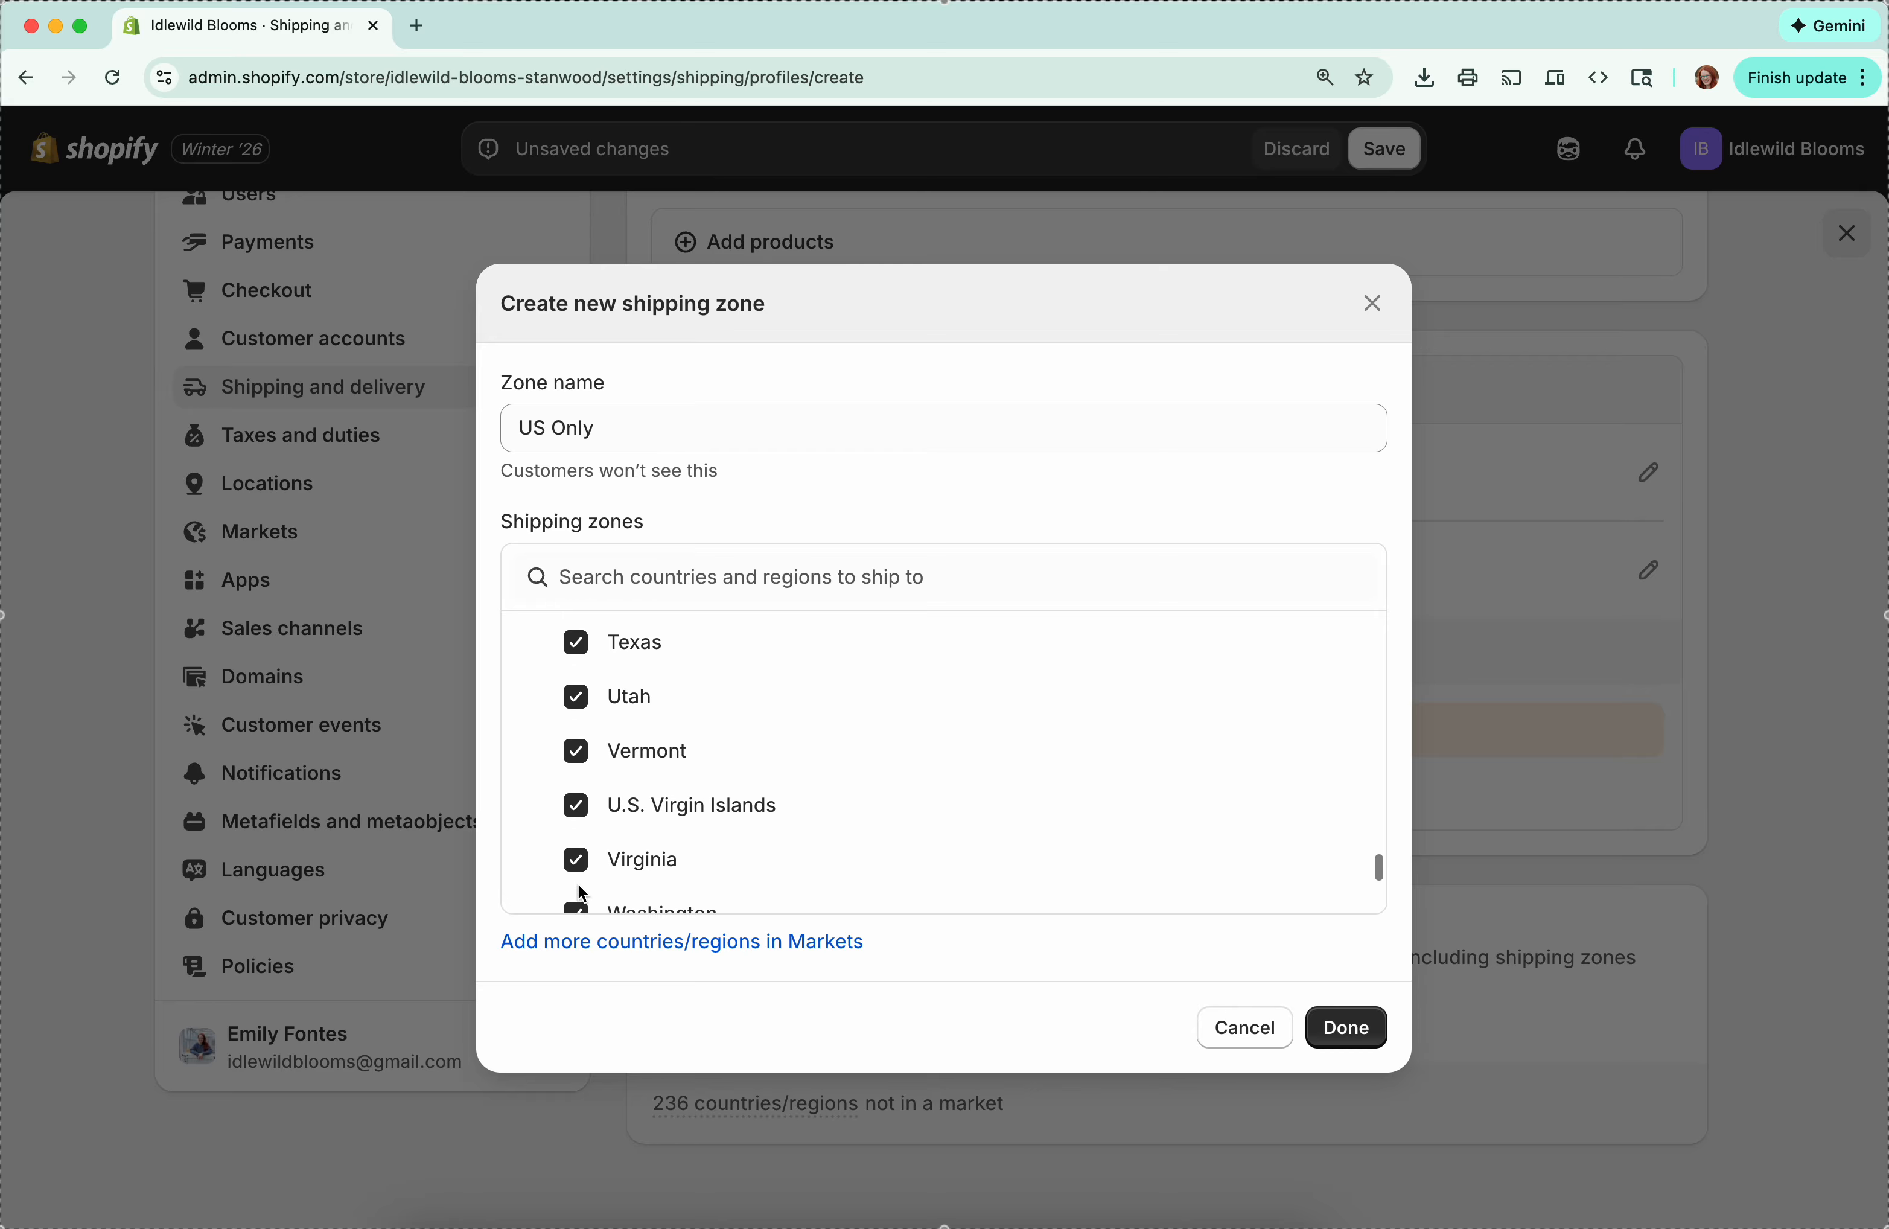
click(576, 753)
scroll(577, 742, down, 4)
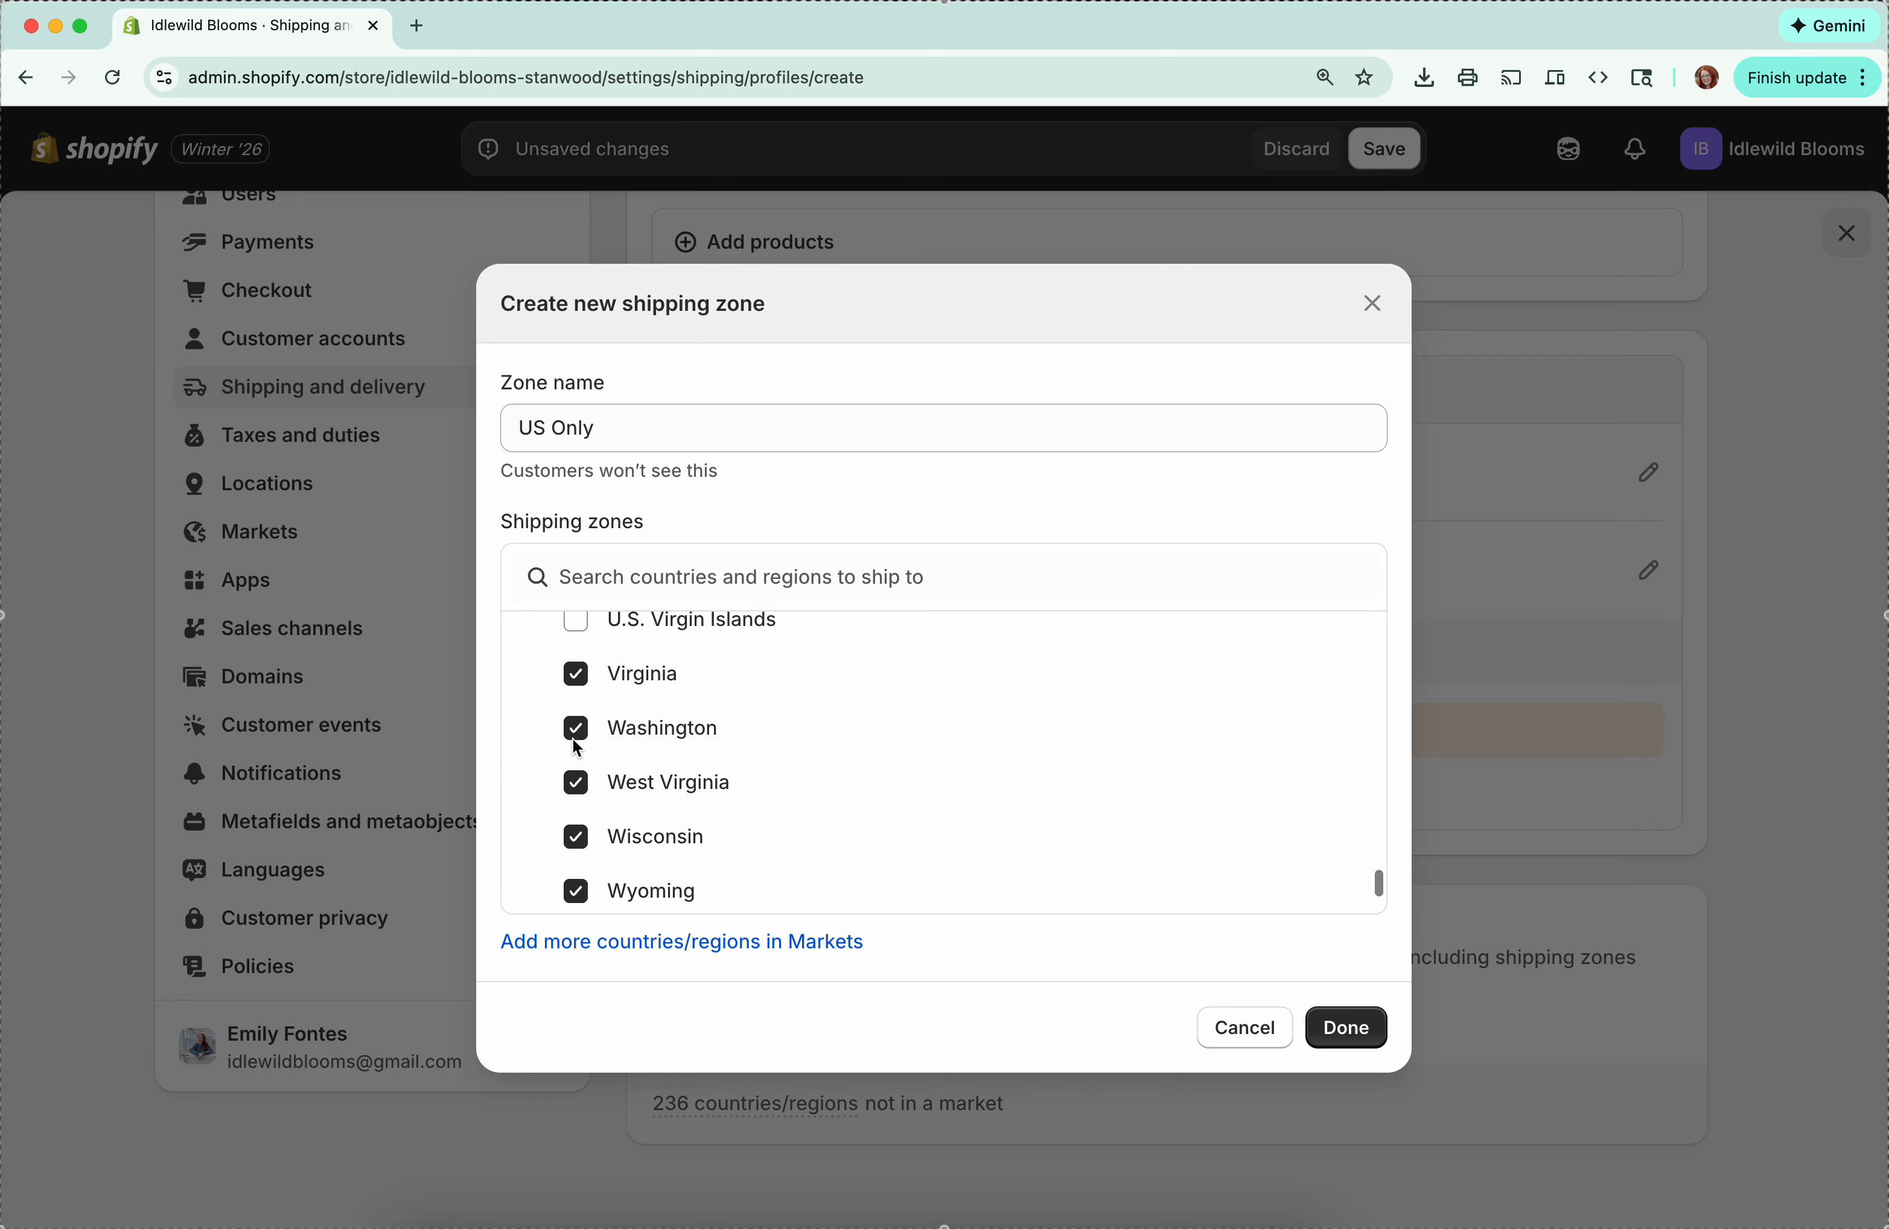
click(576, 777)
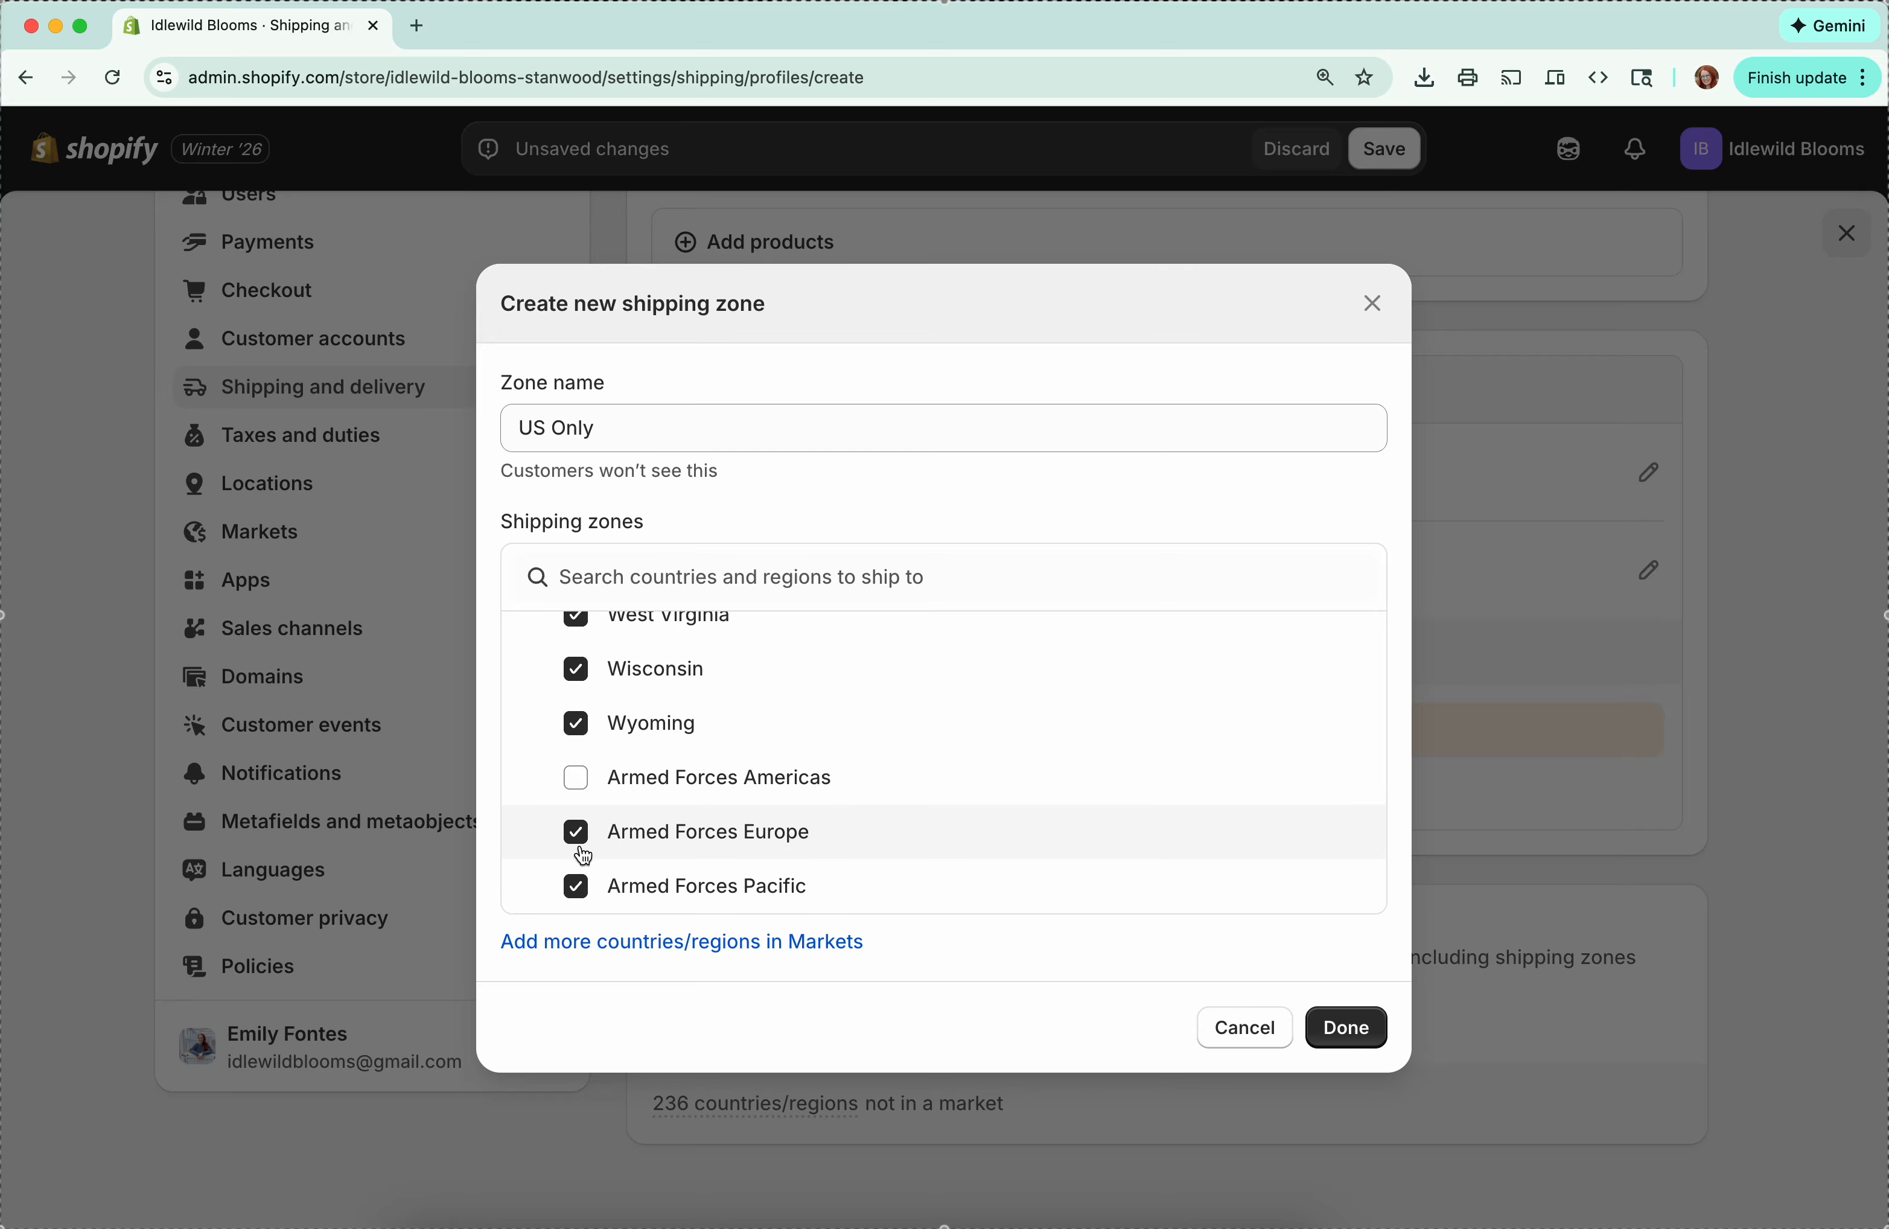
click(579, 907)
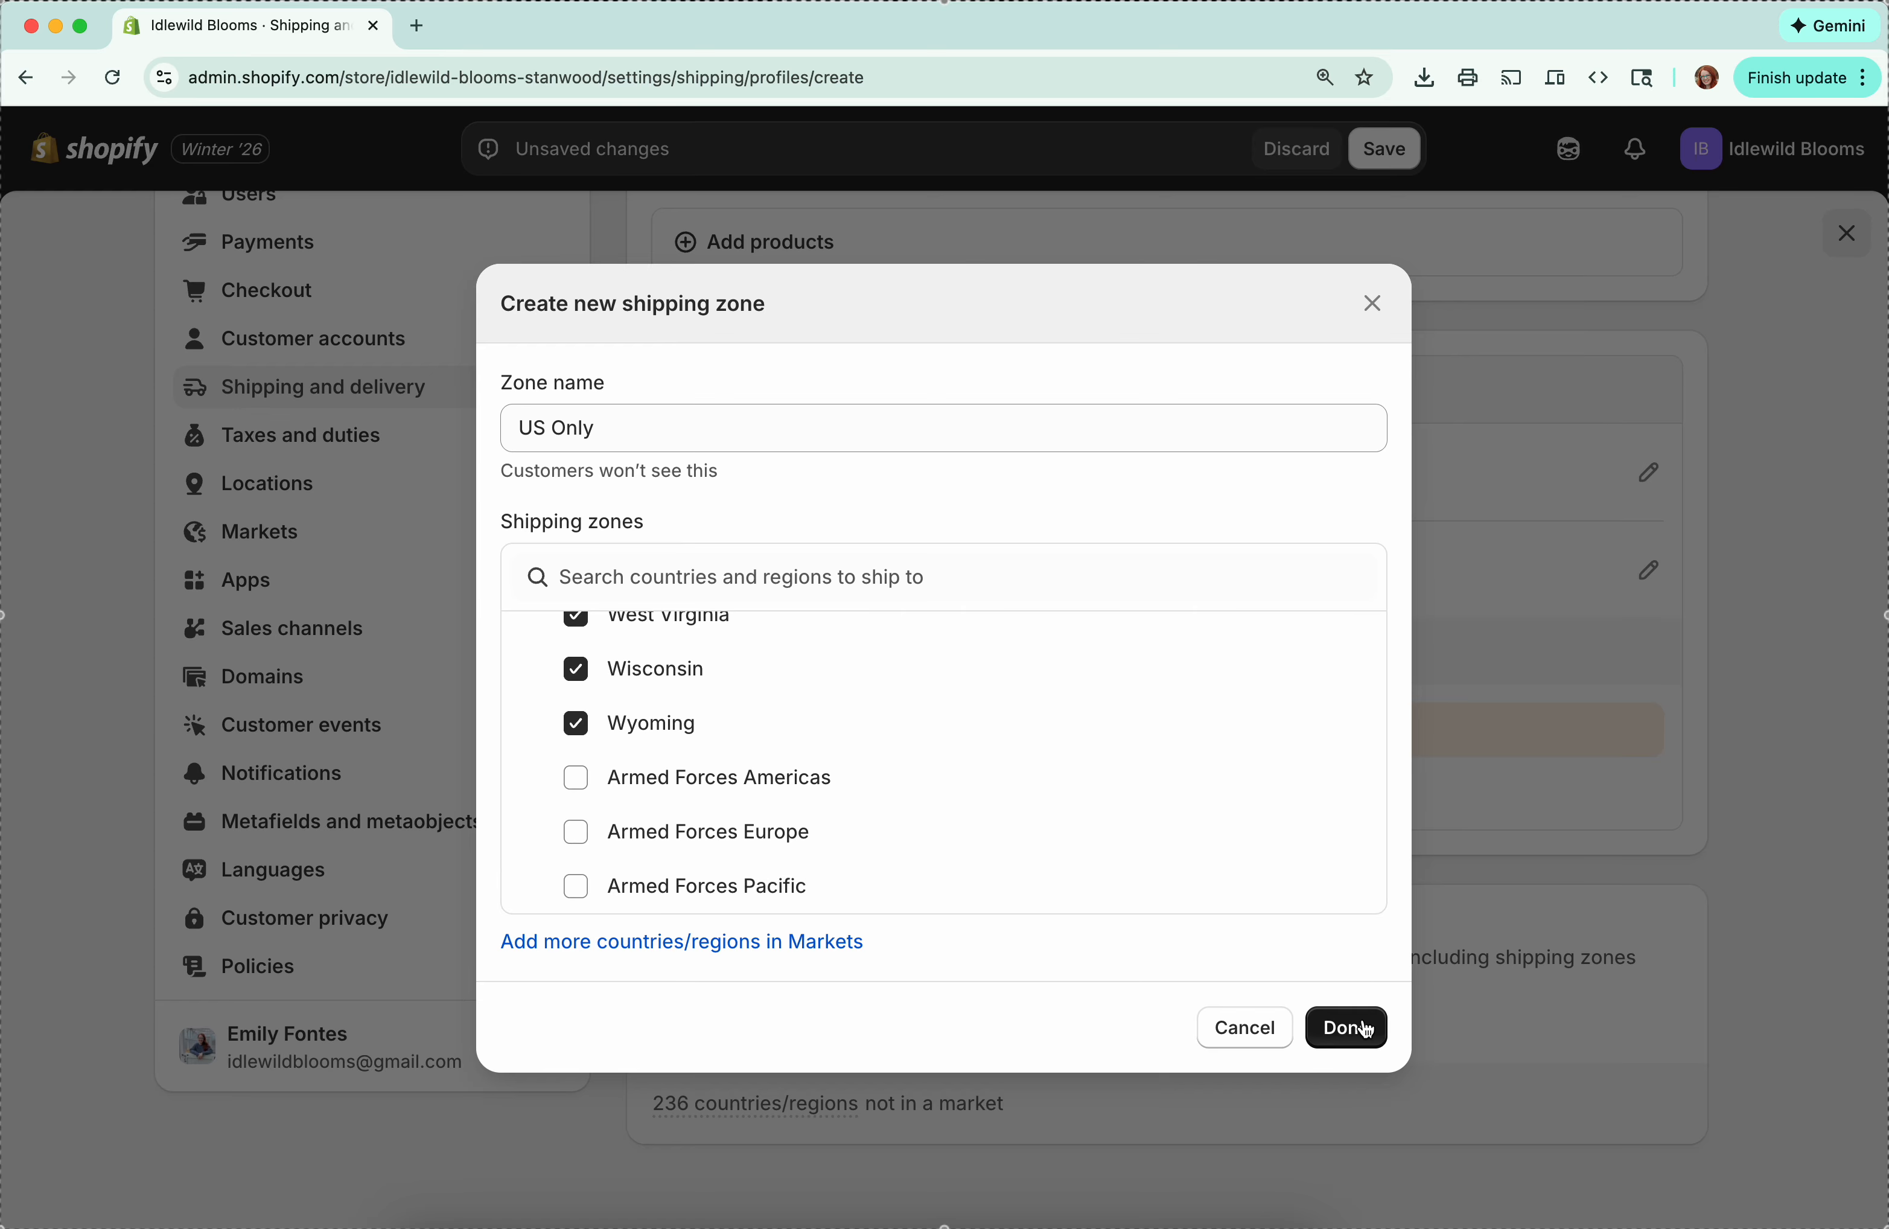
click(1356, 1028)
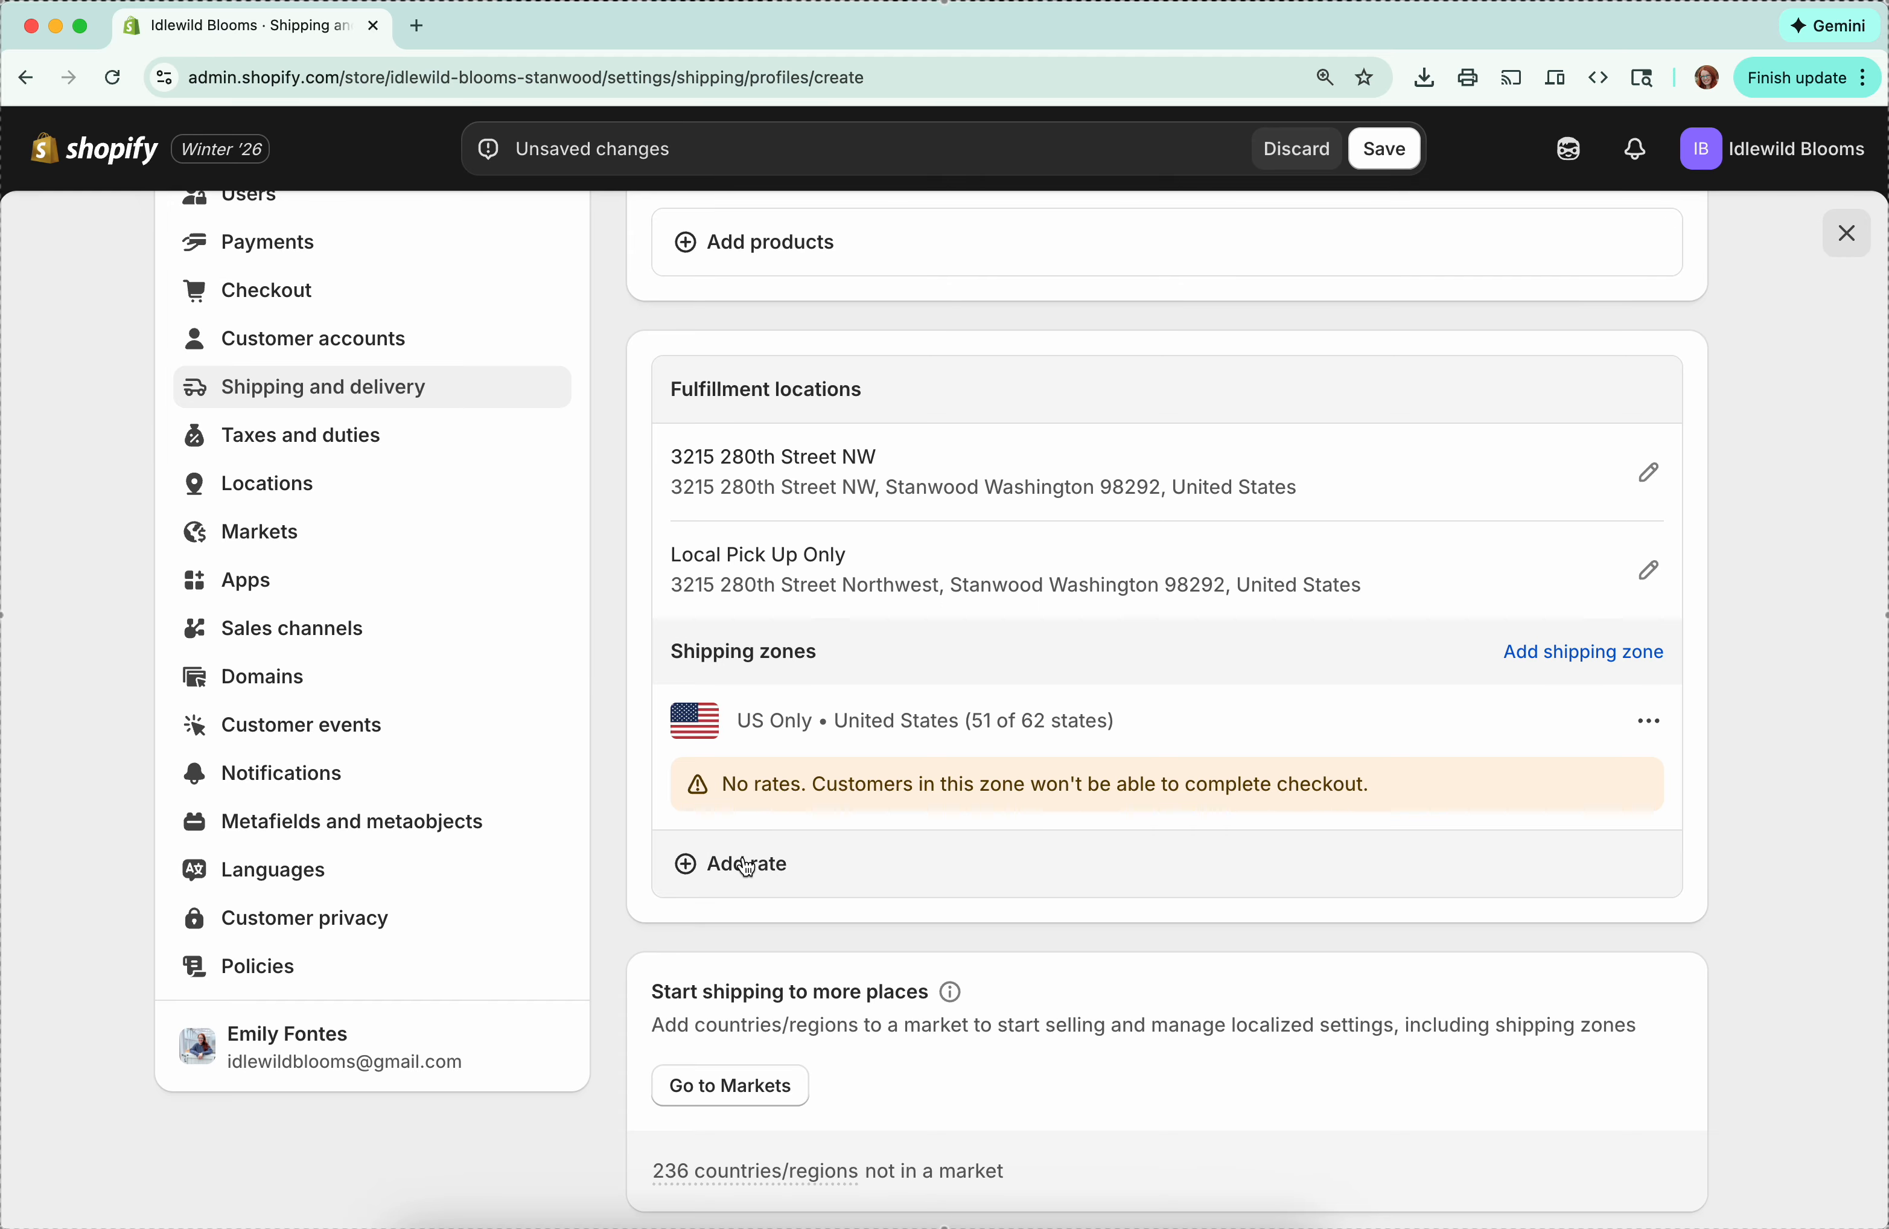
Step: Start a flat rate for the US Only zone with conditional pricing based on item weight, up to a maximum of 280 g
click(746, 867)
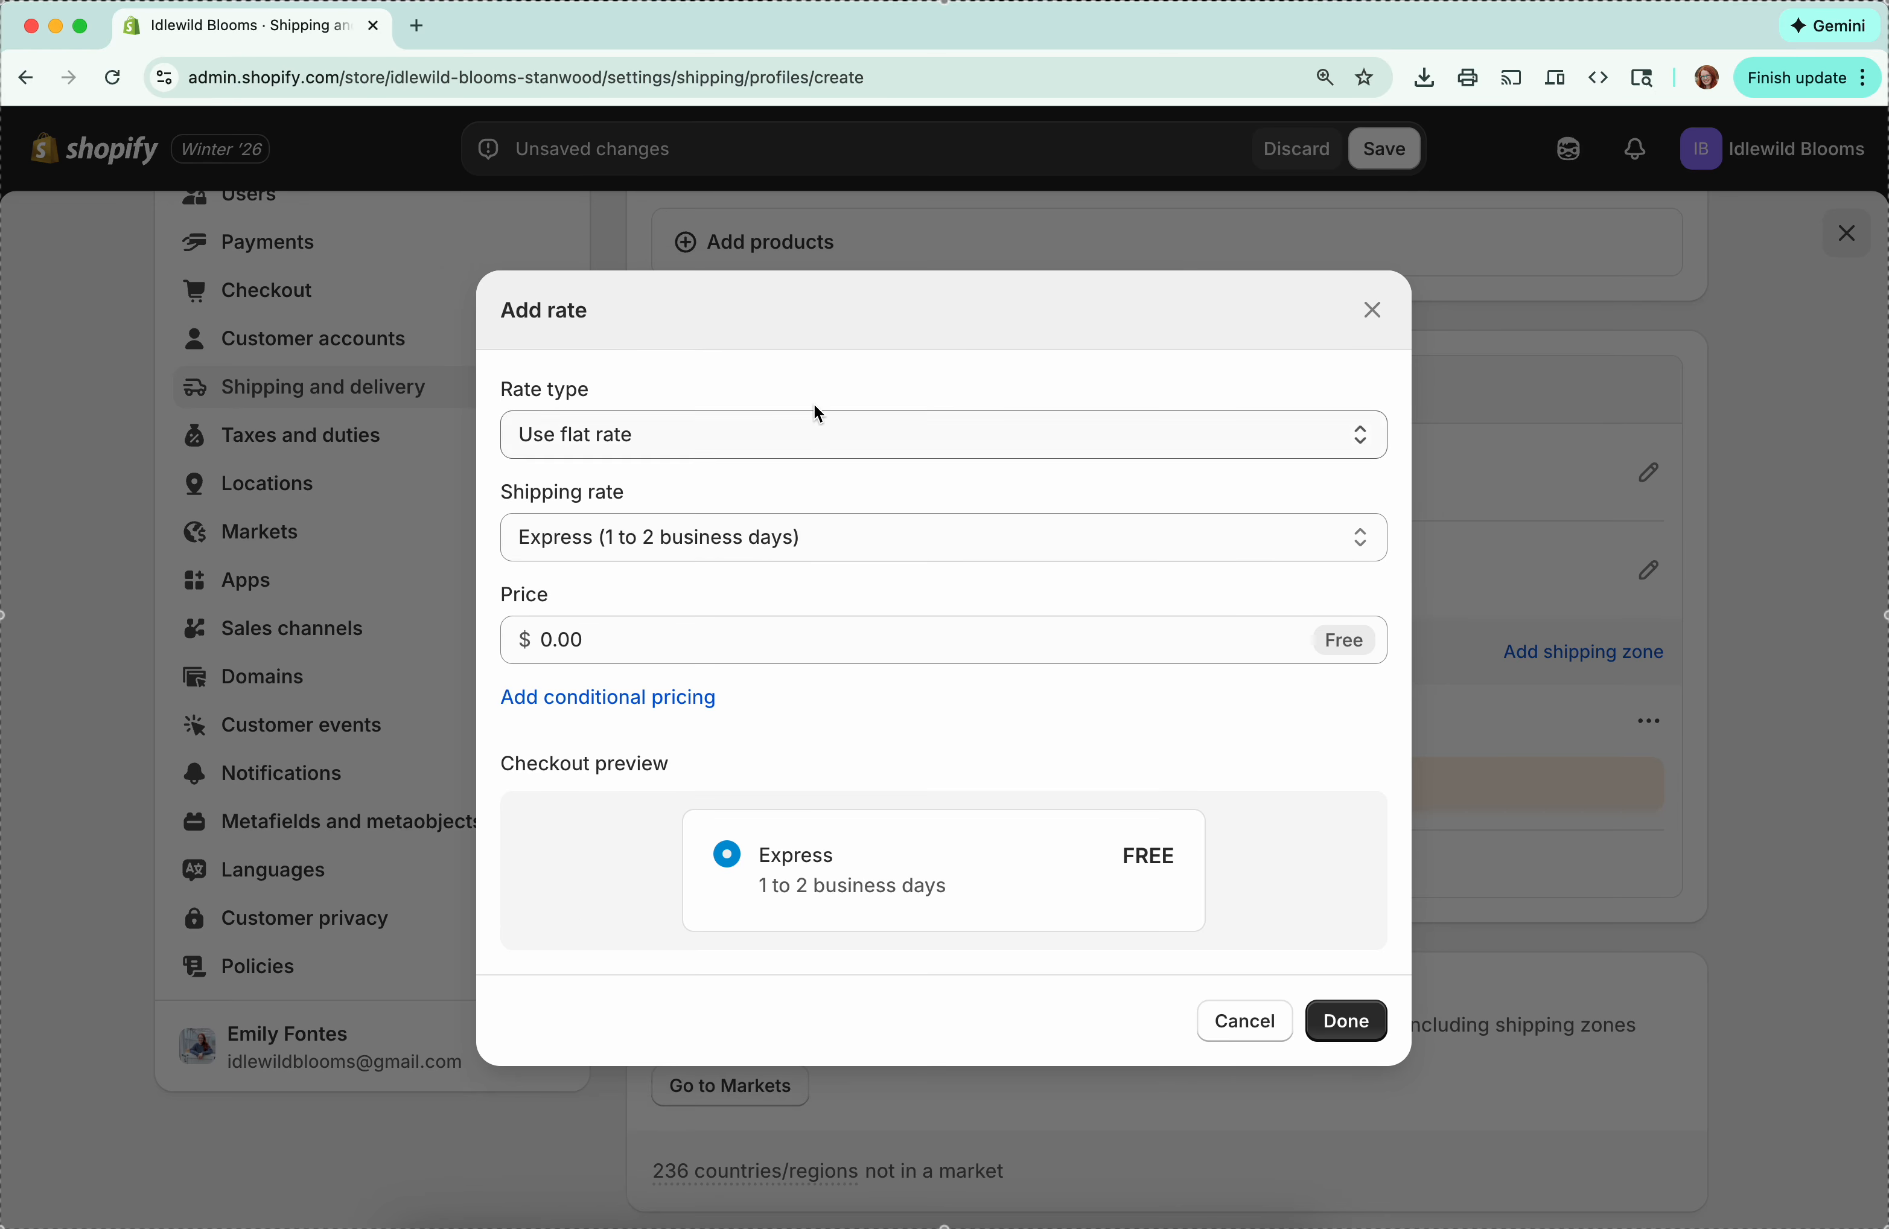
click(792, 442)
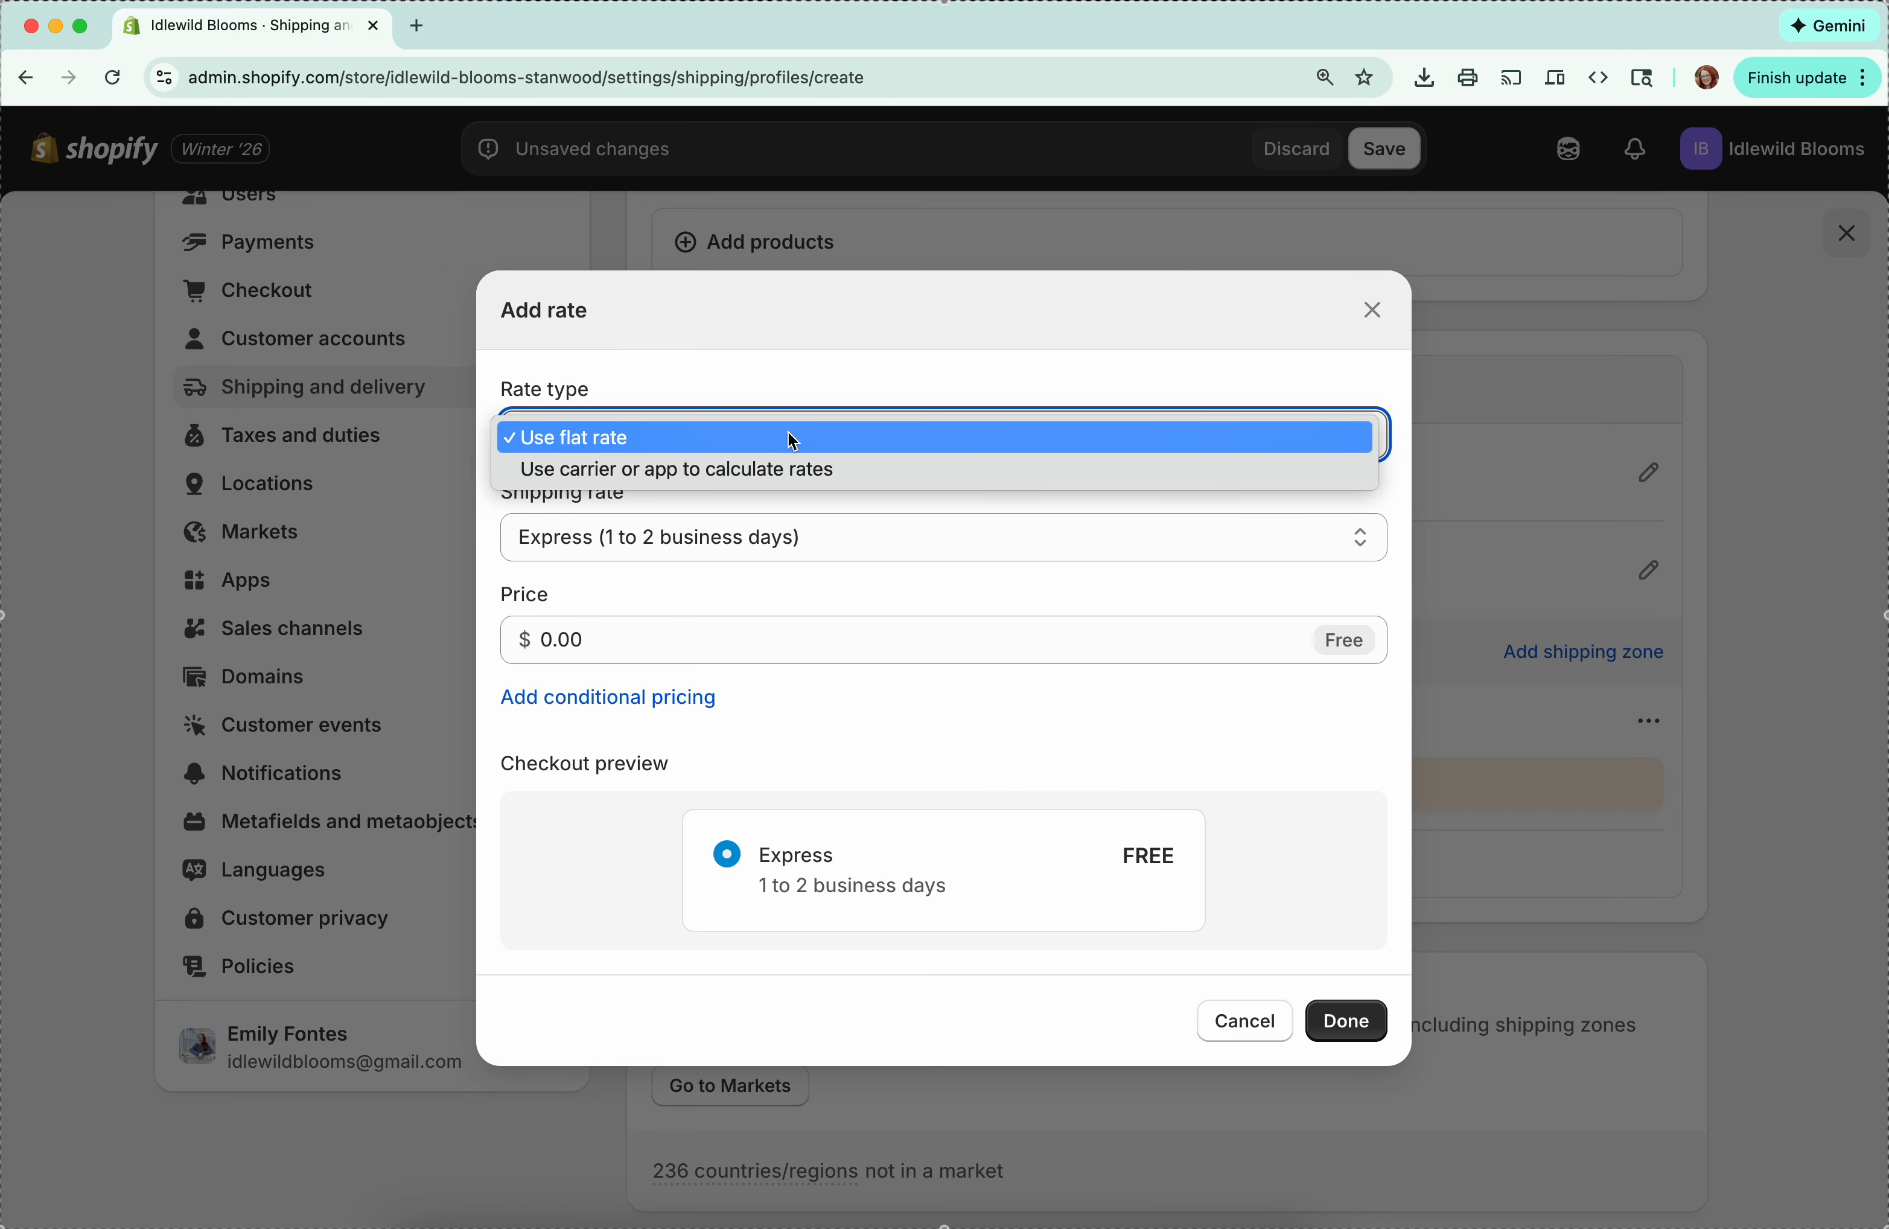
click(832, 372)
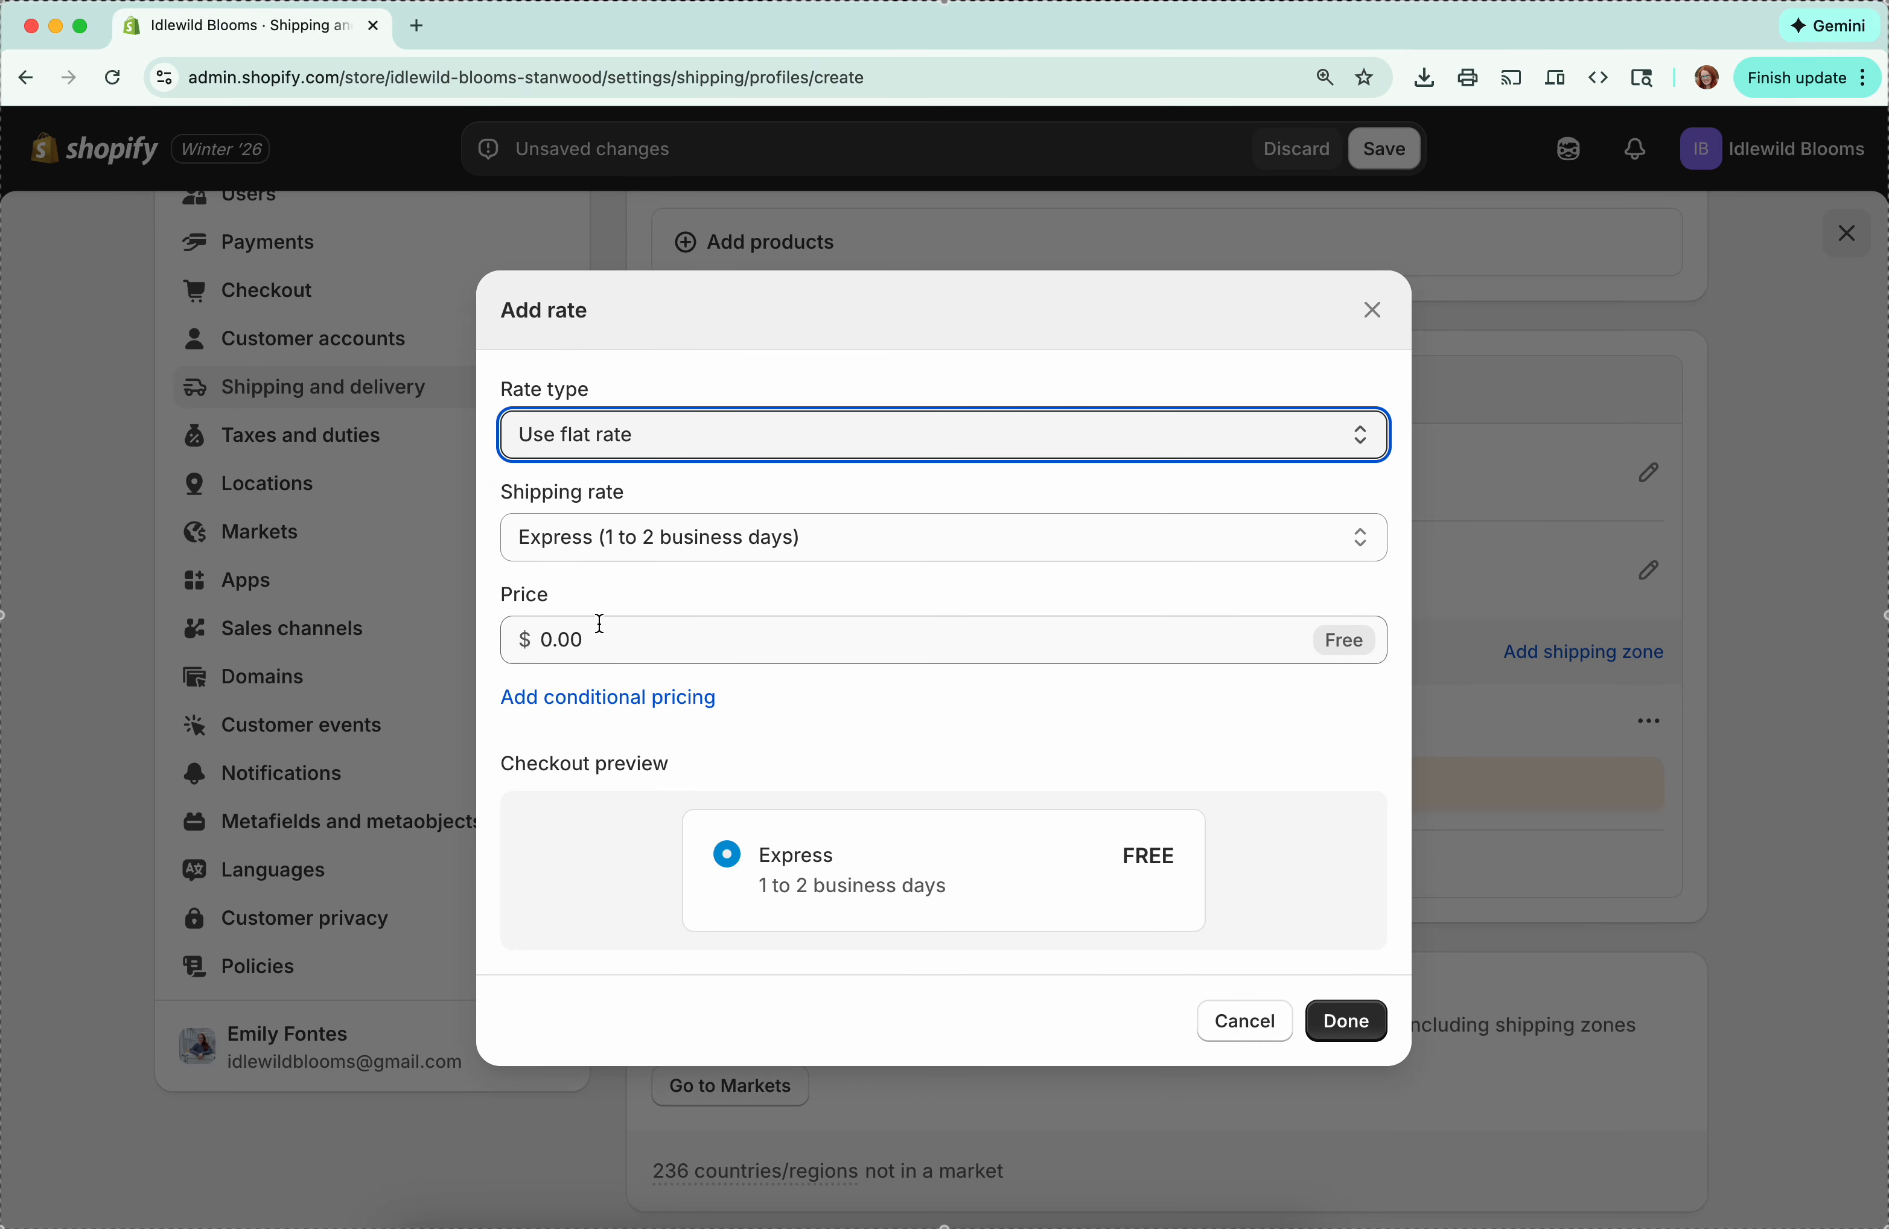
click(648, 699)
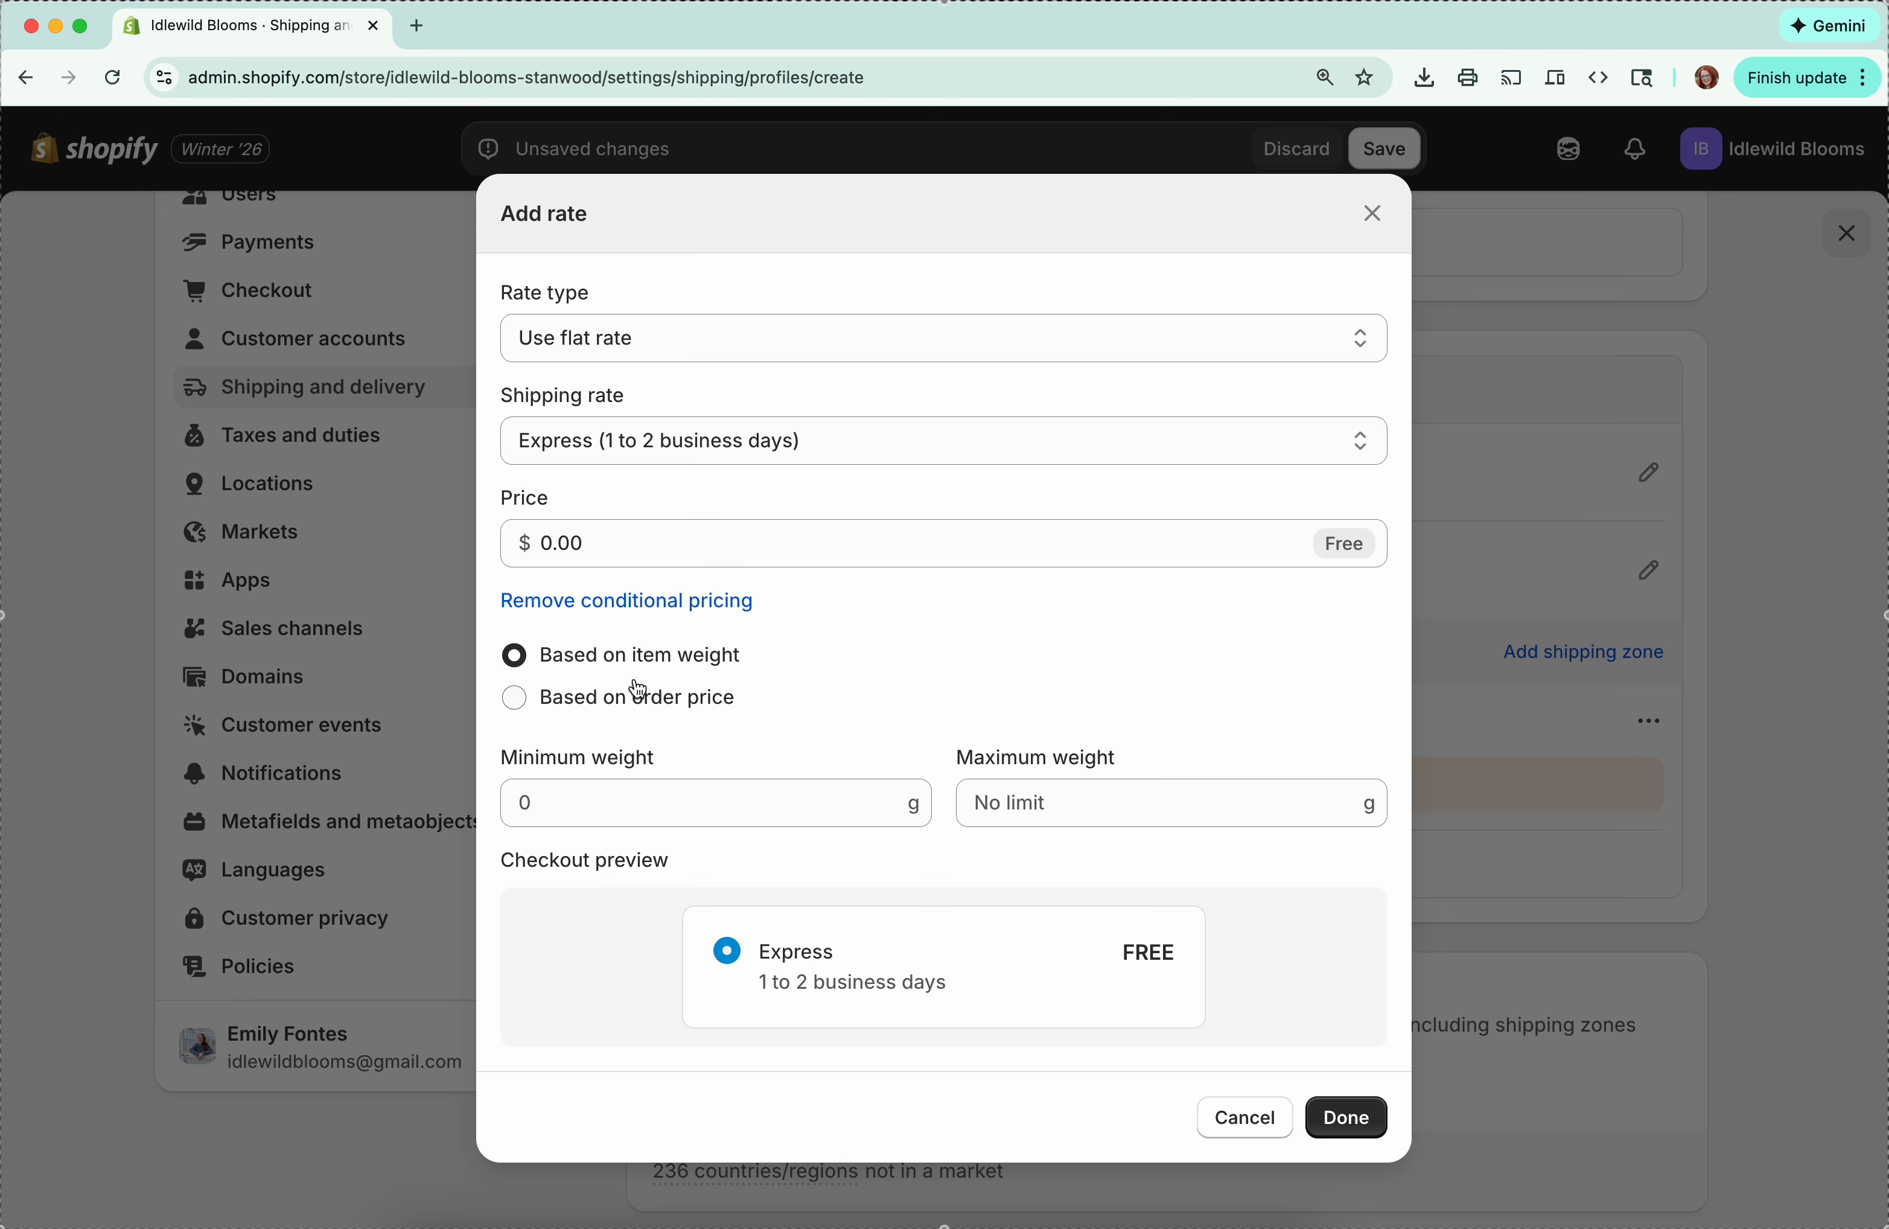
click(1011, 798)
text(280)
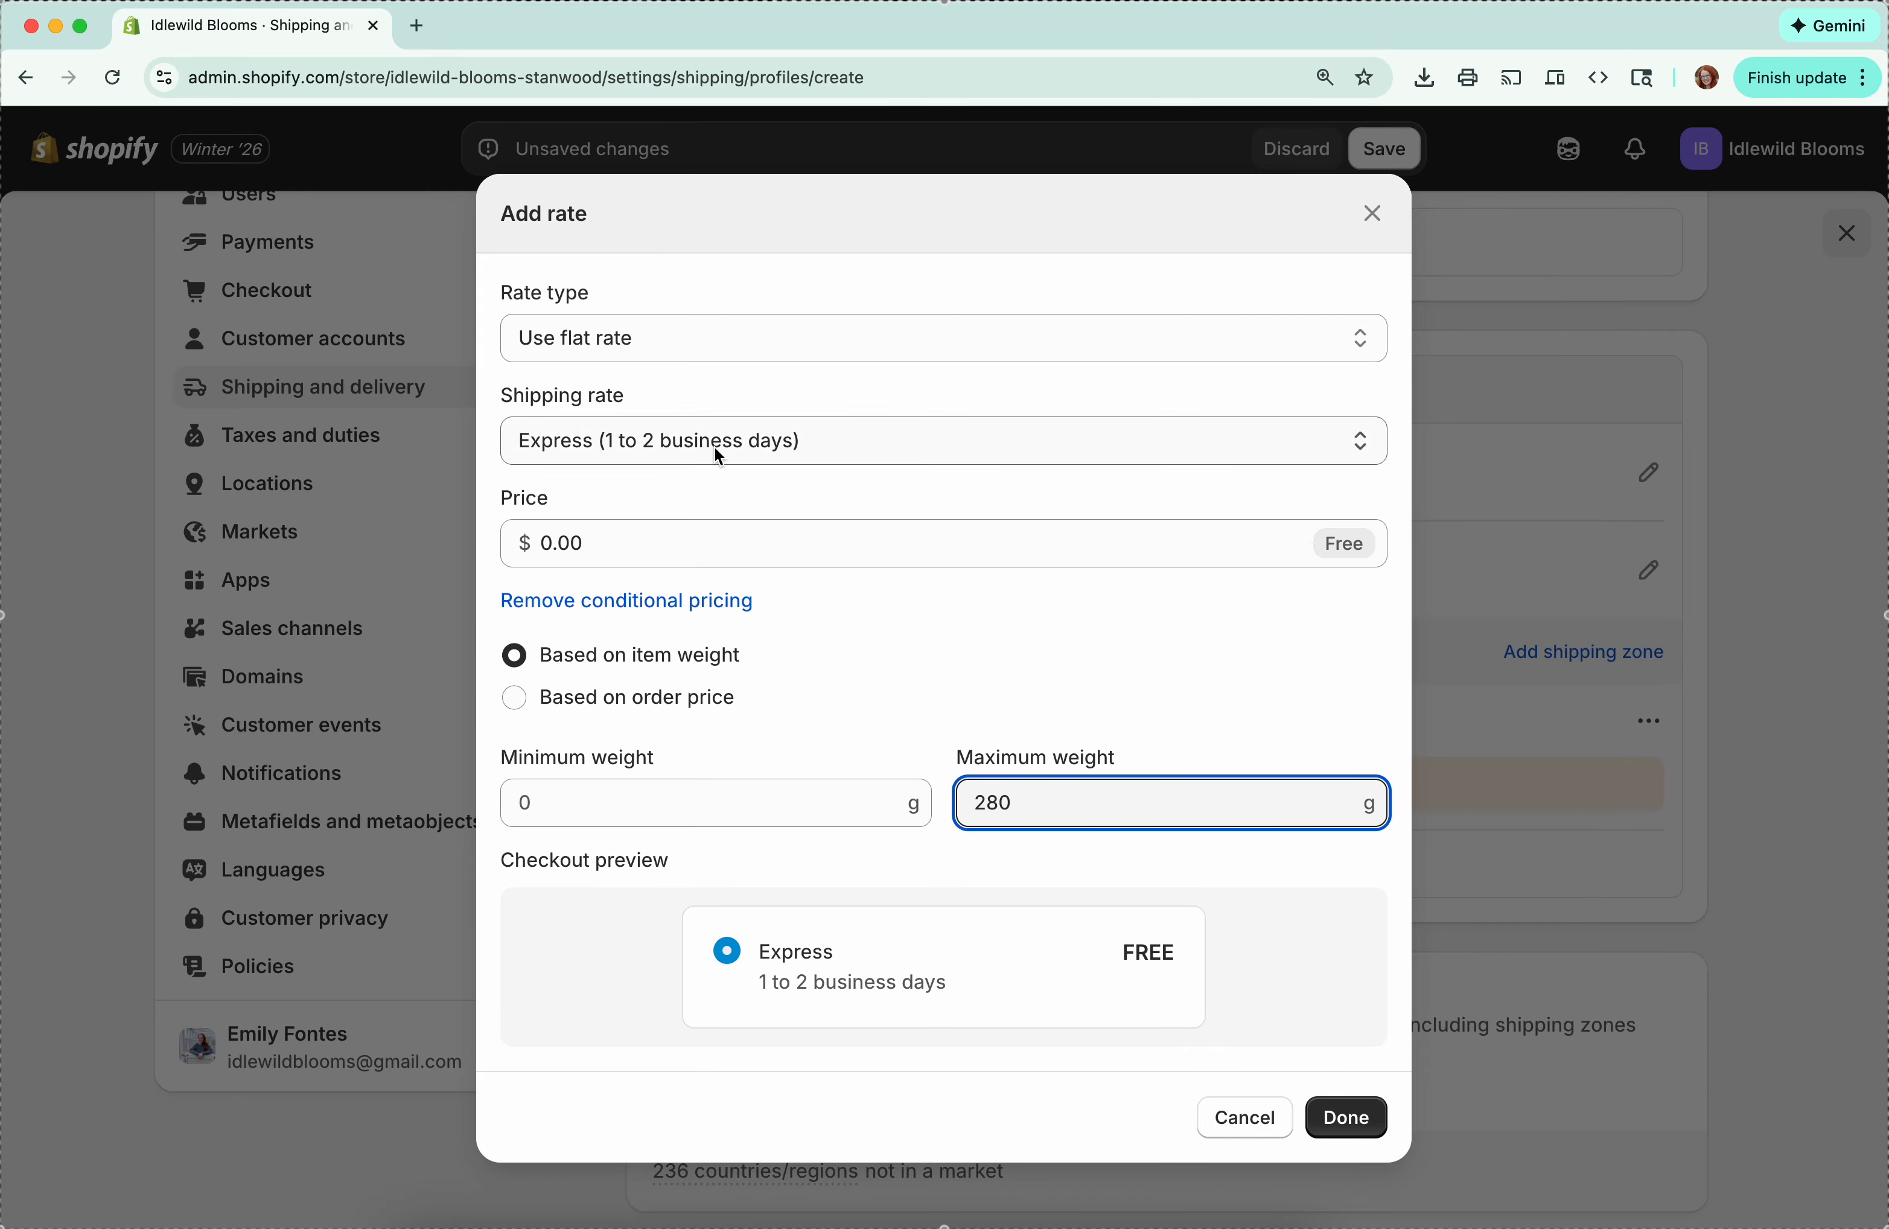
Step: Set the price of the new flat rate to $10
click(635, 539)
key(BackSpace)
key(BackSpace)
key(BackSpace)
key(BackSpace)
text(10)
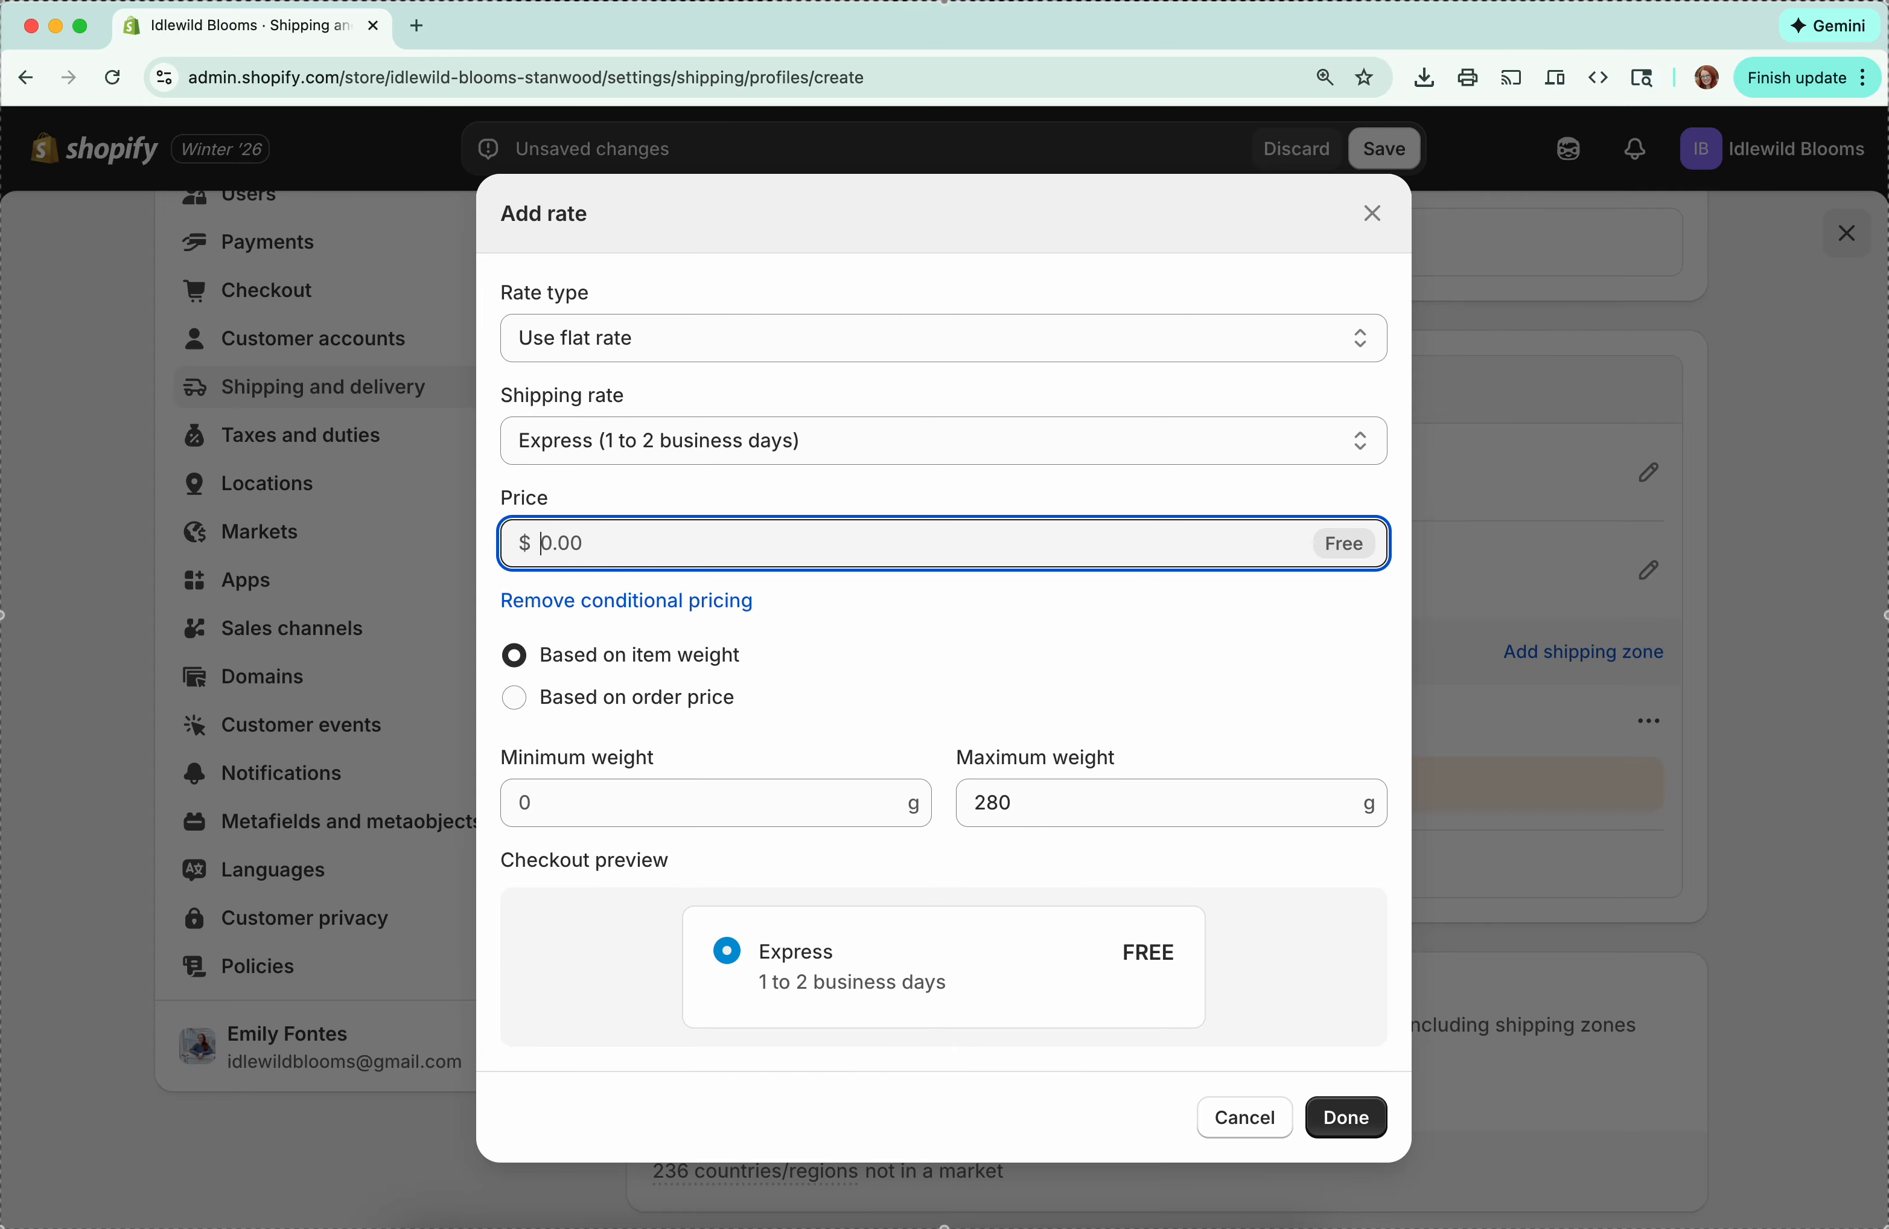
Step: Make the shipping rate Custom, name it "Shipping 1-4 Tubers" and add it to the zone
click(795, 429)
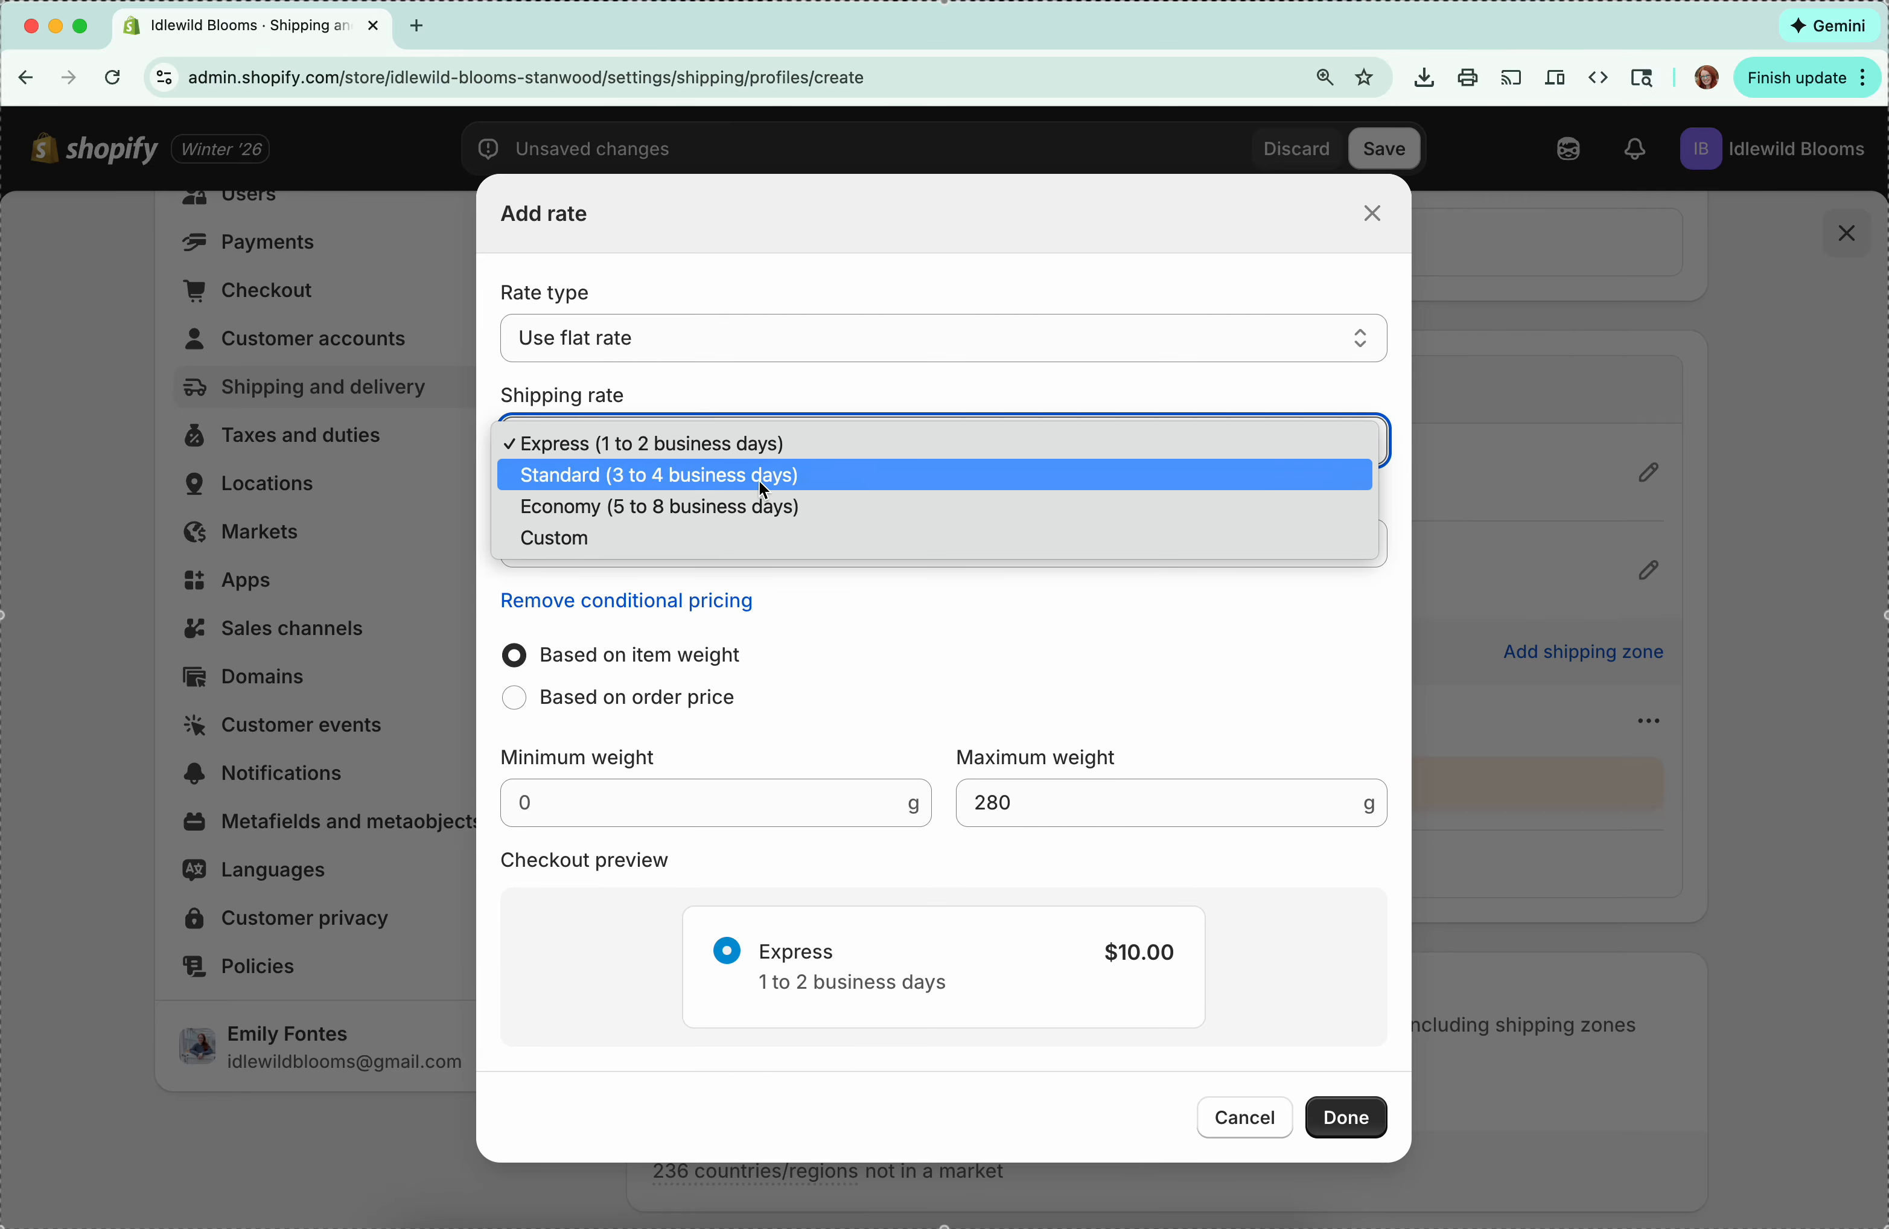
click(734, 539)
click(582, 517)
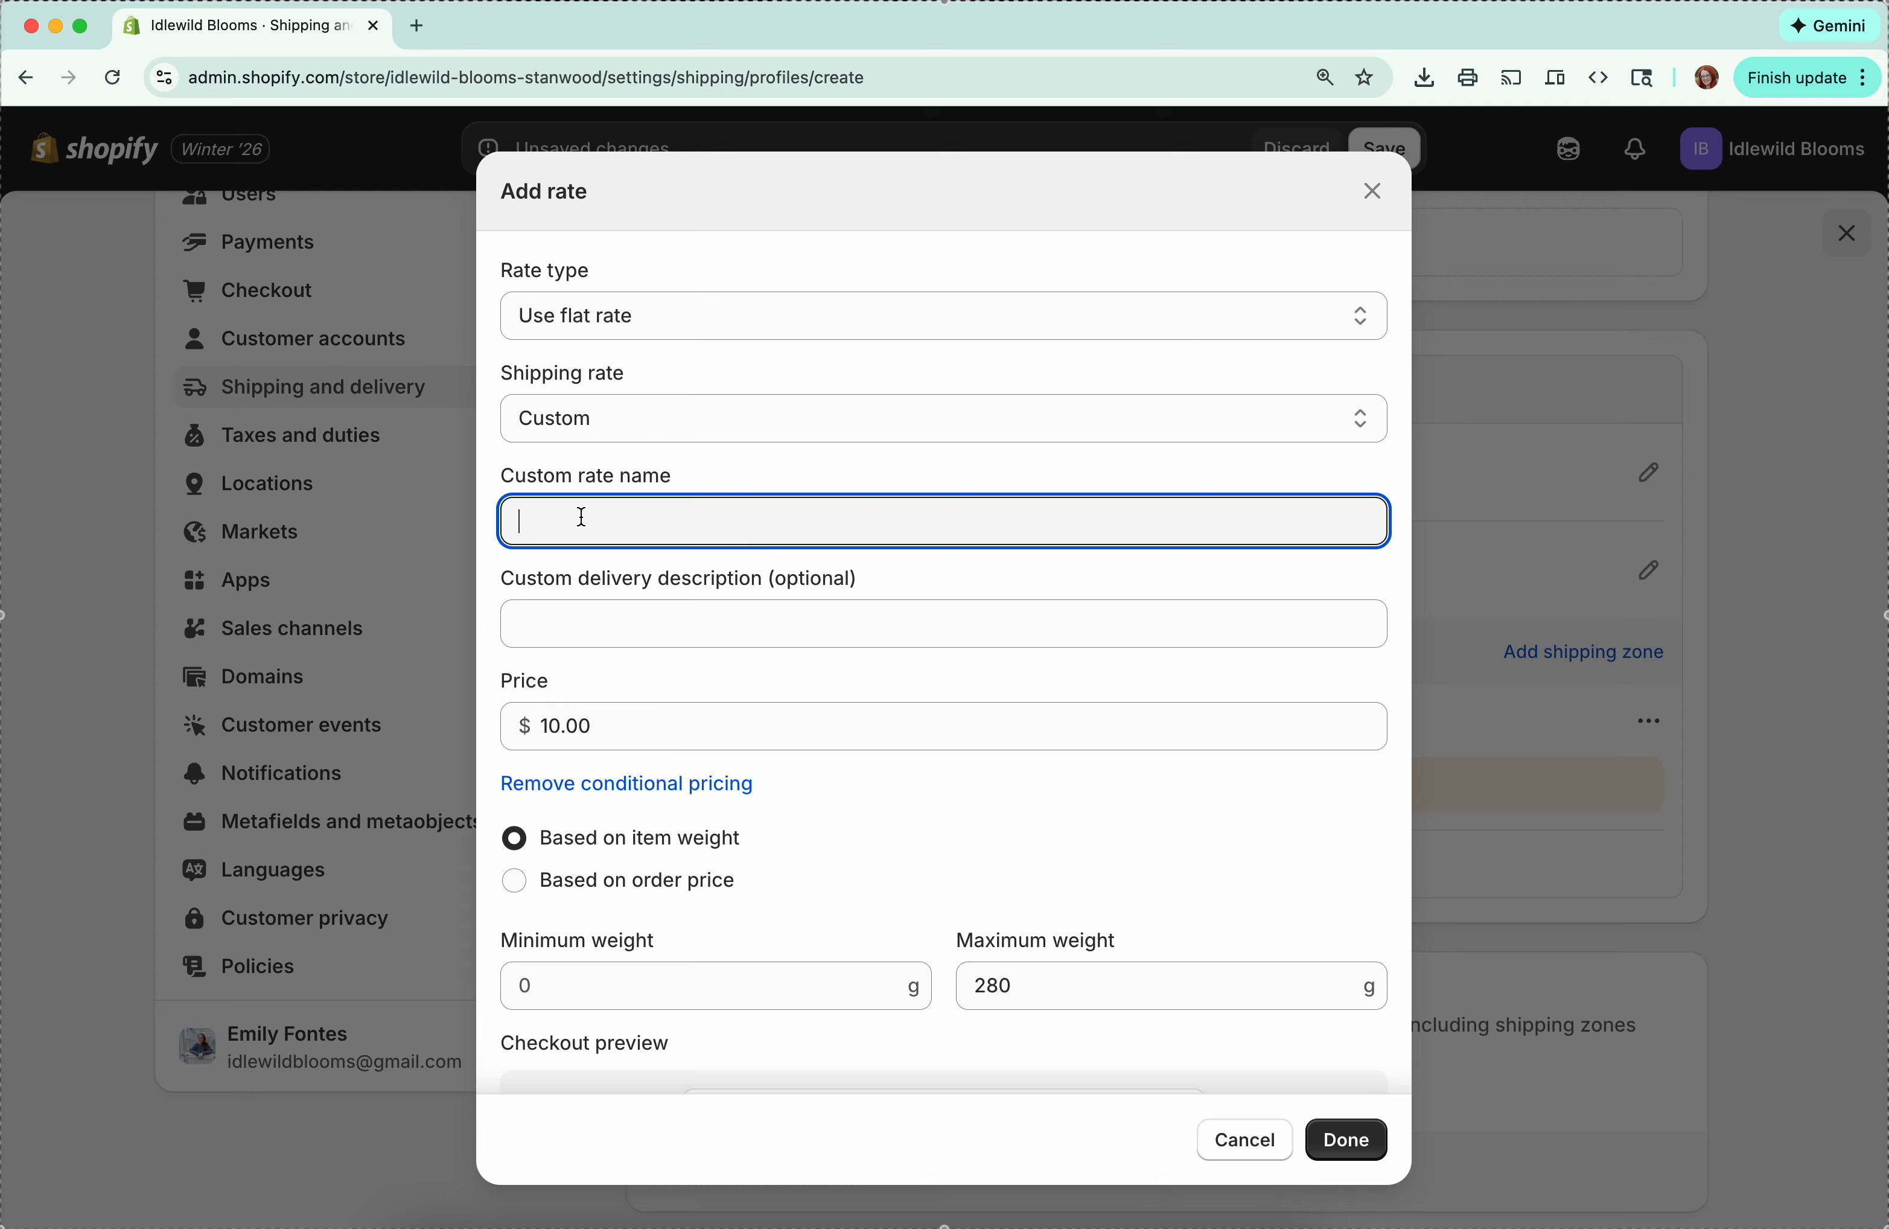
text(1-4 Tuberss)
key(BackSpace)
key(BackSpace)
text(s)
click(518, 521)
text(Shipping)
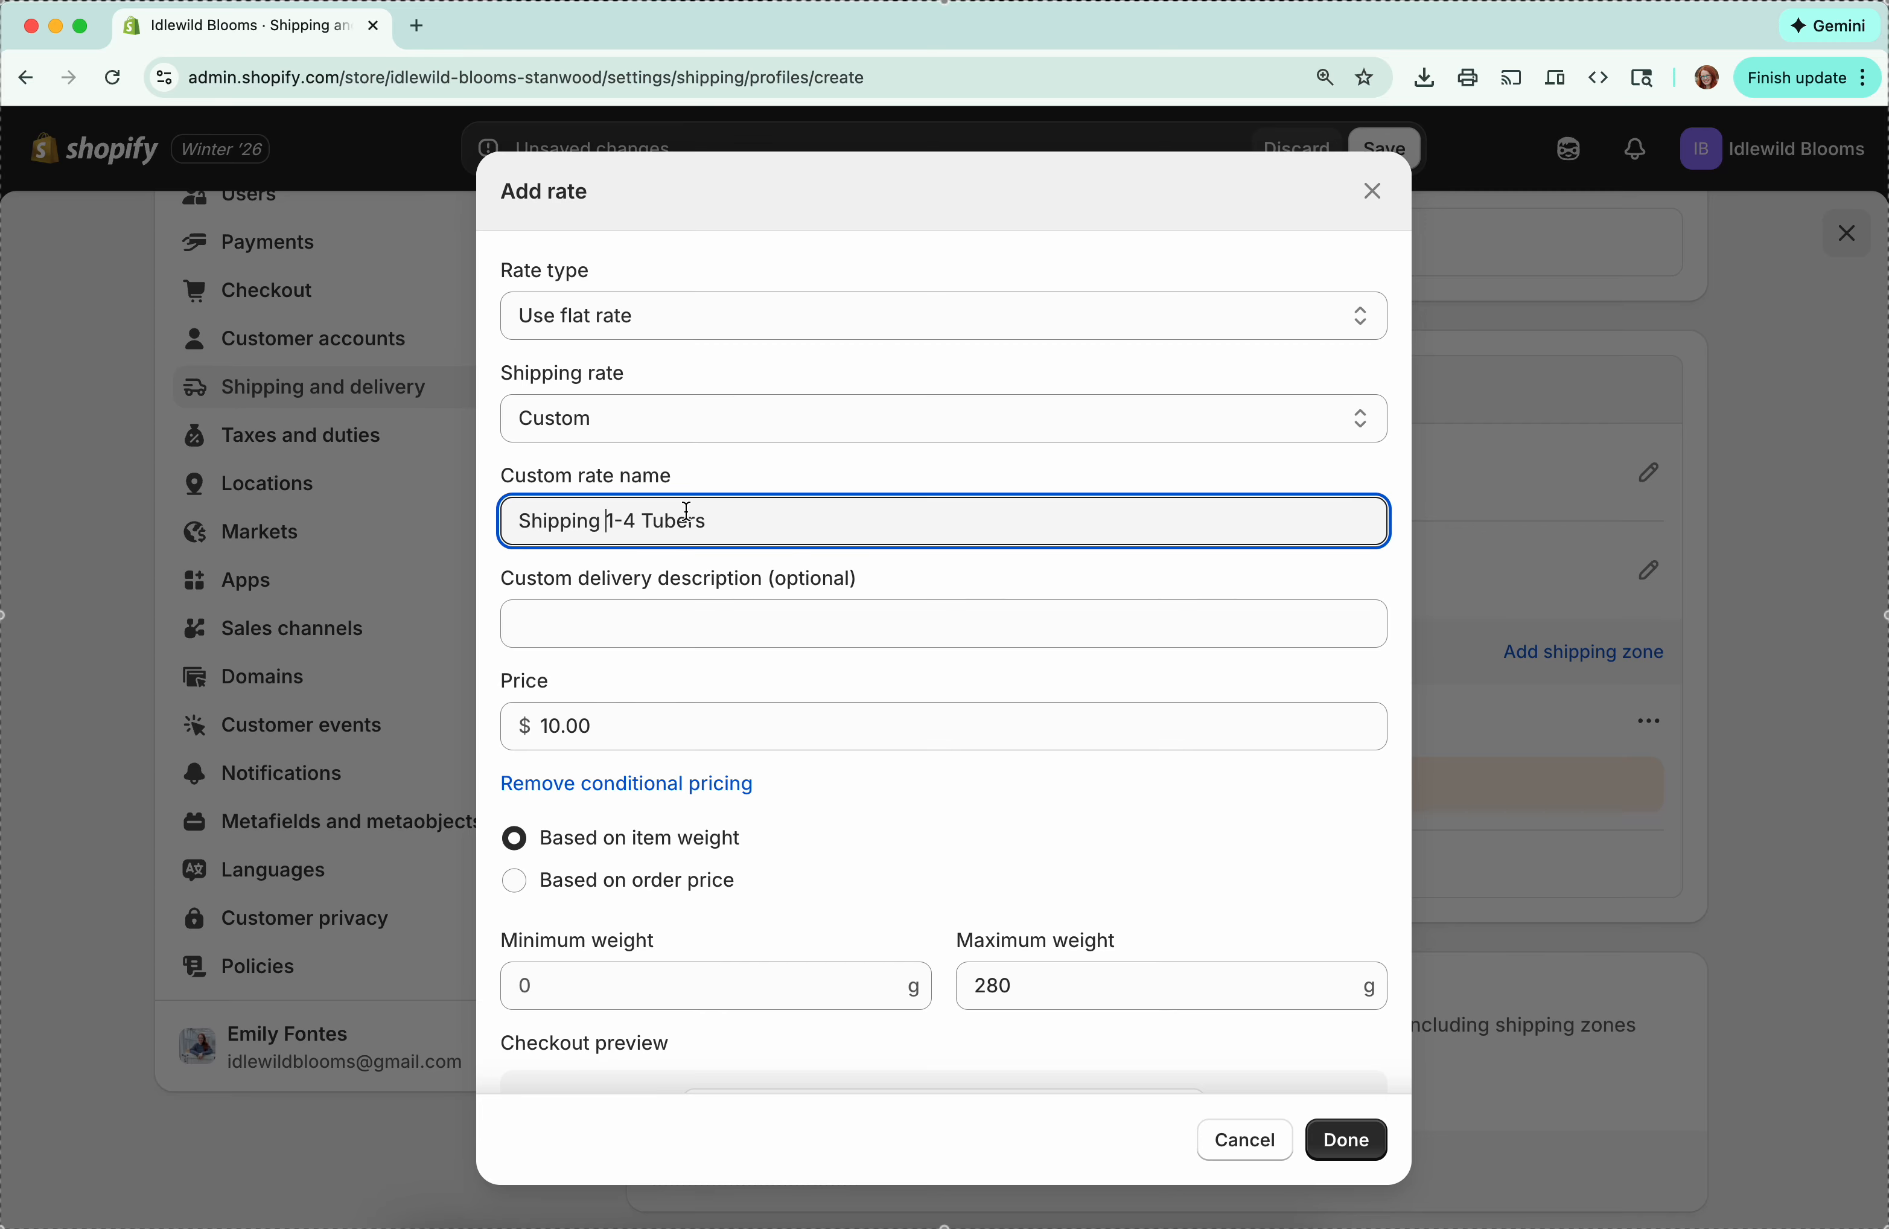
scroll(714, 572, down, 3)
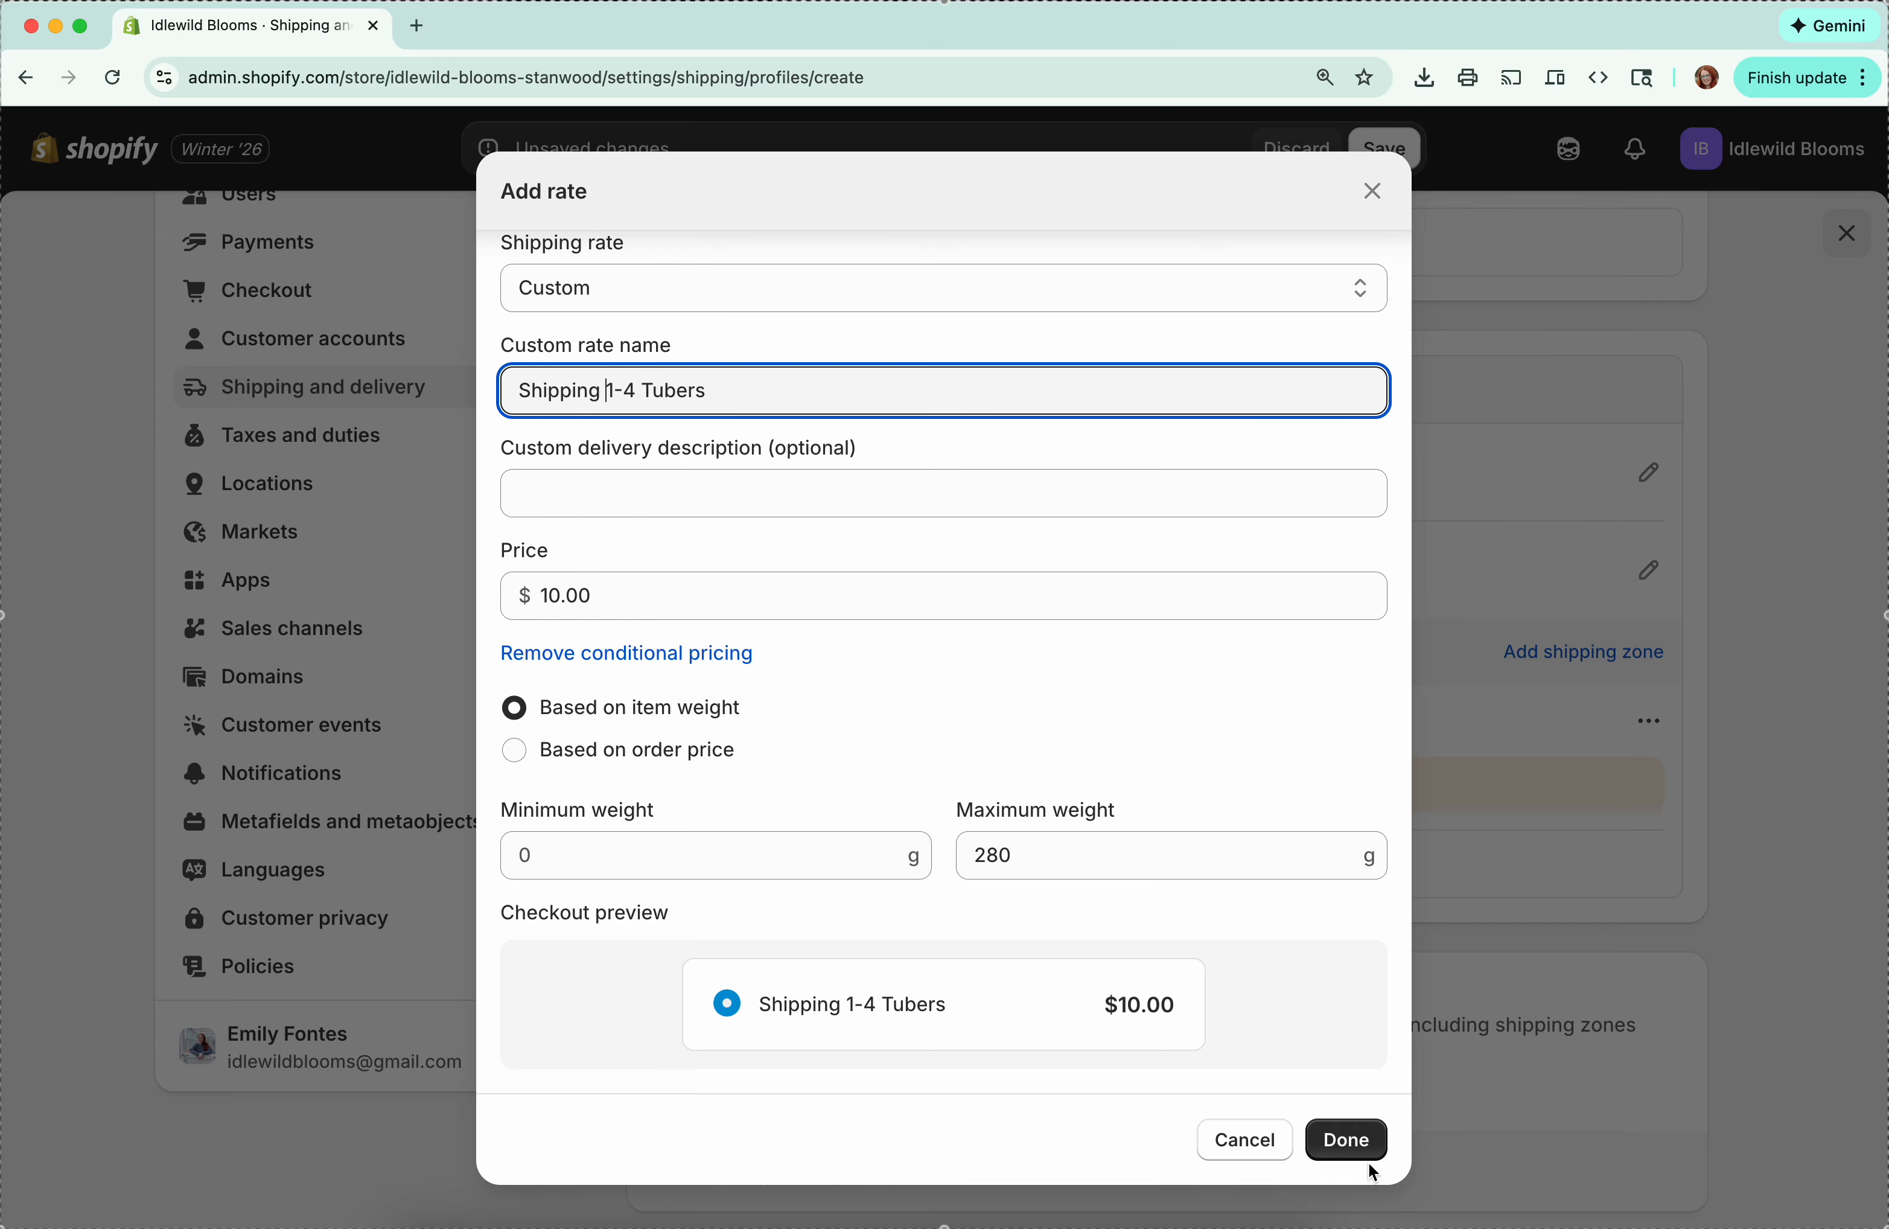
click(1356, 1141)
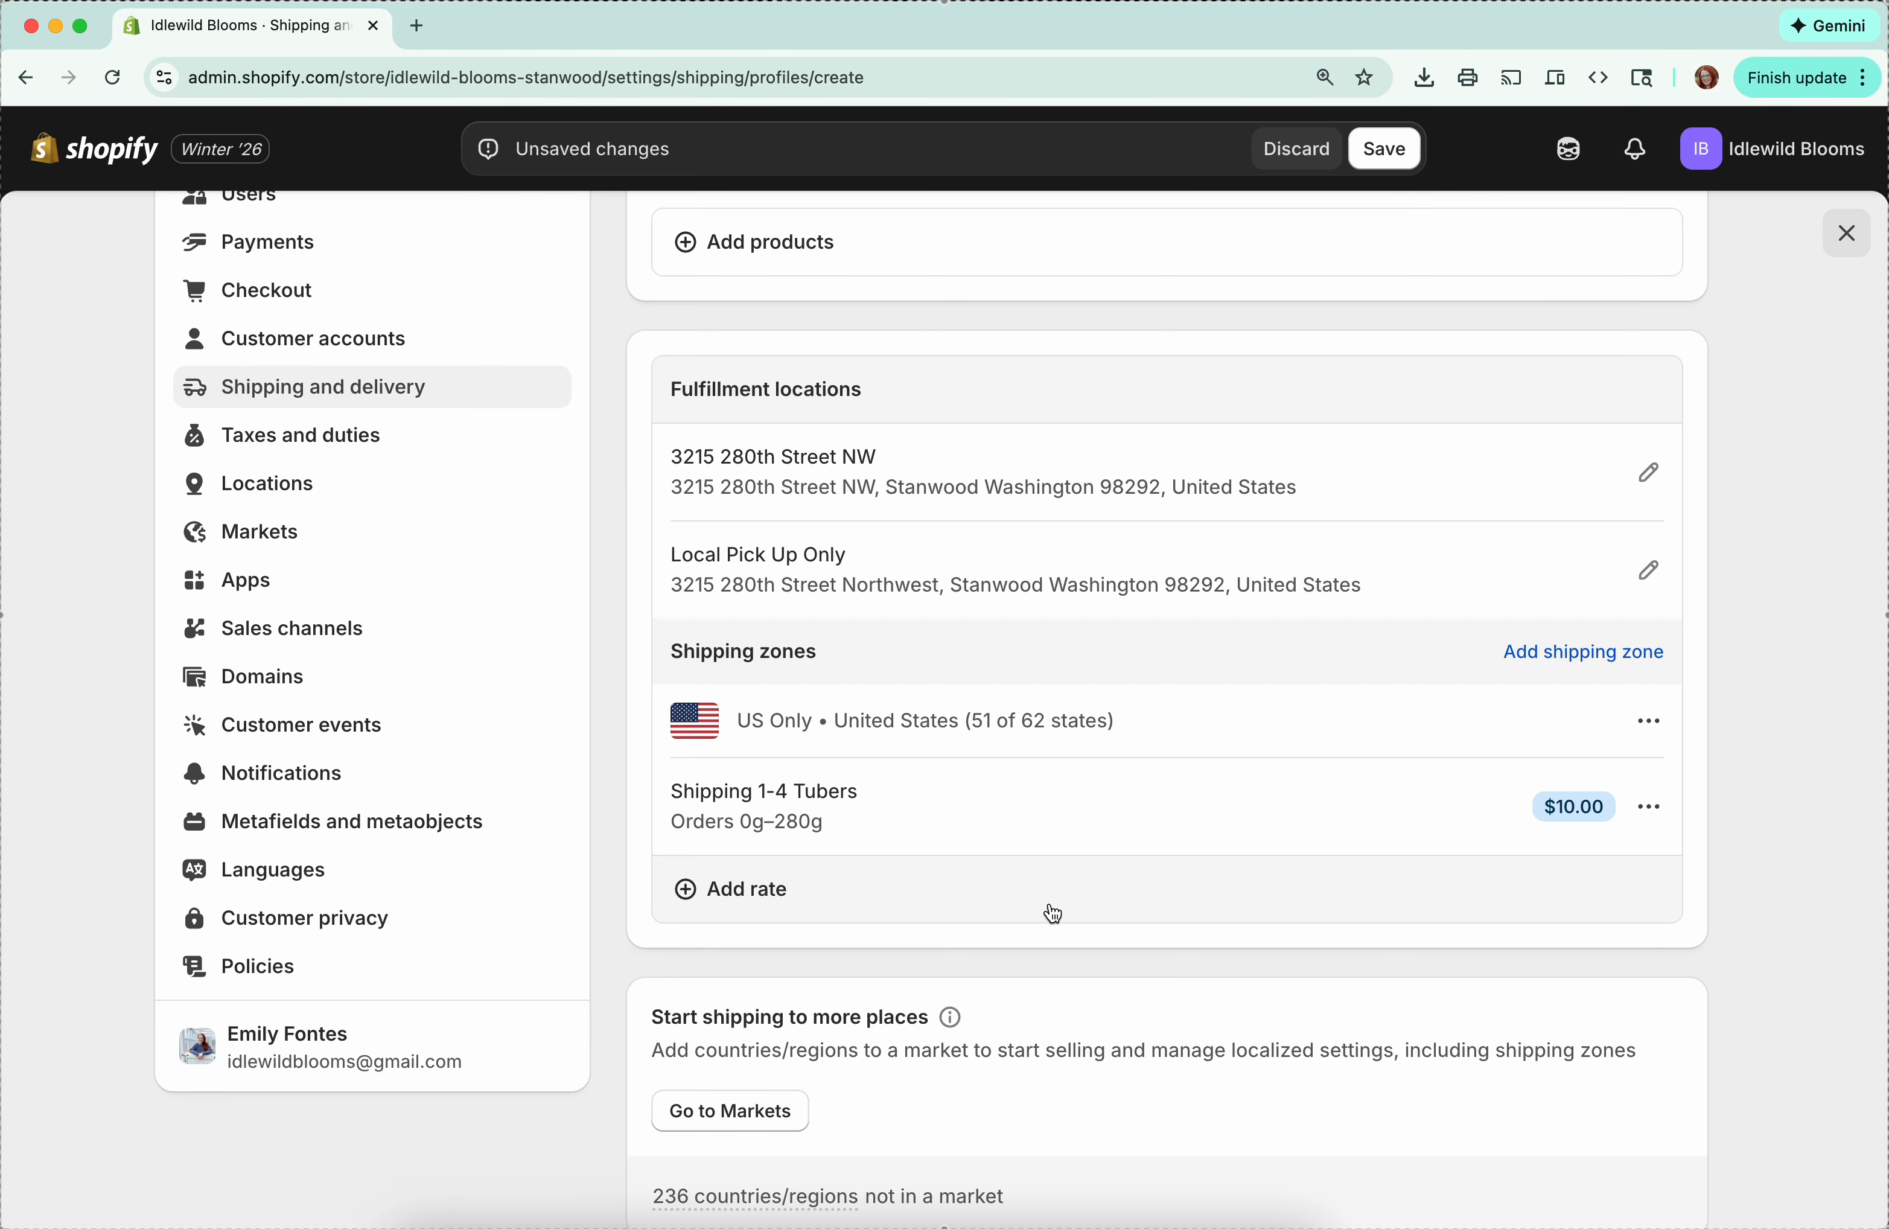
Step: Start another flat rate for the US Only zone as a Custom shipping rate named "Shipping 5-10 Tubers"
click(738, 902)
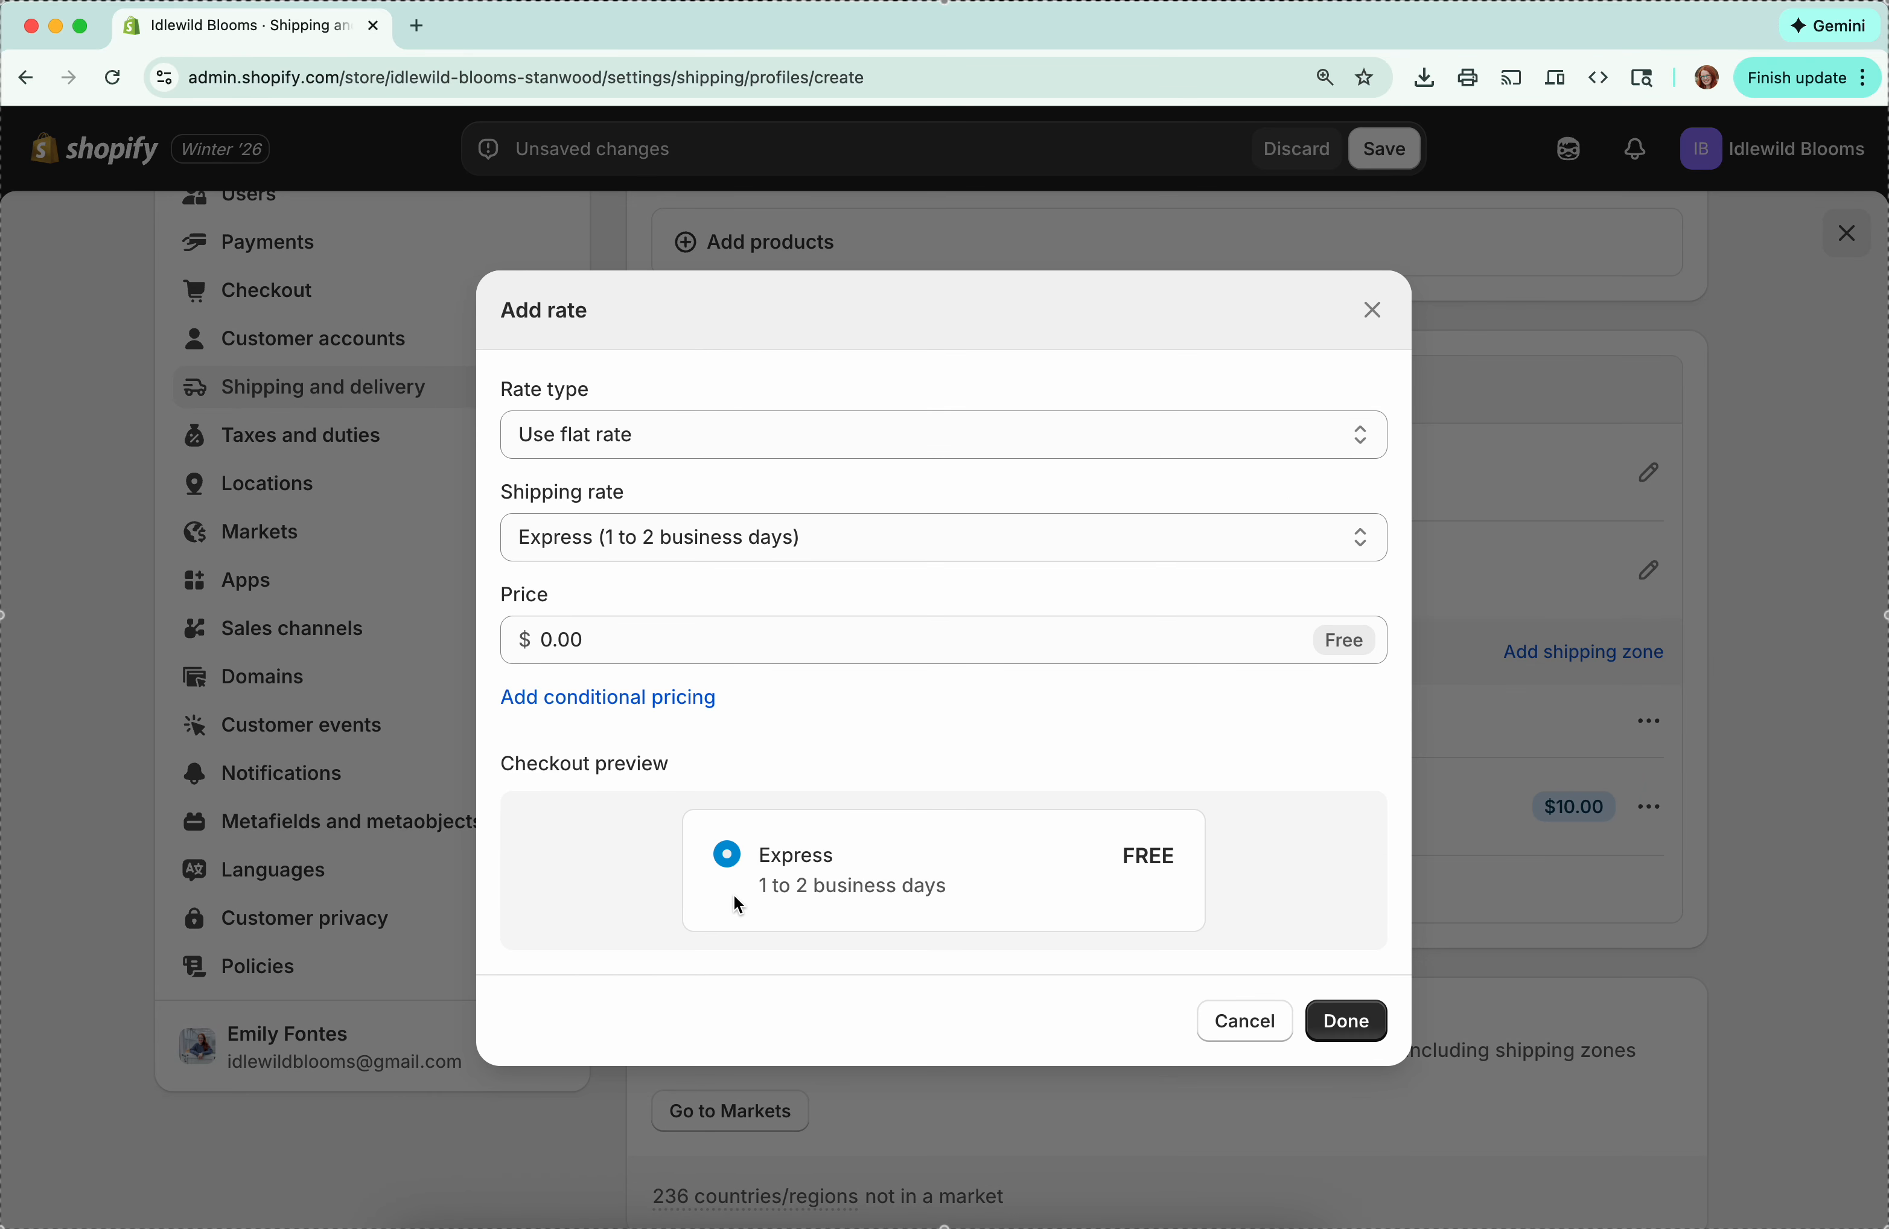
click(688, 548)
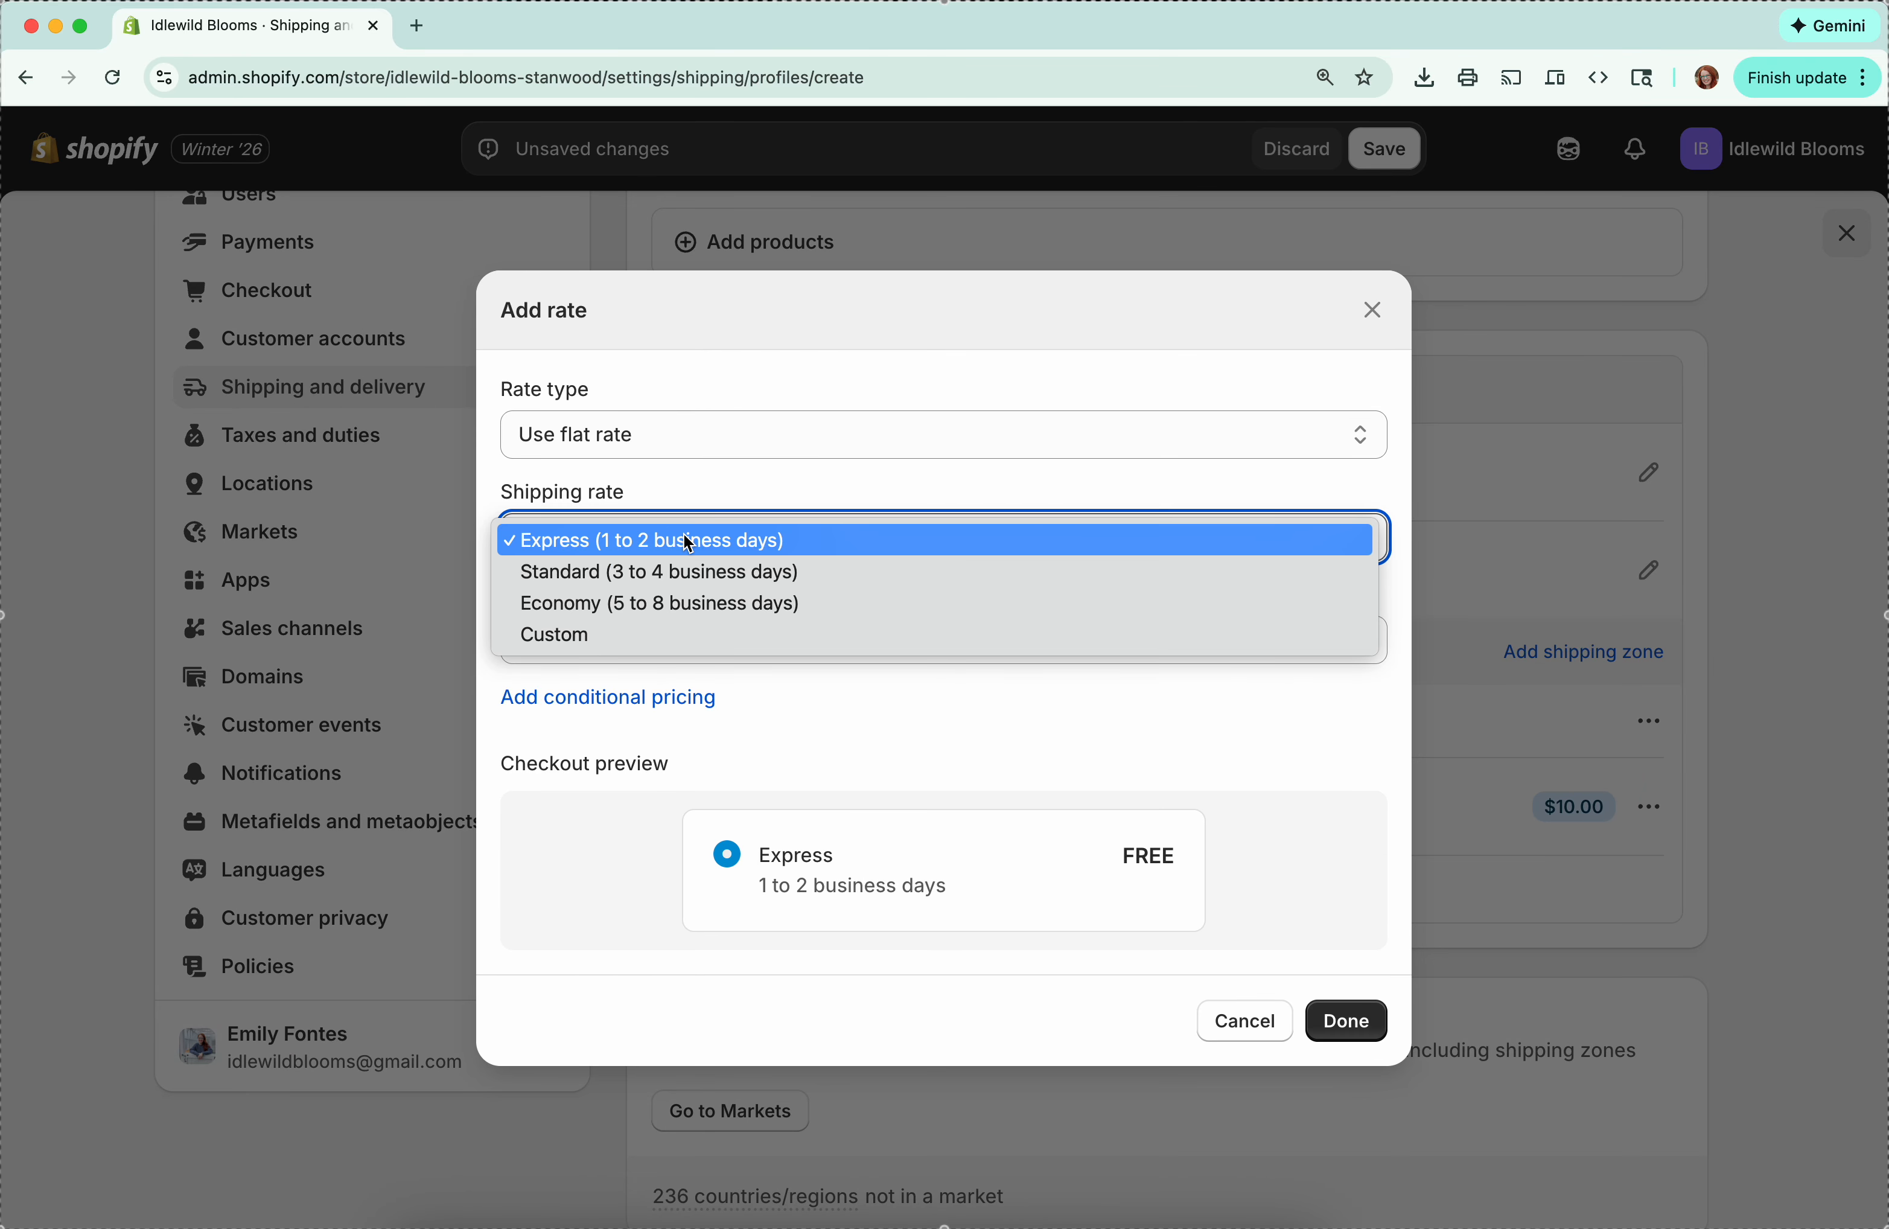
click(682, 636)
click(624, 556)
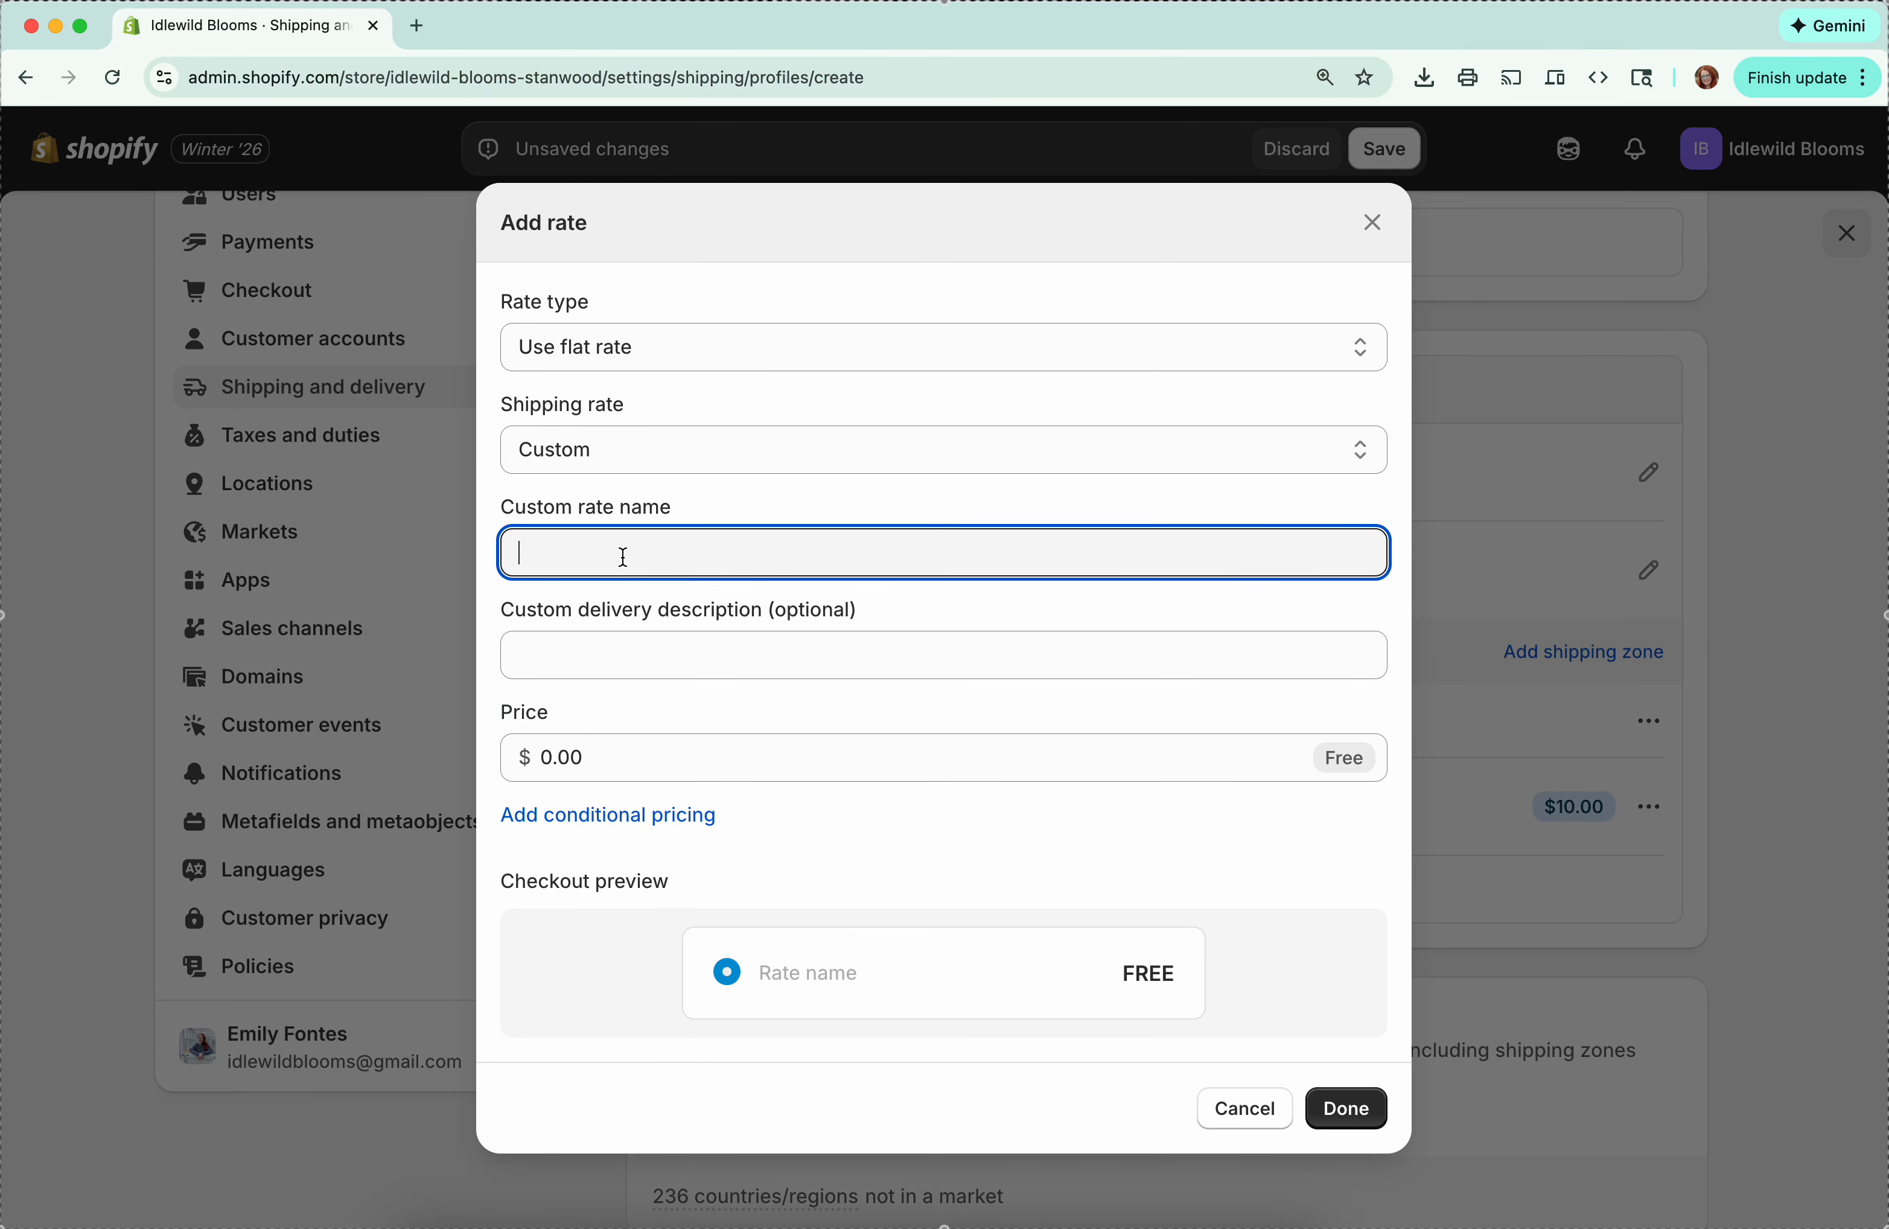
text(Shippping)
key(BackSpace)
key(BackSpace)
key(BackSpace)
key(BackSpace)
key(BackSpace)
text(ping )
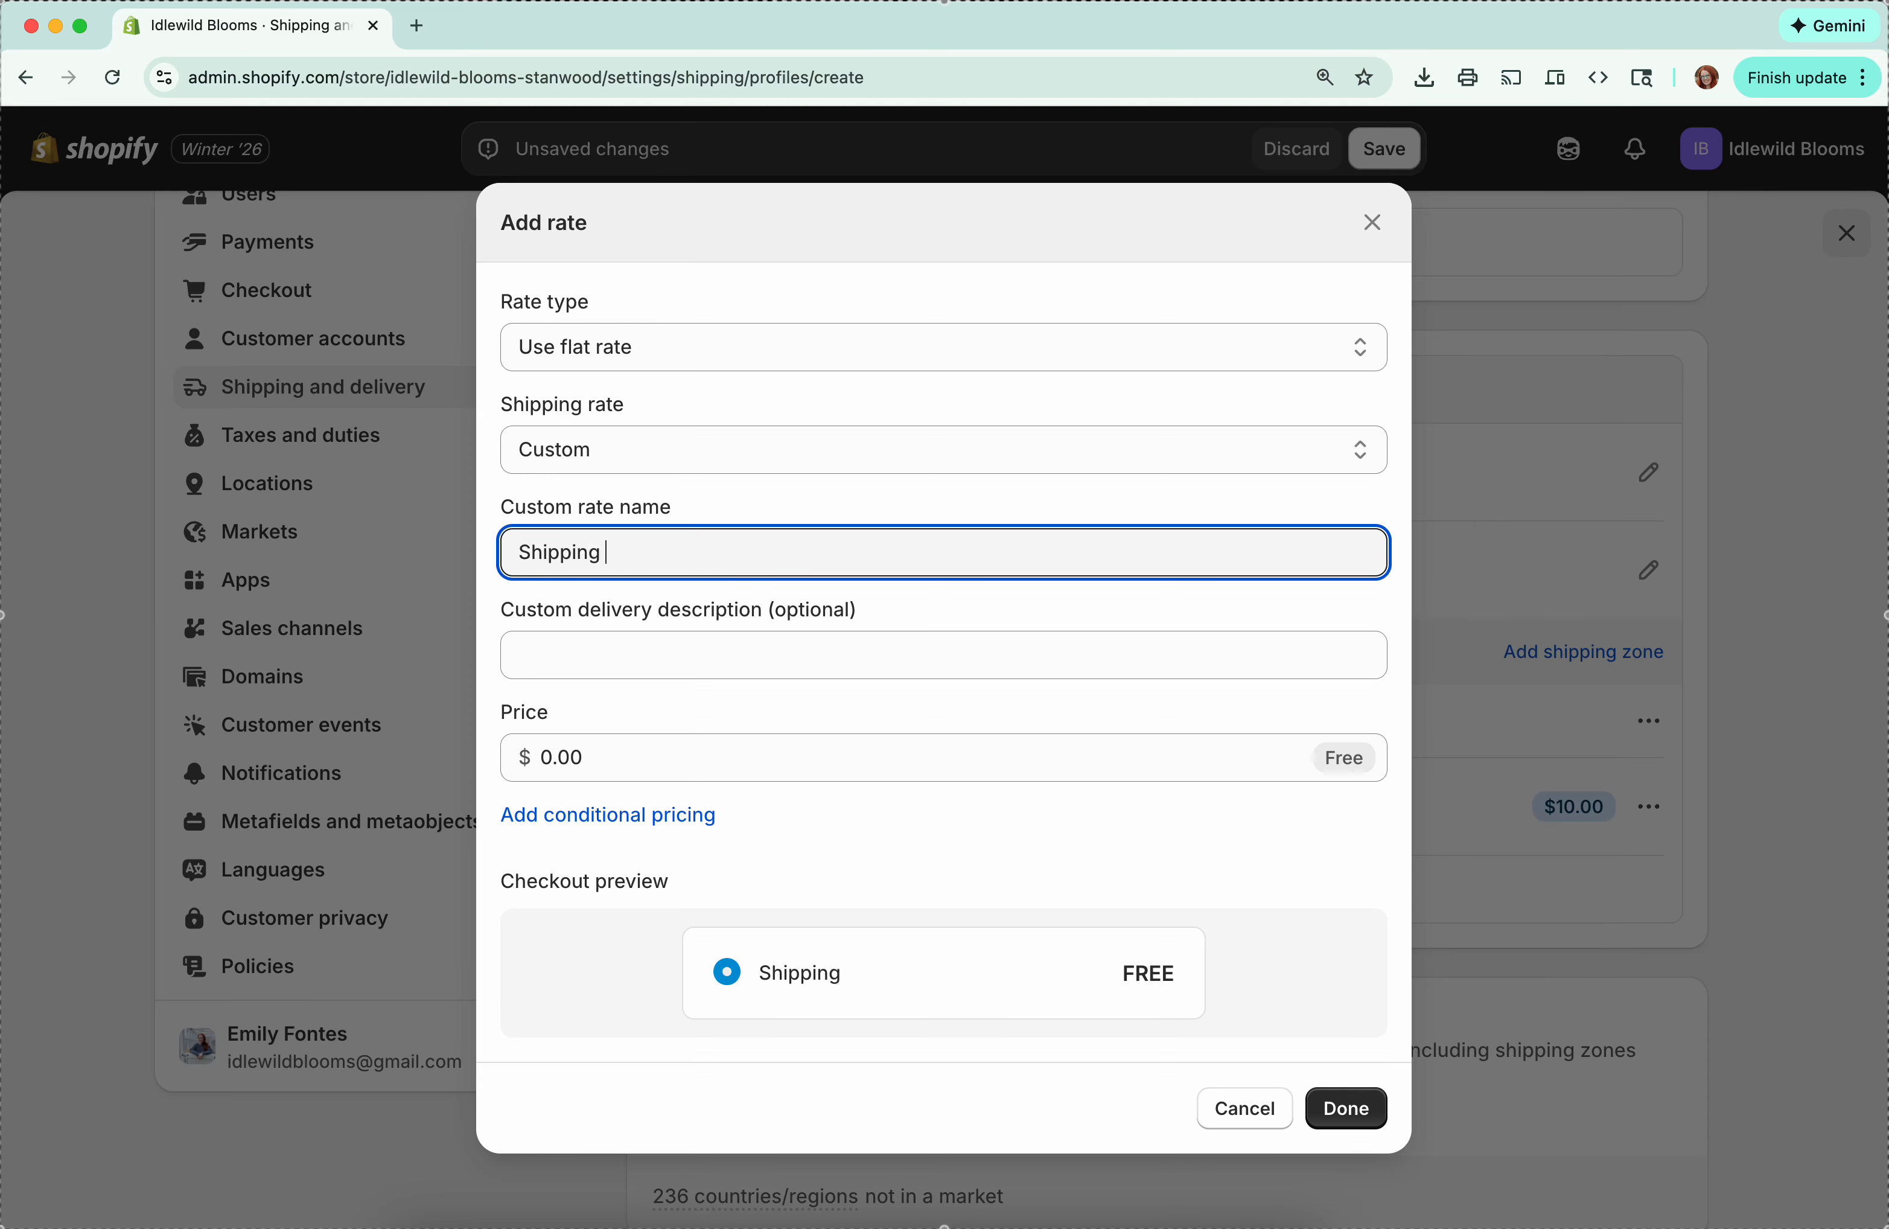
text(5-10 Tubers)
Step: Set the price of the Shipping 5-10 Tubers rate to $15.00
click(605, 756)
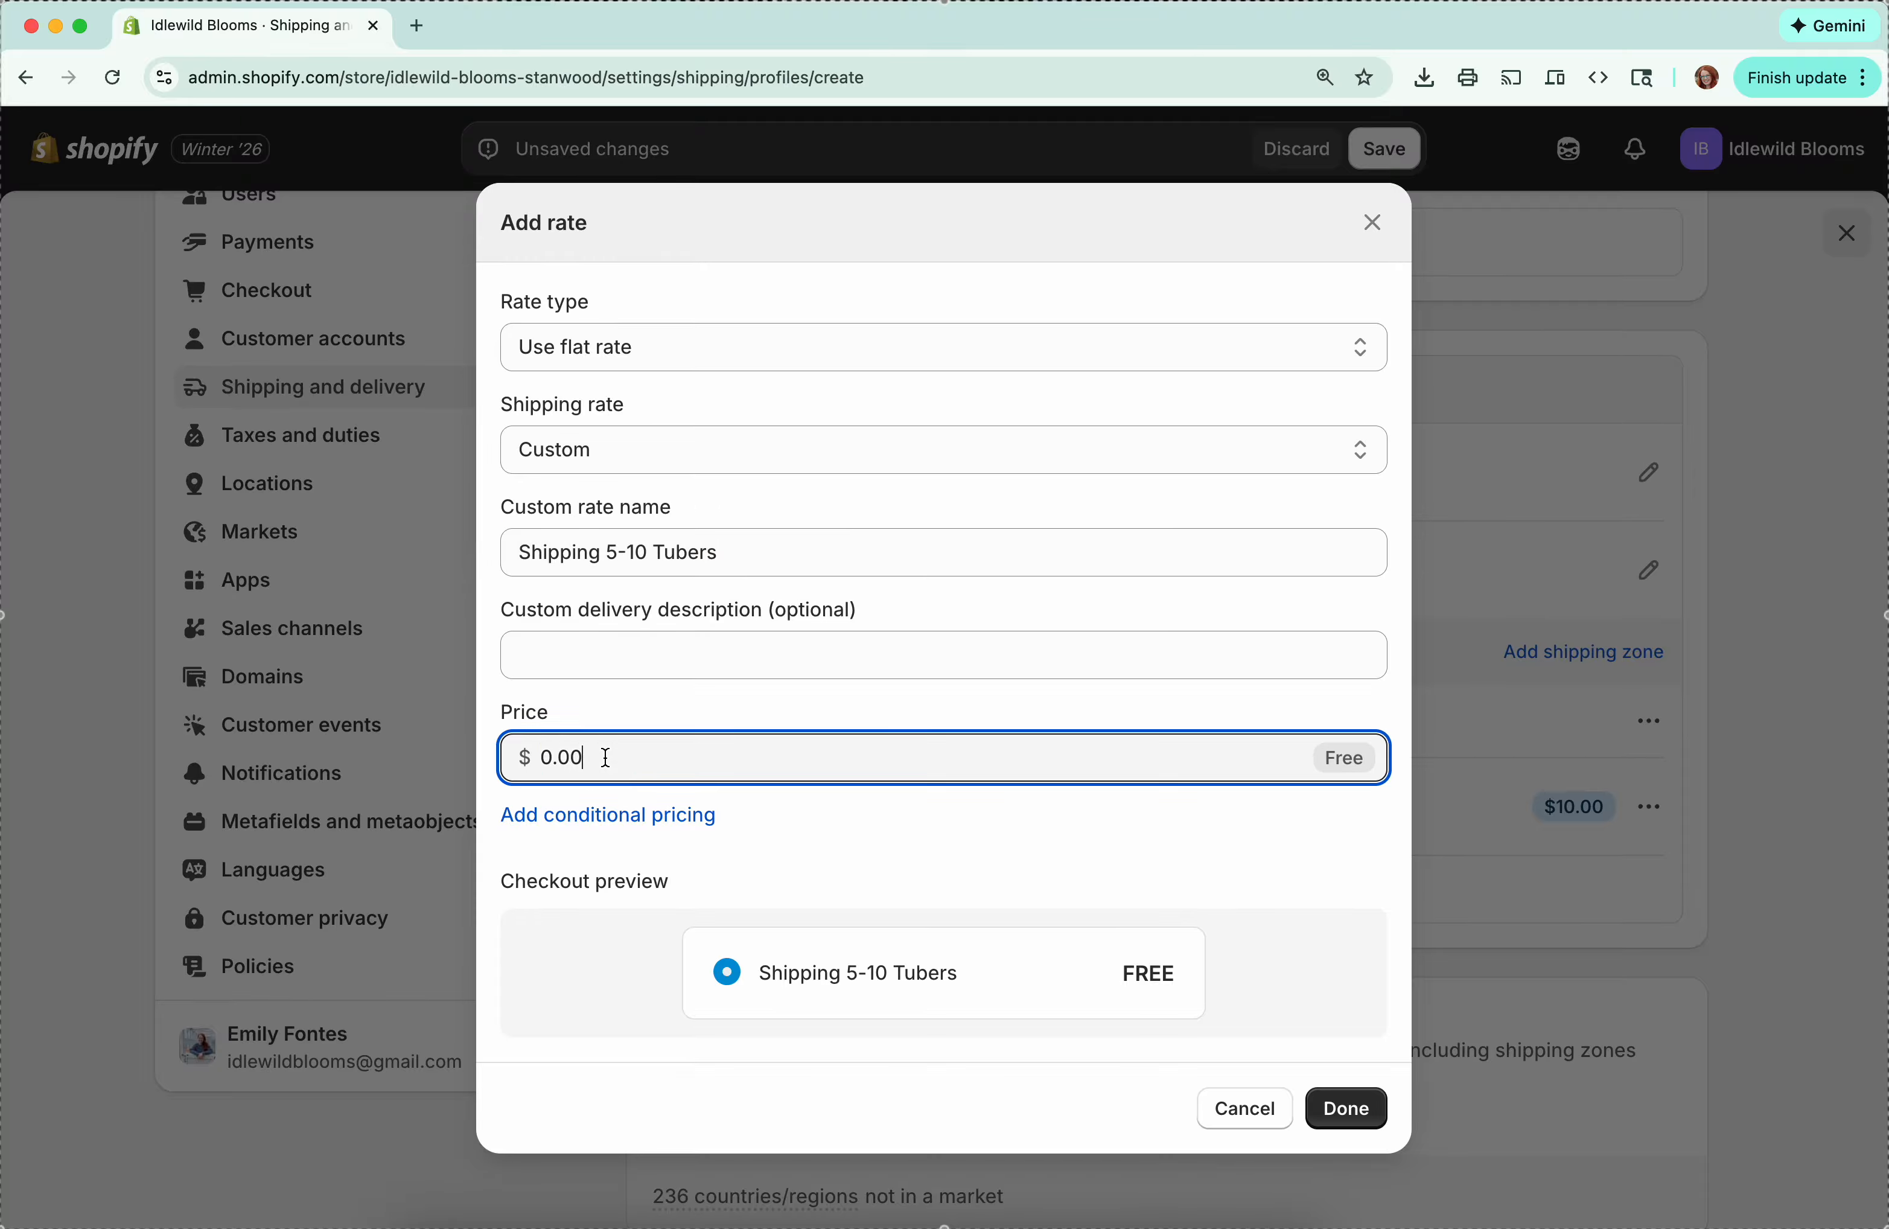
text(15)
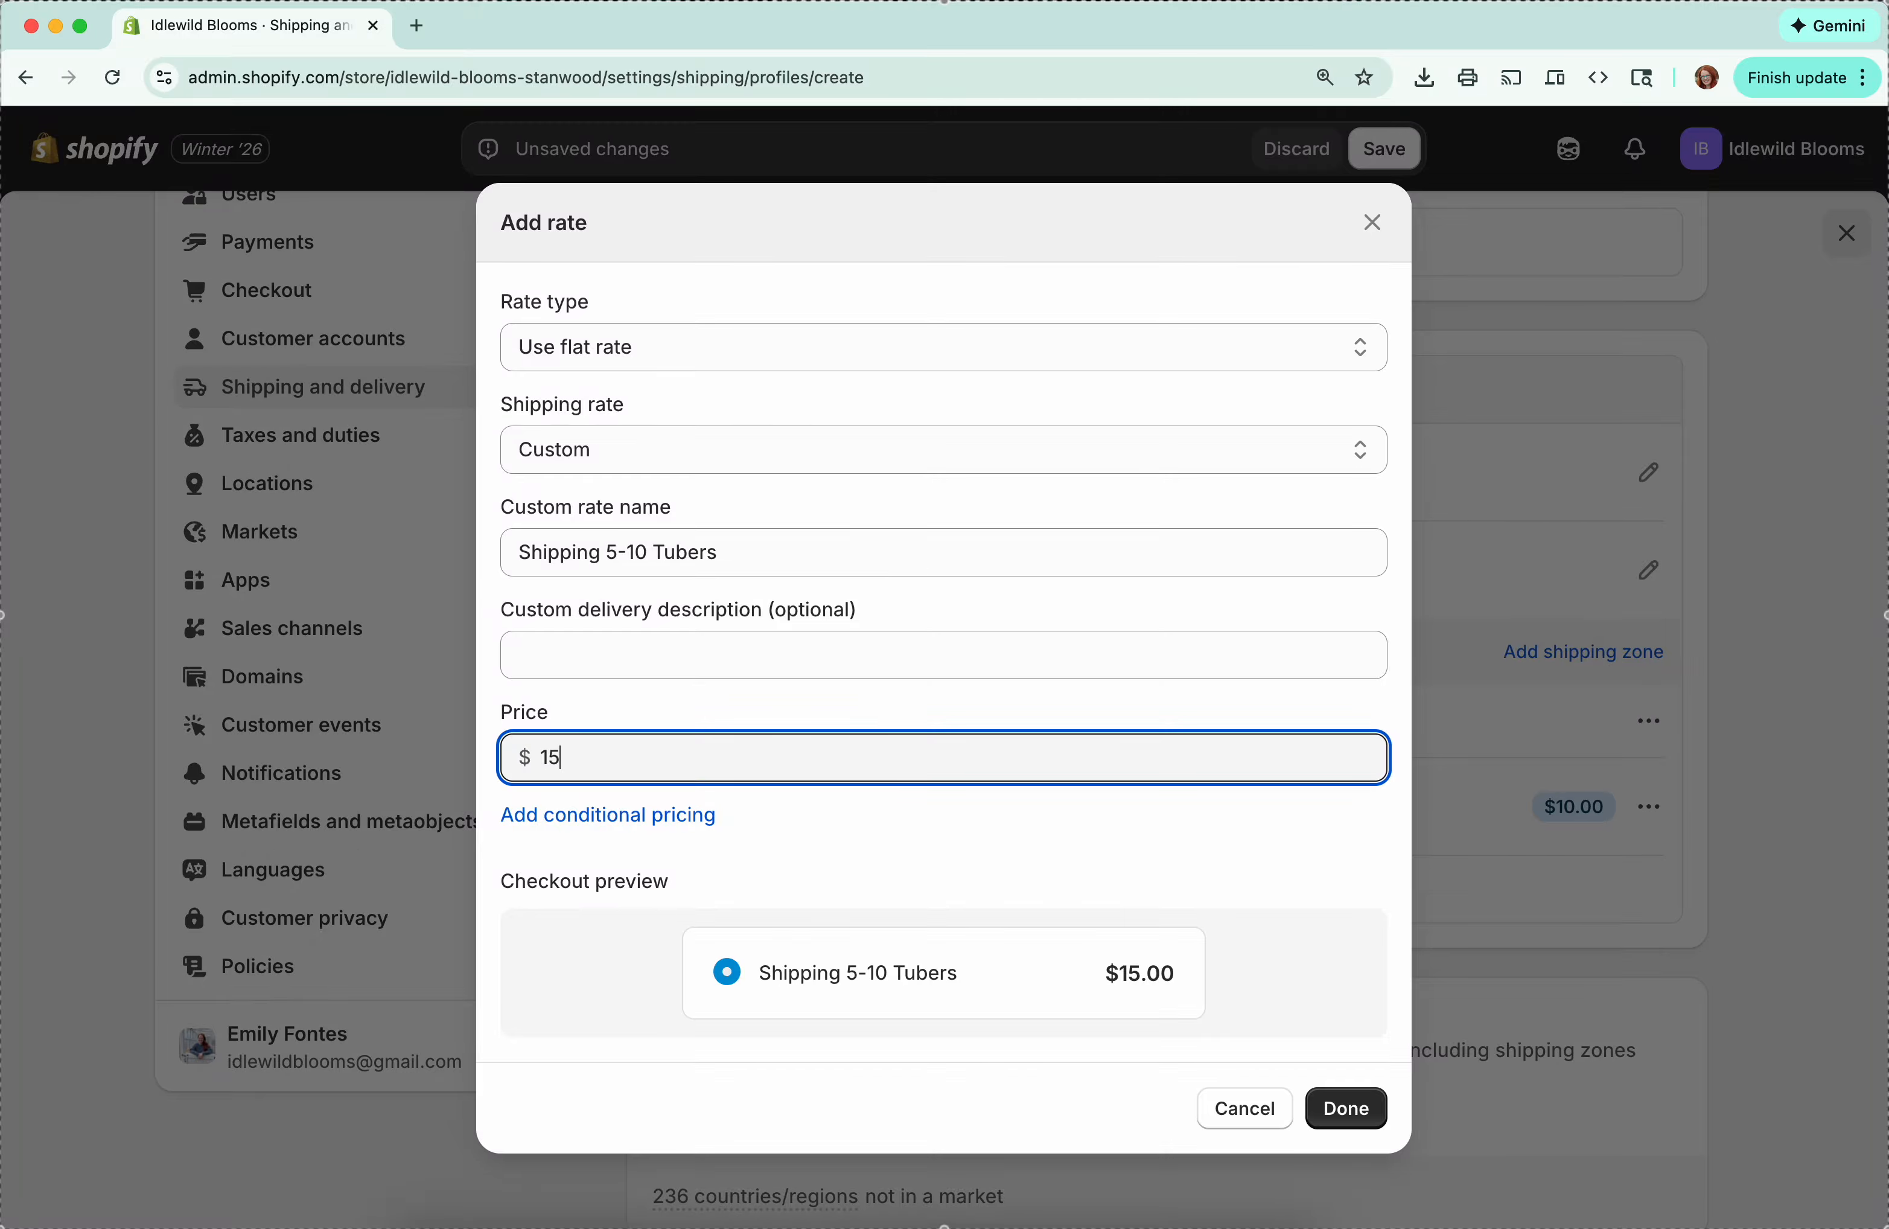
text(.00)
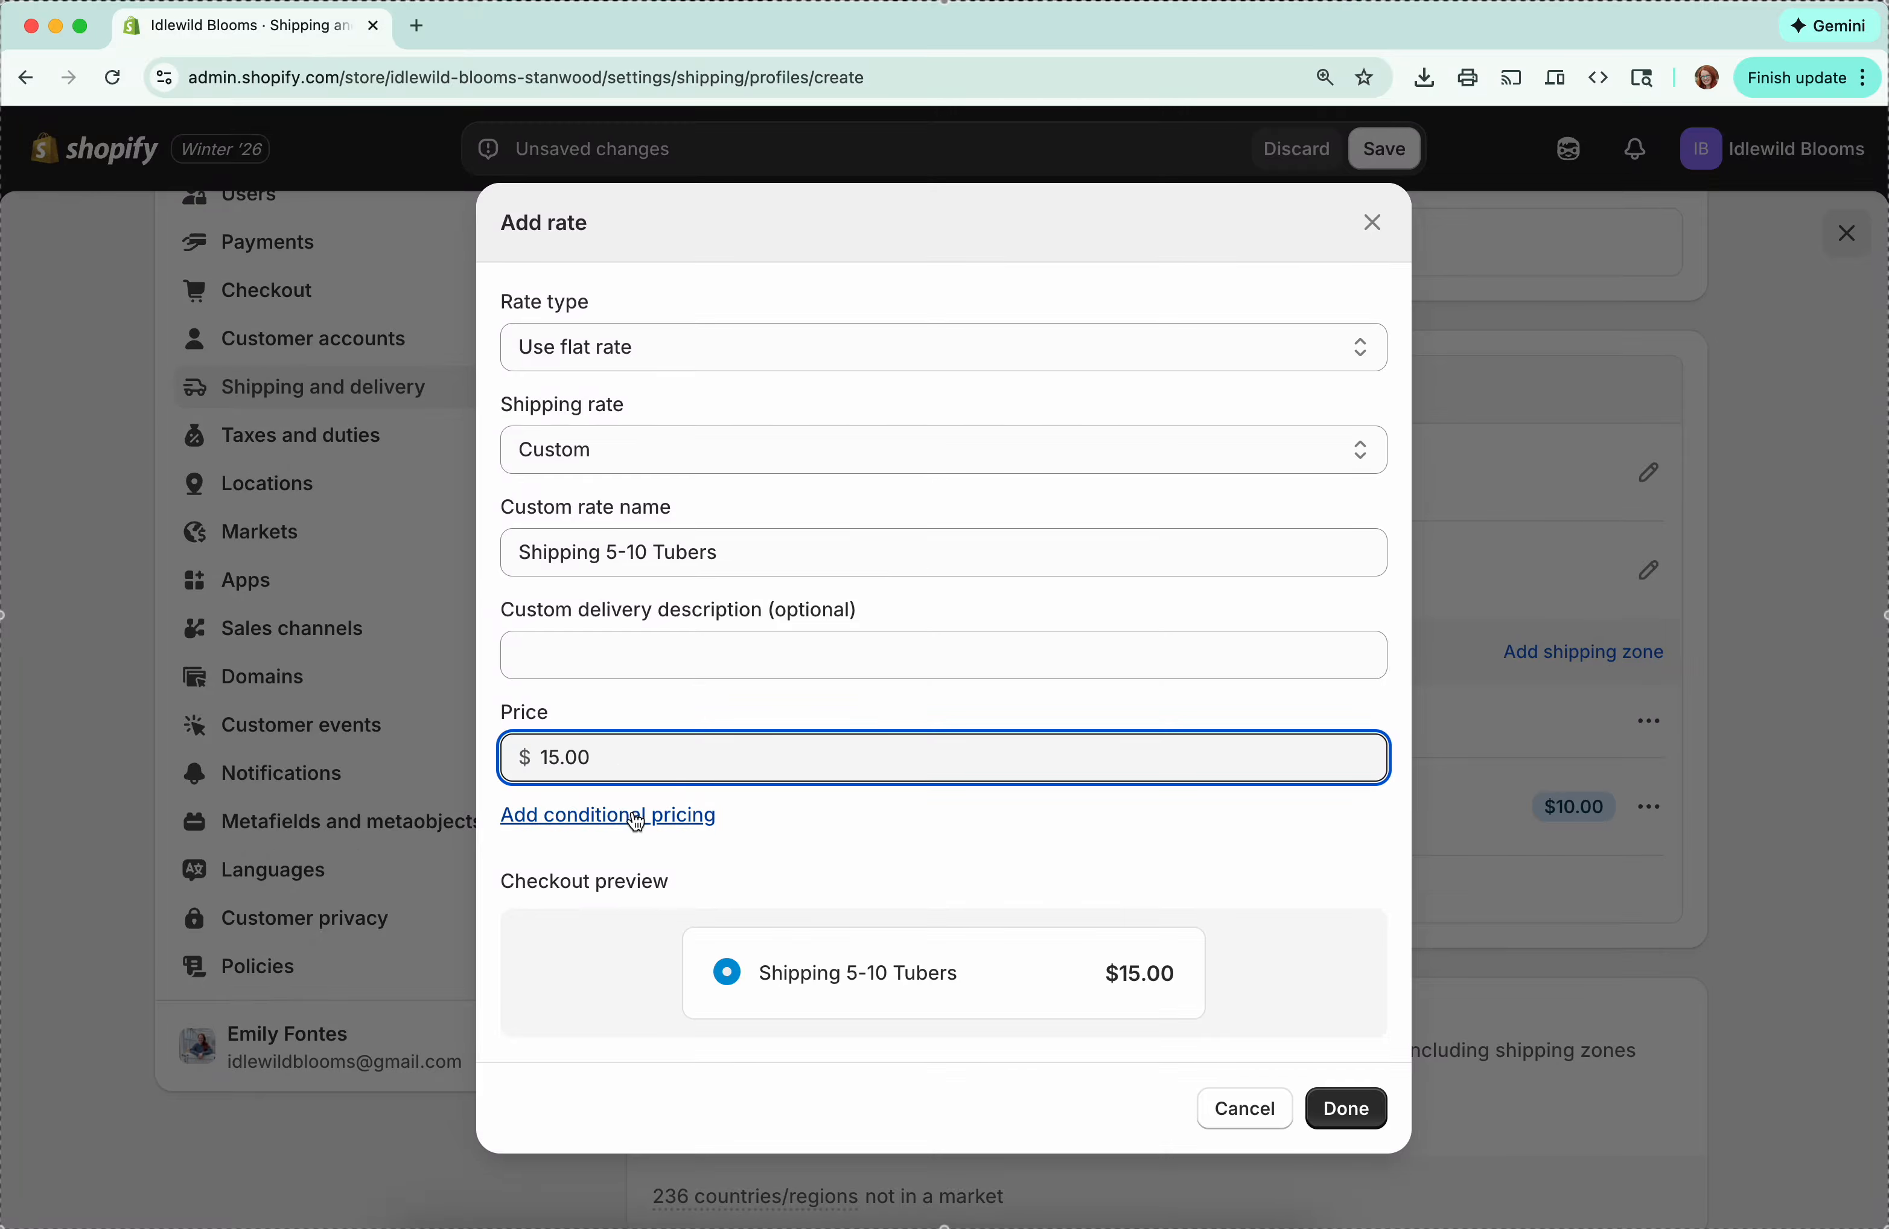
Step: Add conditional pricing based on item weight from 281 g to 700 g and add the rate to the zone
click(635, 814)
scroll(798, 834, down, 2)
click(726, 842)
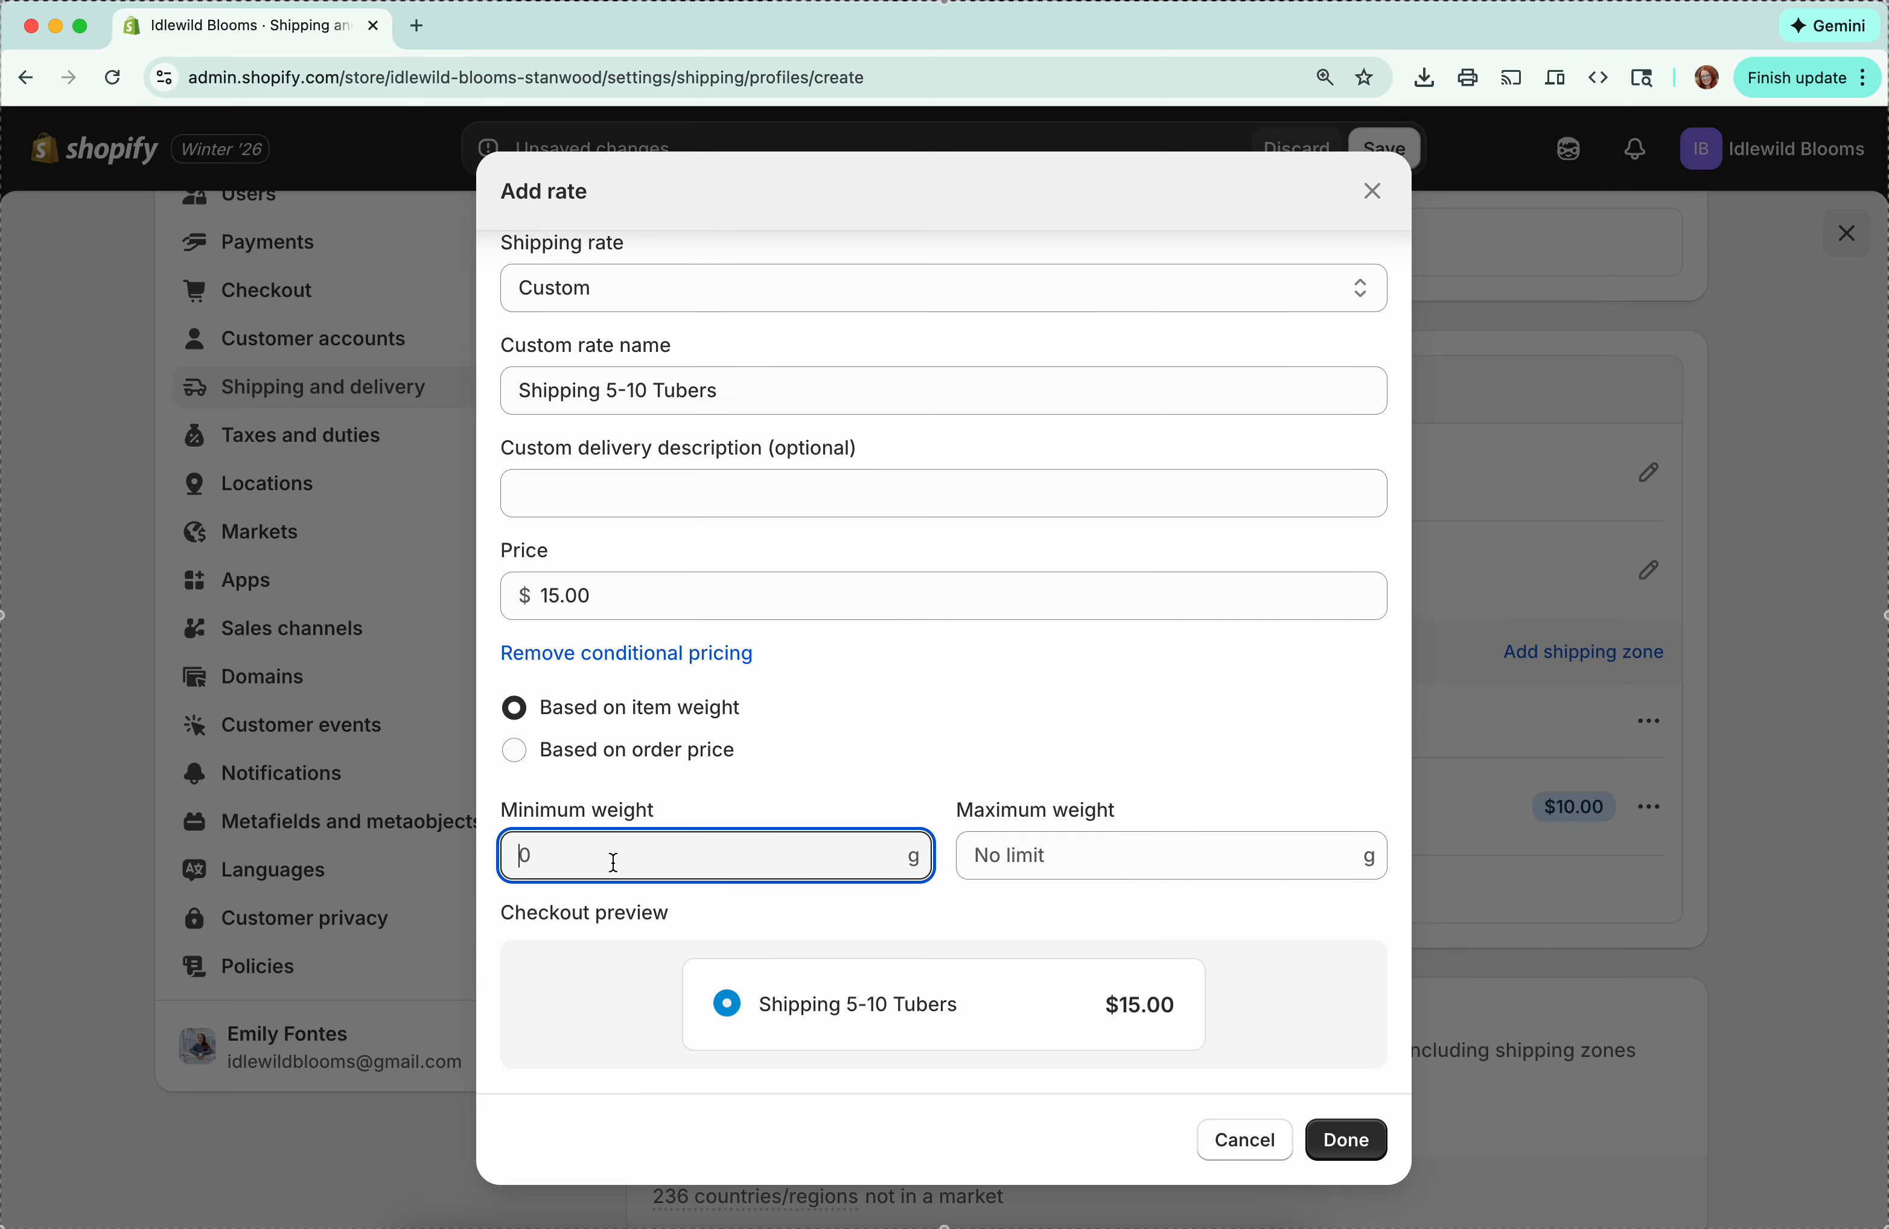
text(281)
click(1160, 852)
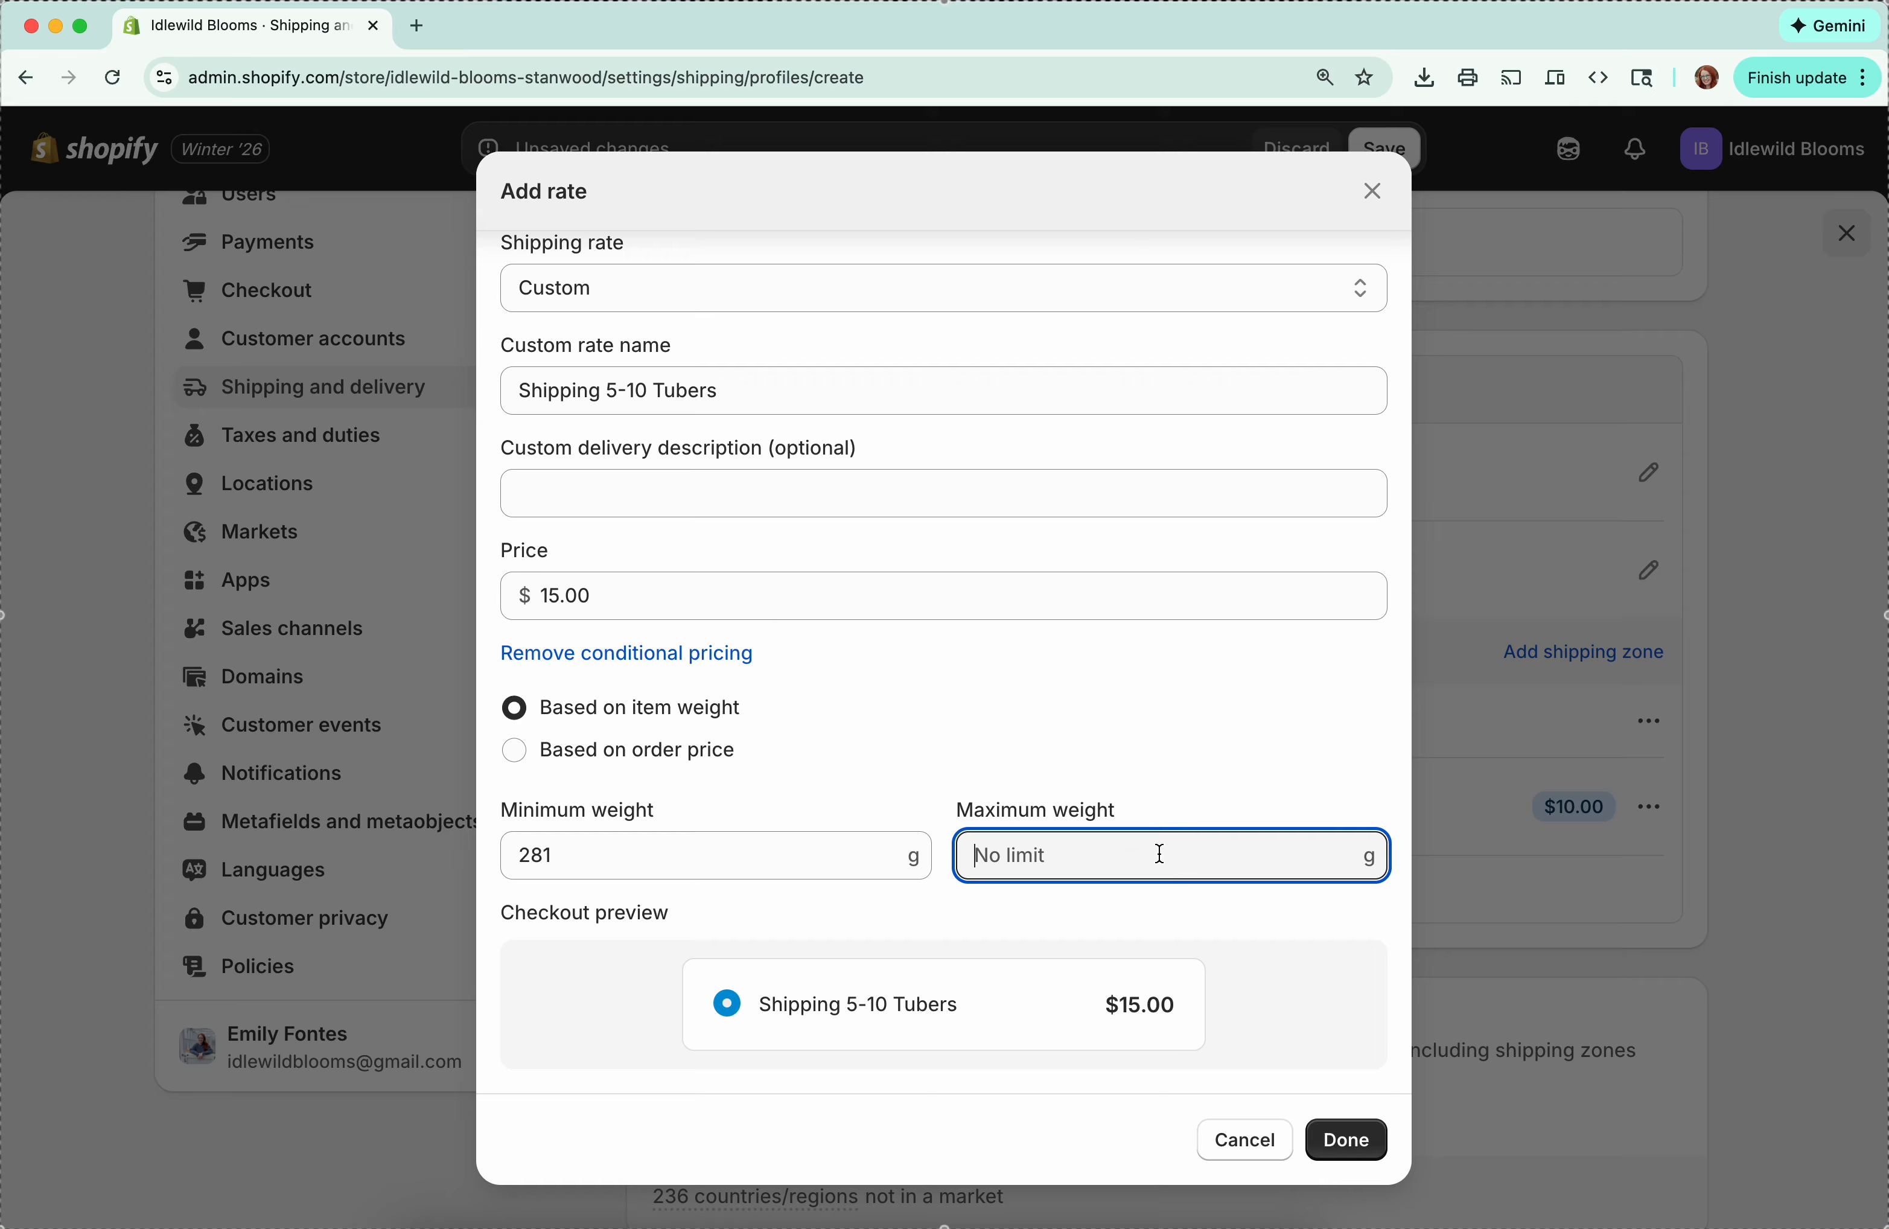
text(700)
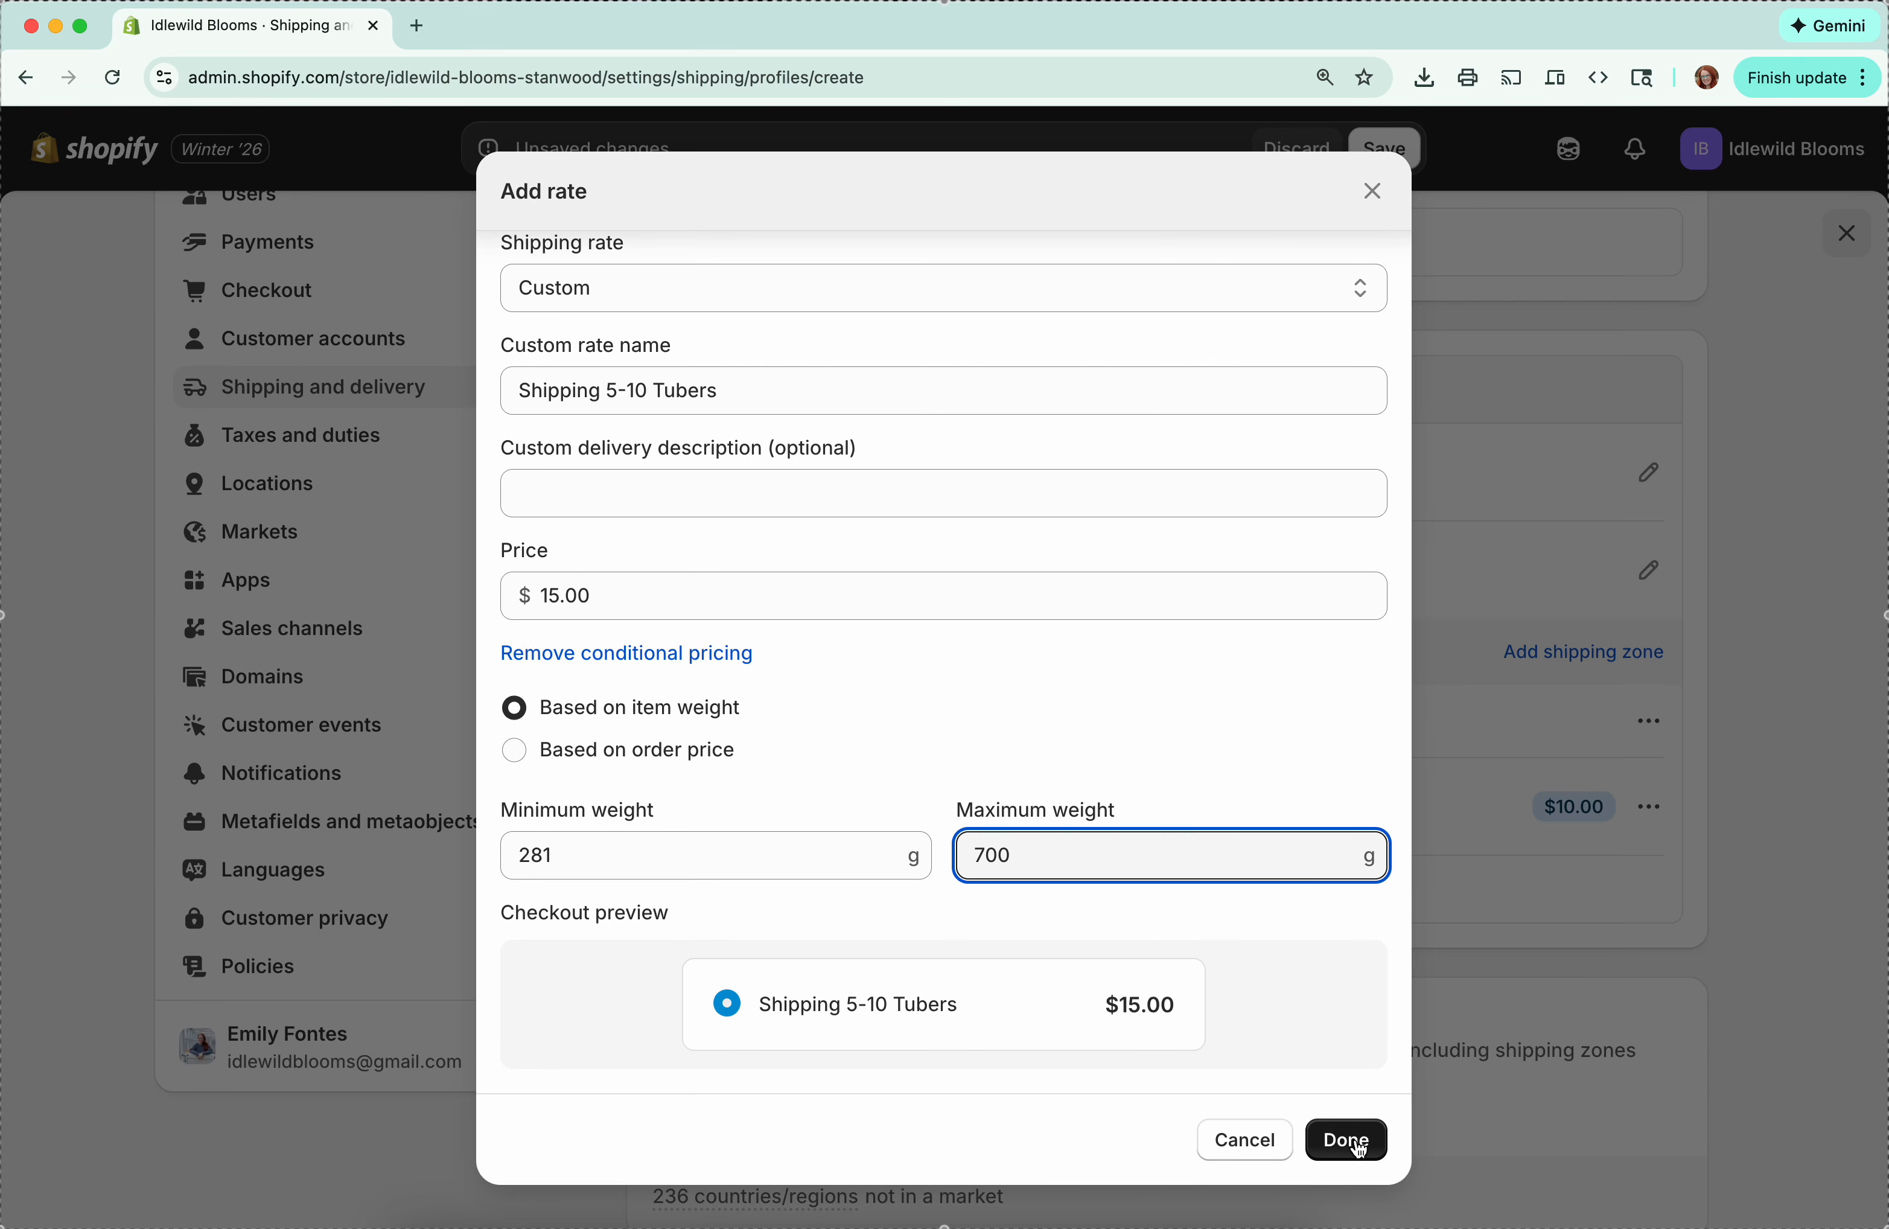
click(1354, 1140)
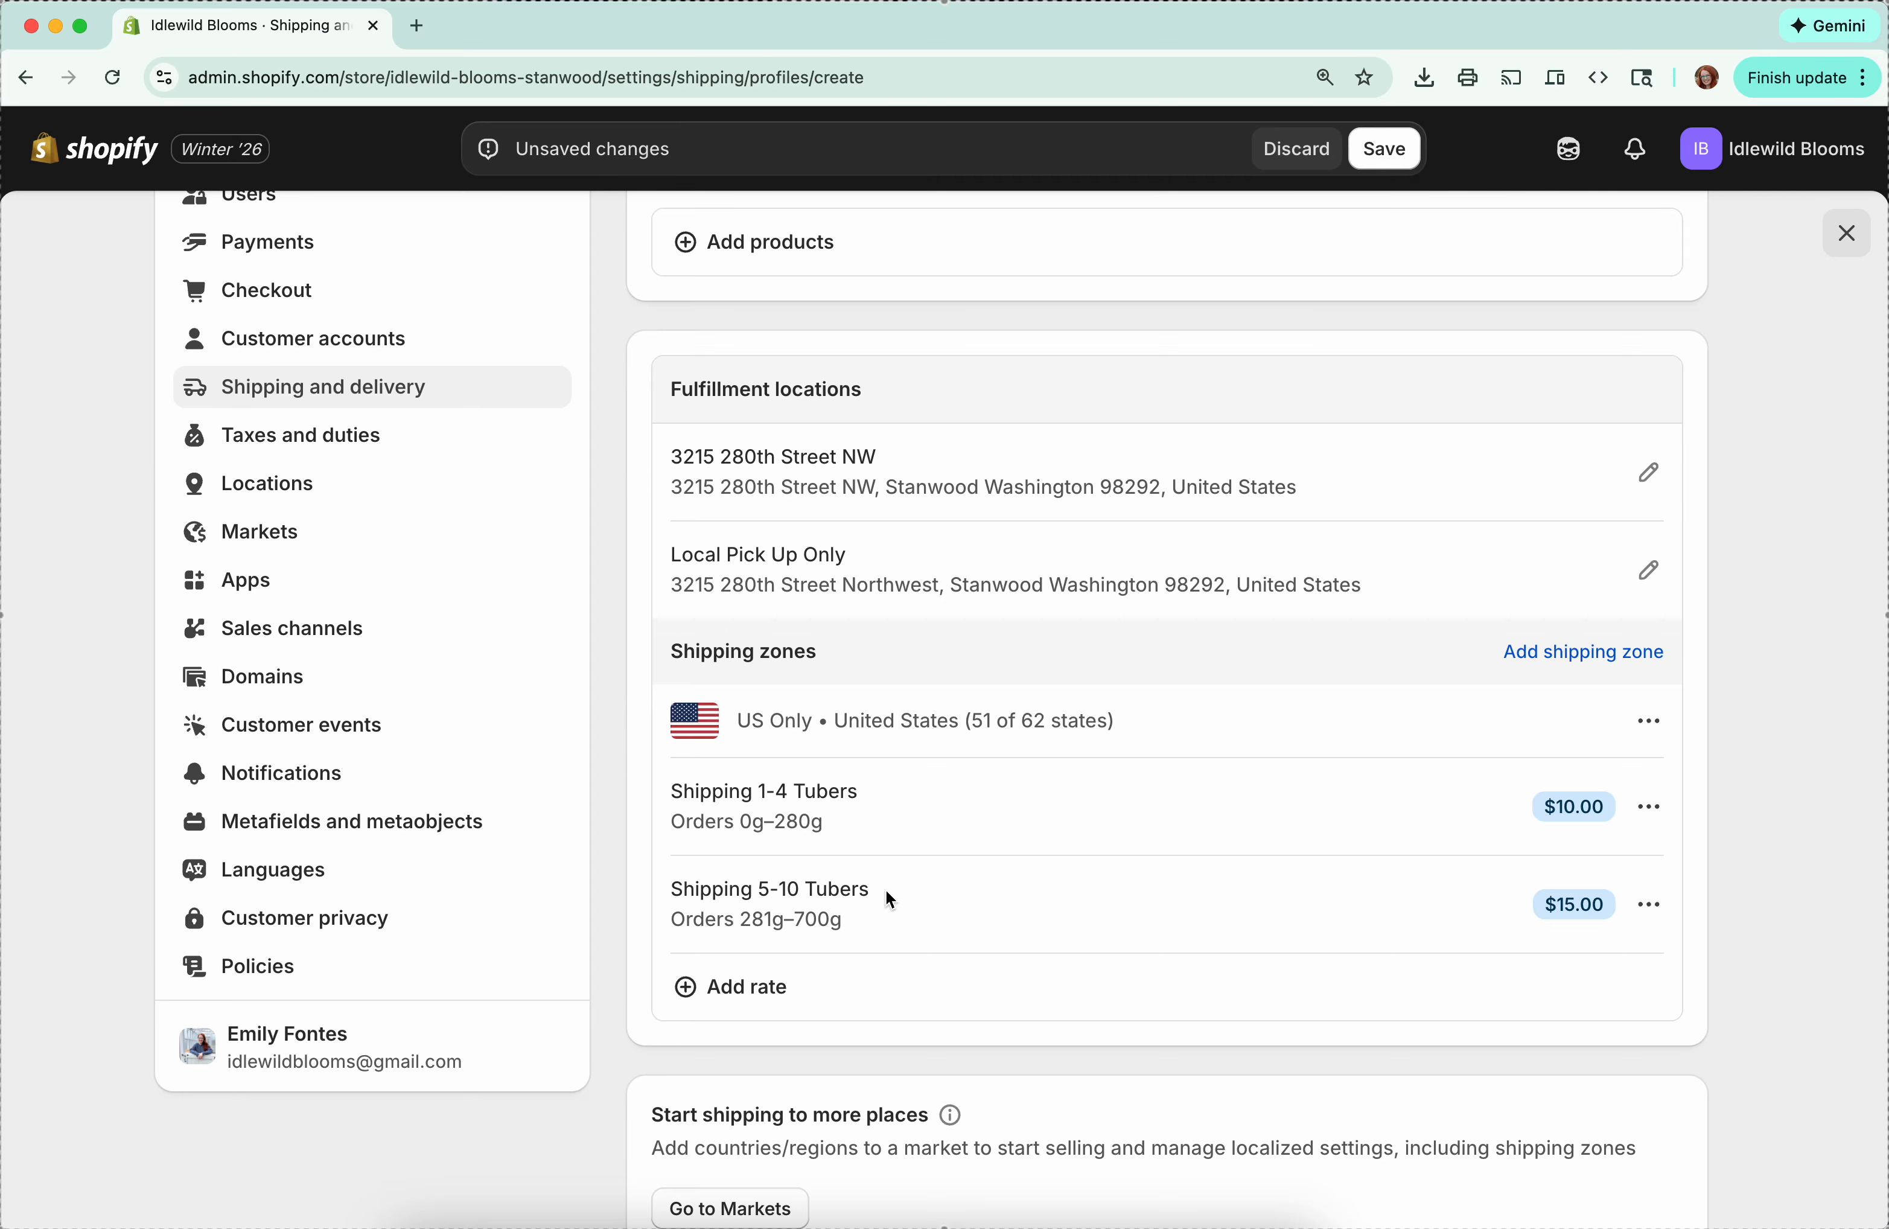
Step: Review the Tubers By Amount profile's zone and rates, and discard the unsaved shipping profile
scroll(891, 900, up, 5)
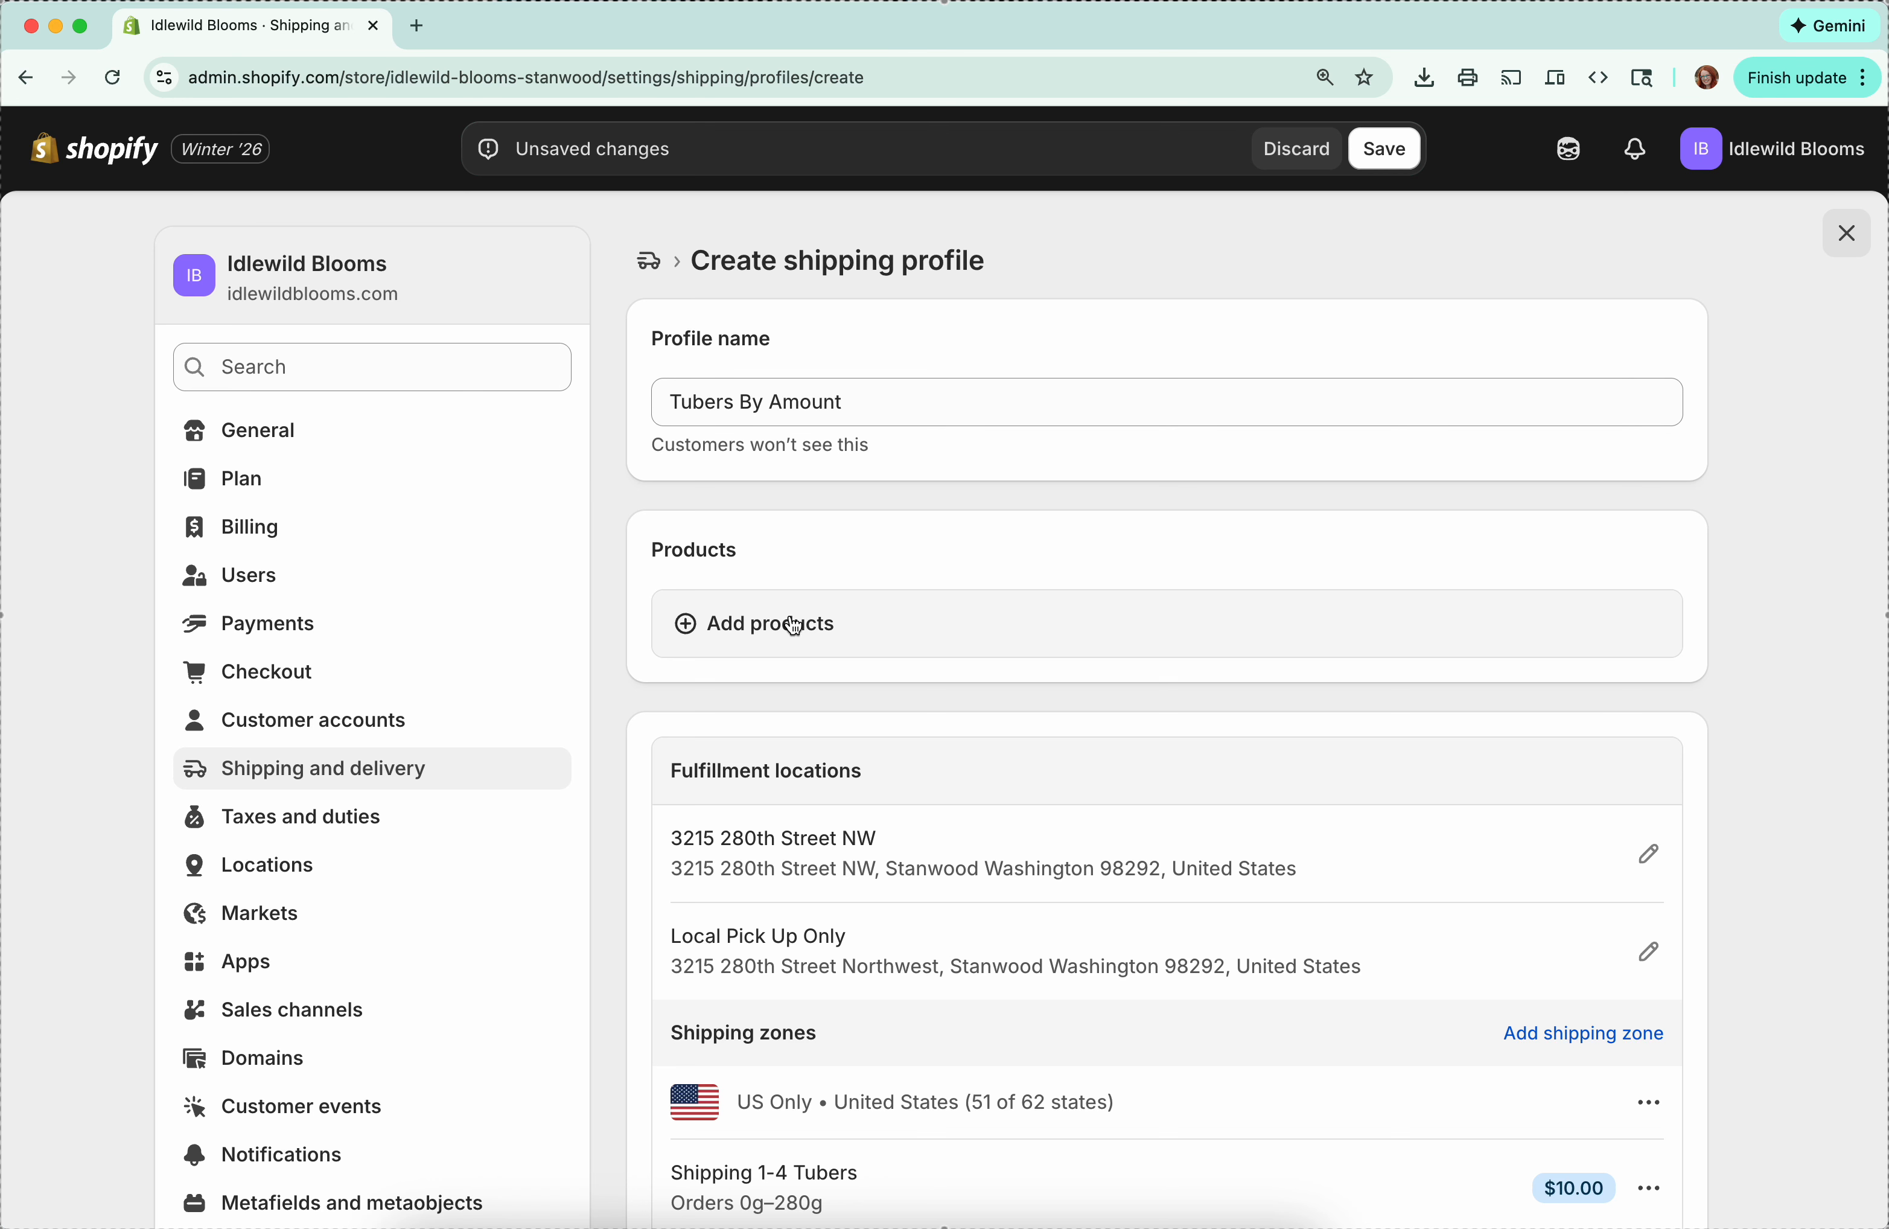
scroll(794, 626, down, 5)
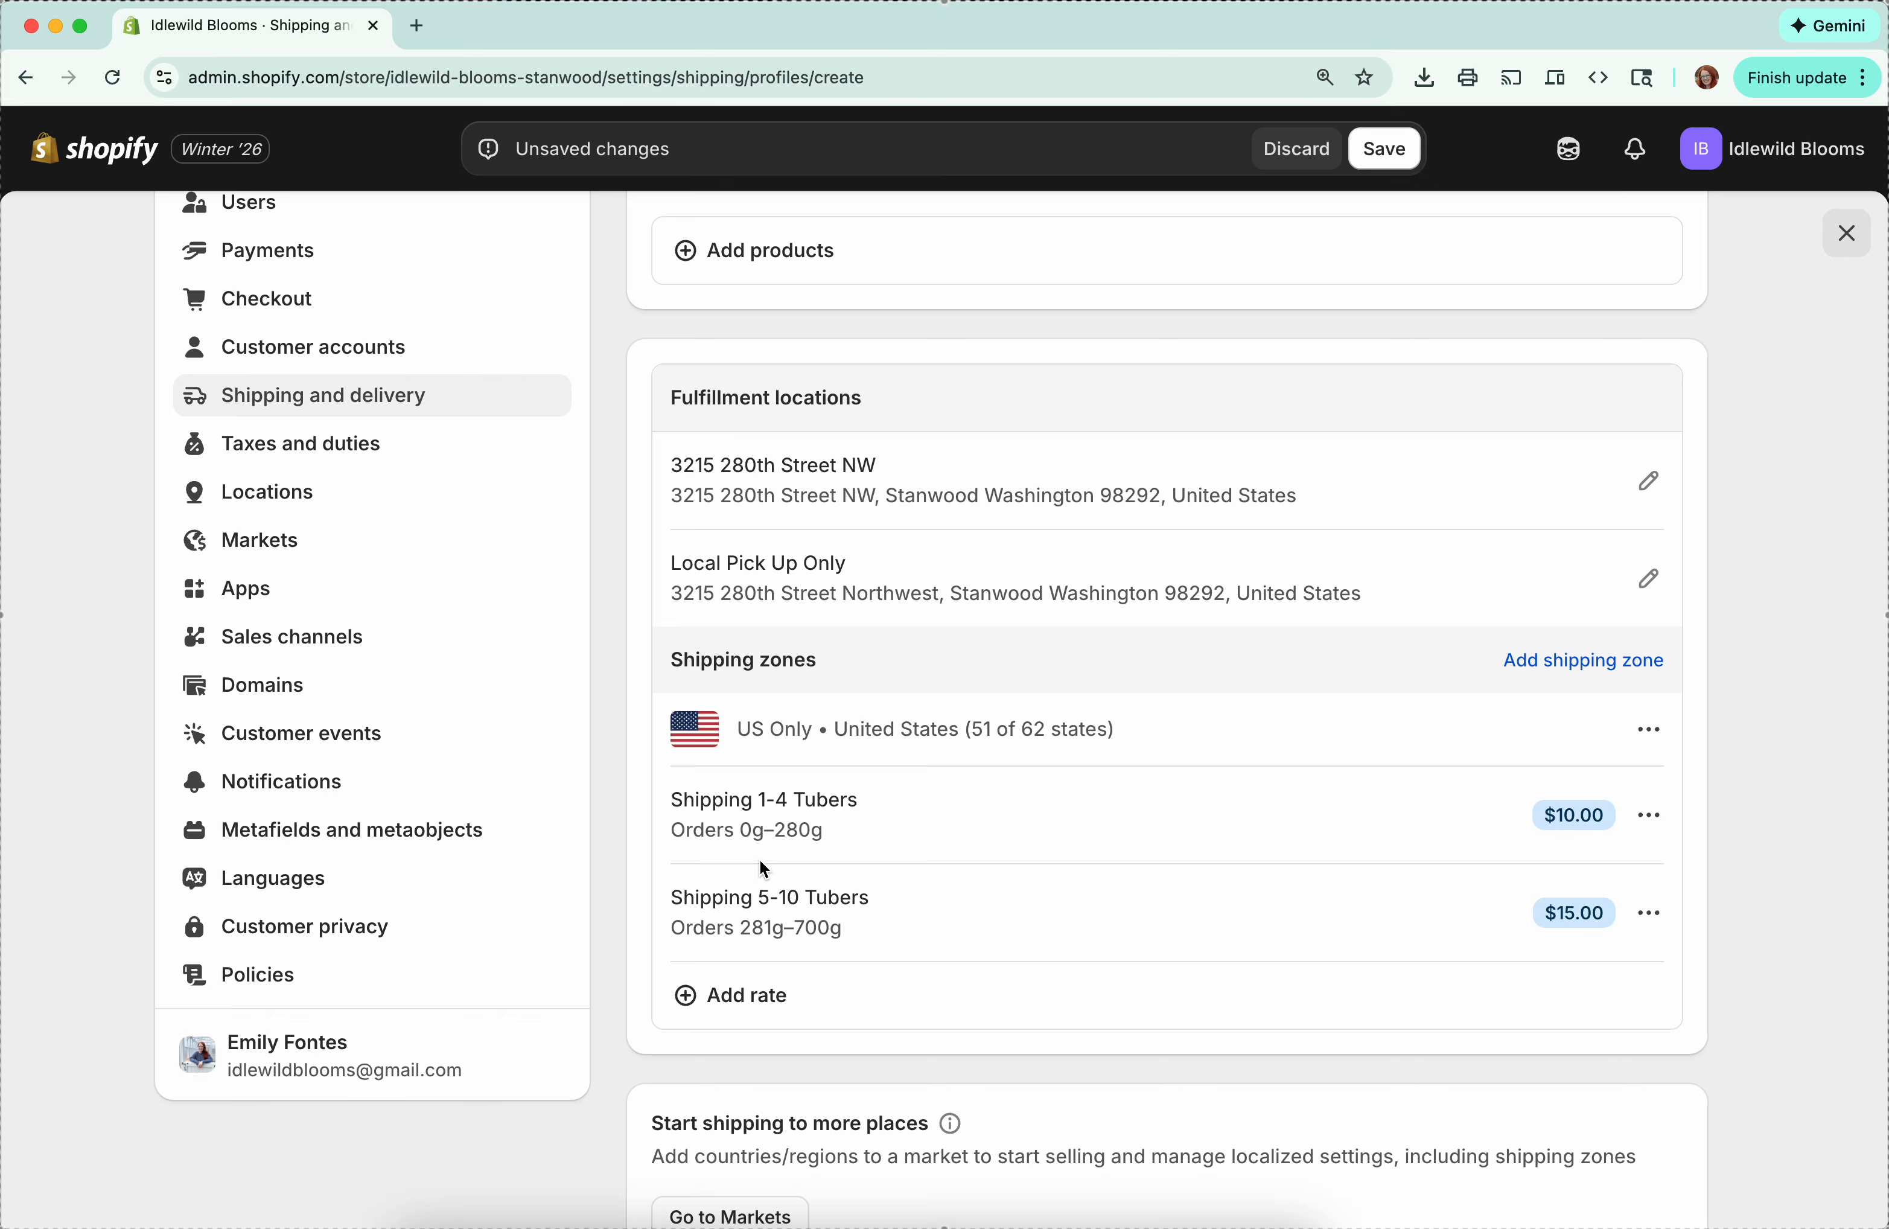
scroll(758, 860, down, 2)
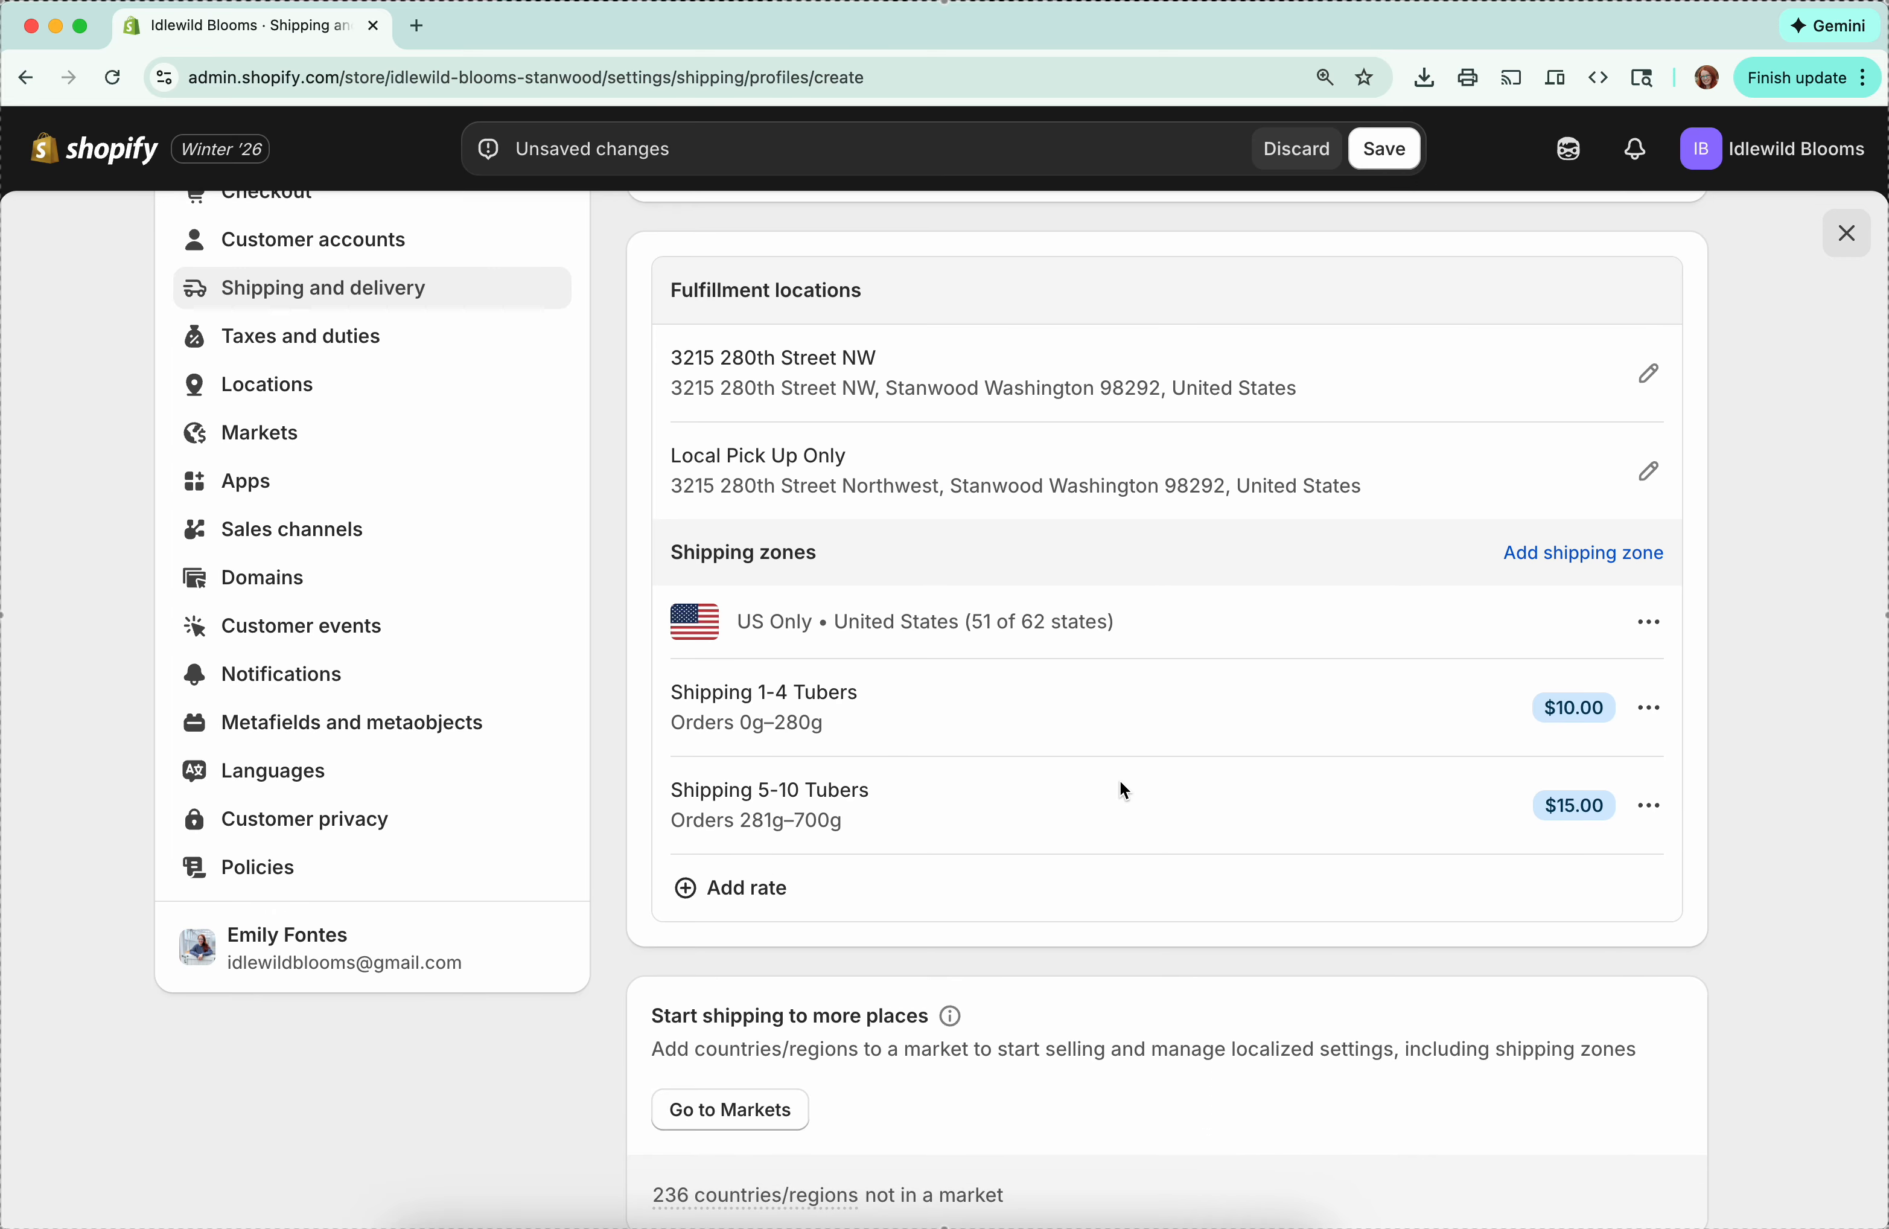
scroll(1358, 506, up, 6)
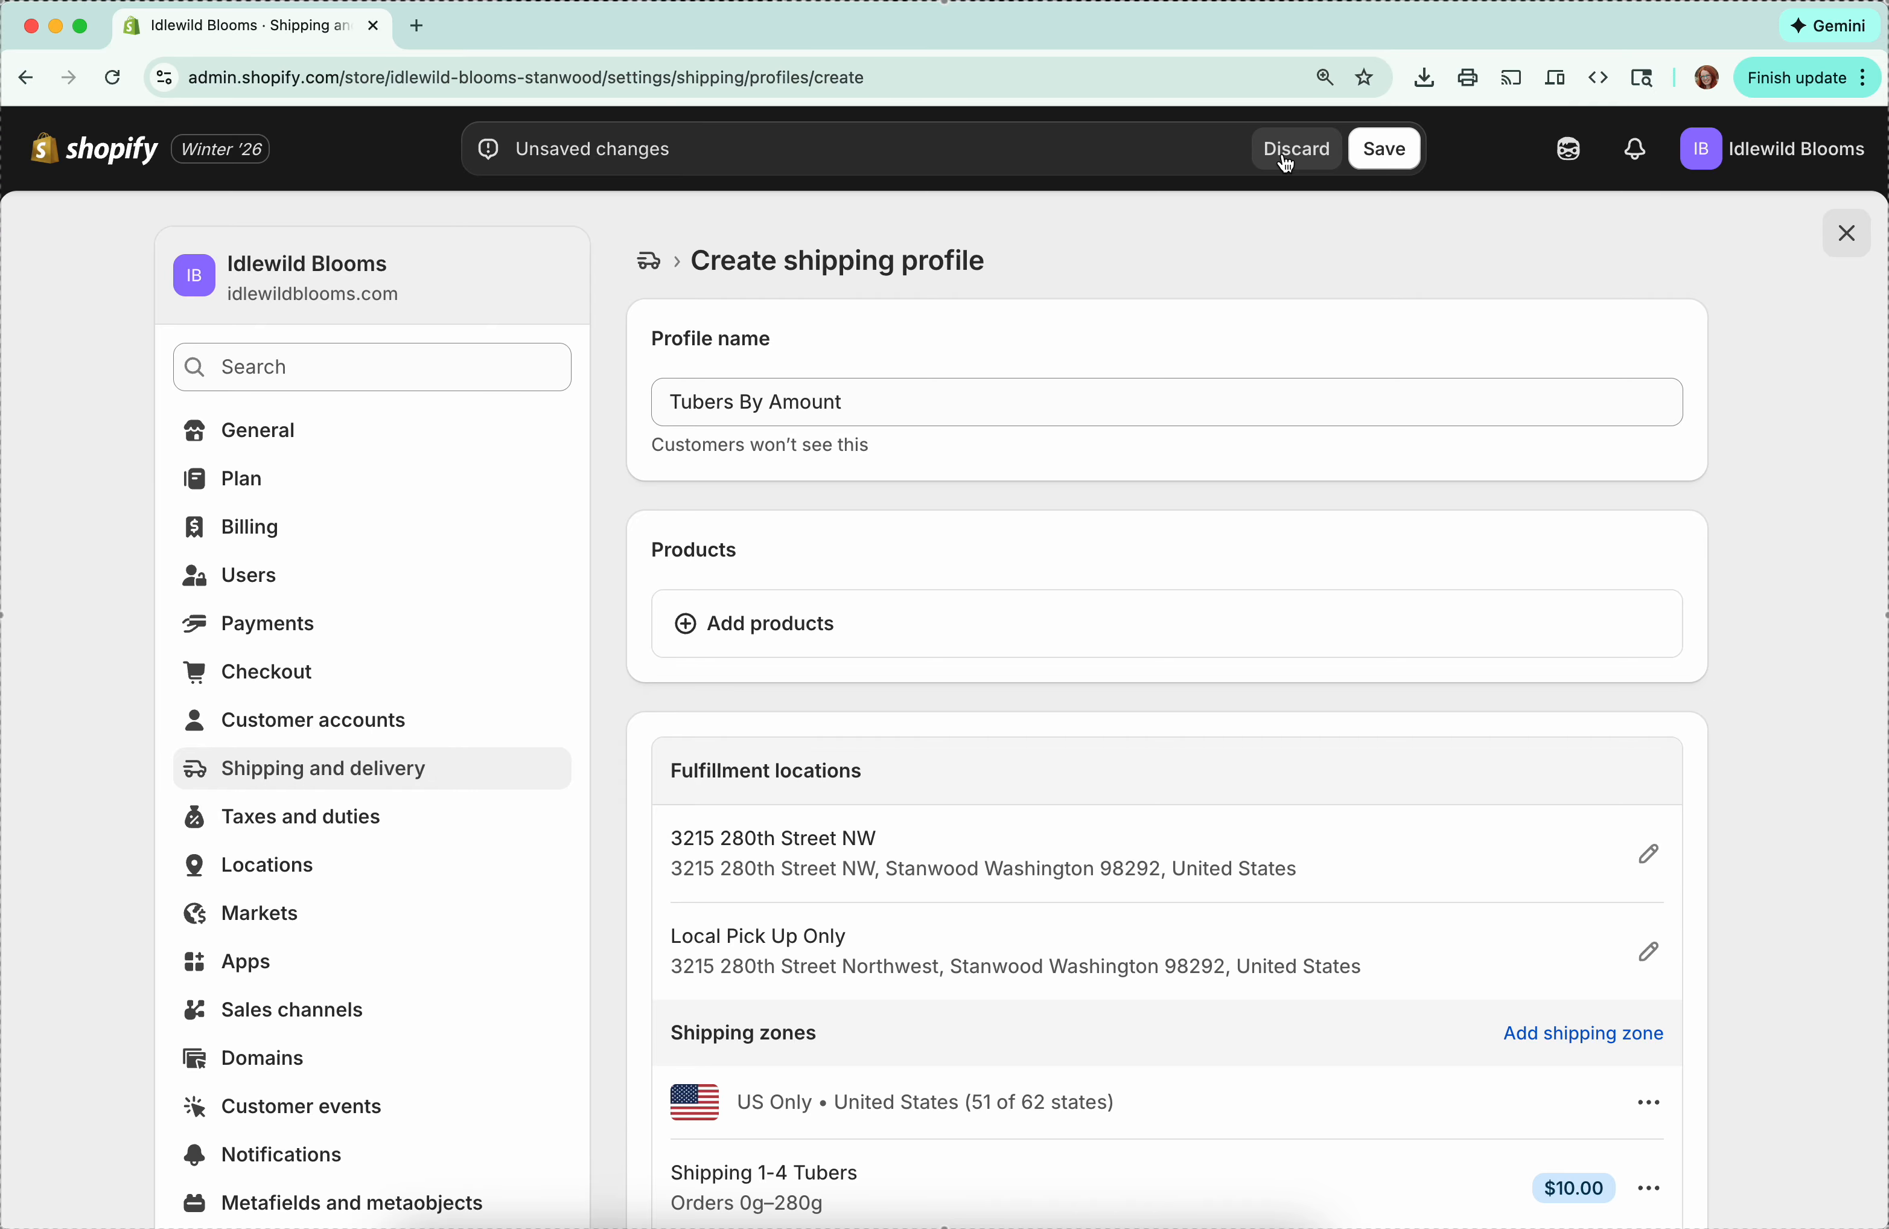
scroll(1076, 670, down, 5)
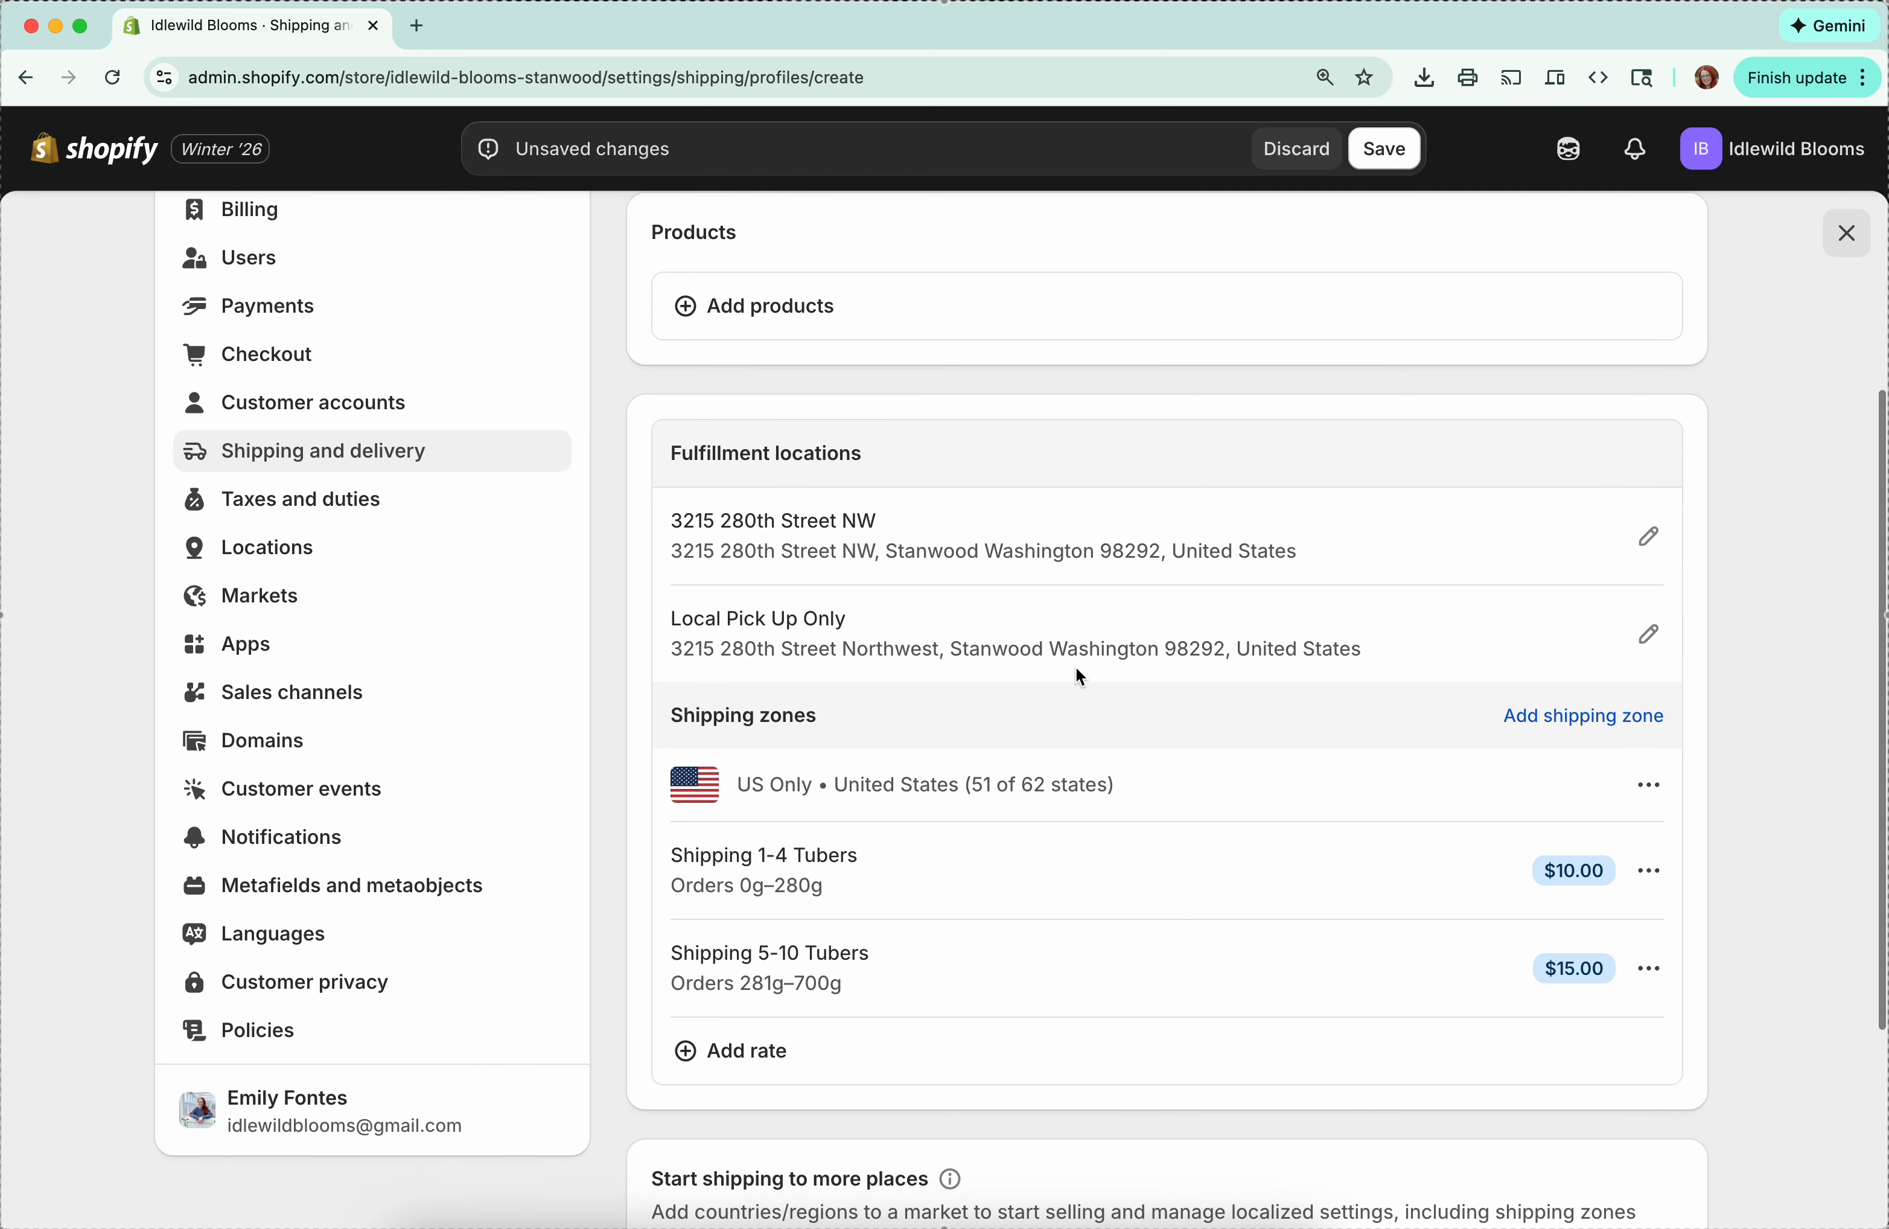
scroll(1081, 677, up, 5)
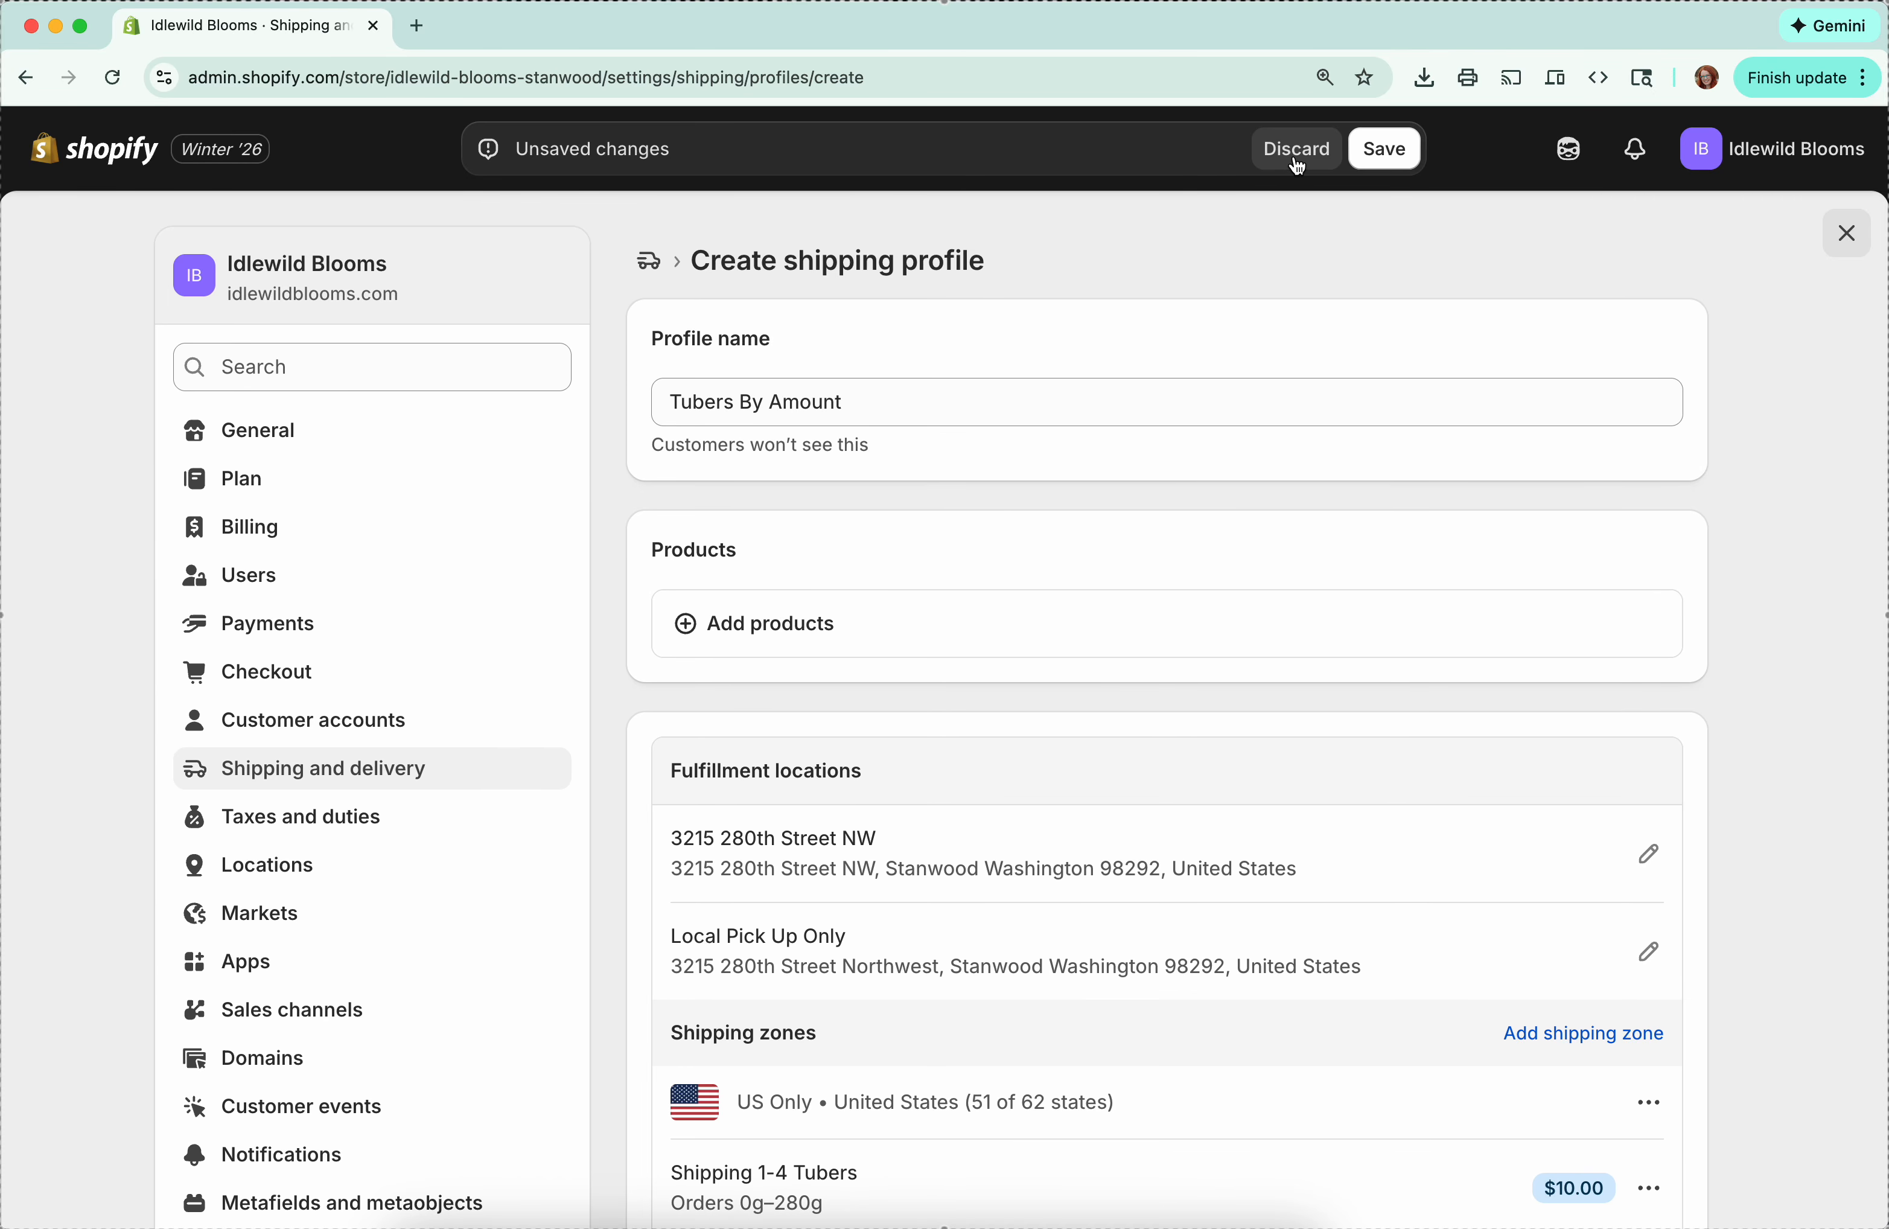
click(1298, 166)
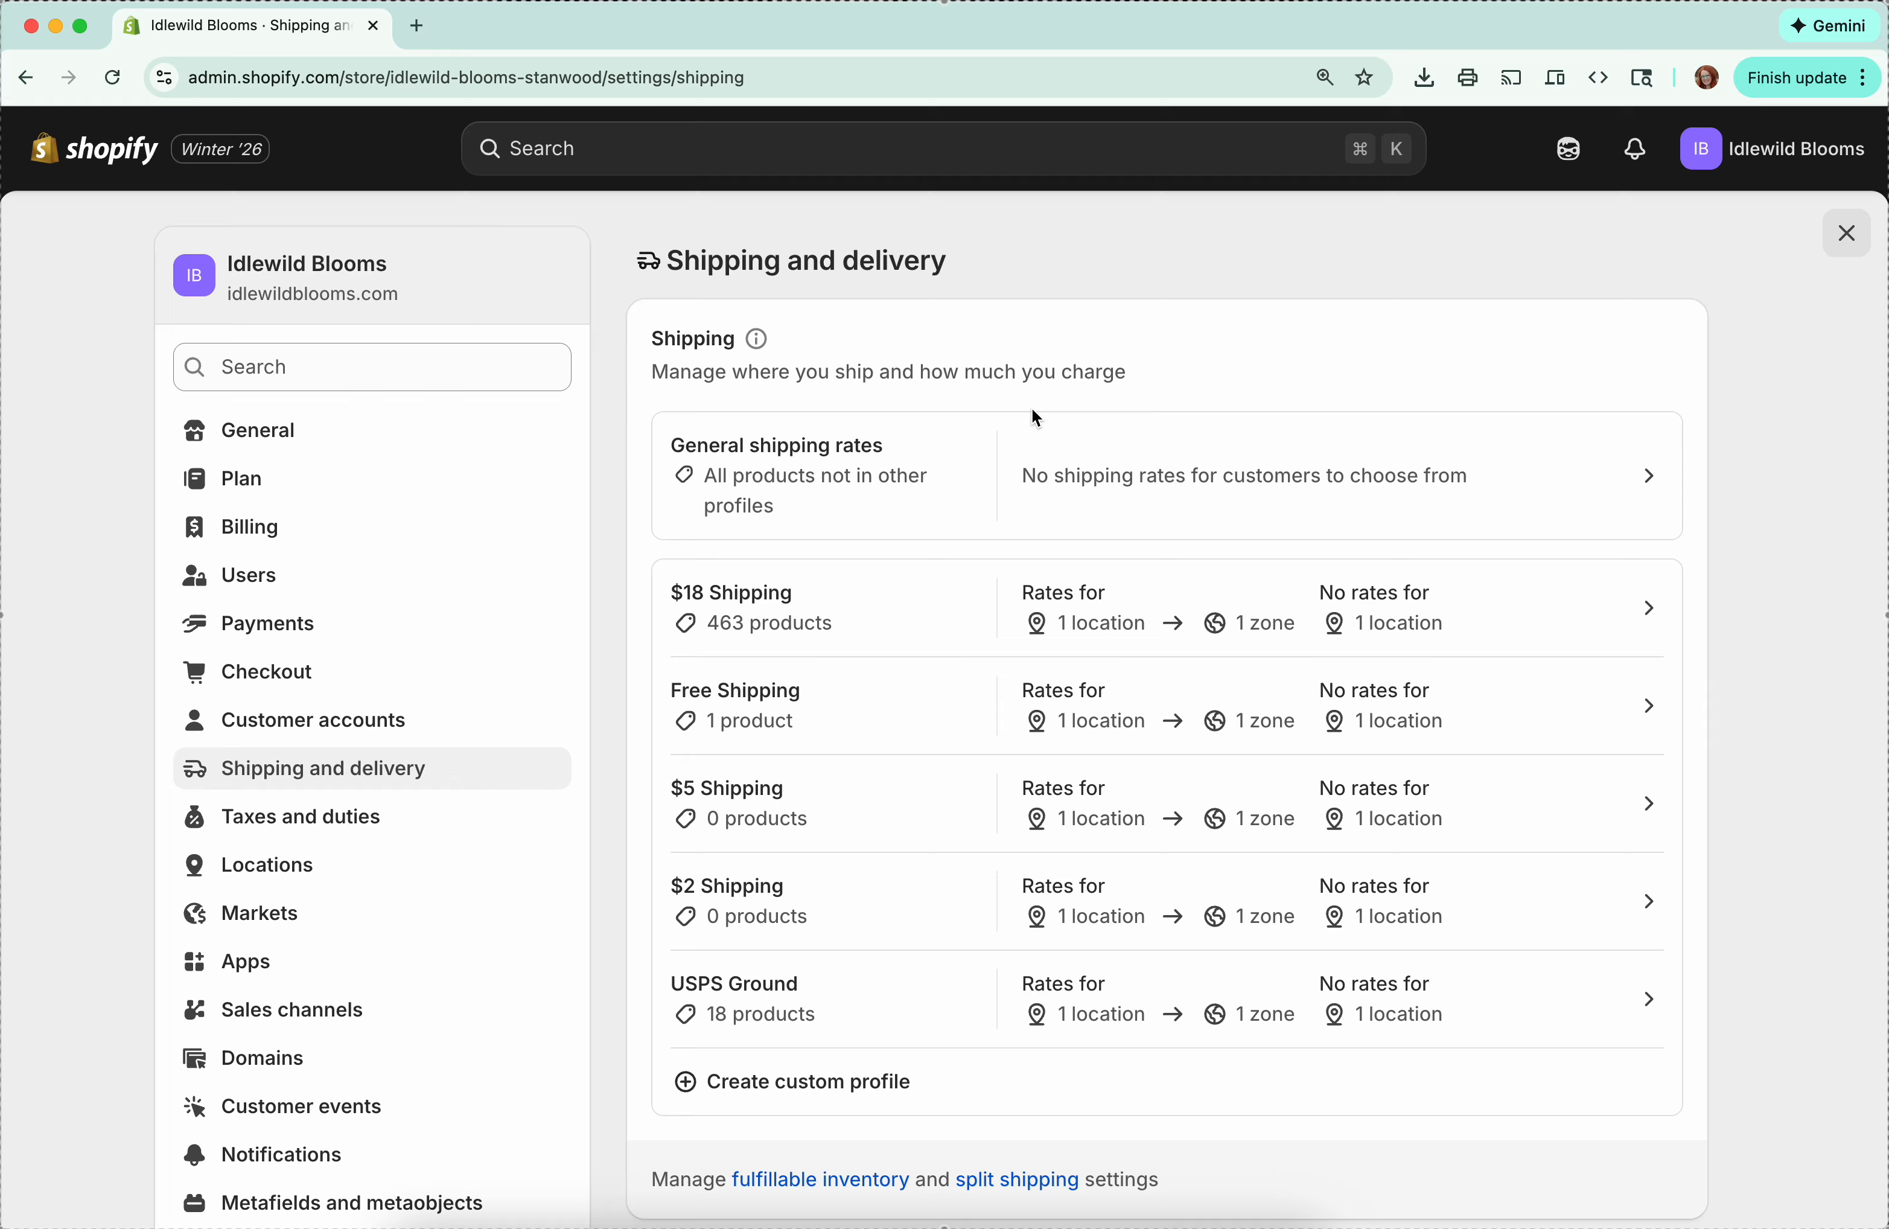
Step: Leave the store settings and start a new customer segment
click(1847, 233)
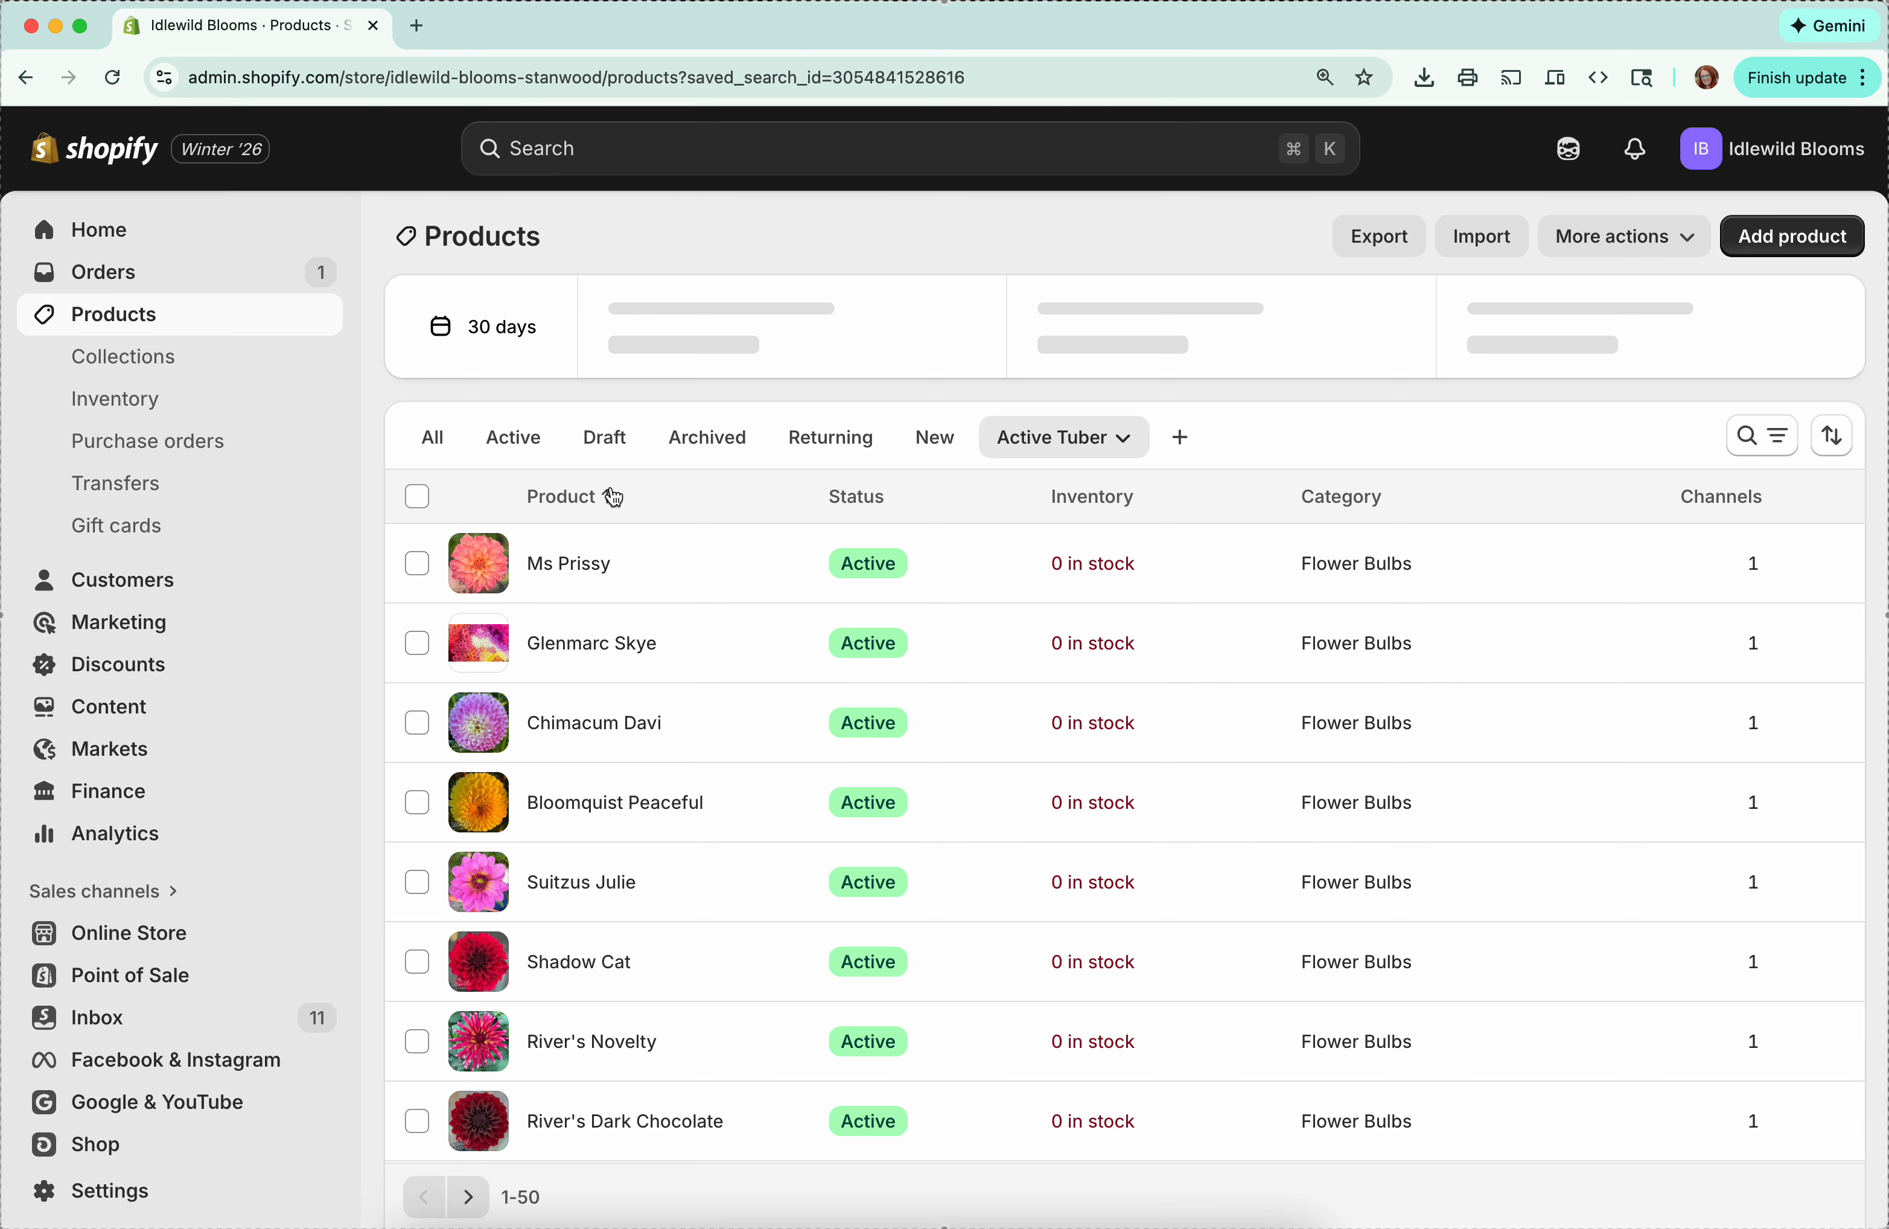
click(126, 589)
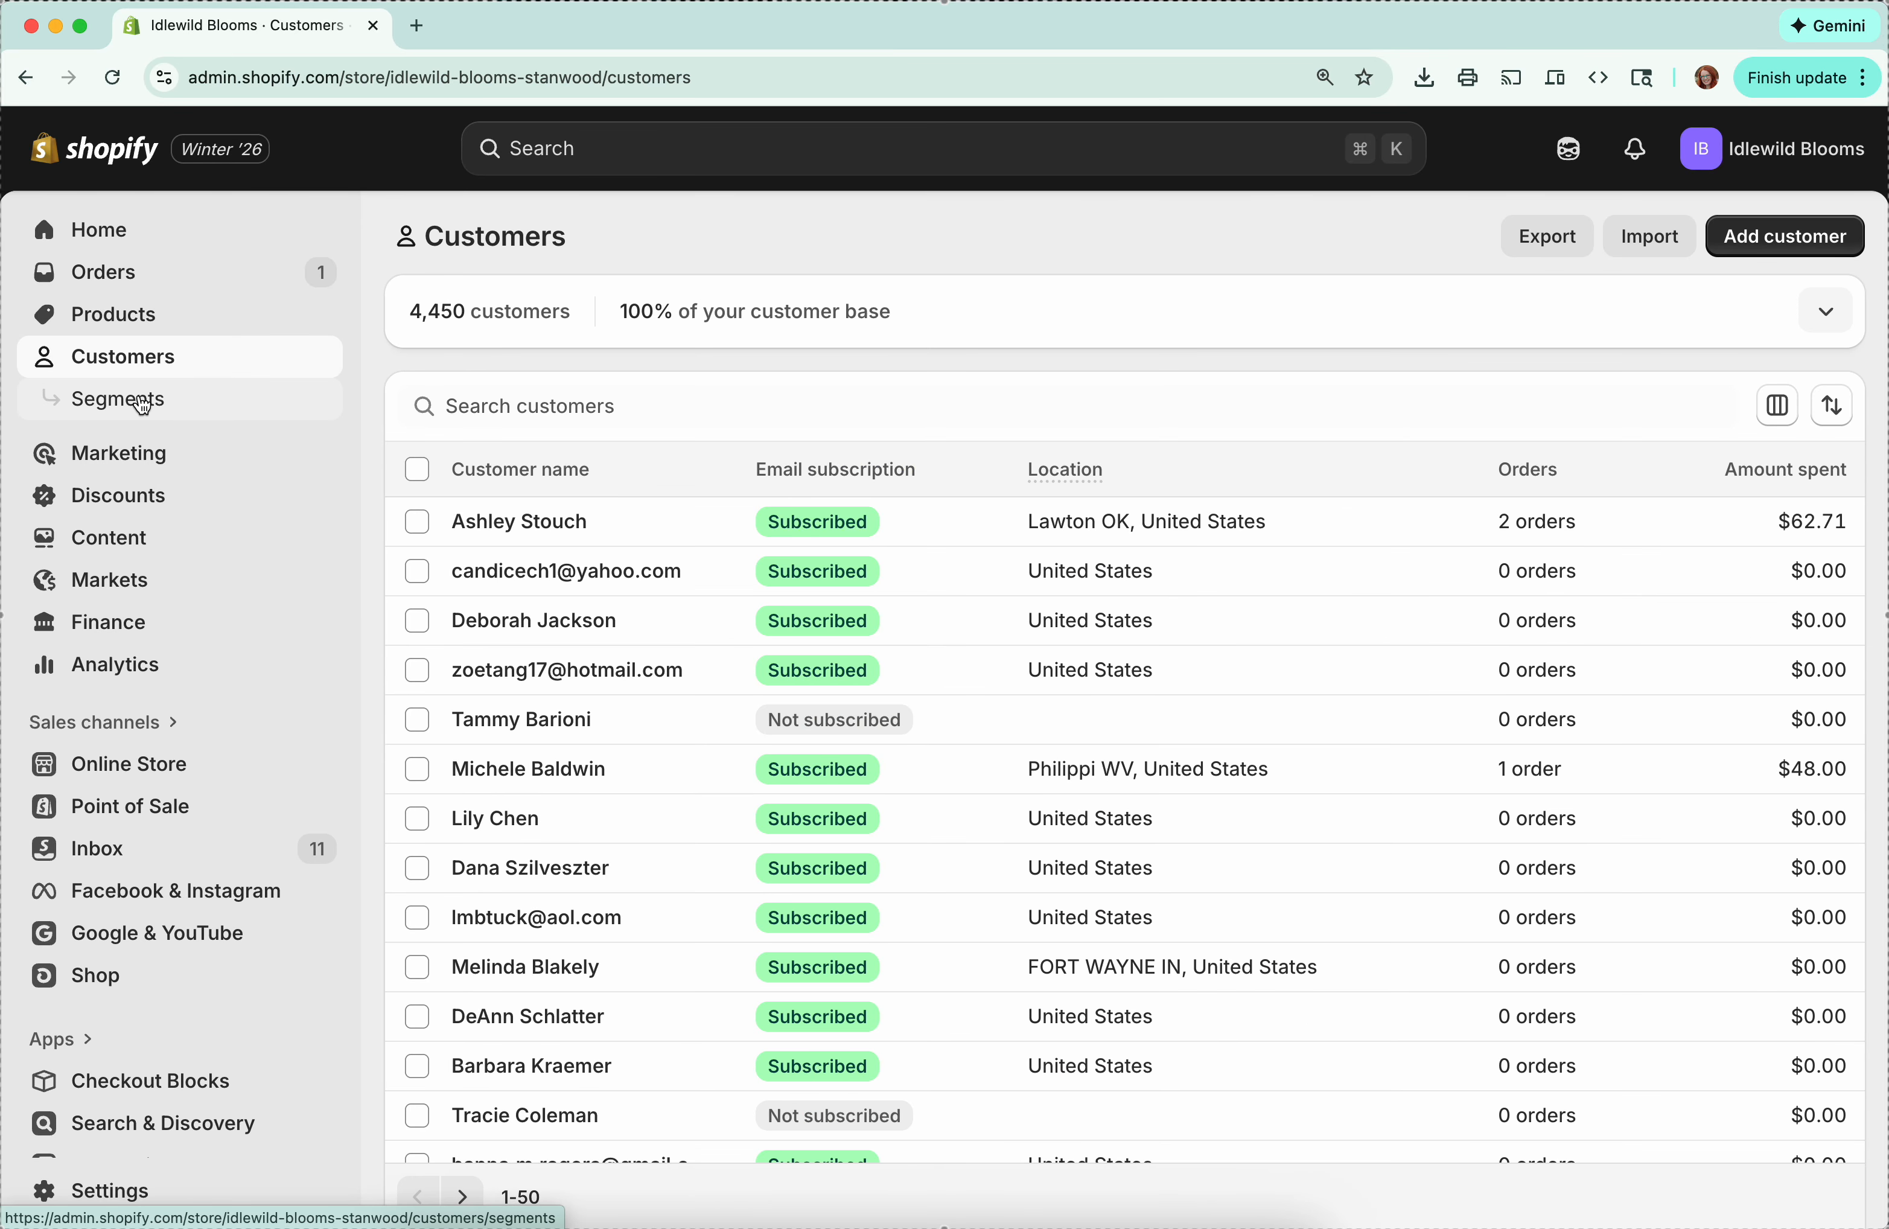
click(143, 405)
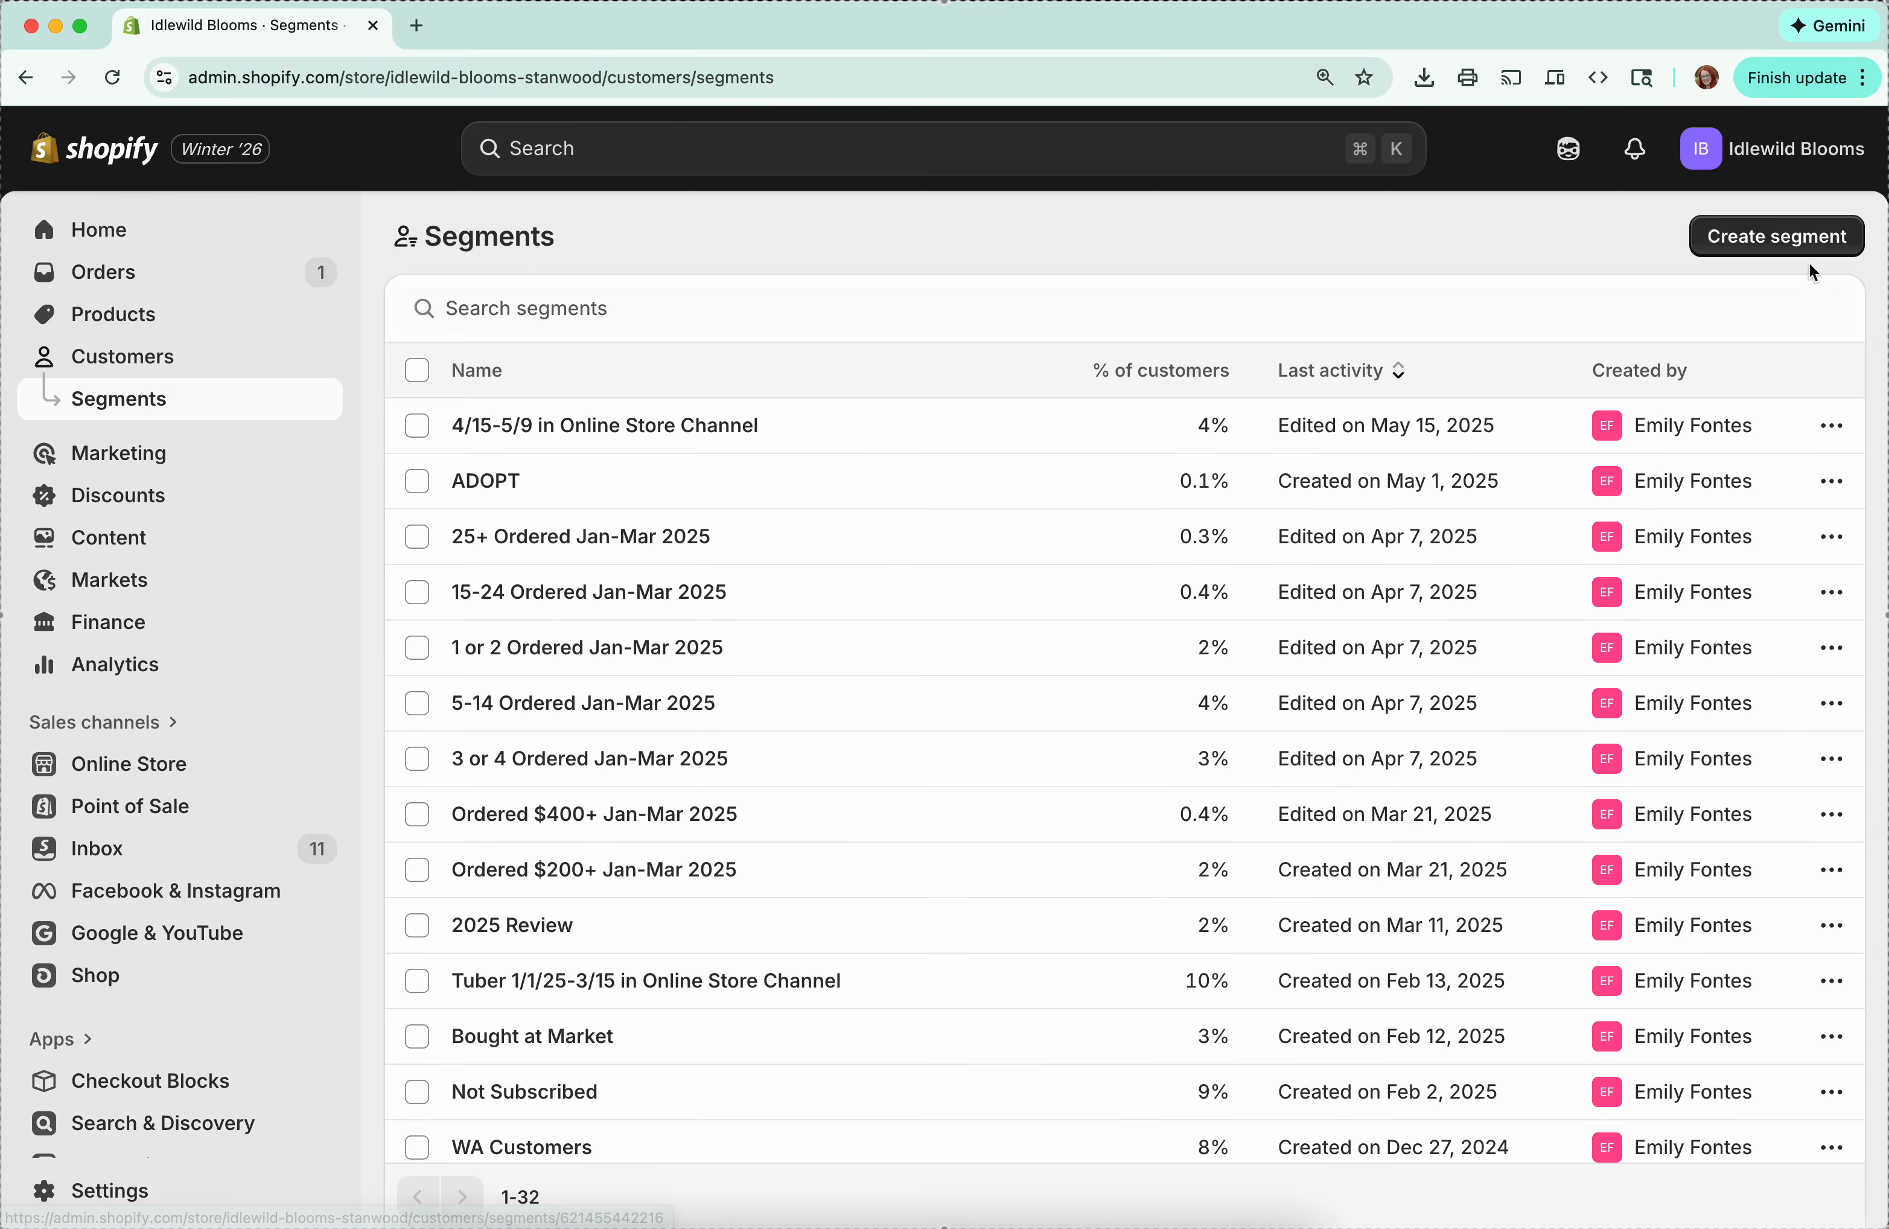
click(1771, 238)
Step: Generate the segment from the description "I would like a list of customers who purchase from February 1st, 2026 to April 15th, 2026"
click(989, 320)
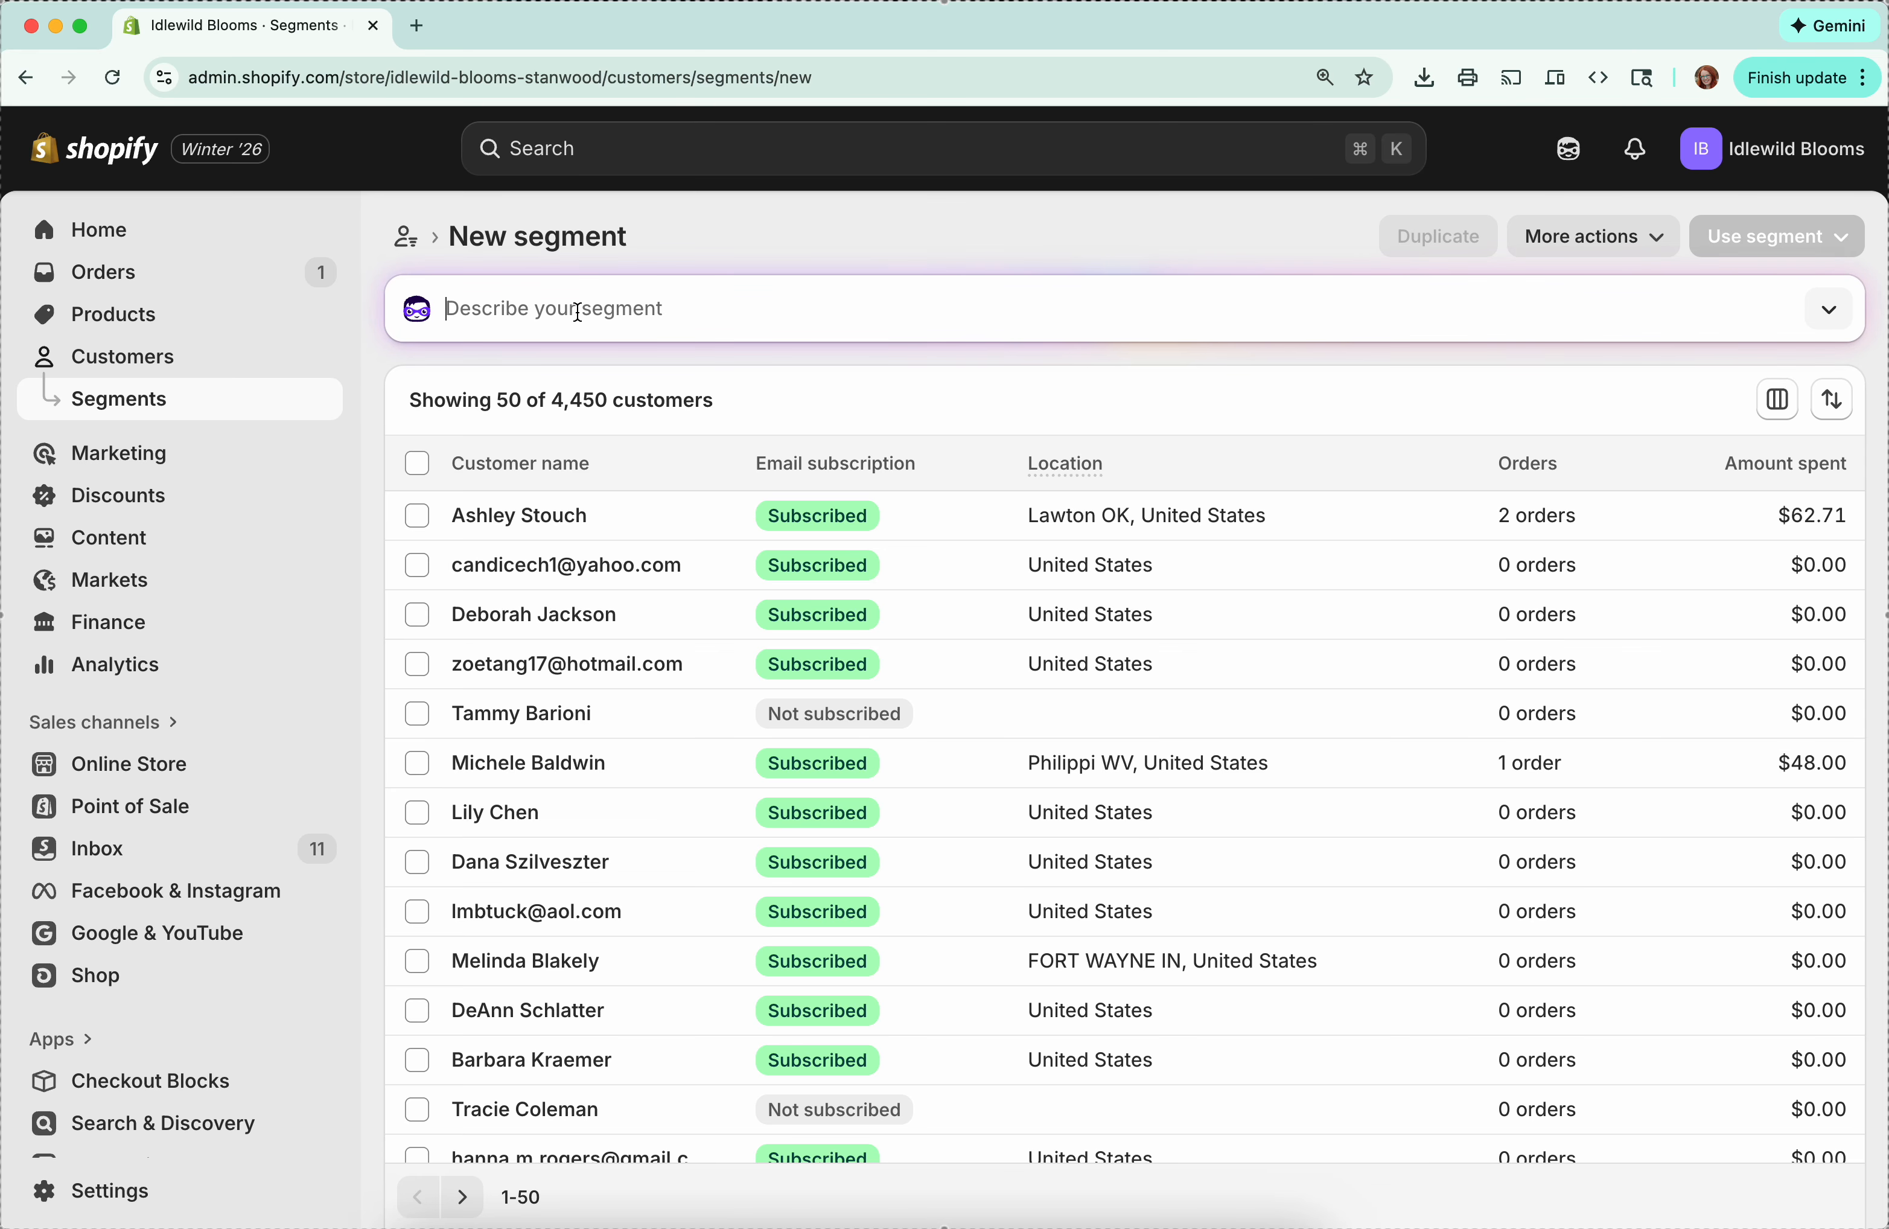
text(I)
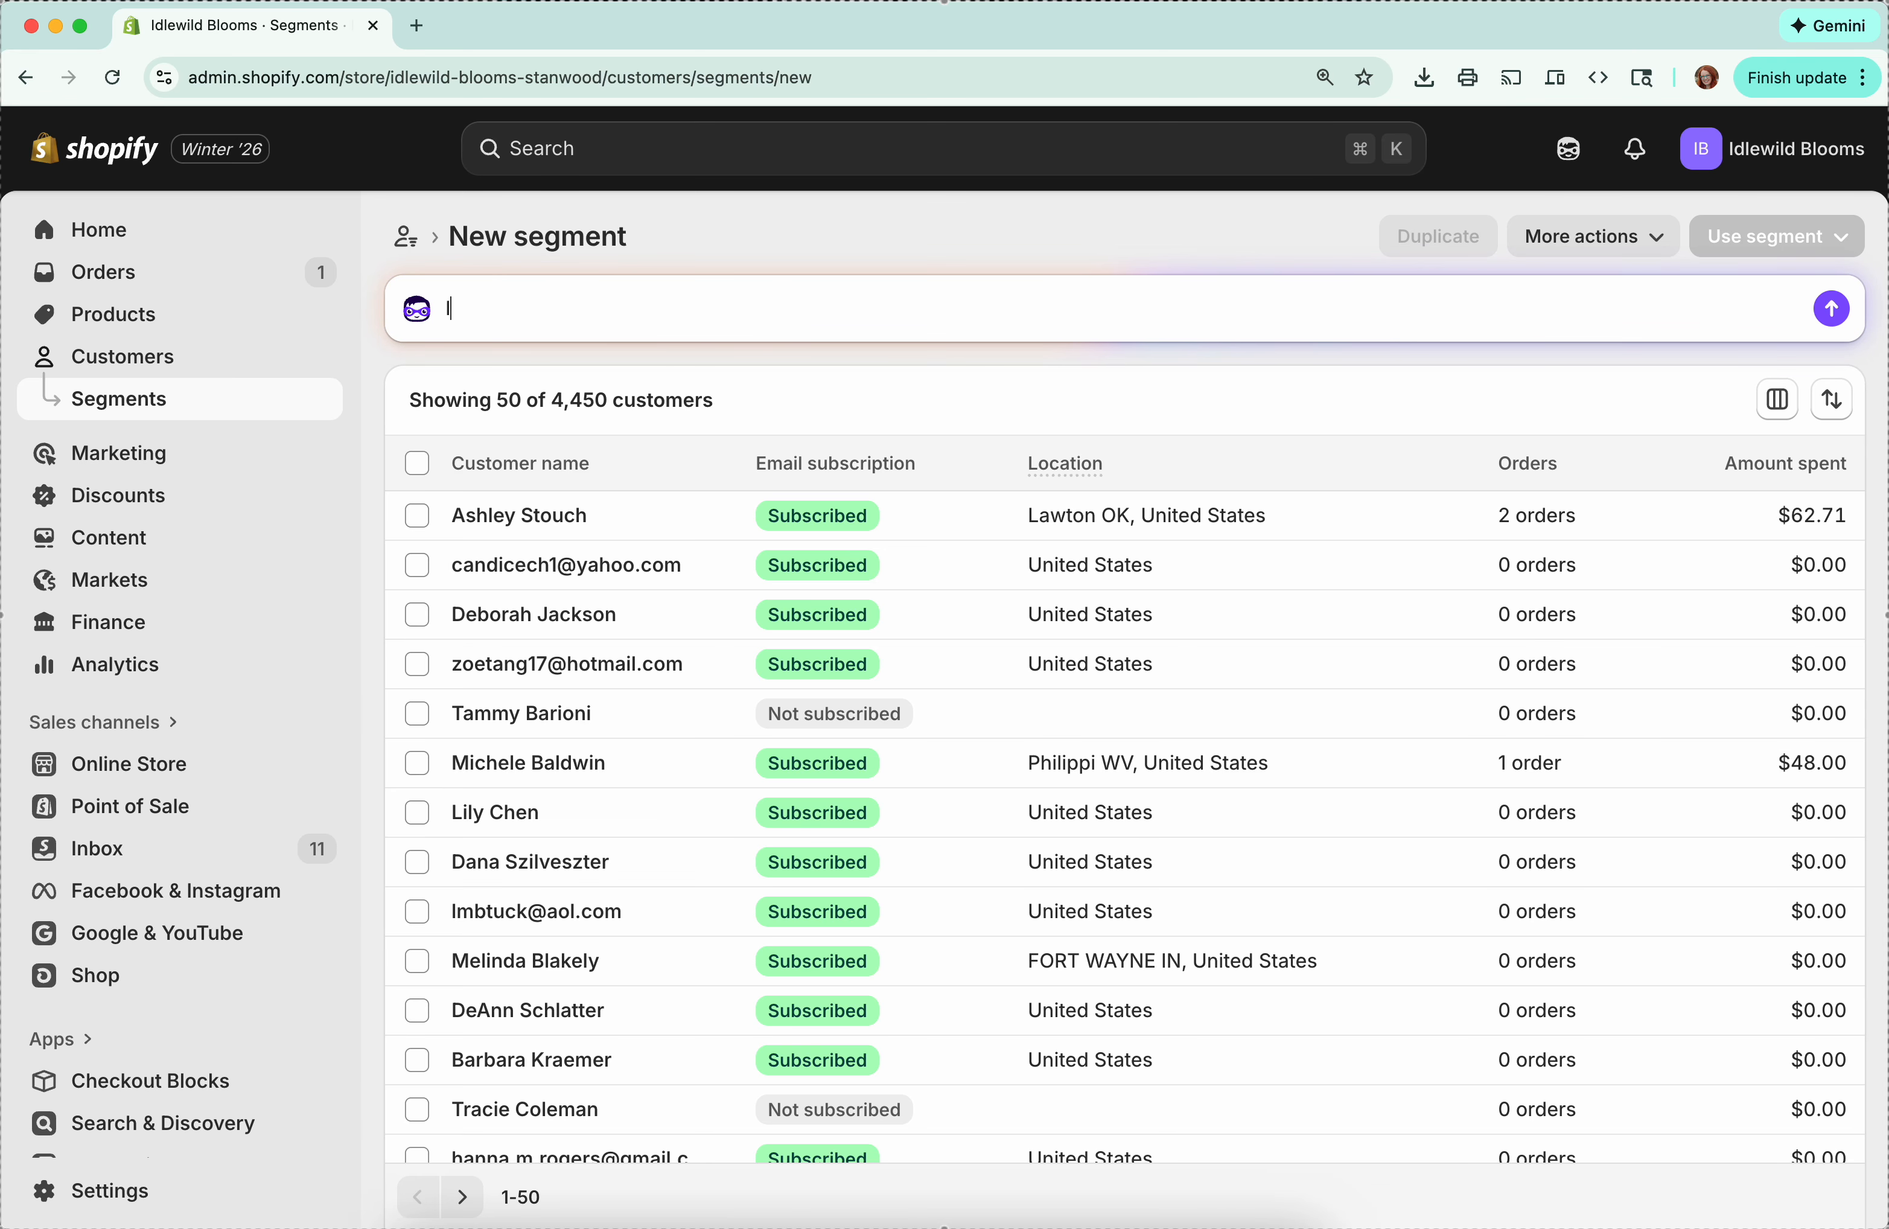
text( would like a li)
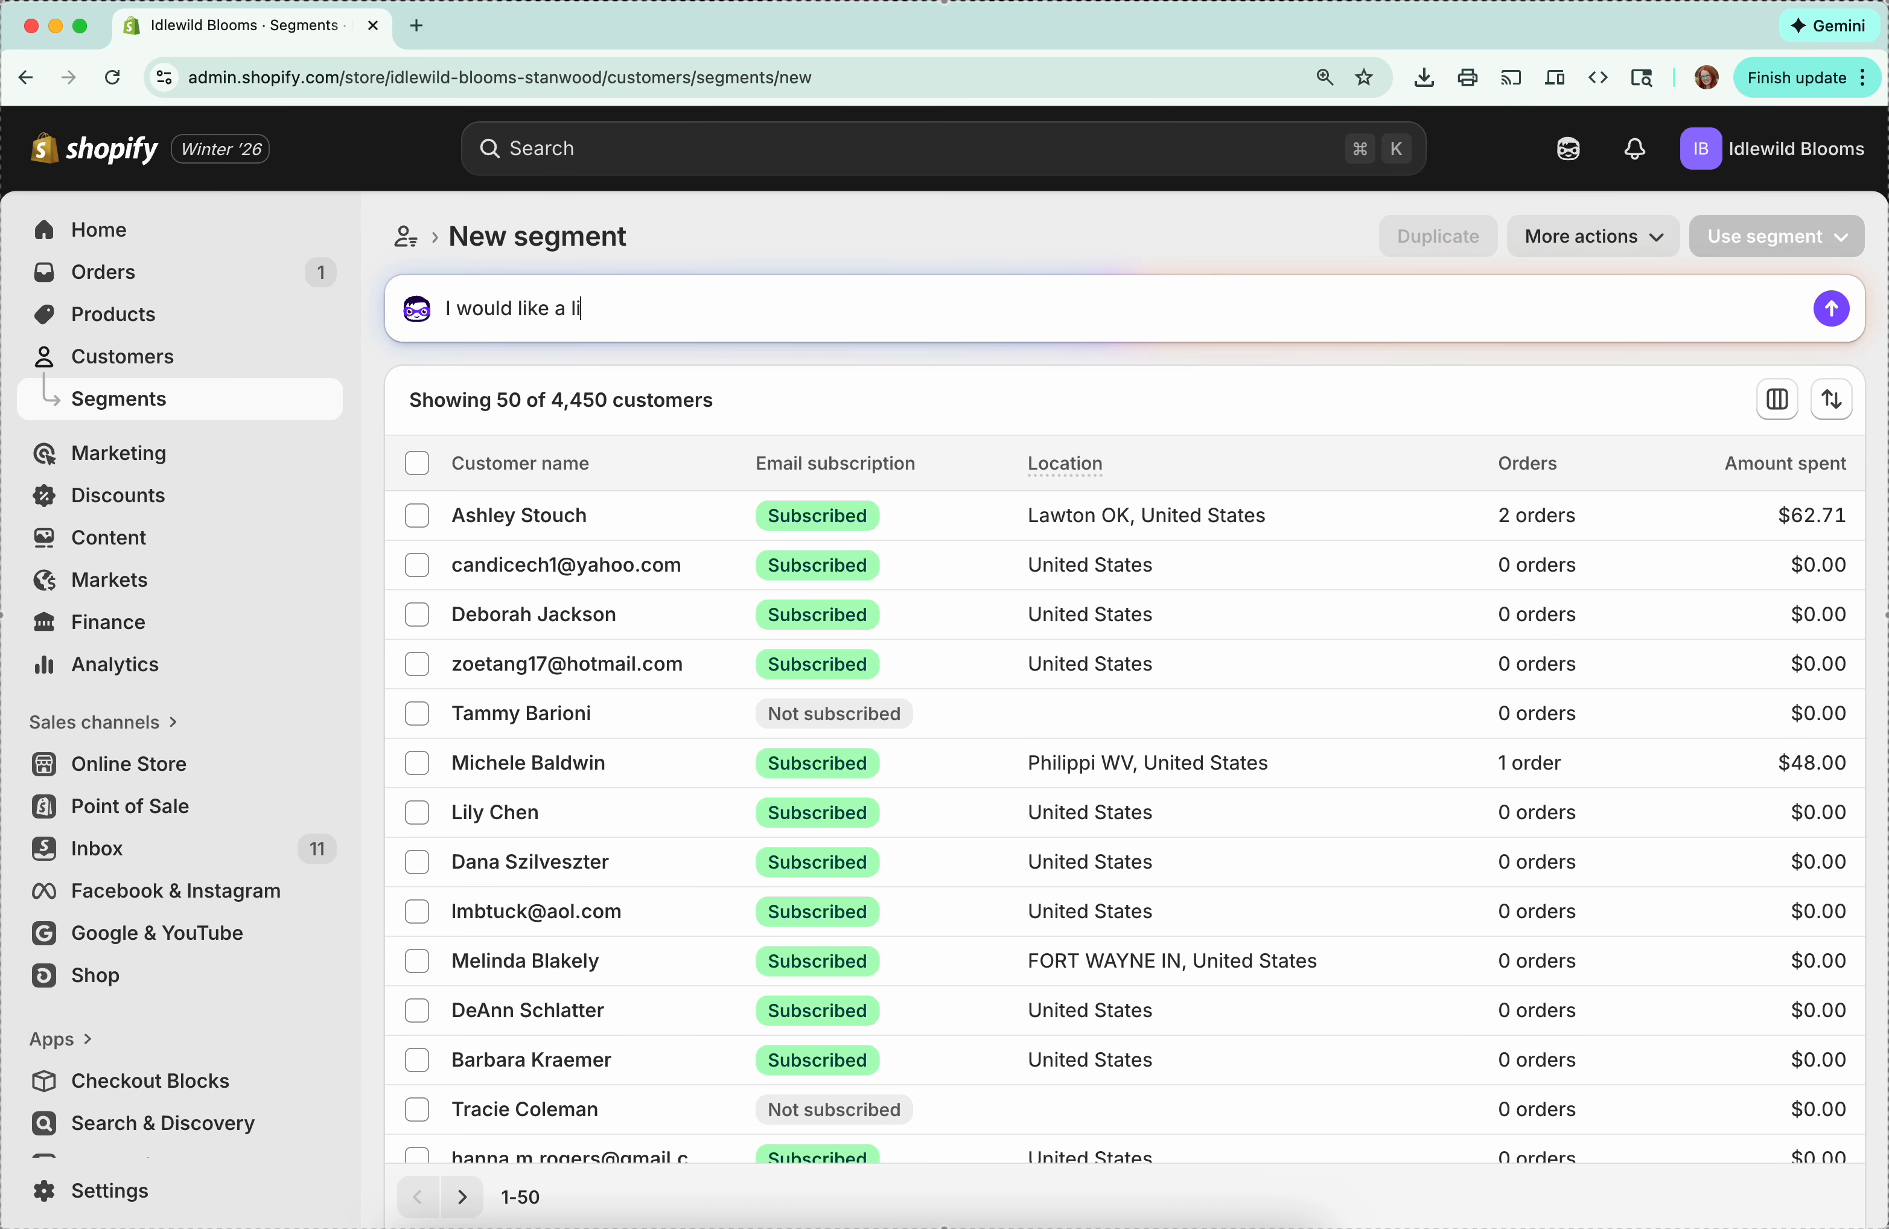
text(st of customers wh)
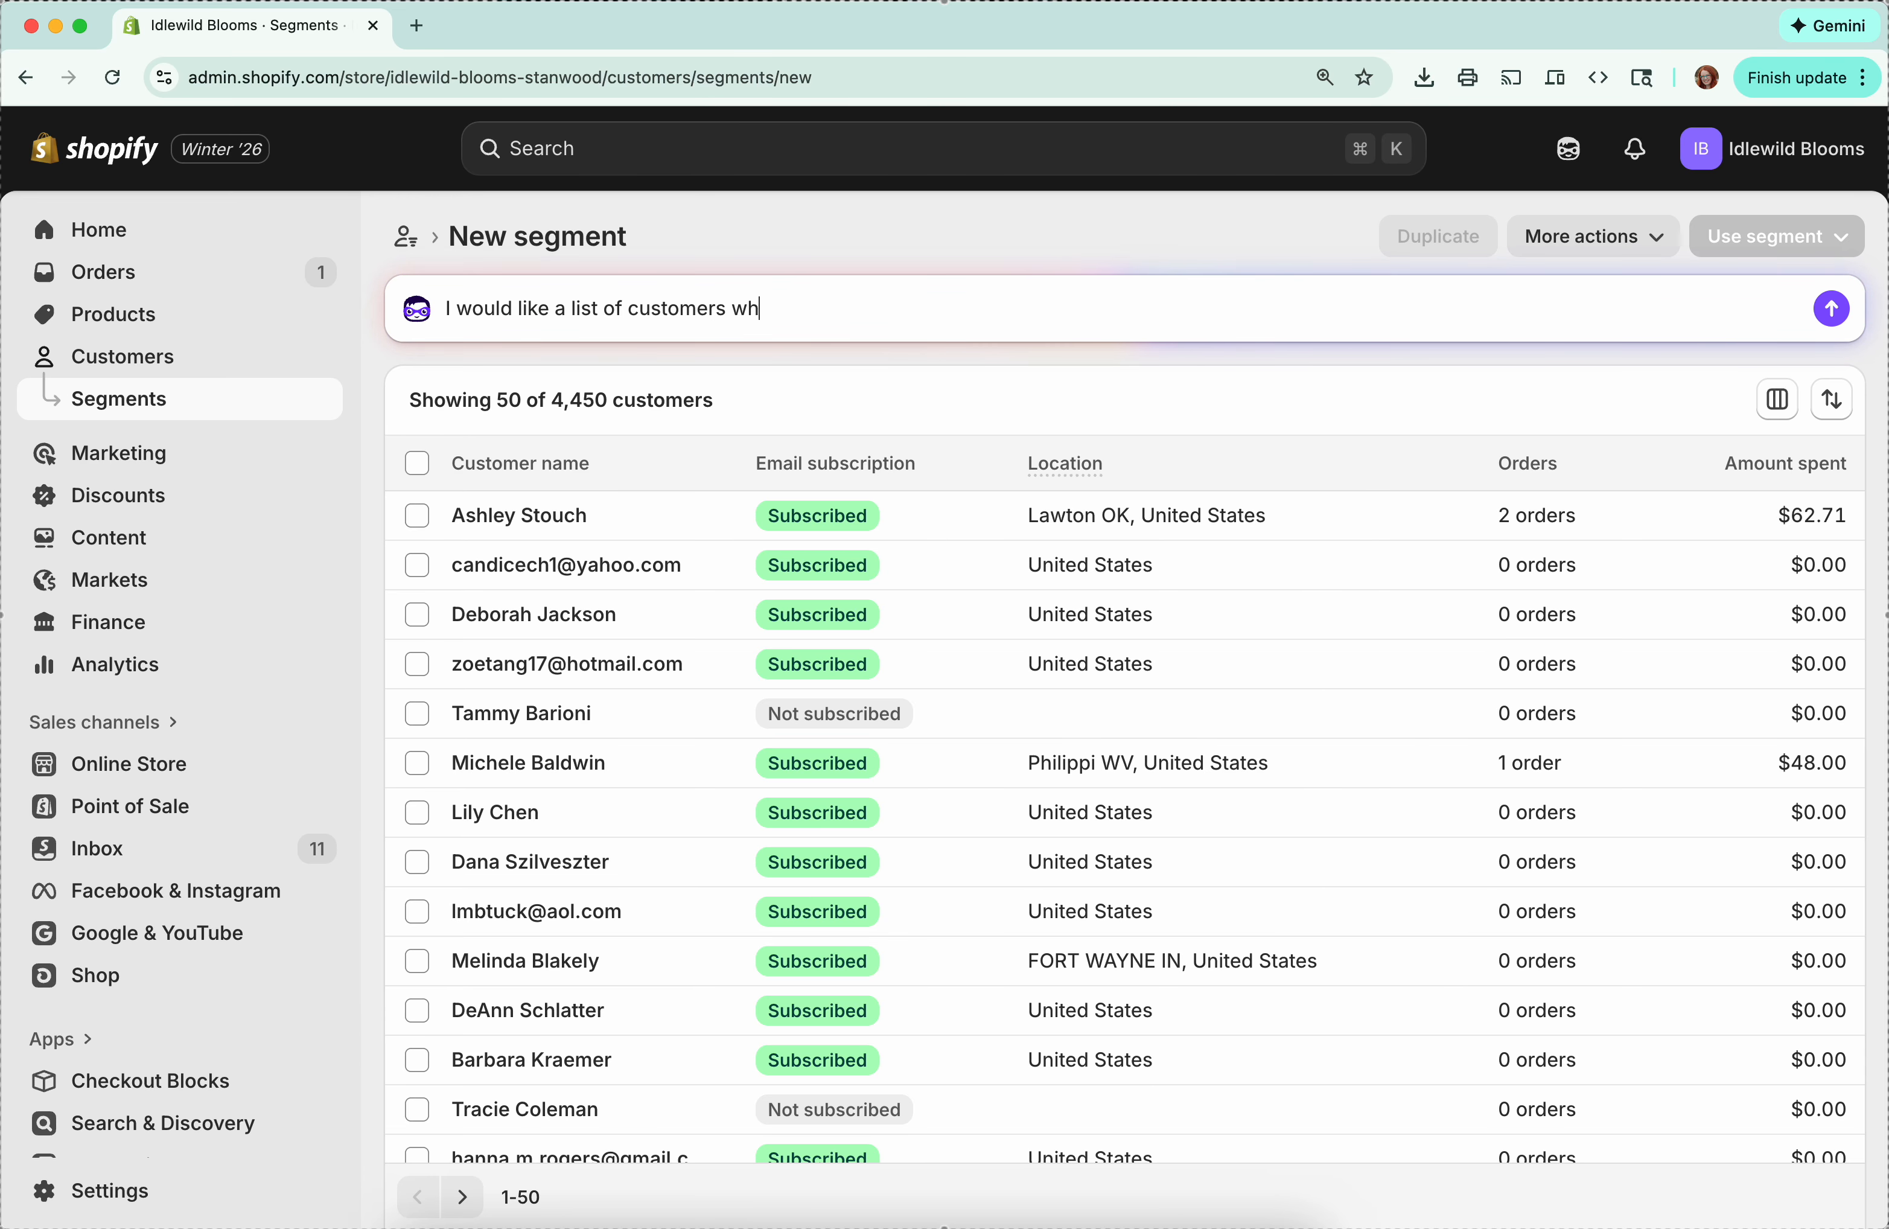
text(o purchase from February 1st to )
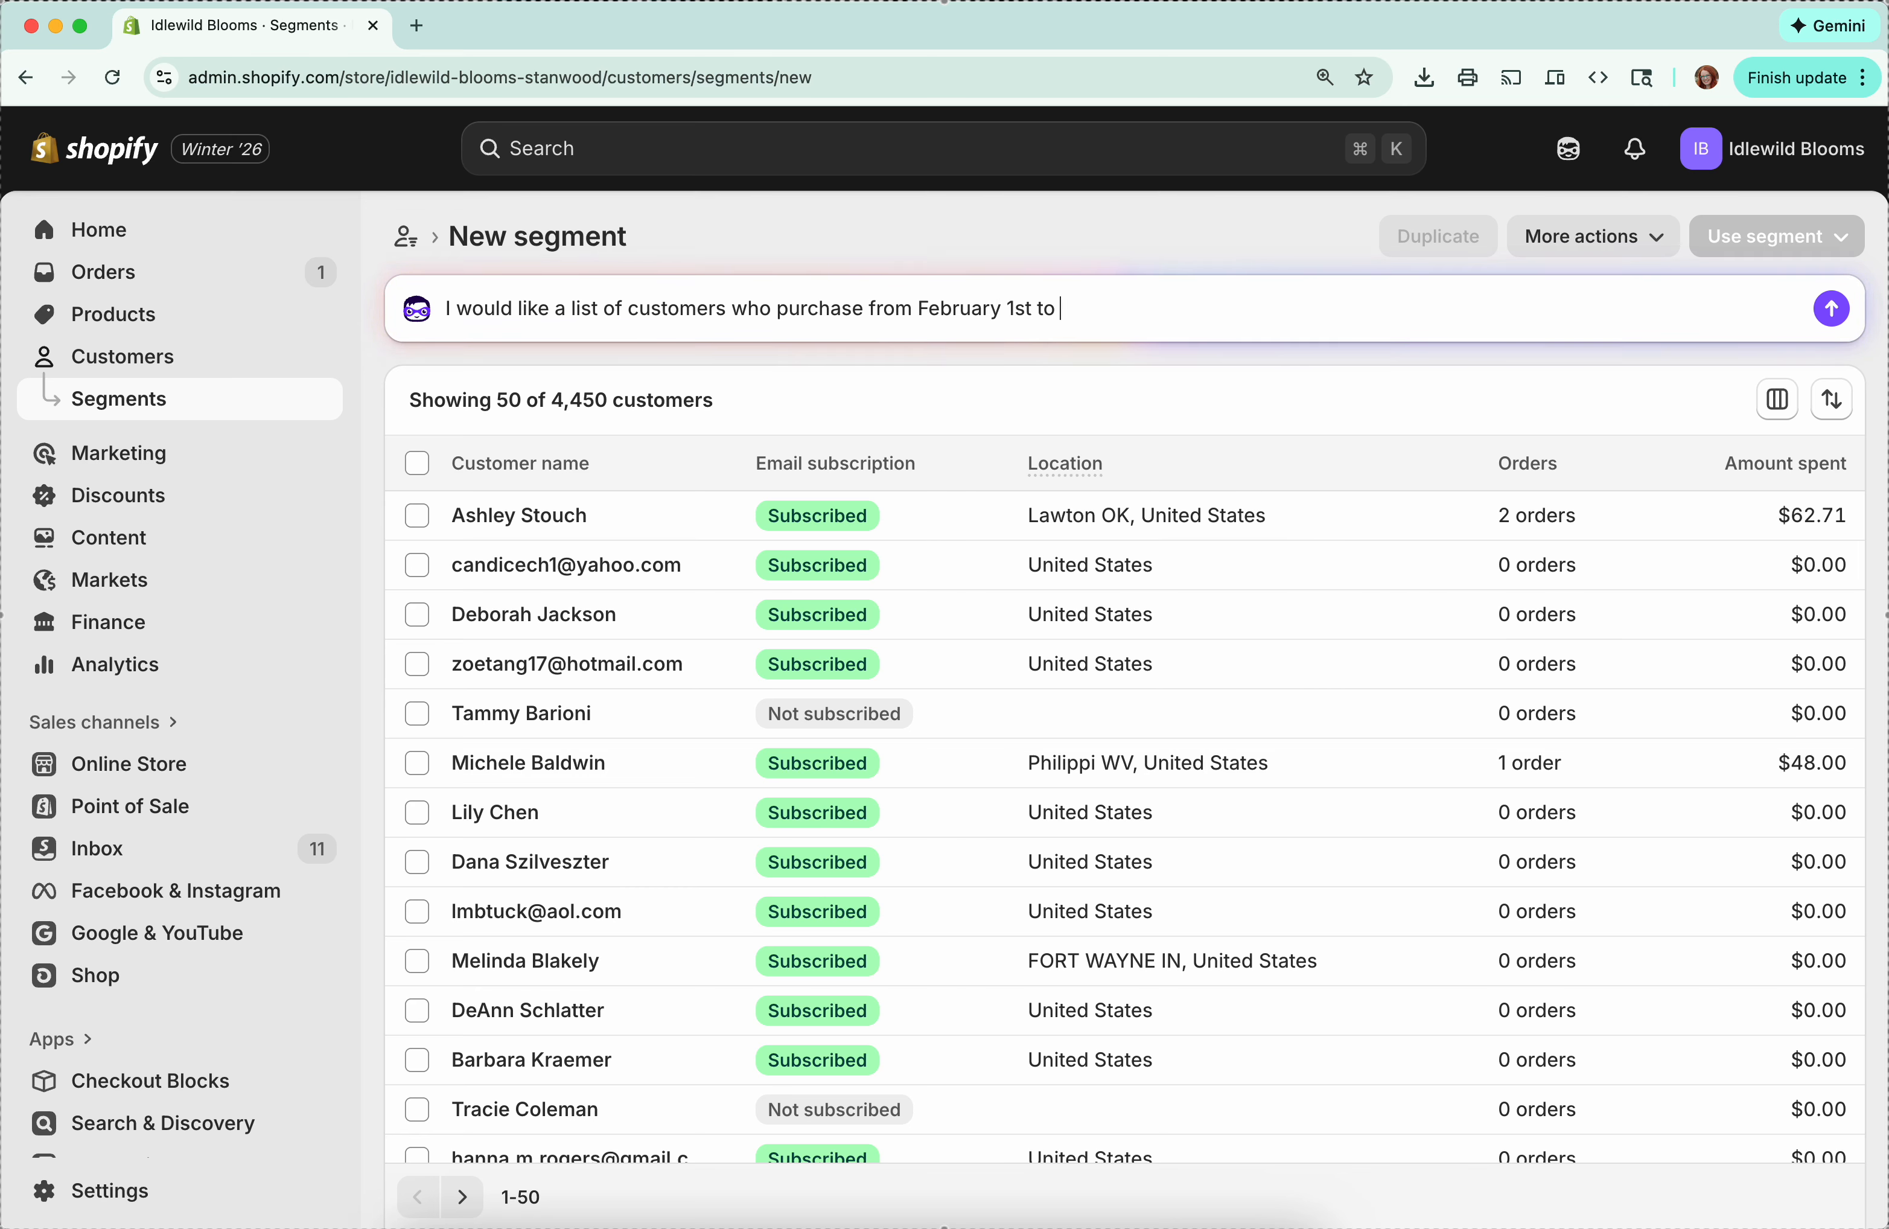
text(April 15th, 2025)
key(BackSpace)
text(6)
click(1029, 309)
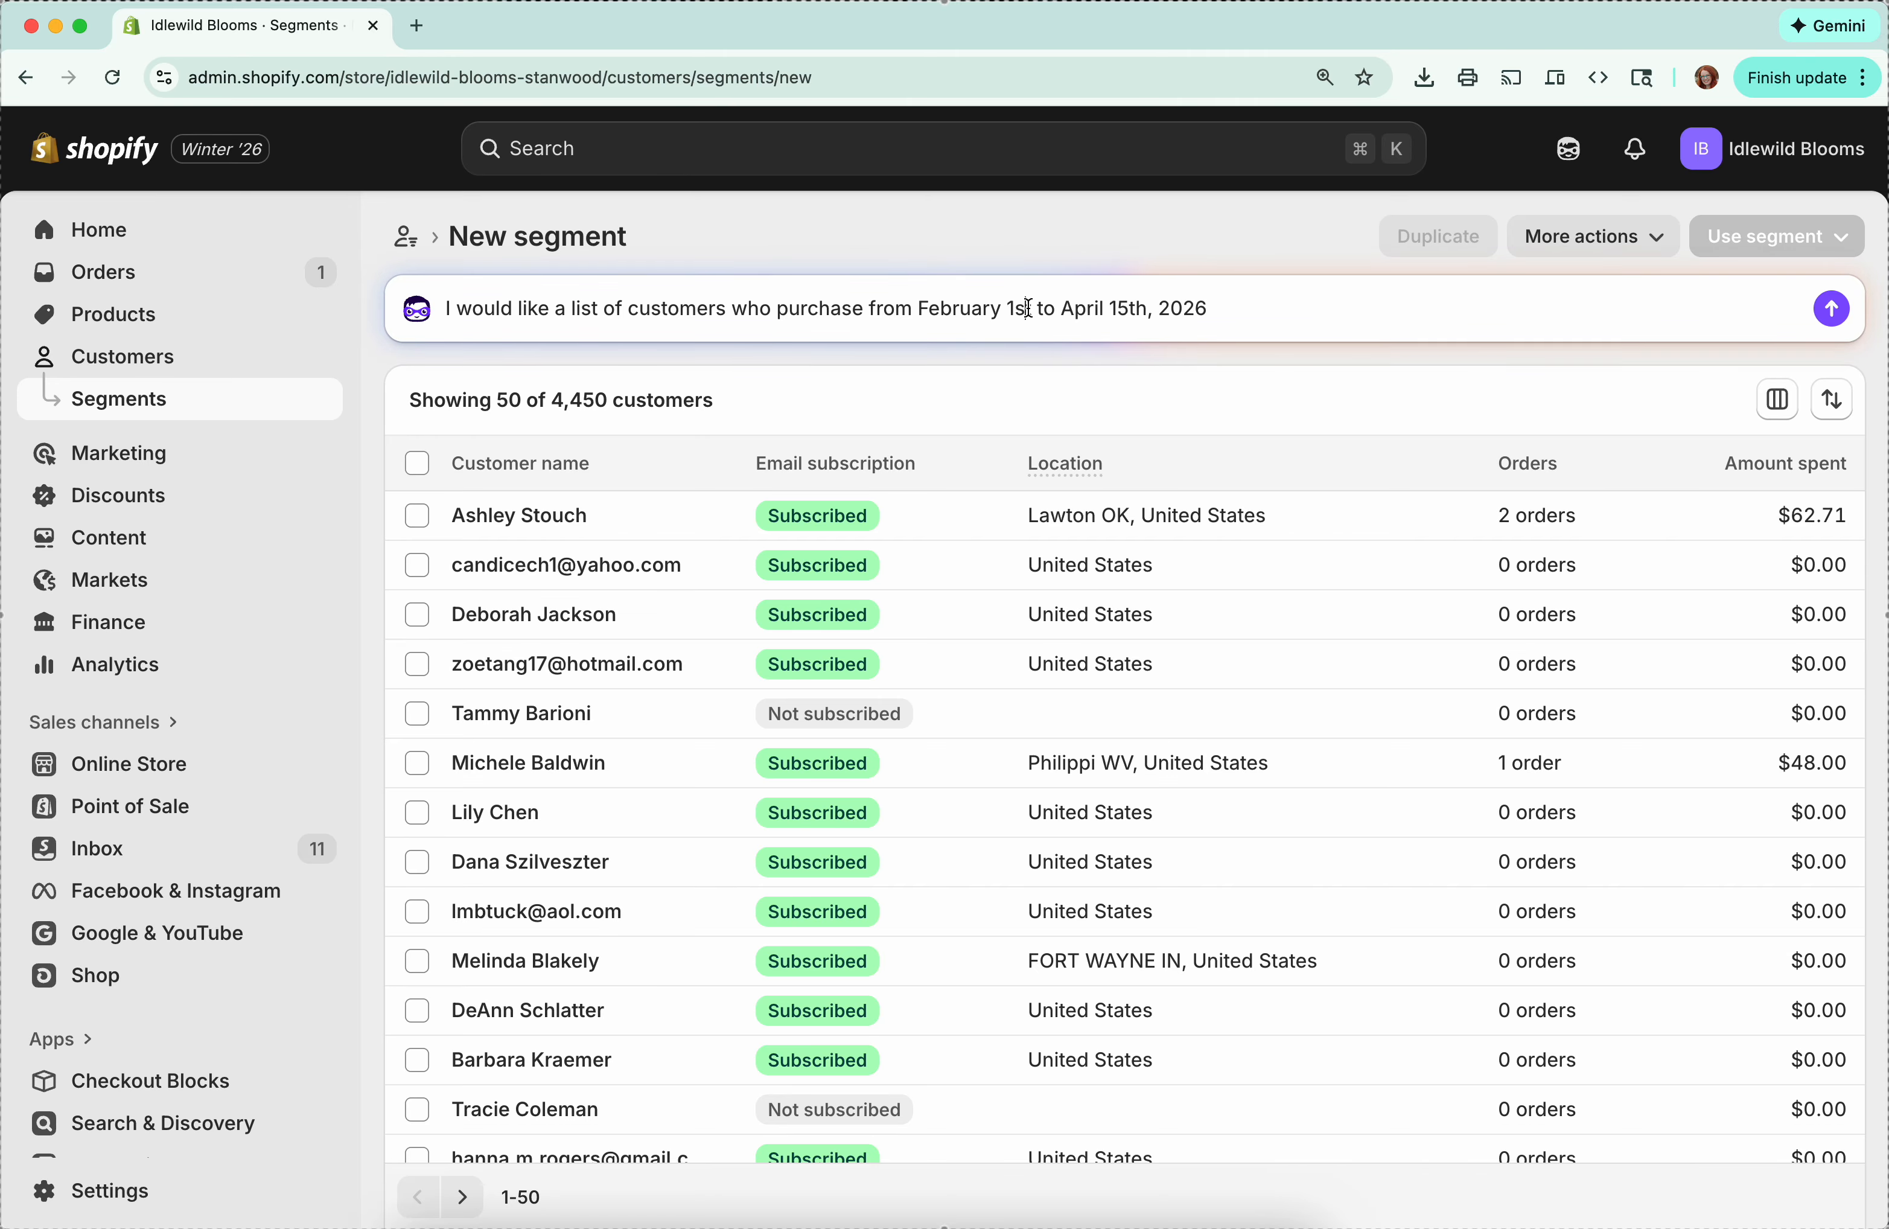
text(, 202)
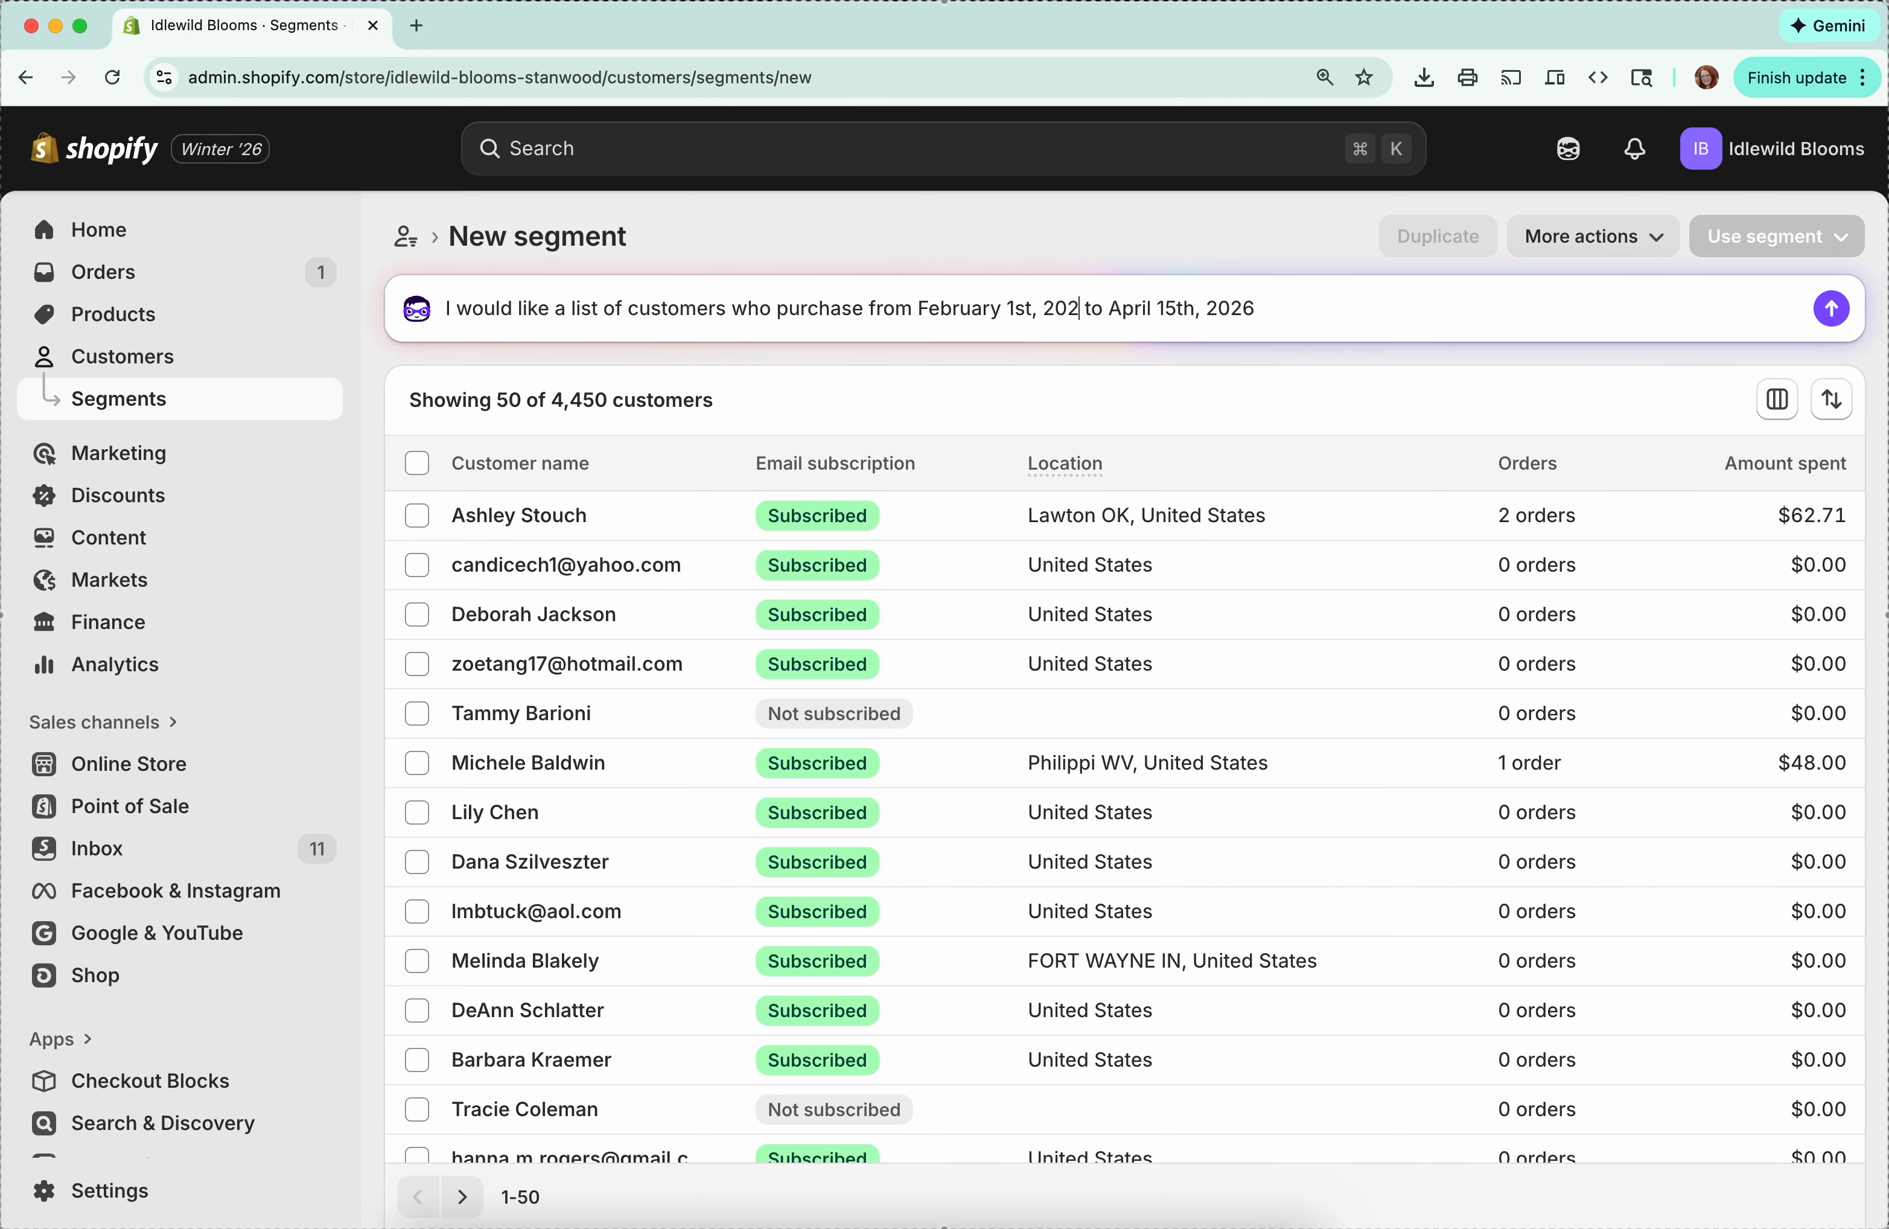
text(6)
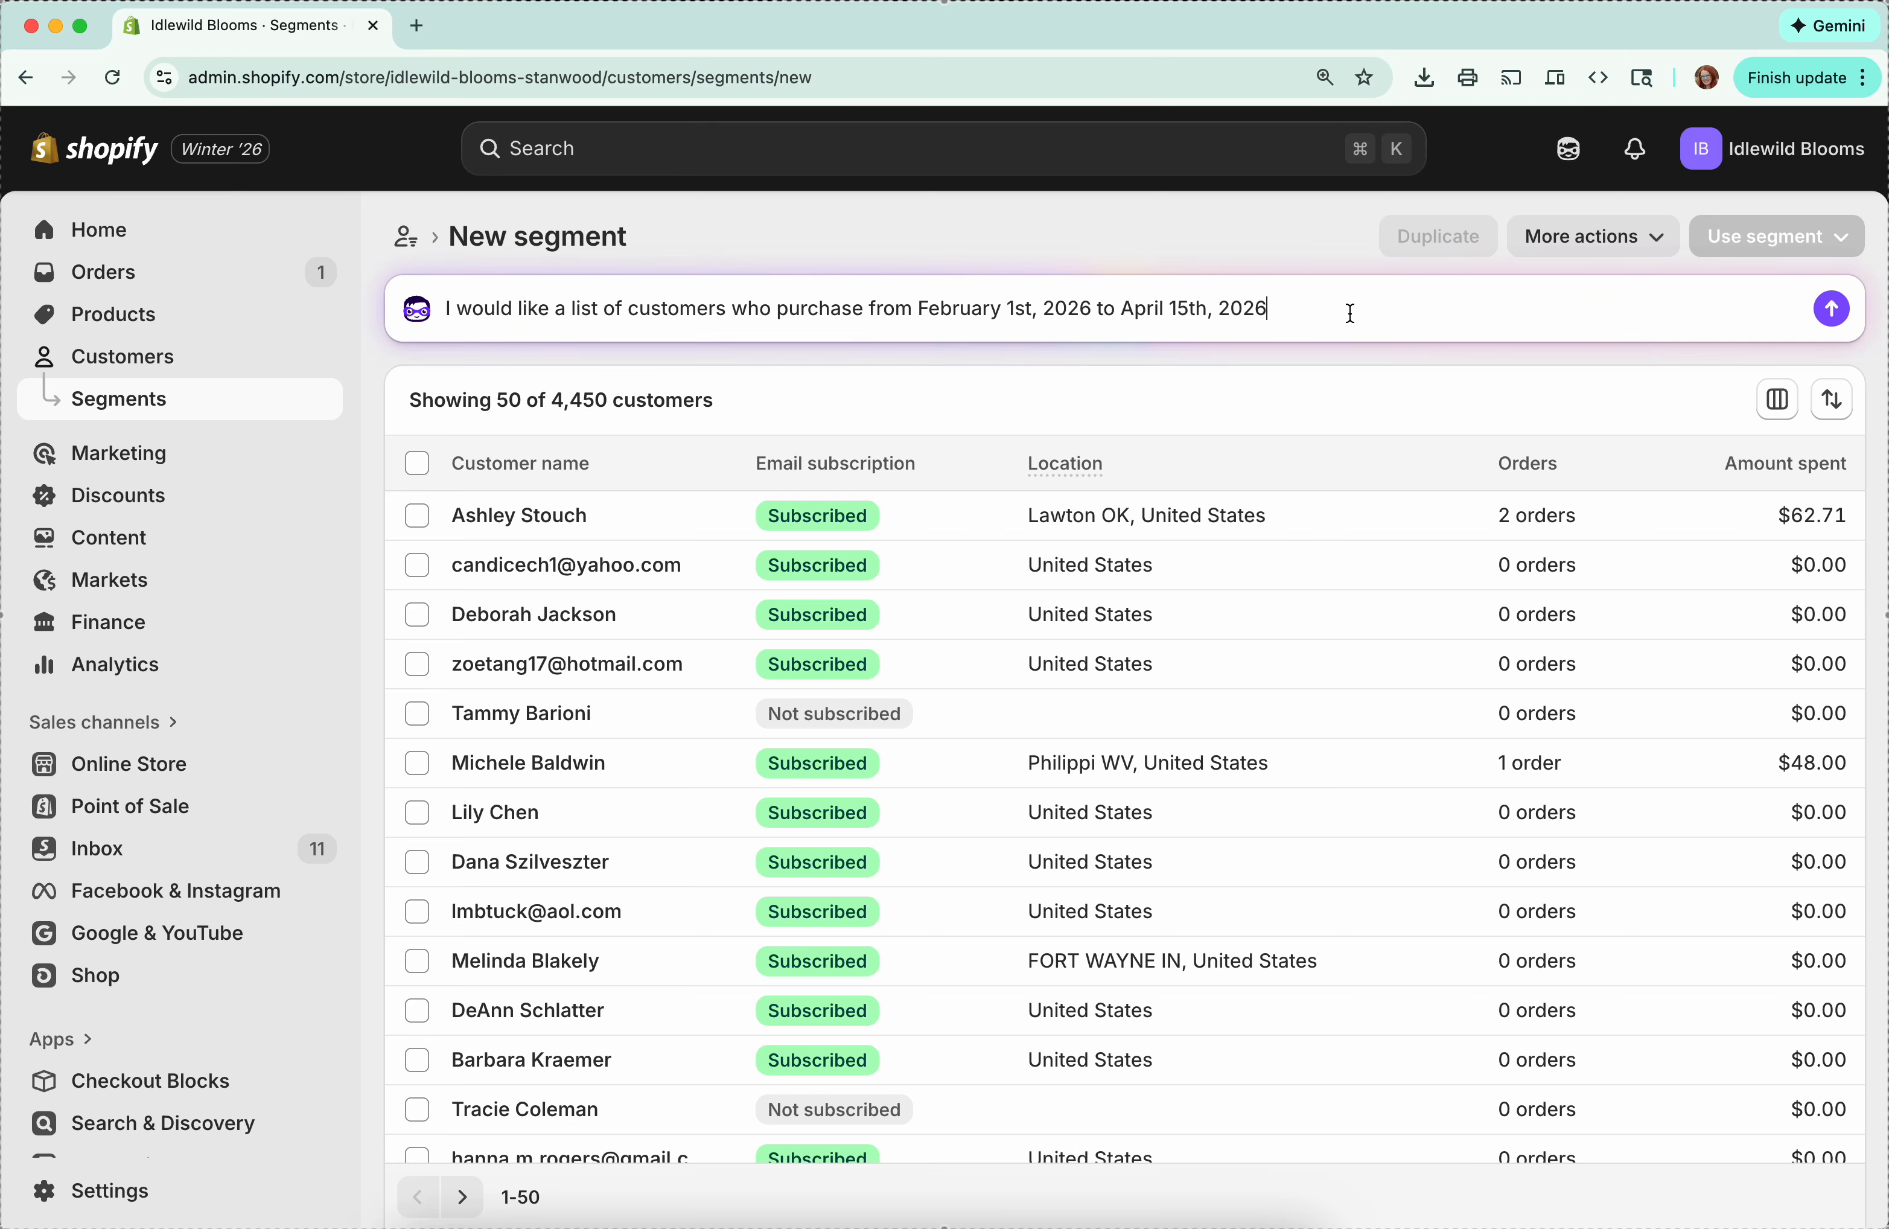
key(Return)
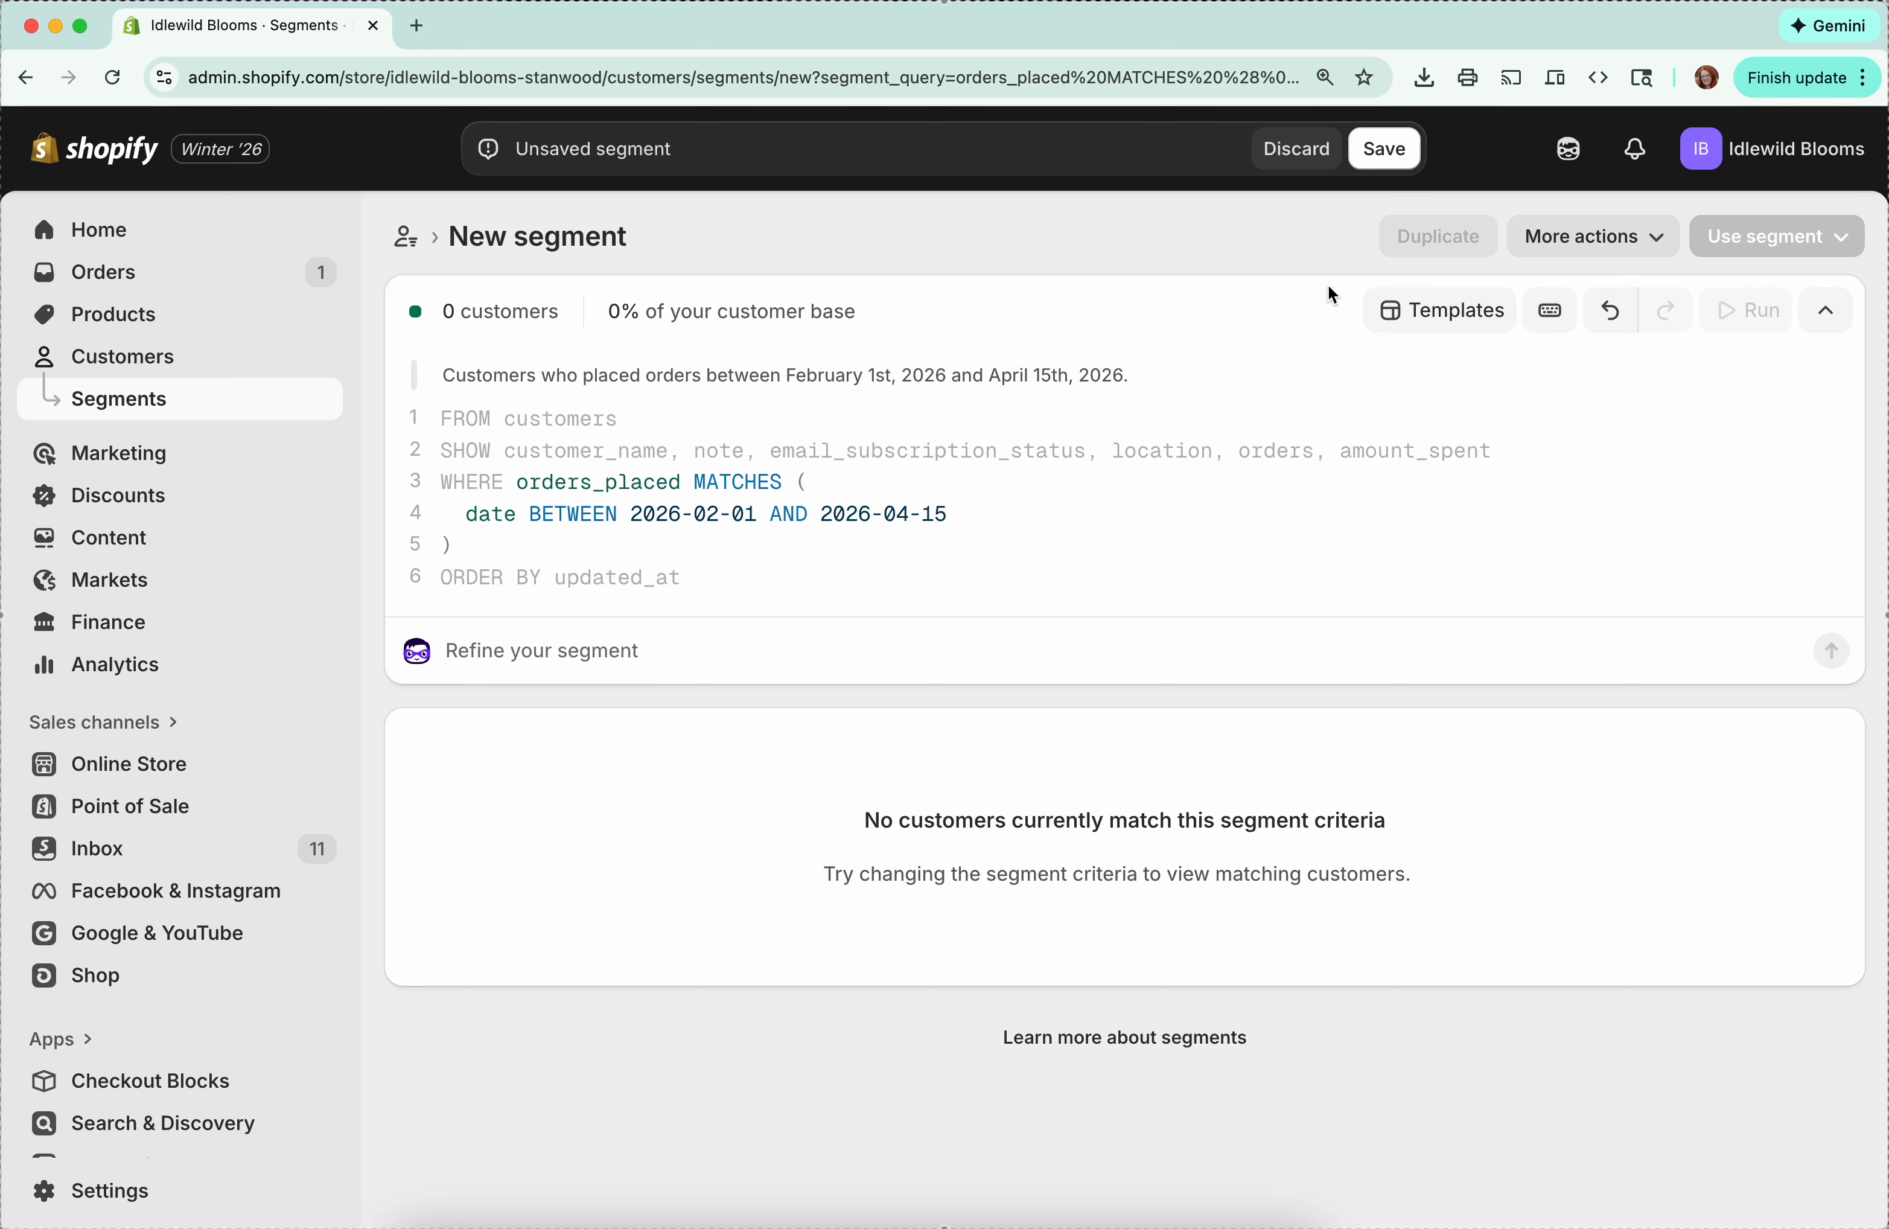
Step: Save the segment under the name "Orders placed 2/1/26-4/15/26"
click(1385, 159)
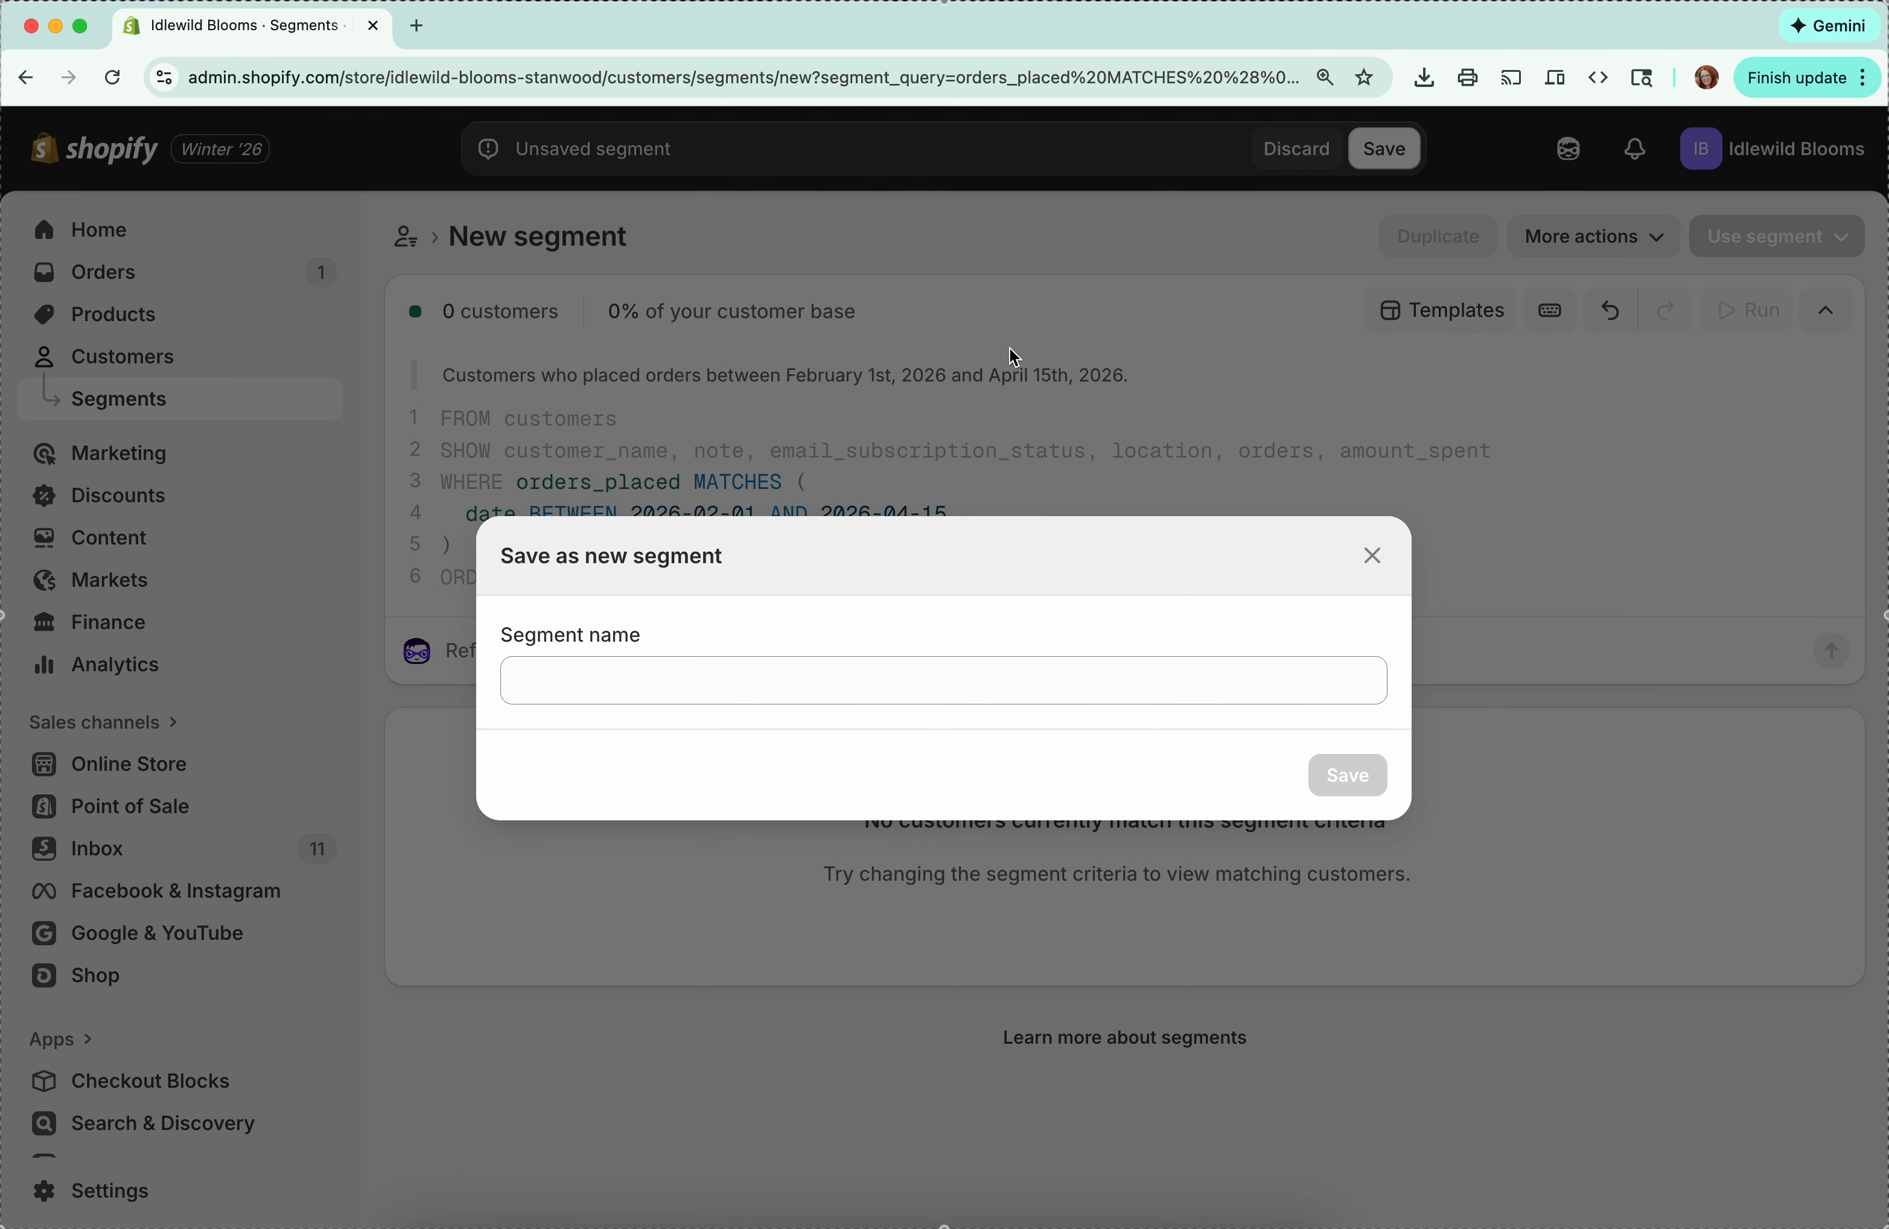
click(682, 674)
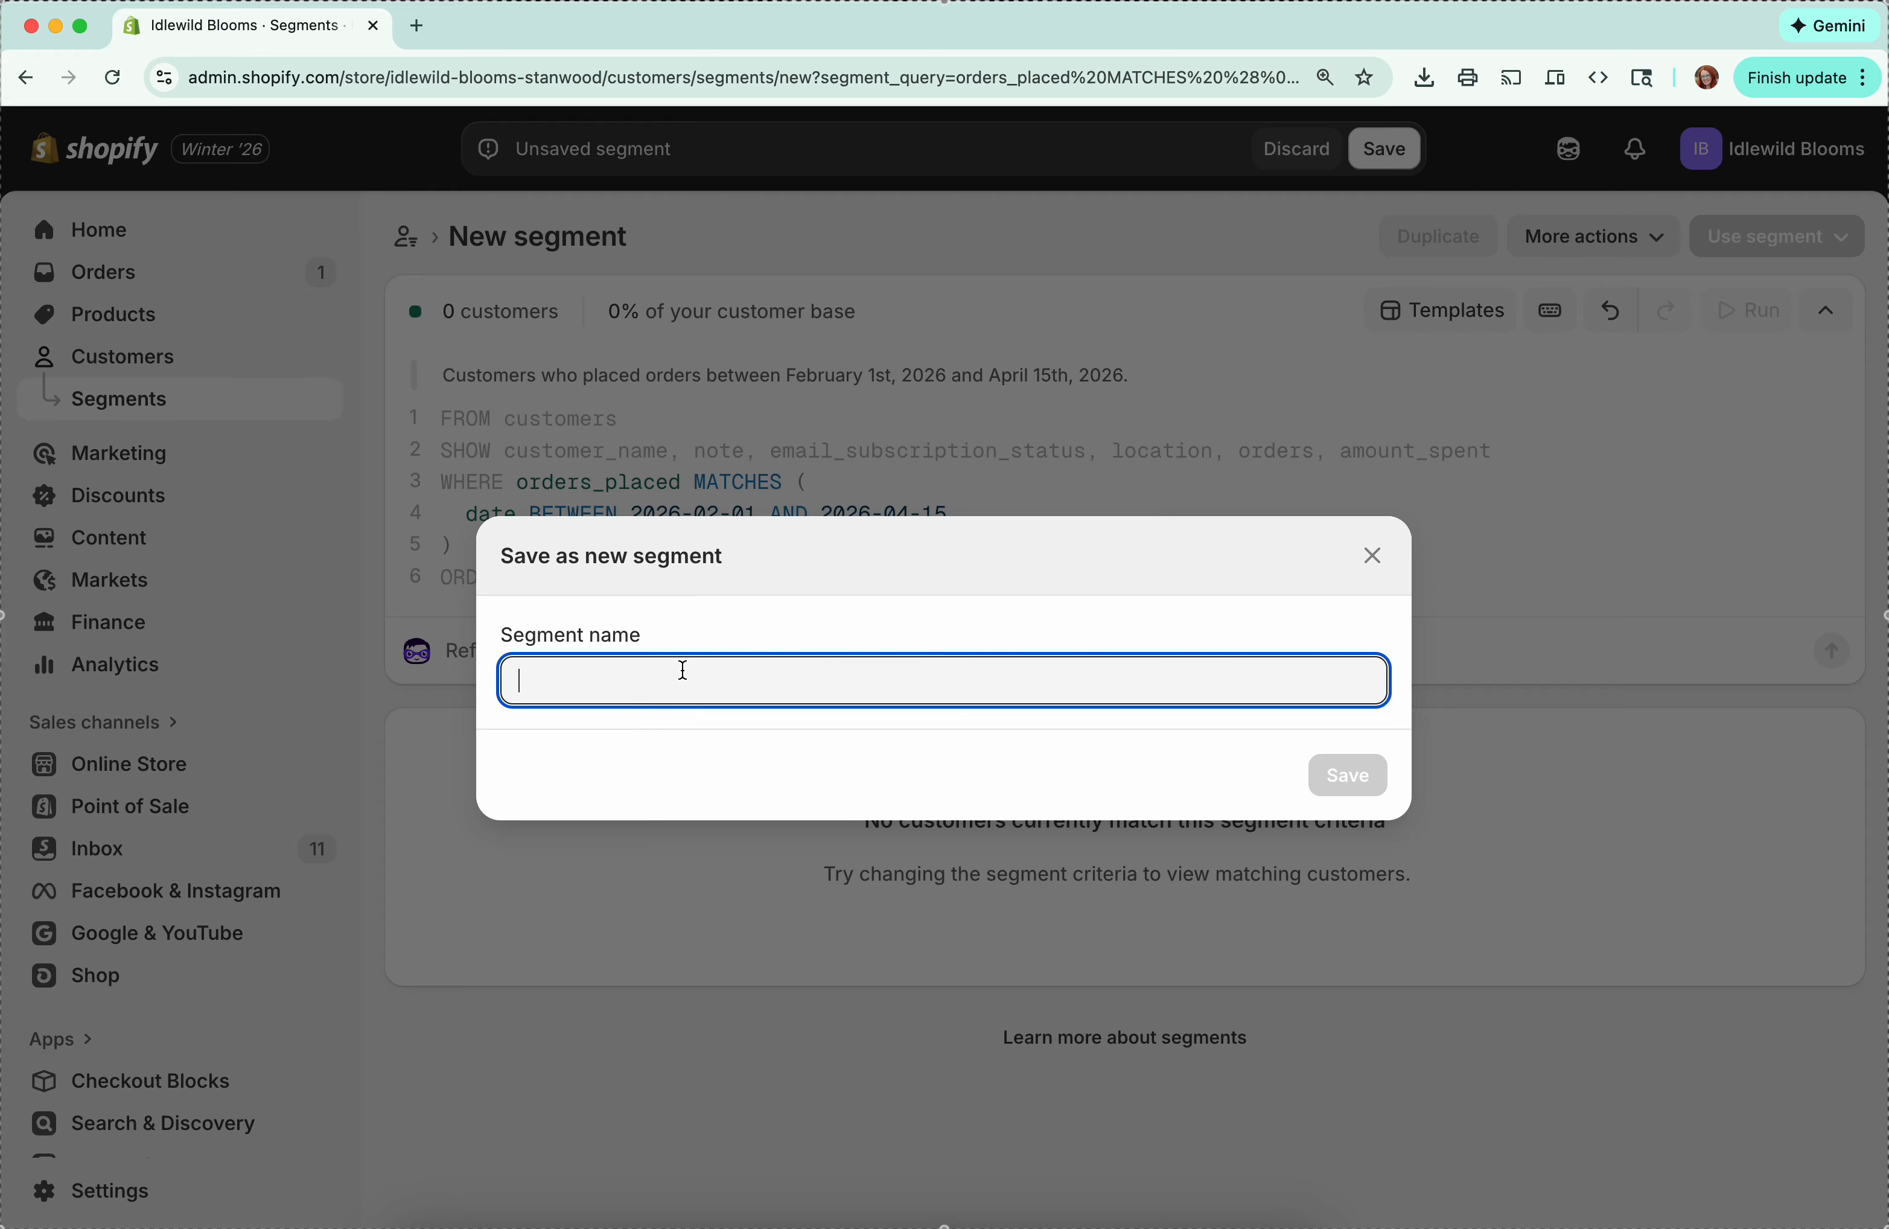
text(Orders placed 3)
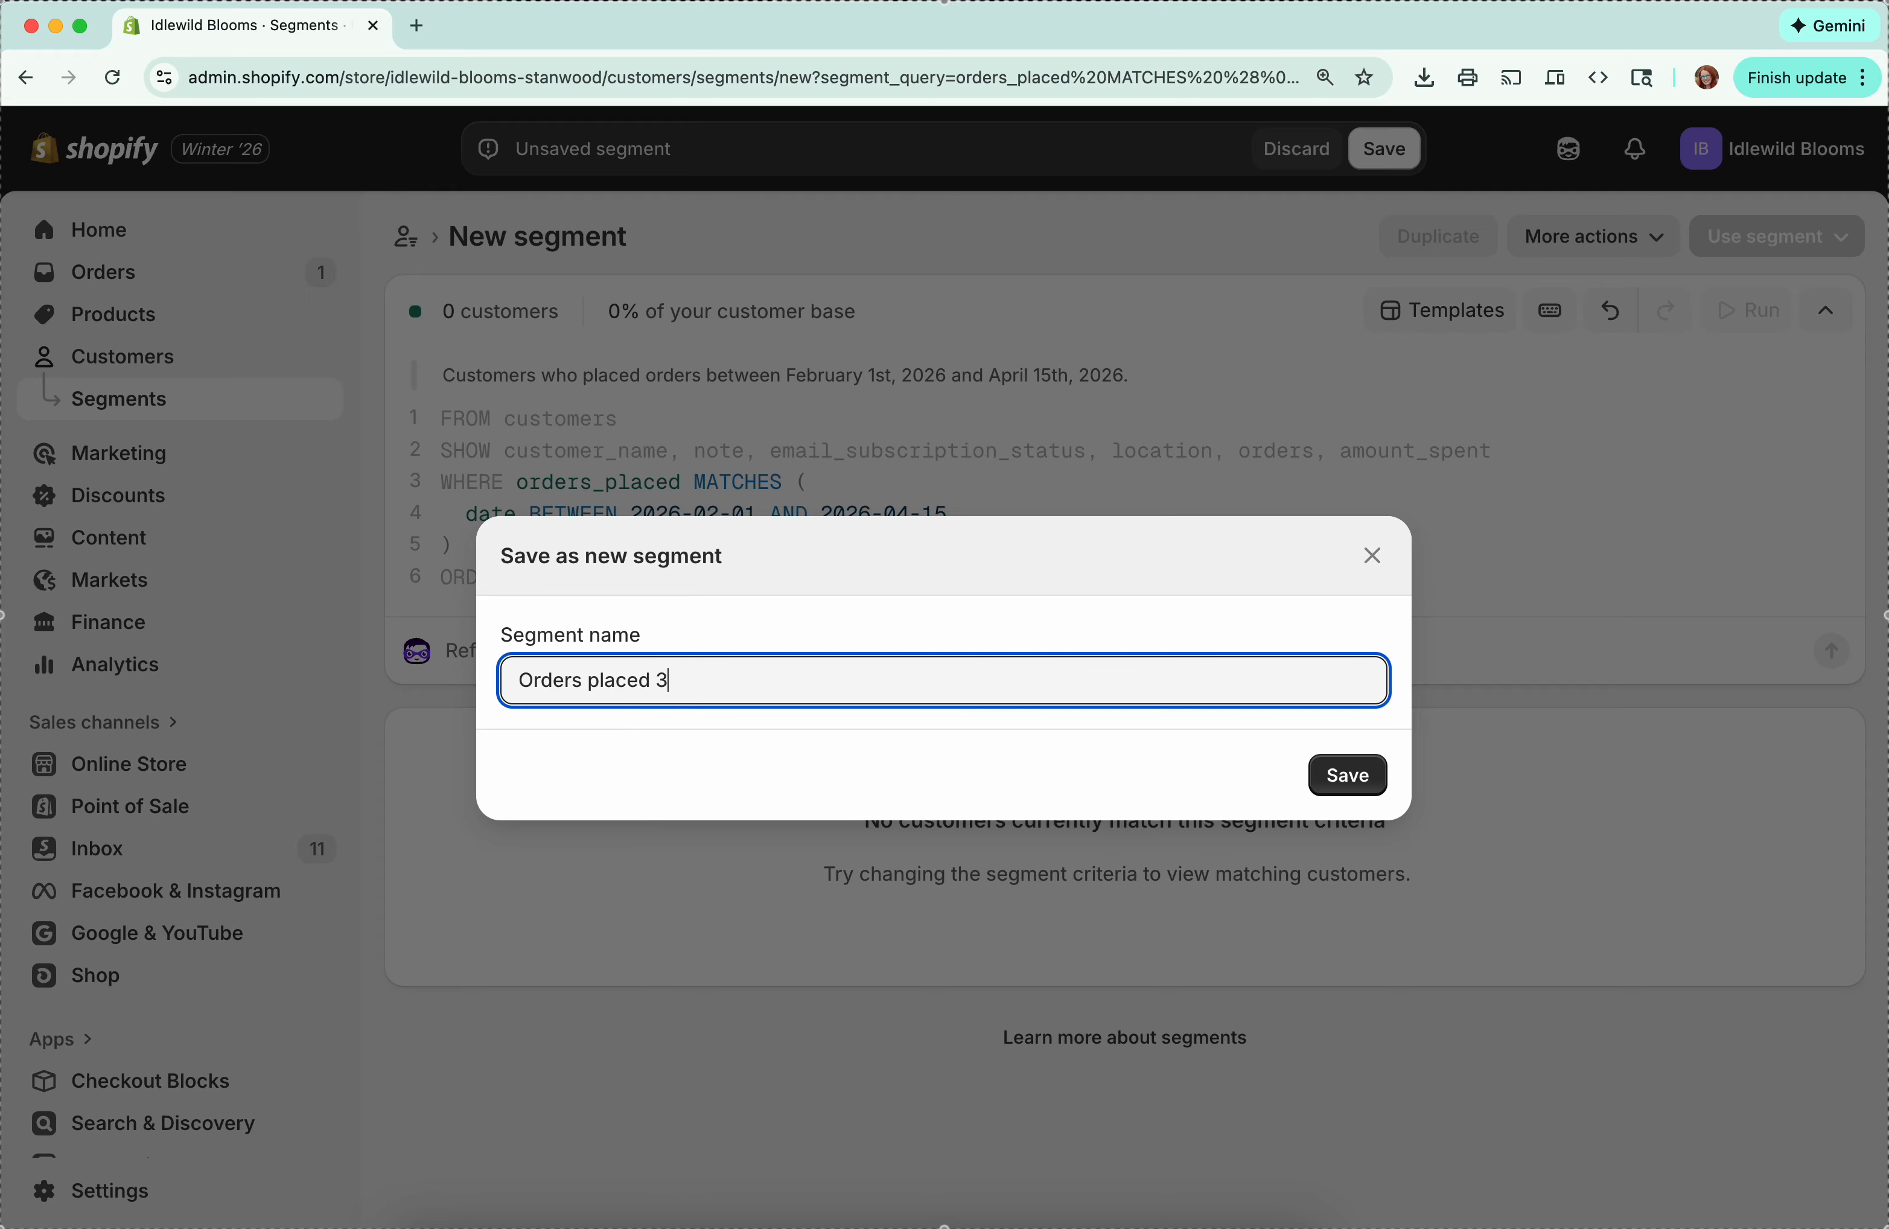
key(BackSpace)
text(2/1/26-4/15/26)
click(1345, 774)
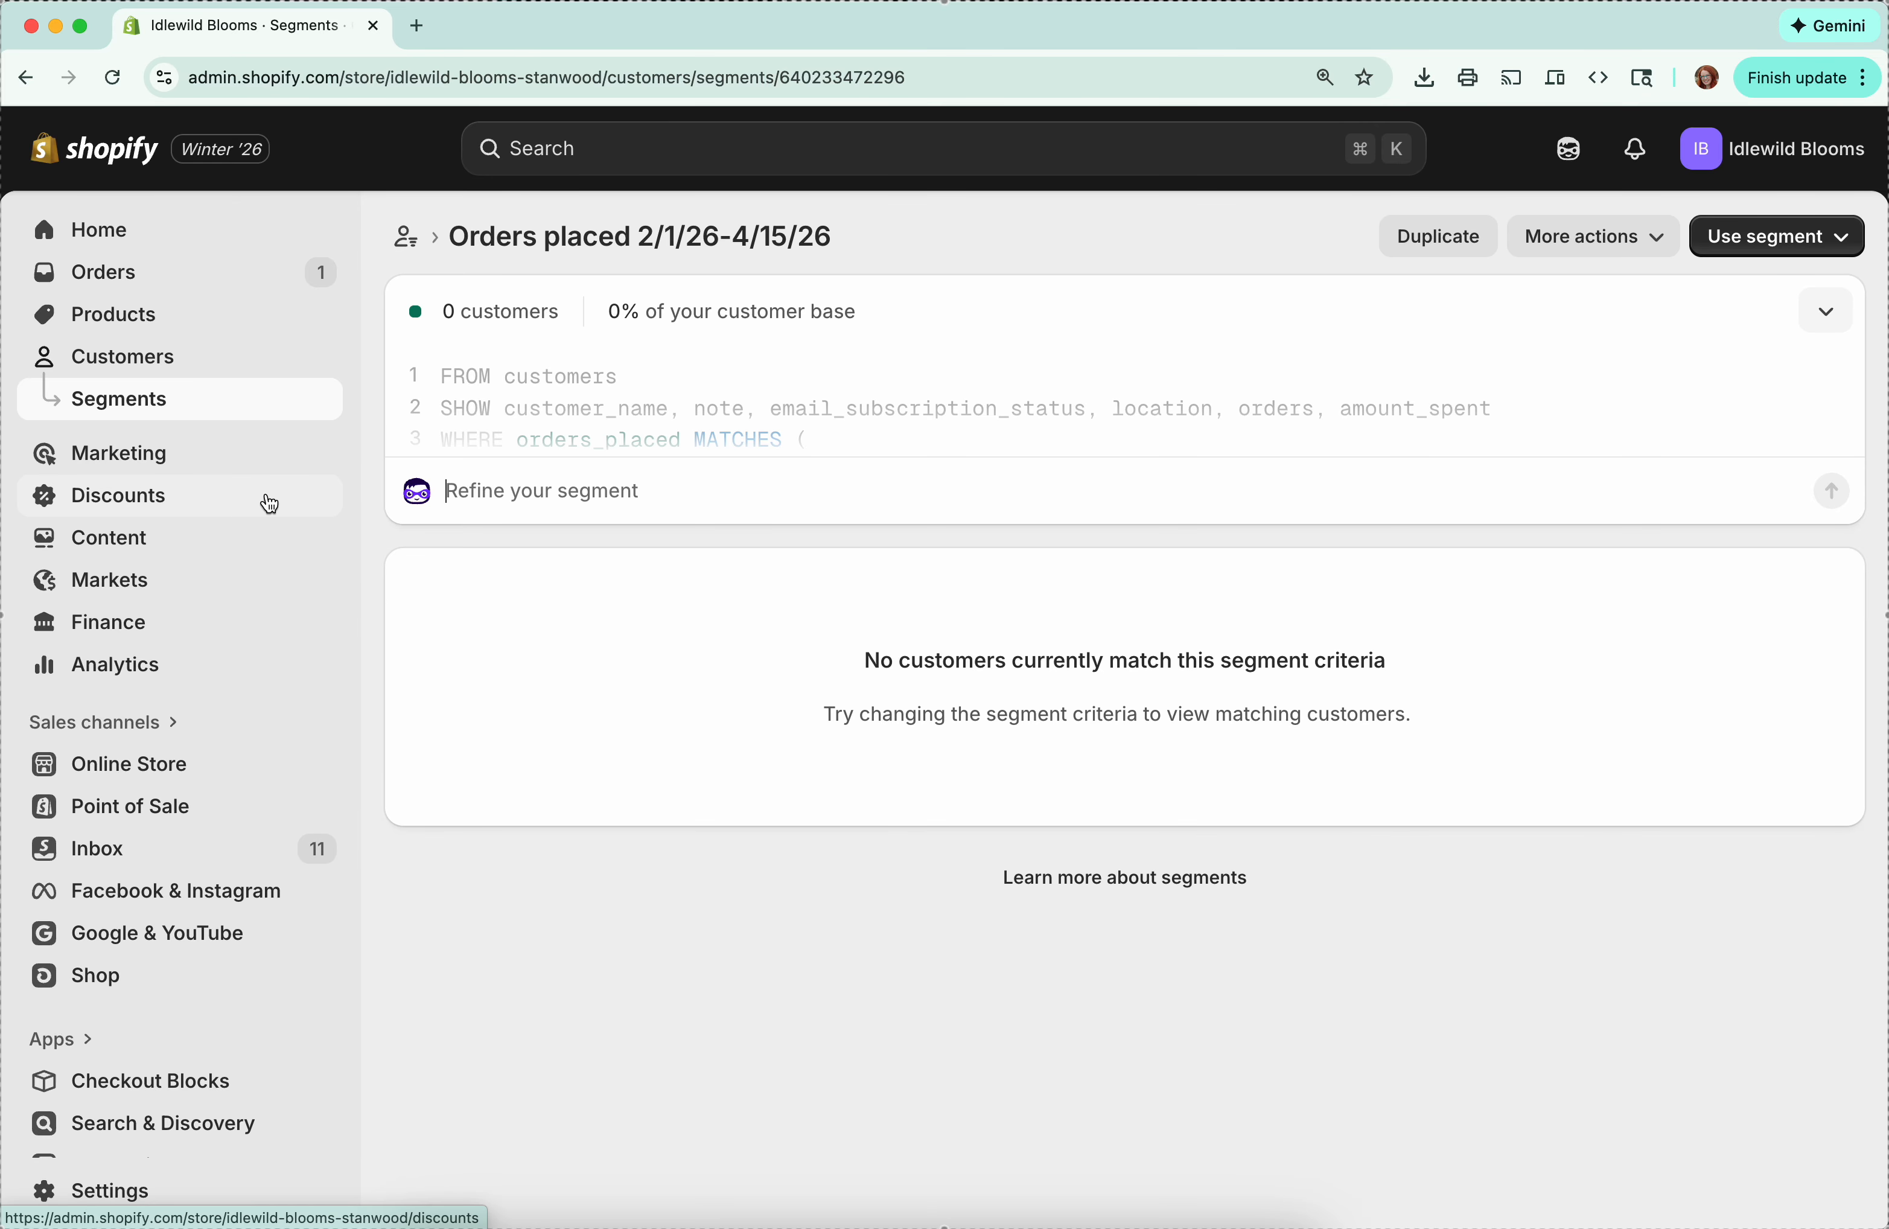
Step: Start a new free shipping discount from the store's discounts
click(266, 495)
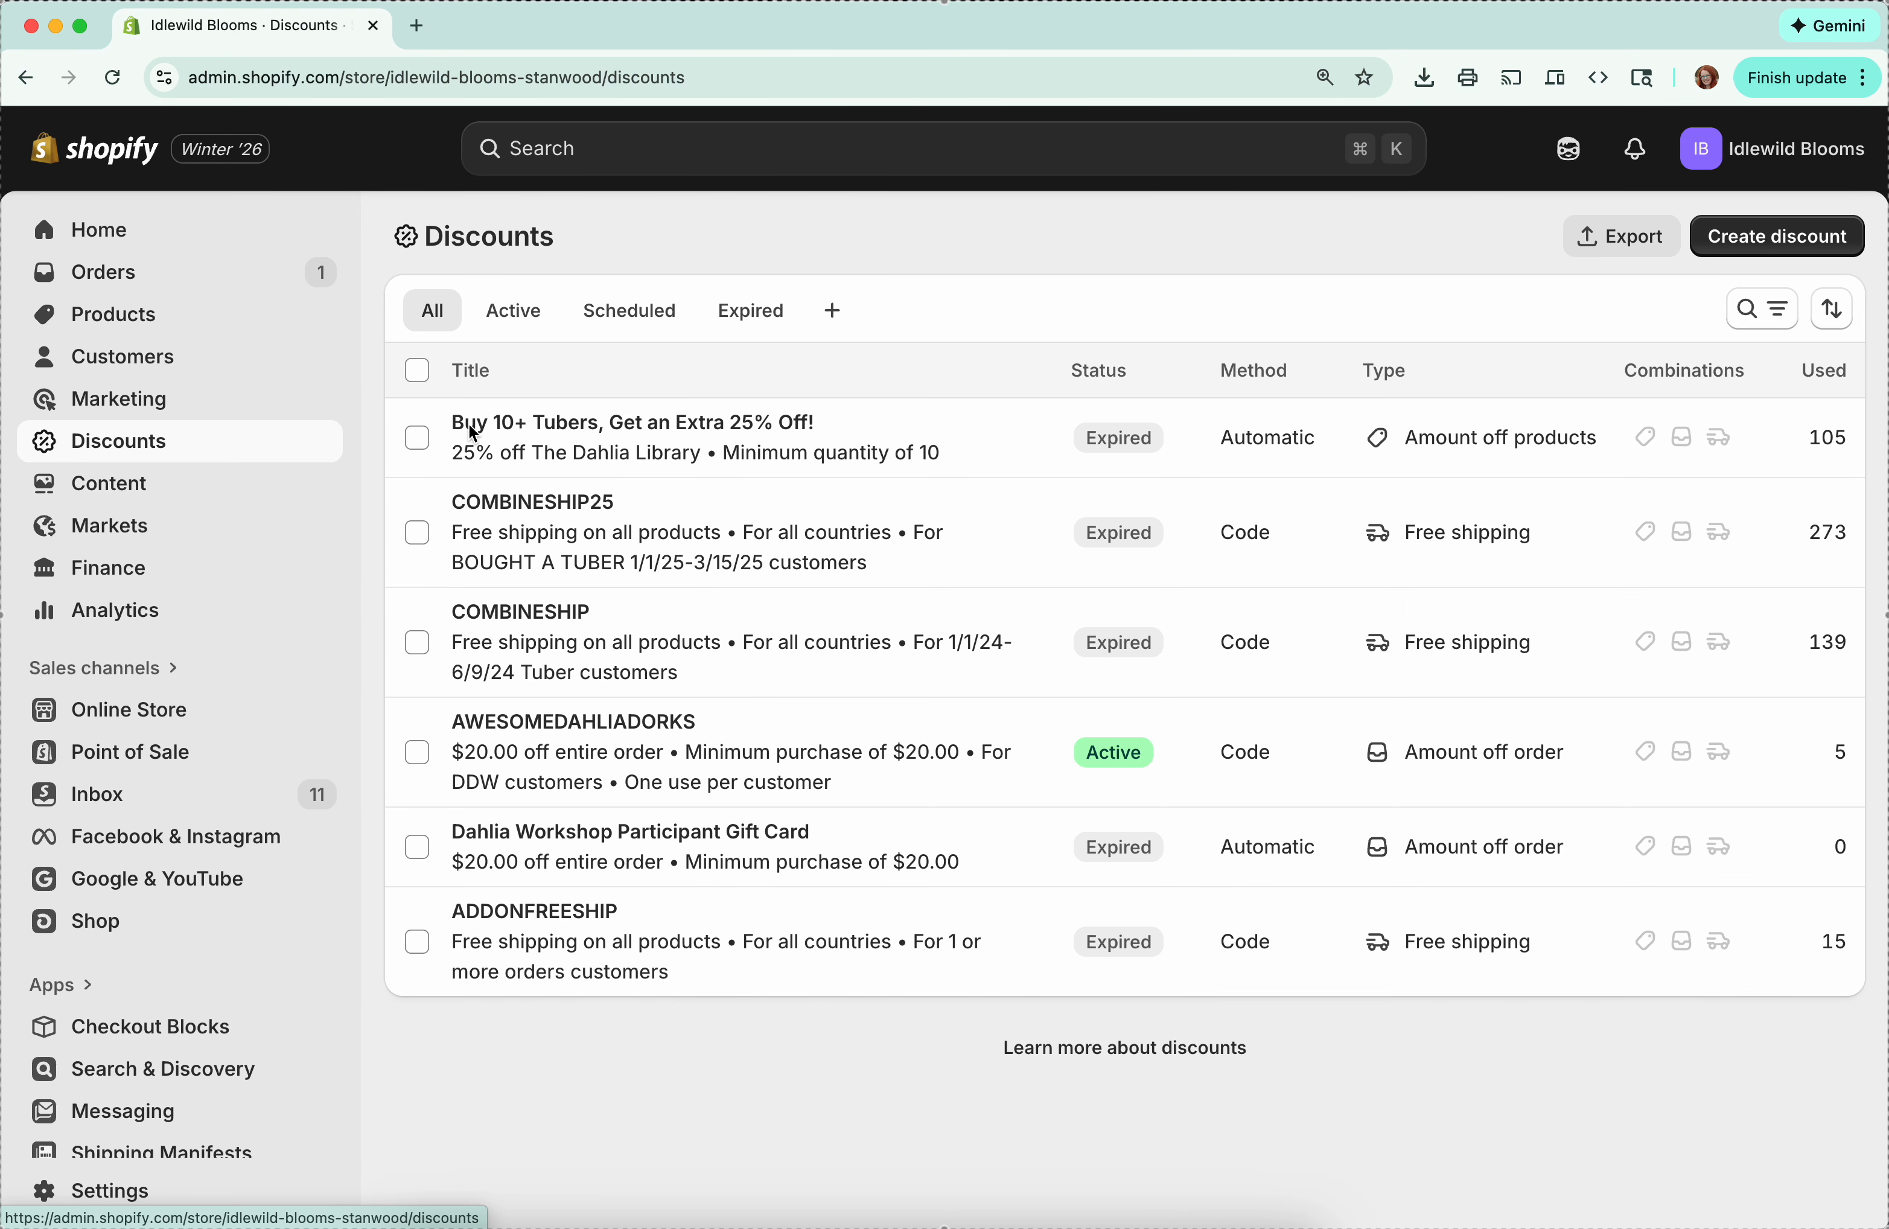
click(1804, 241)
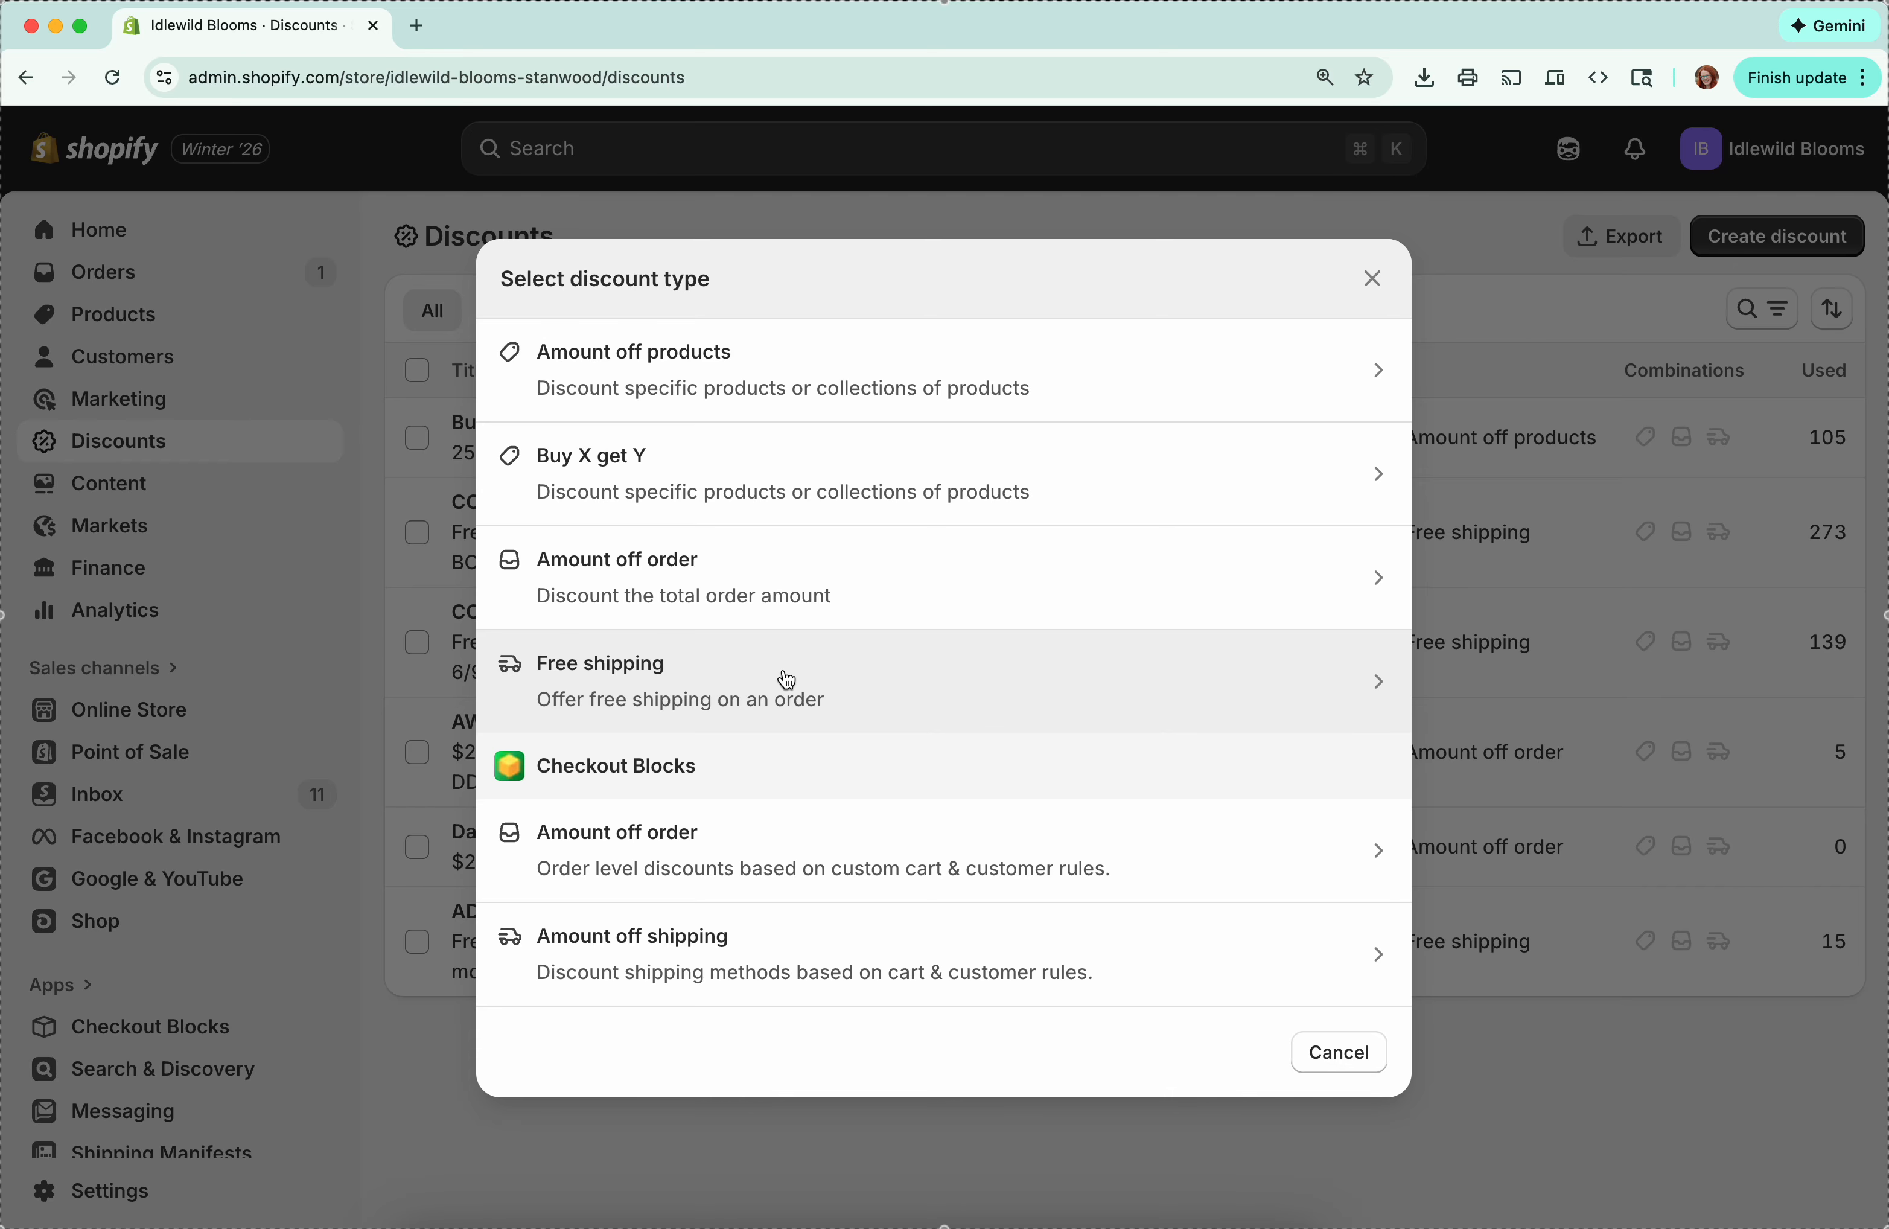
click(786, 679)
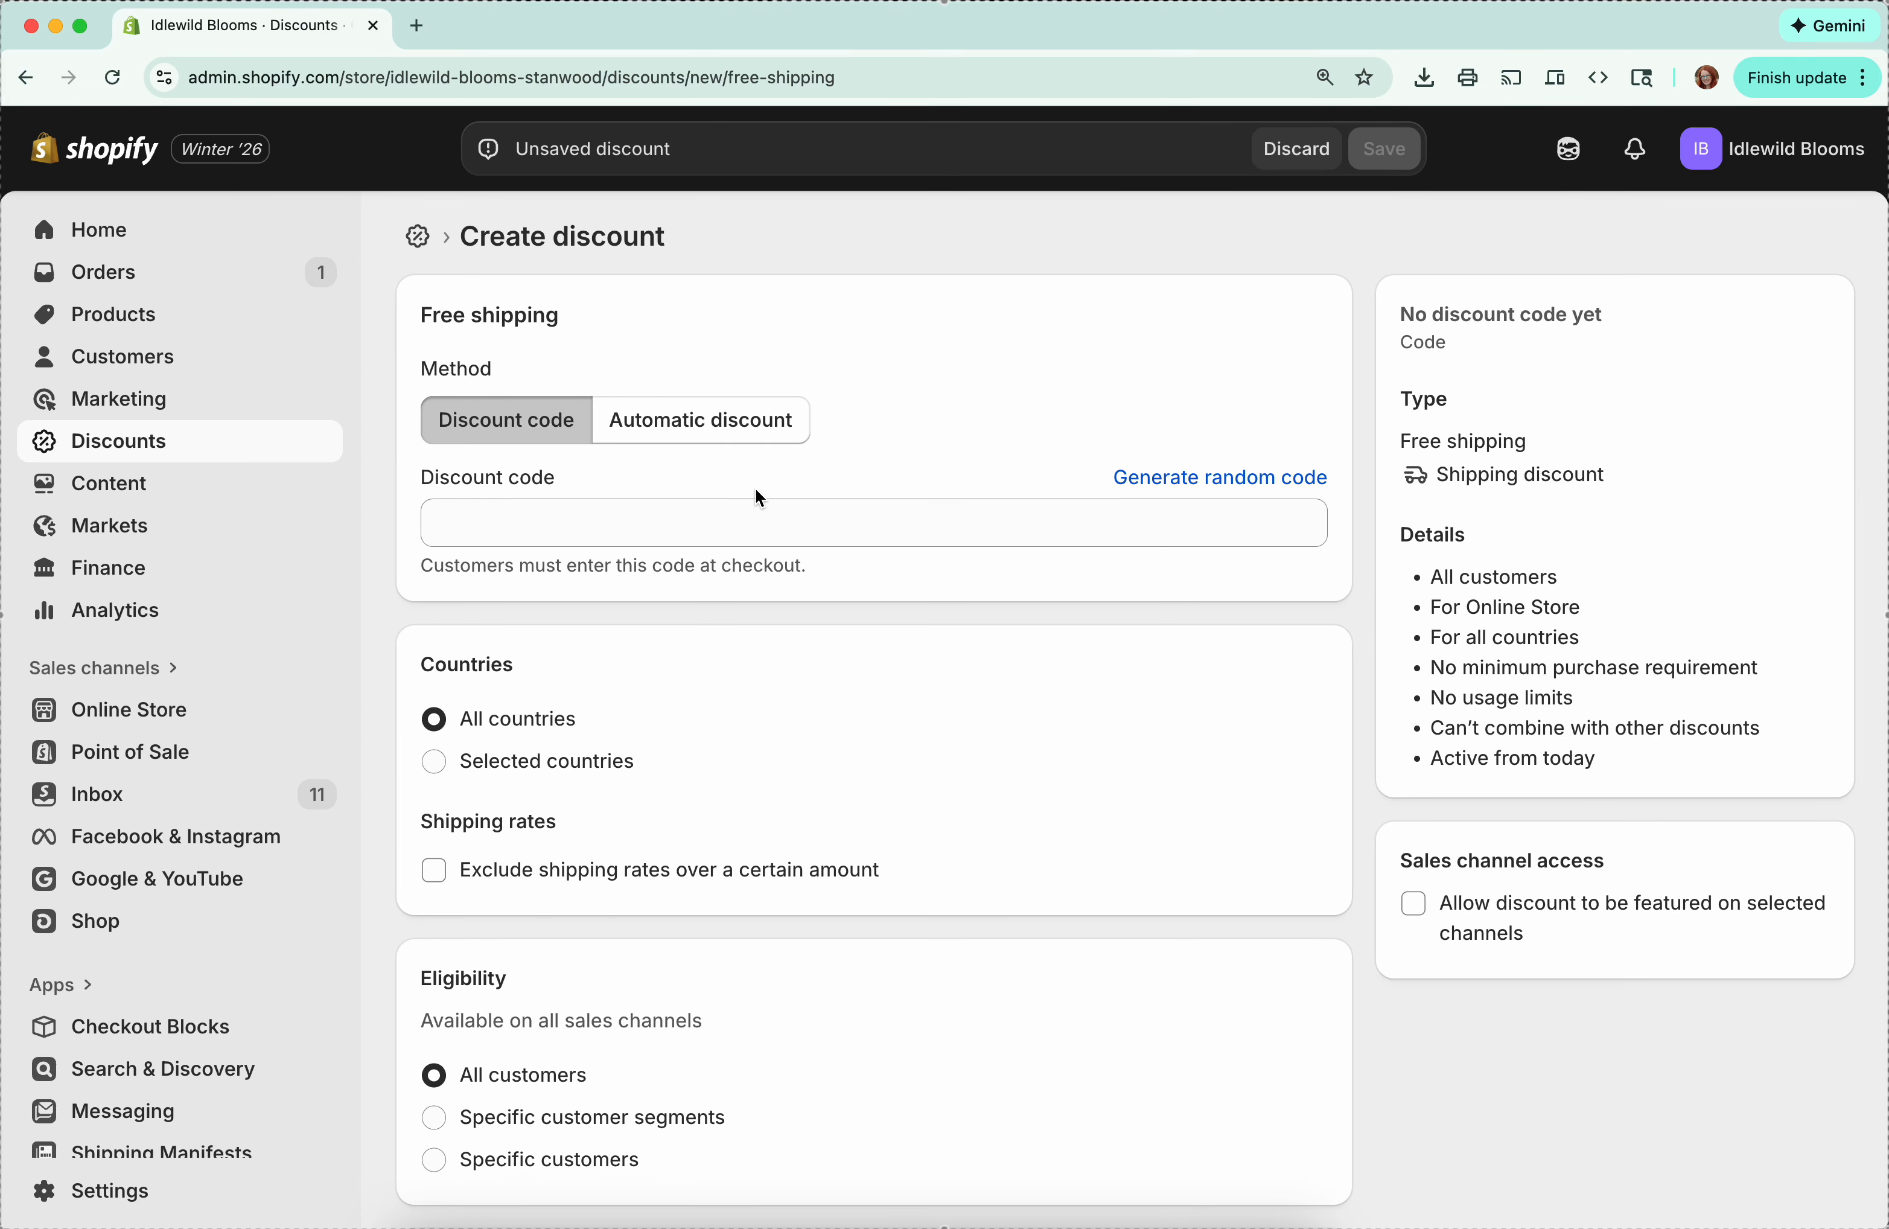
Step: Enter COMBINESHIP2026 as the discount code for the free shipping discount
click(632, 524)
text(F)
key(BackSpace)
text(Co)
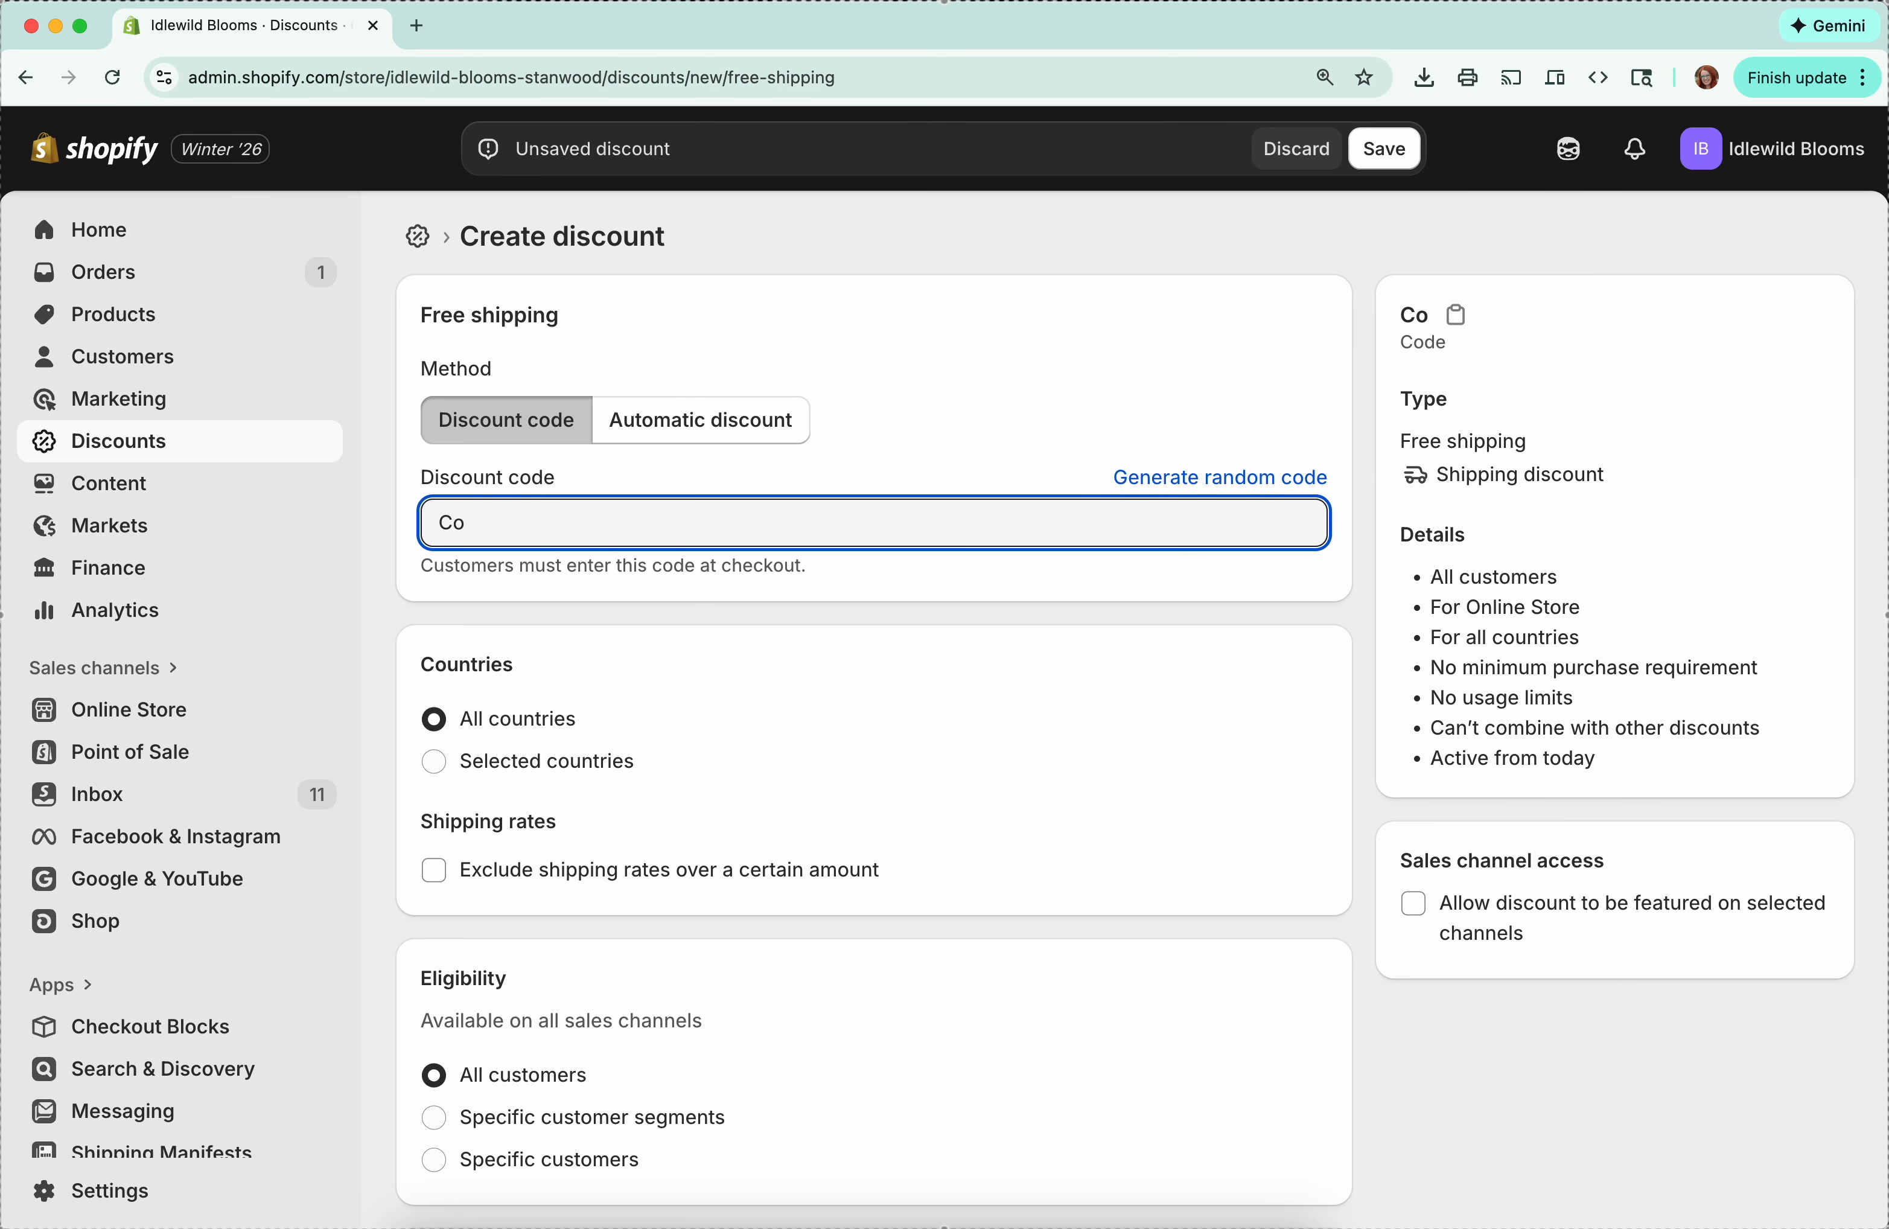
key(BackSpace)
text(OMBINESHIP2026)
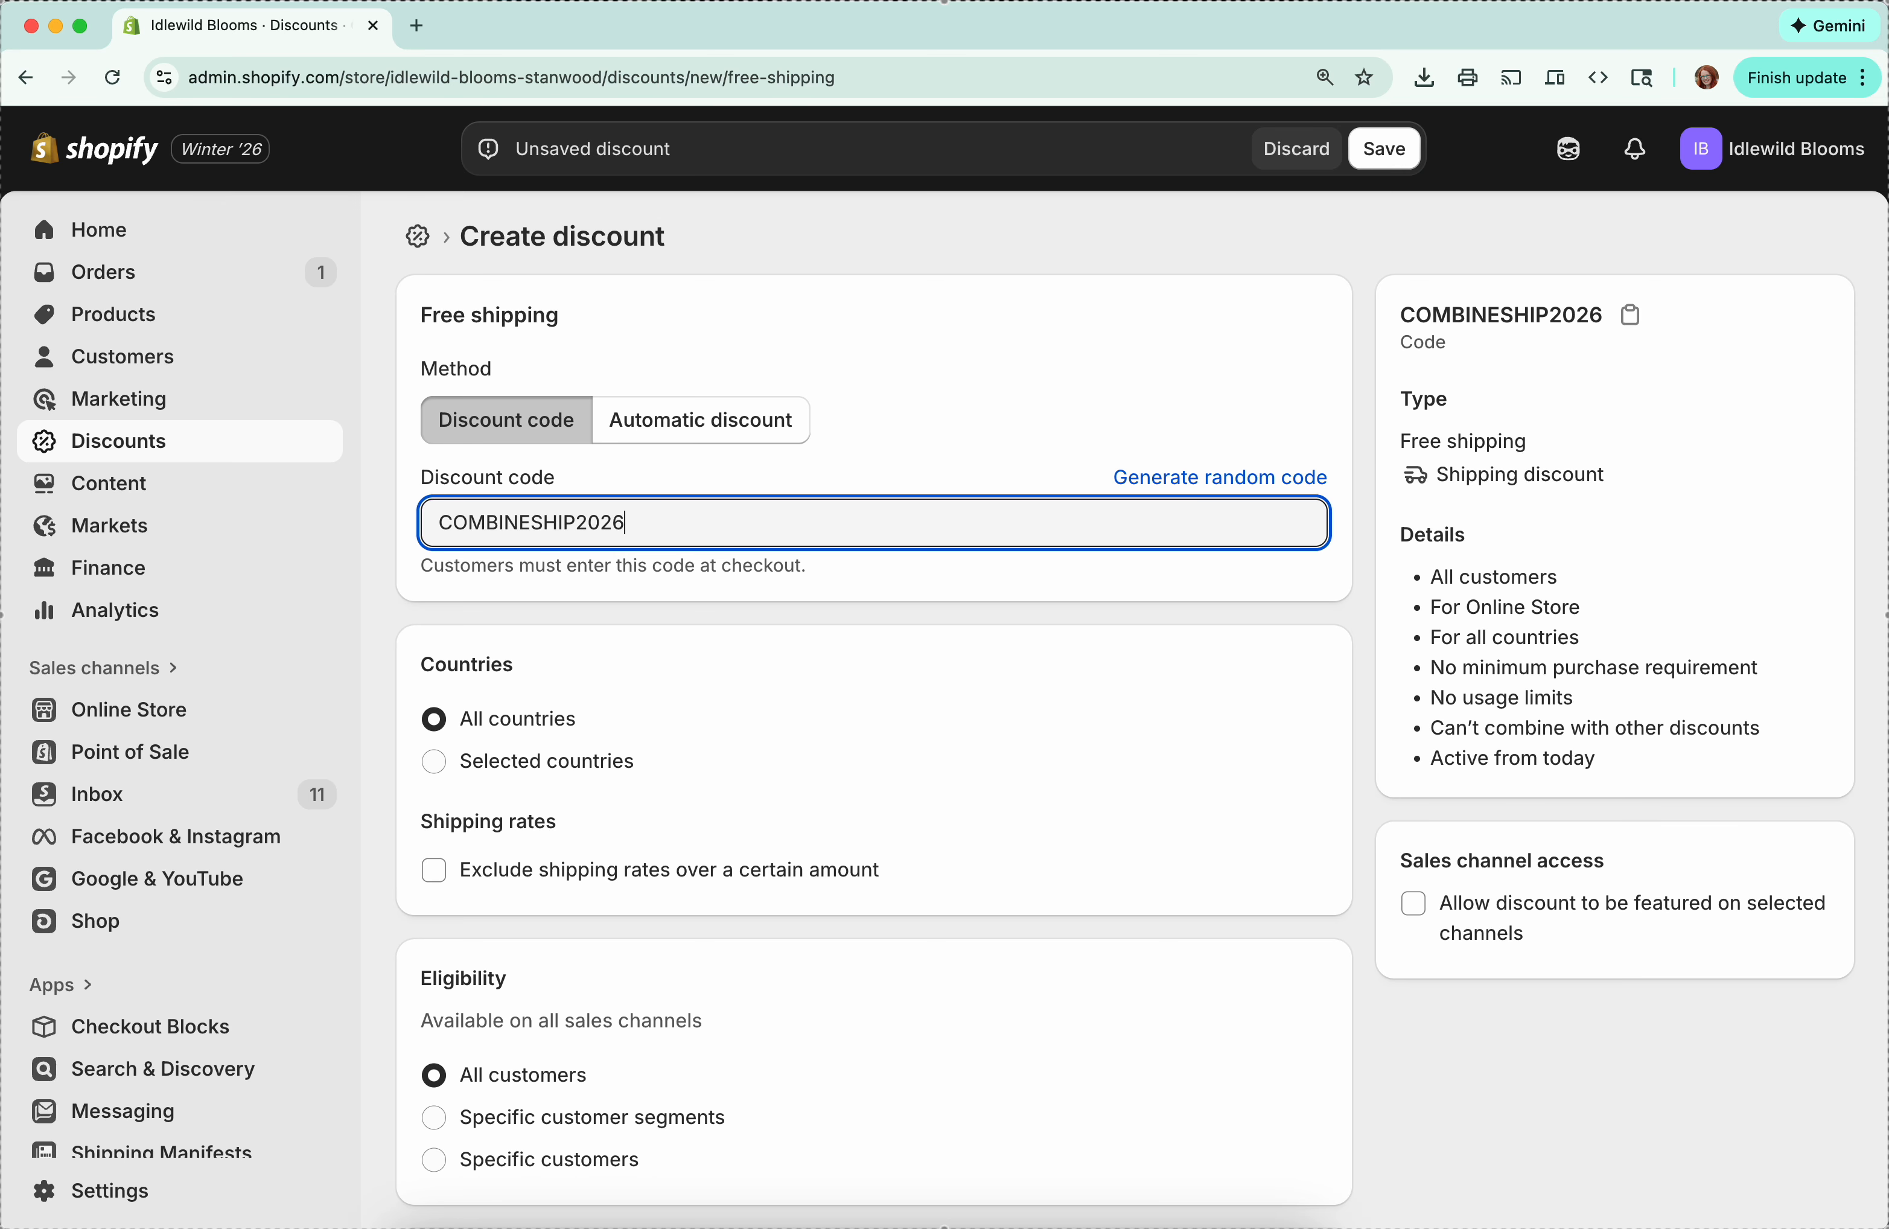
click(384, 608)
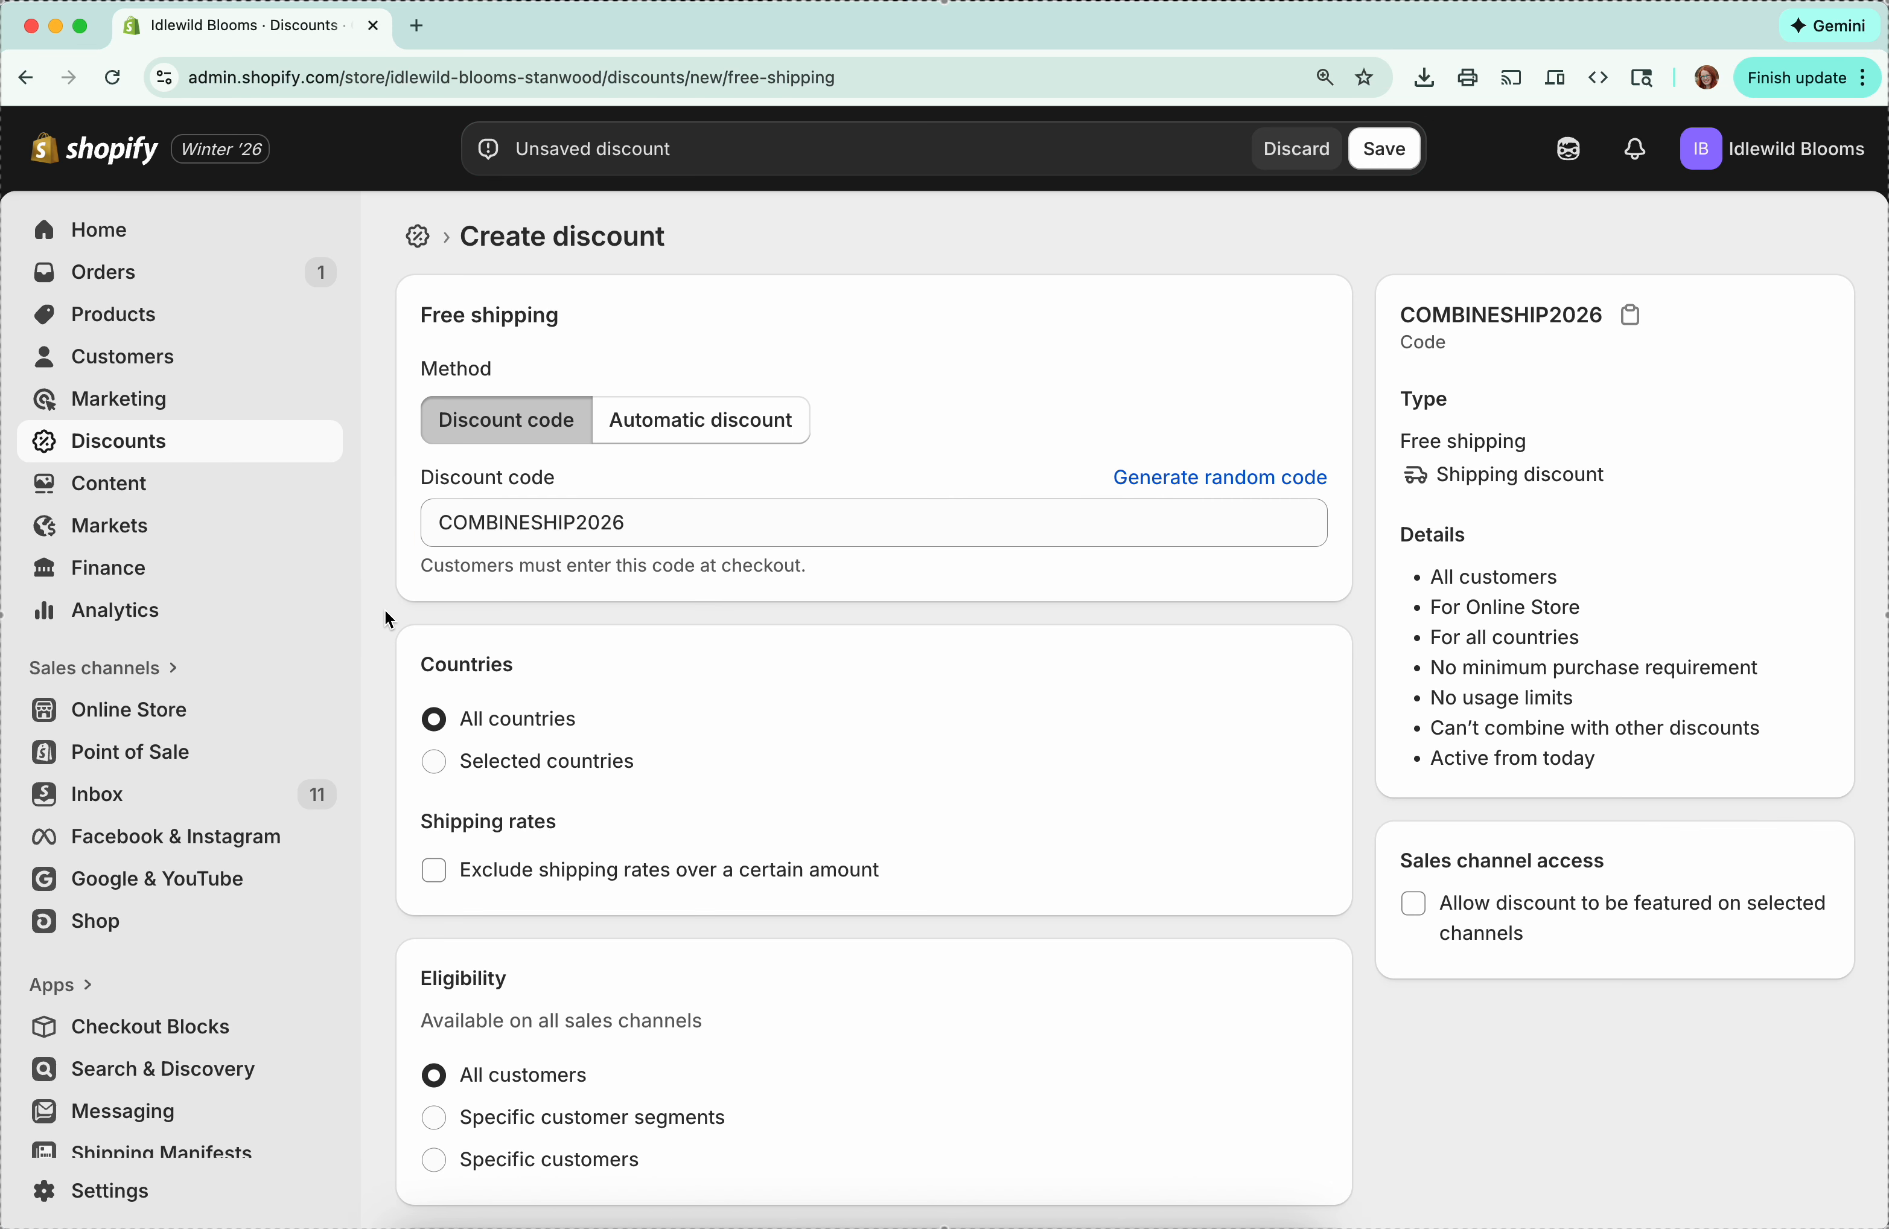
Step: Switch the free shipping discount to the automatic method and title it "Combine Shipping 2026"
click(706, 437)
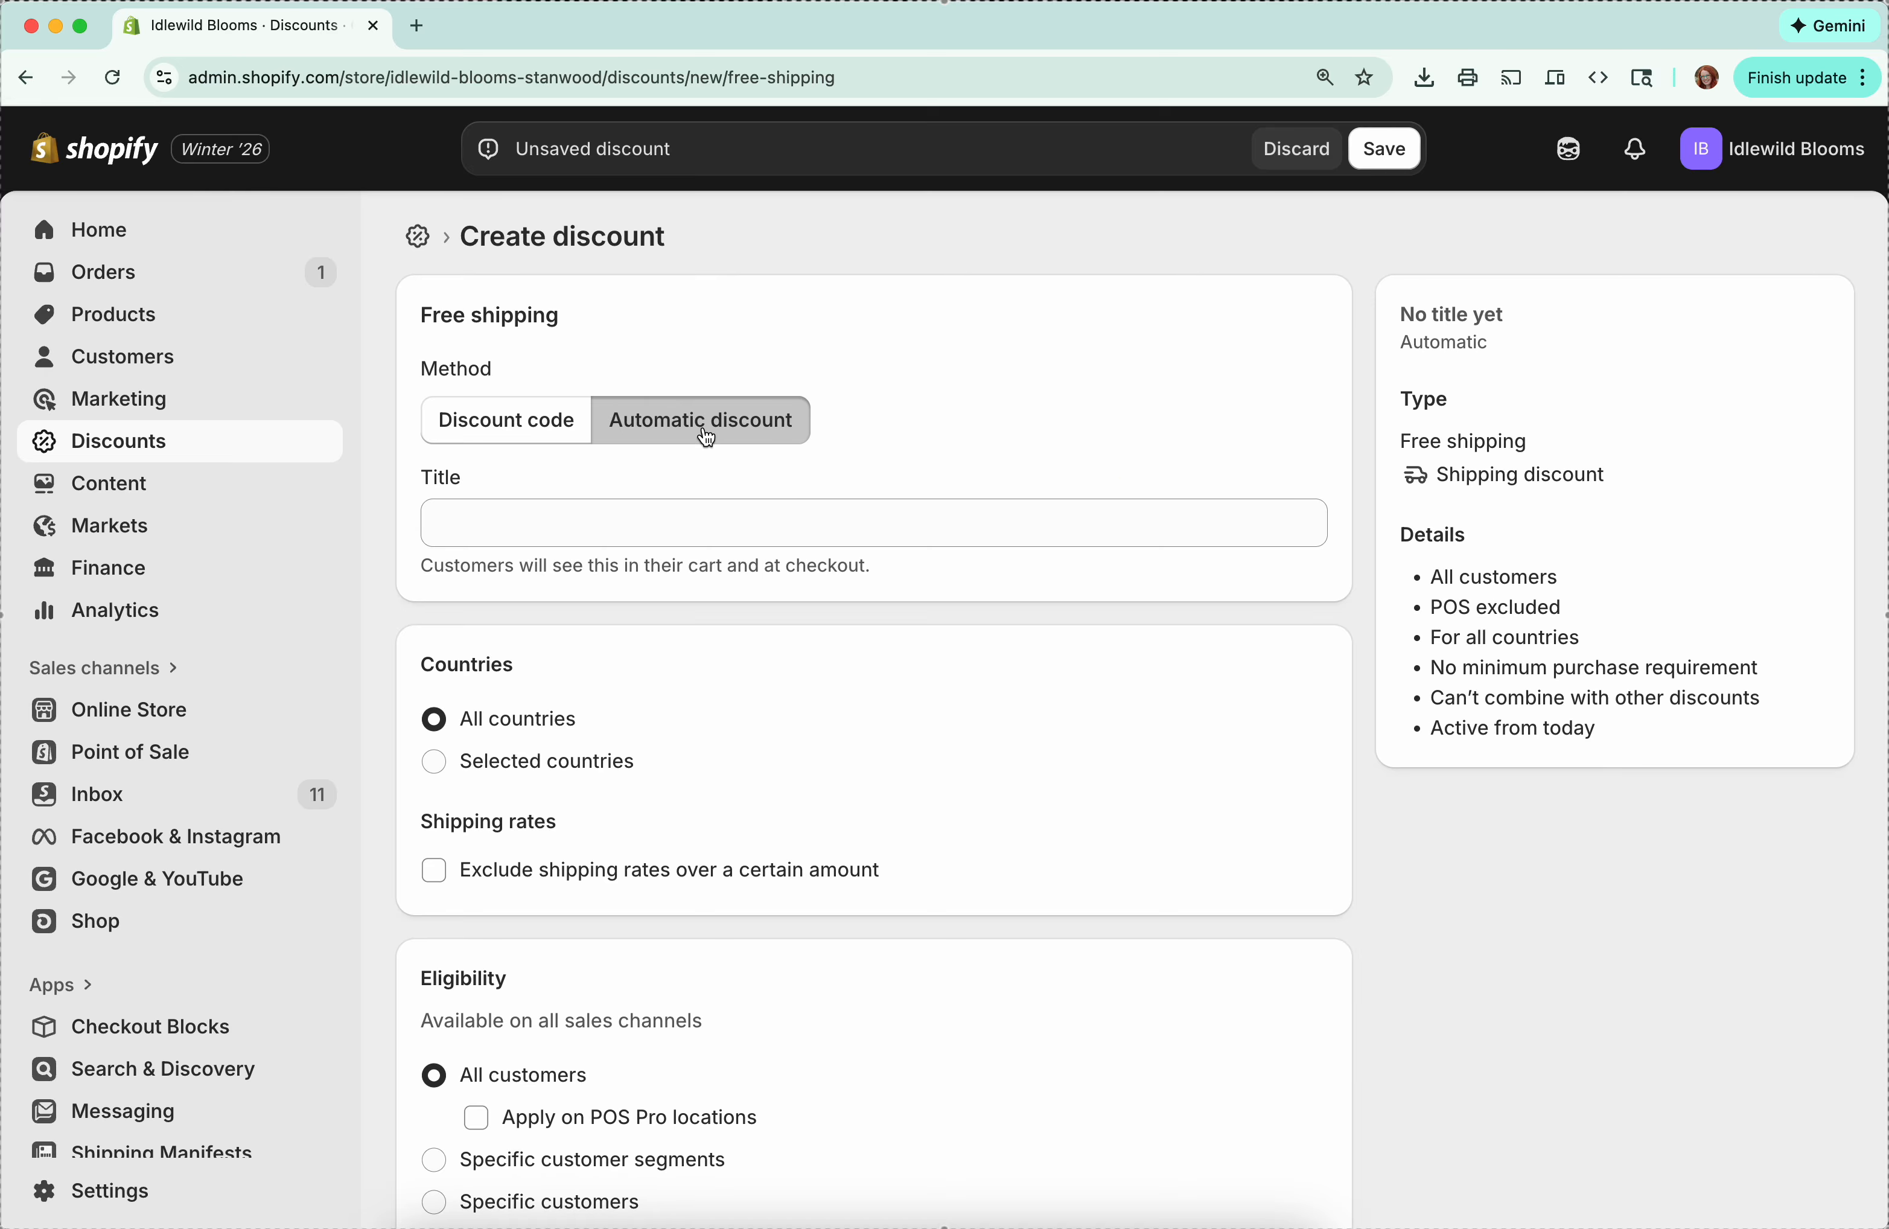
click(519, 539)
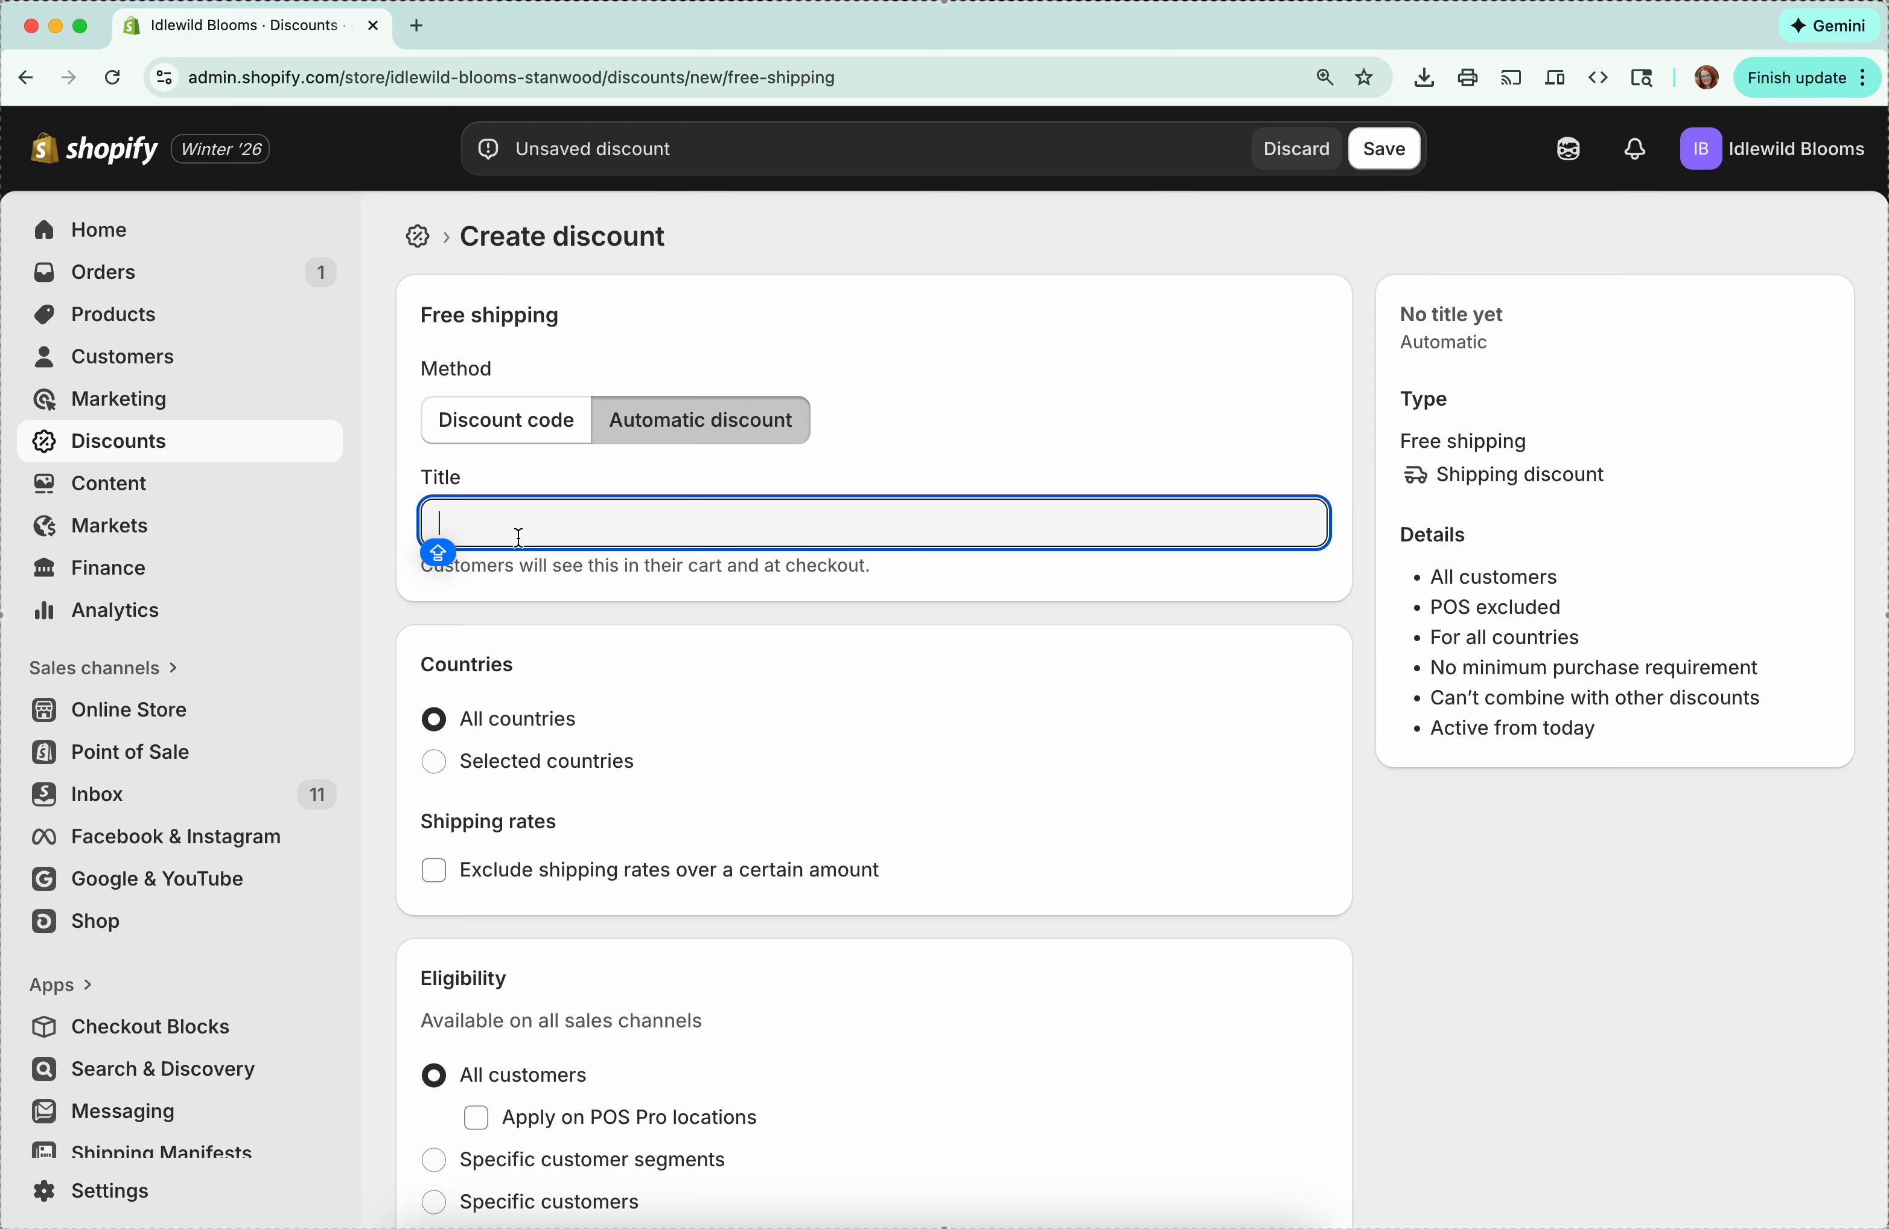
text(CO)
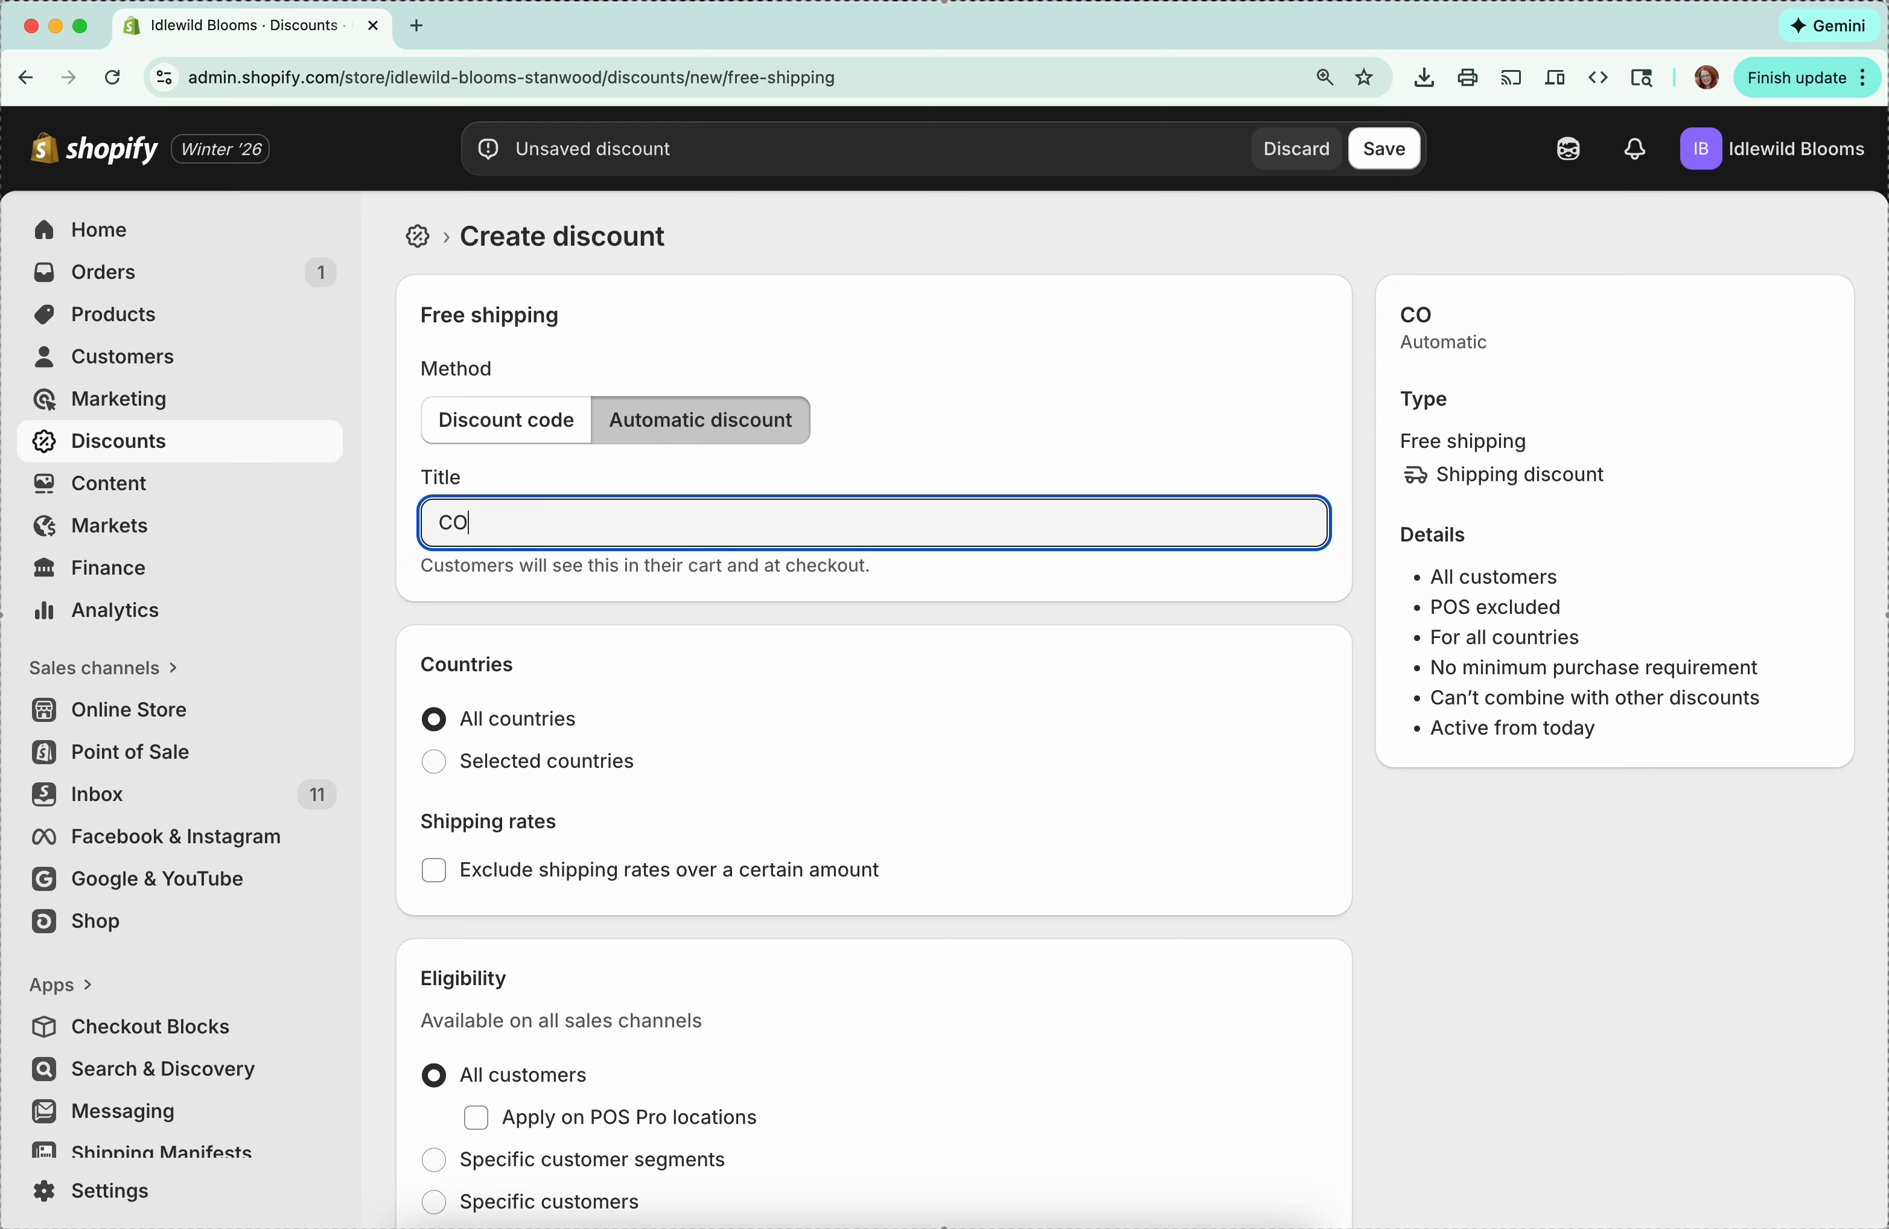
key(BackSpace)
key(BackSpace)
key(Caps_Lock)
text(Combine Shipping 20206)
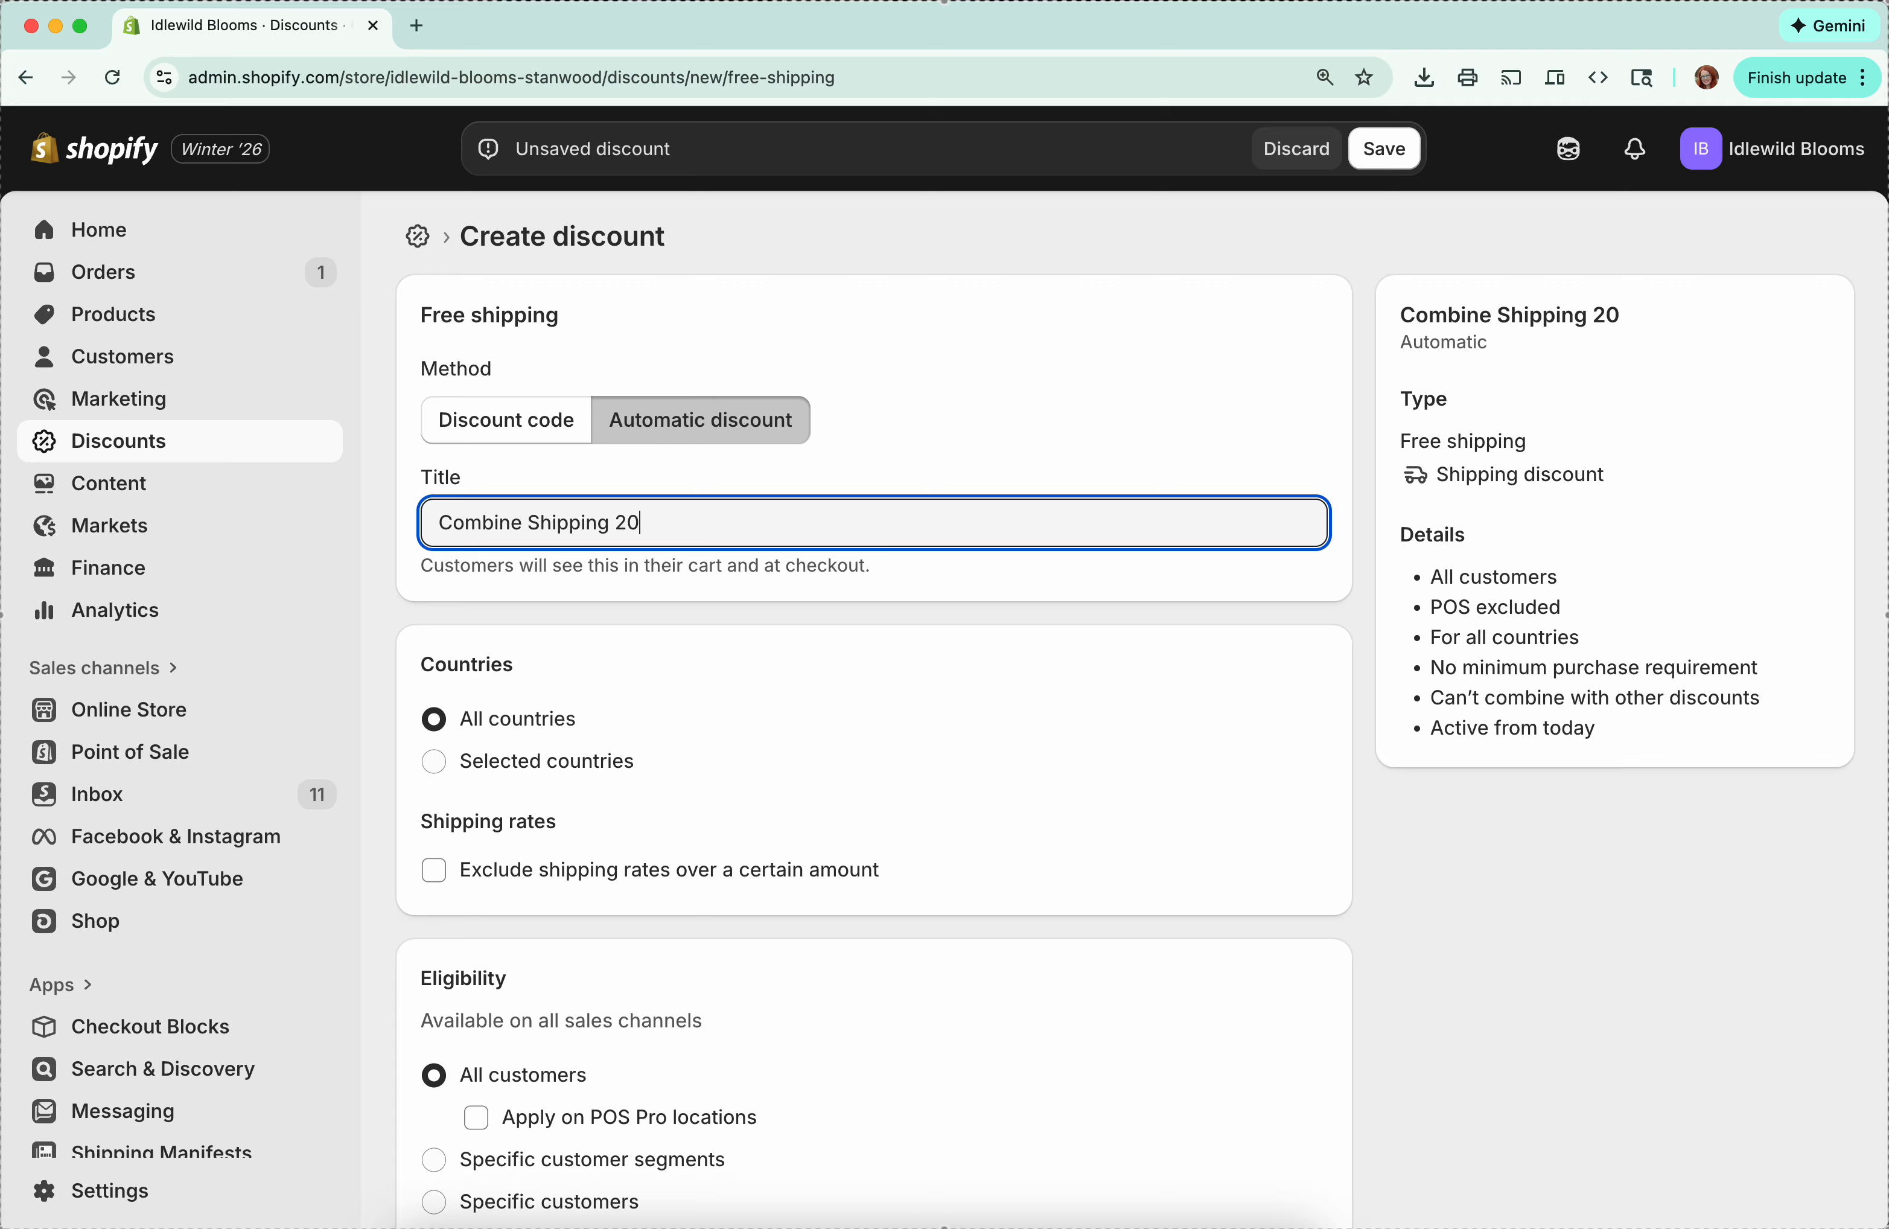
key(BackSpace)
key(BackSpace)
text(6)
click(1452, 988)
Step: Limit the discount's eligibility to the customer segment "Orders placed 2/1/26-4/15/26"
scroll(687, 890, down, 5)
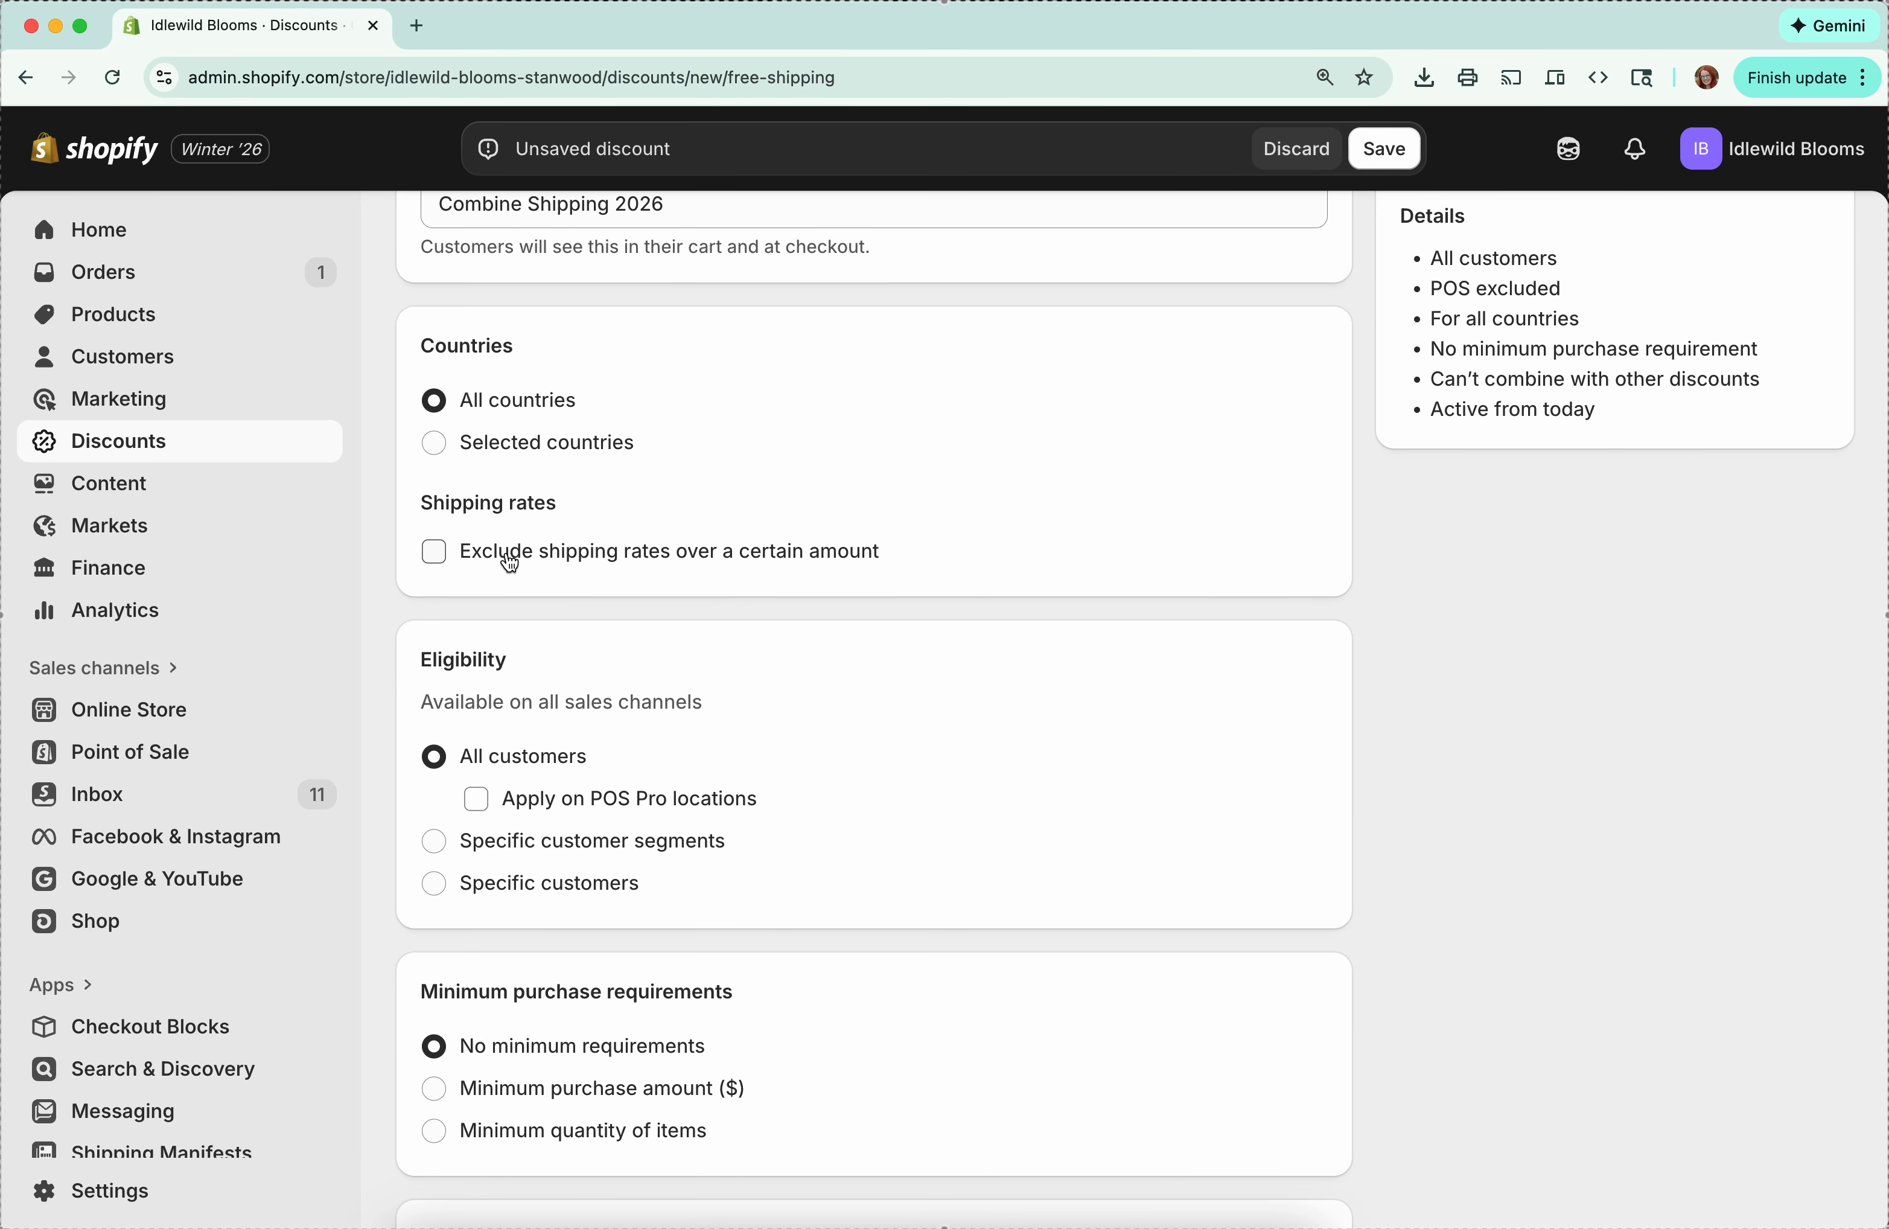
scroll(507, 555, down, 1)
scroll(508, 556, down, 4)
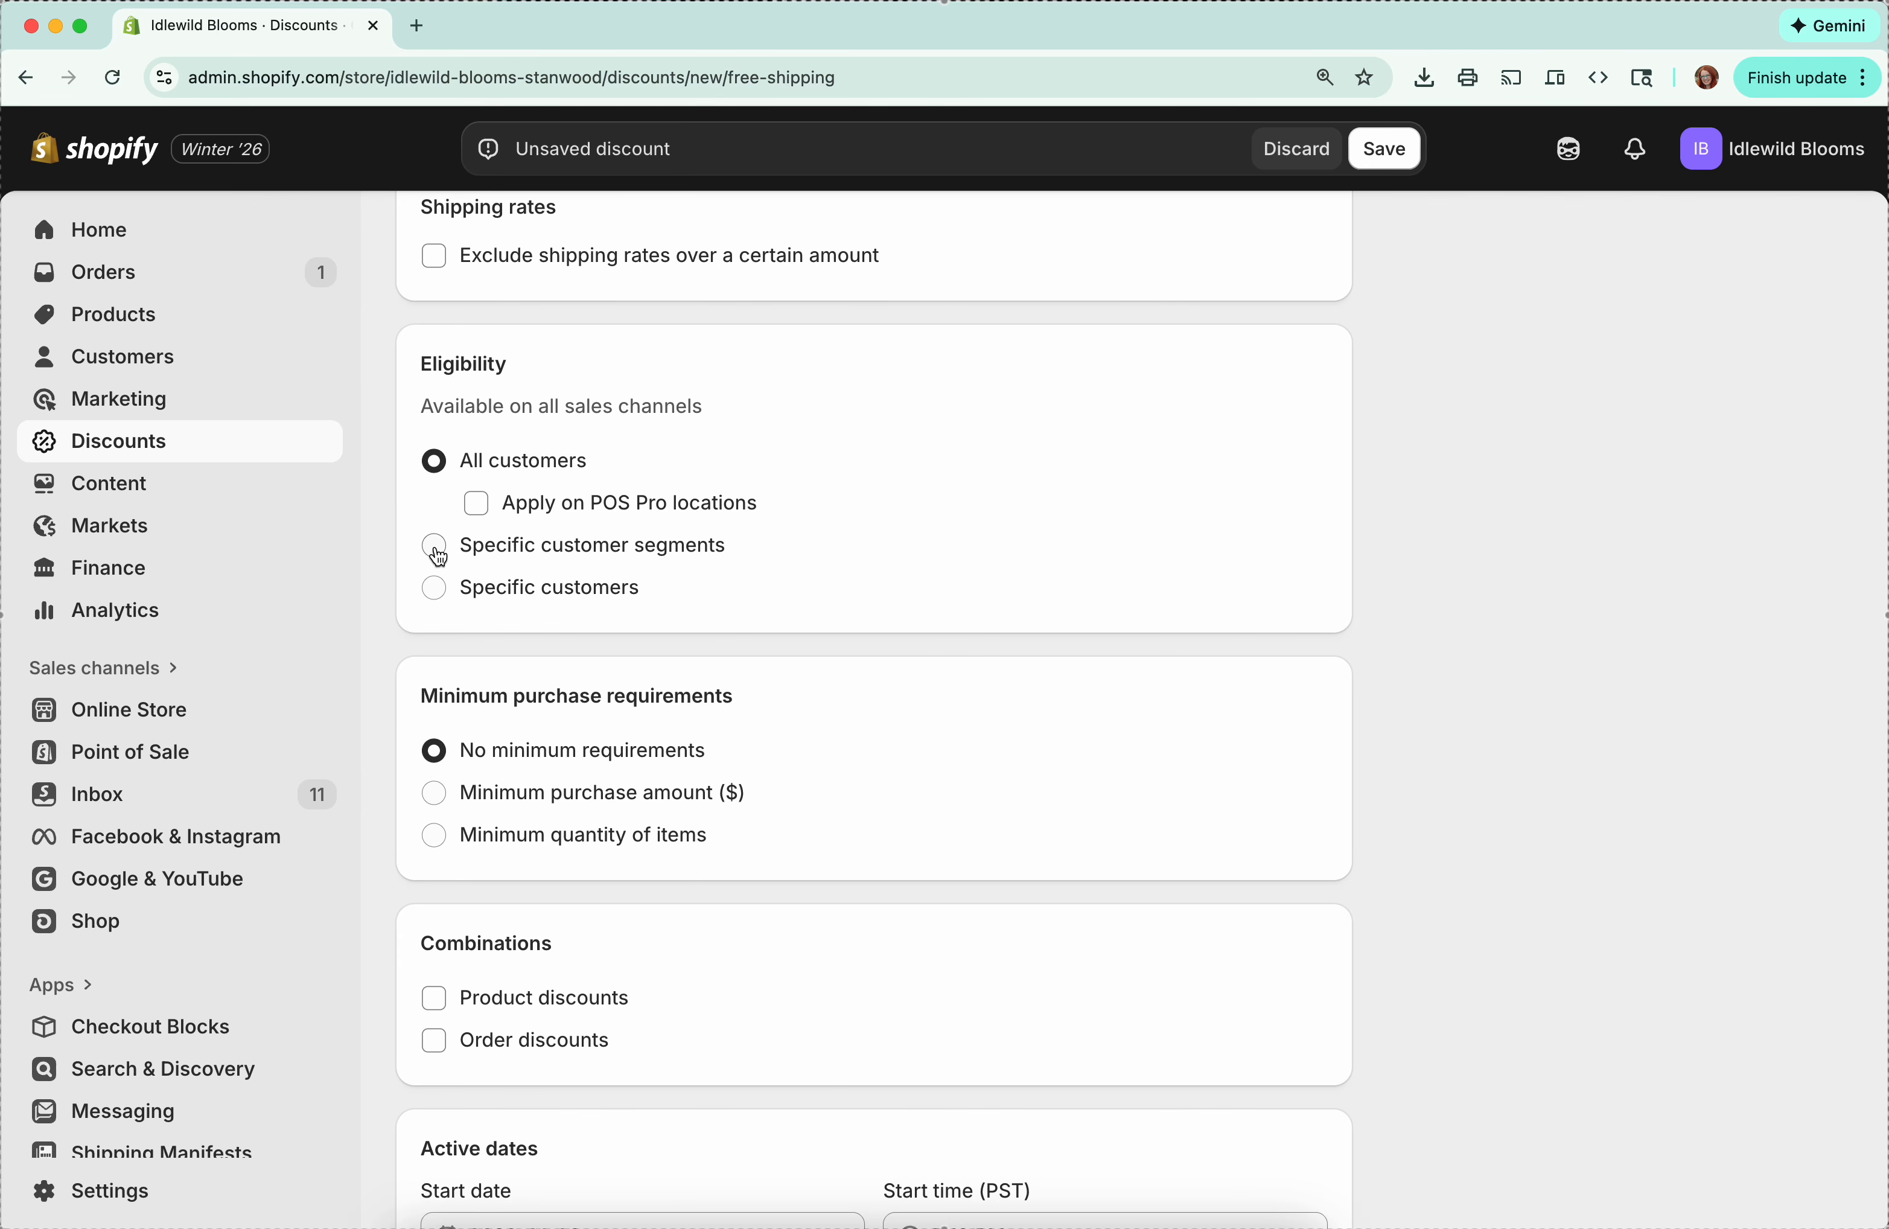
click(436, 550)
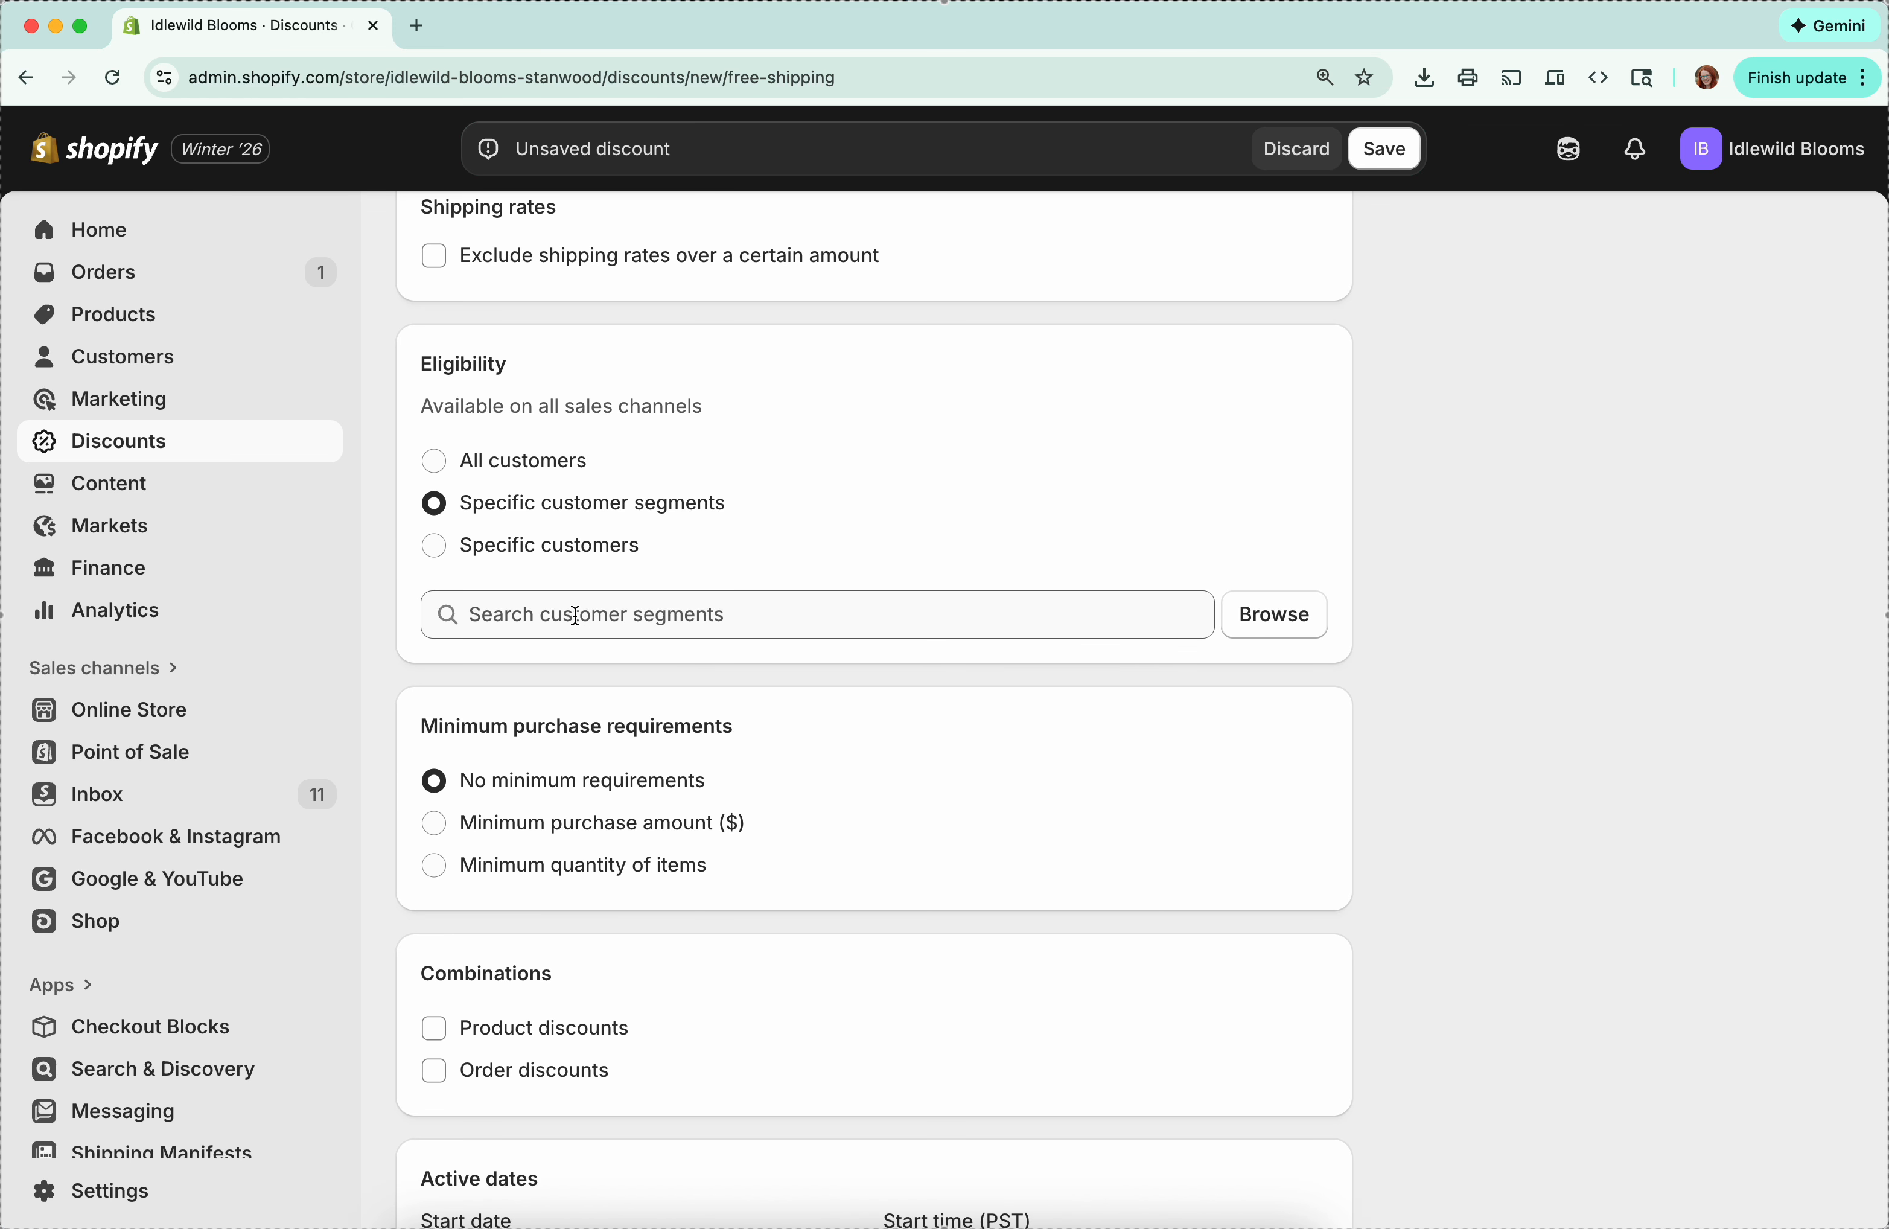
click(575, 616)
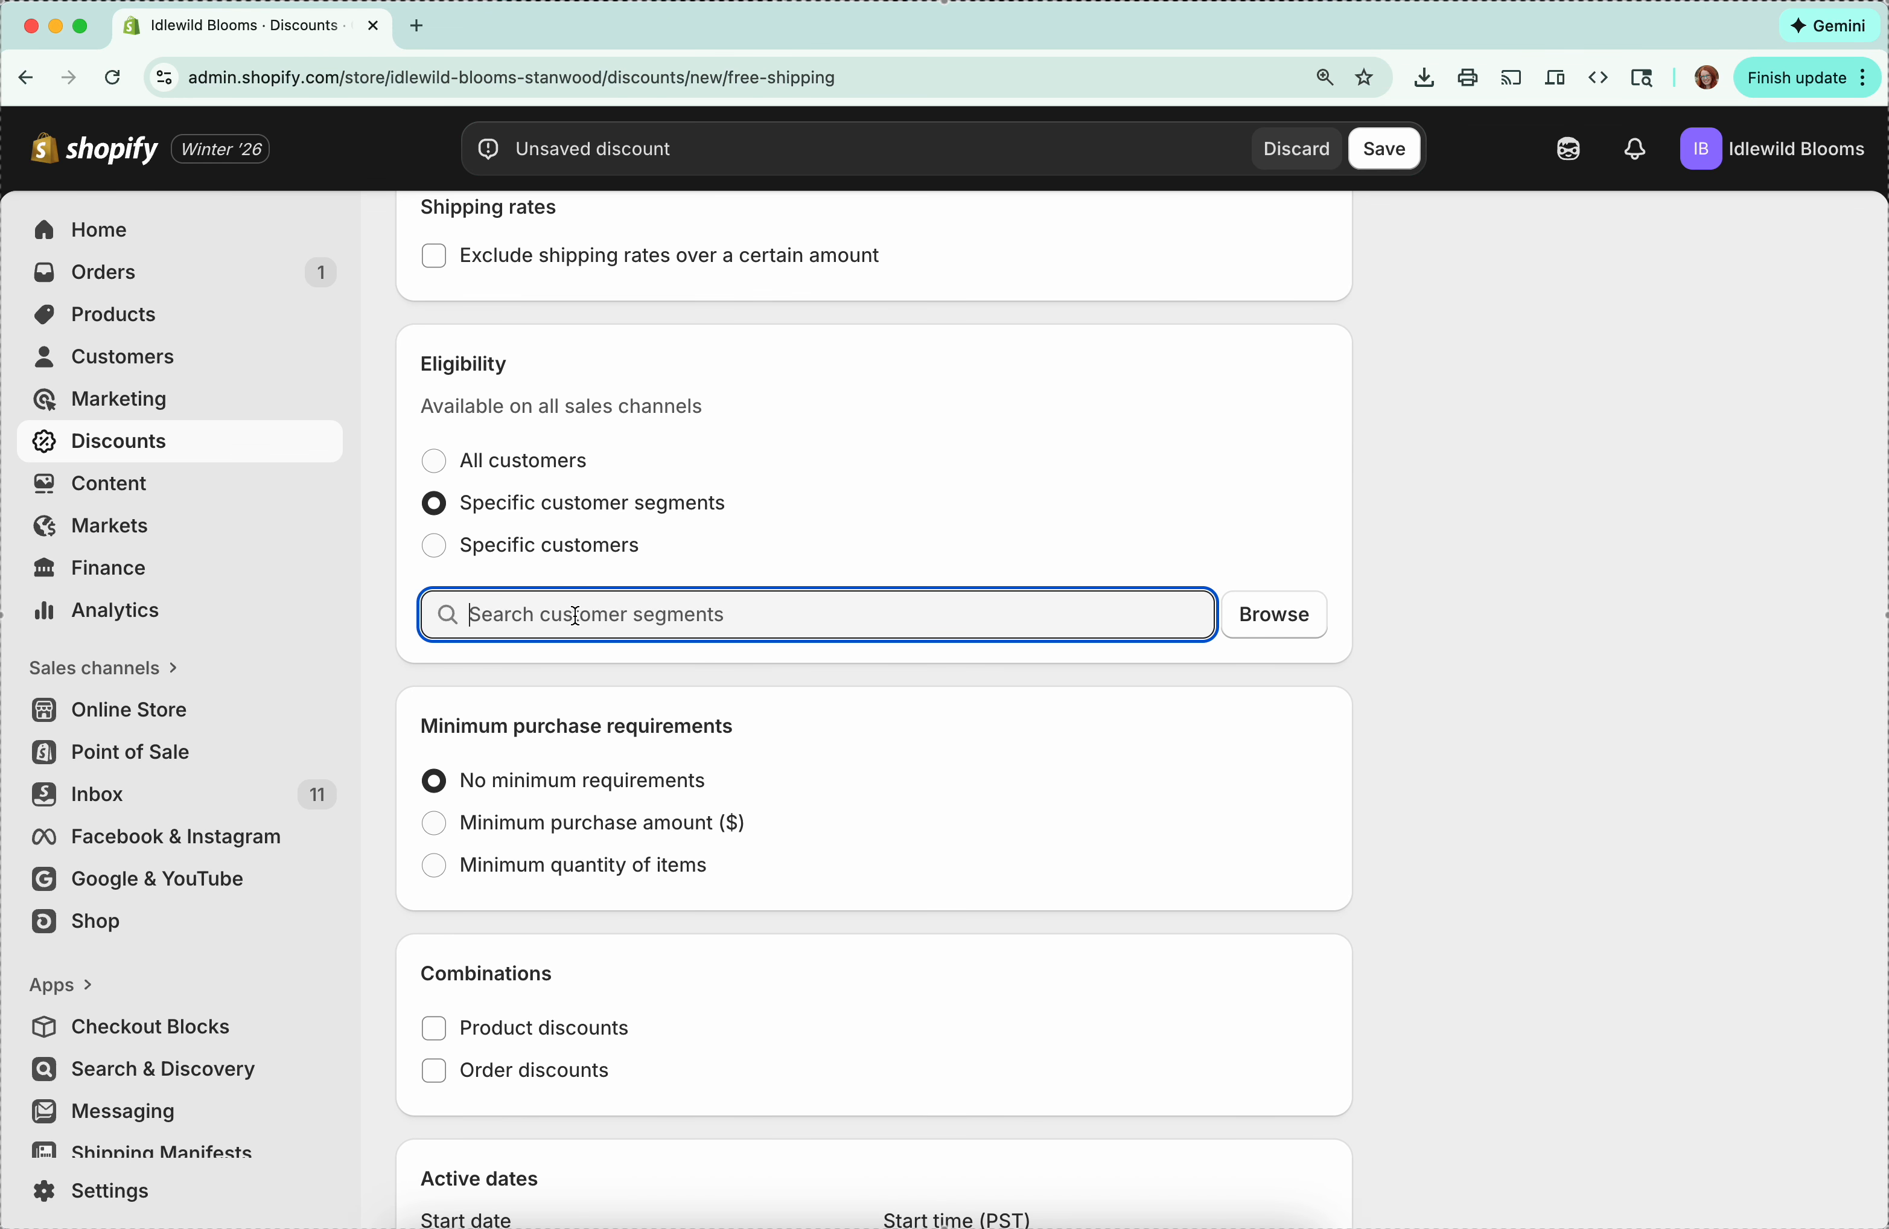
text(2/1)
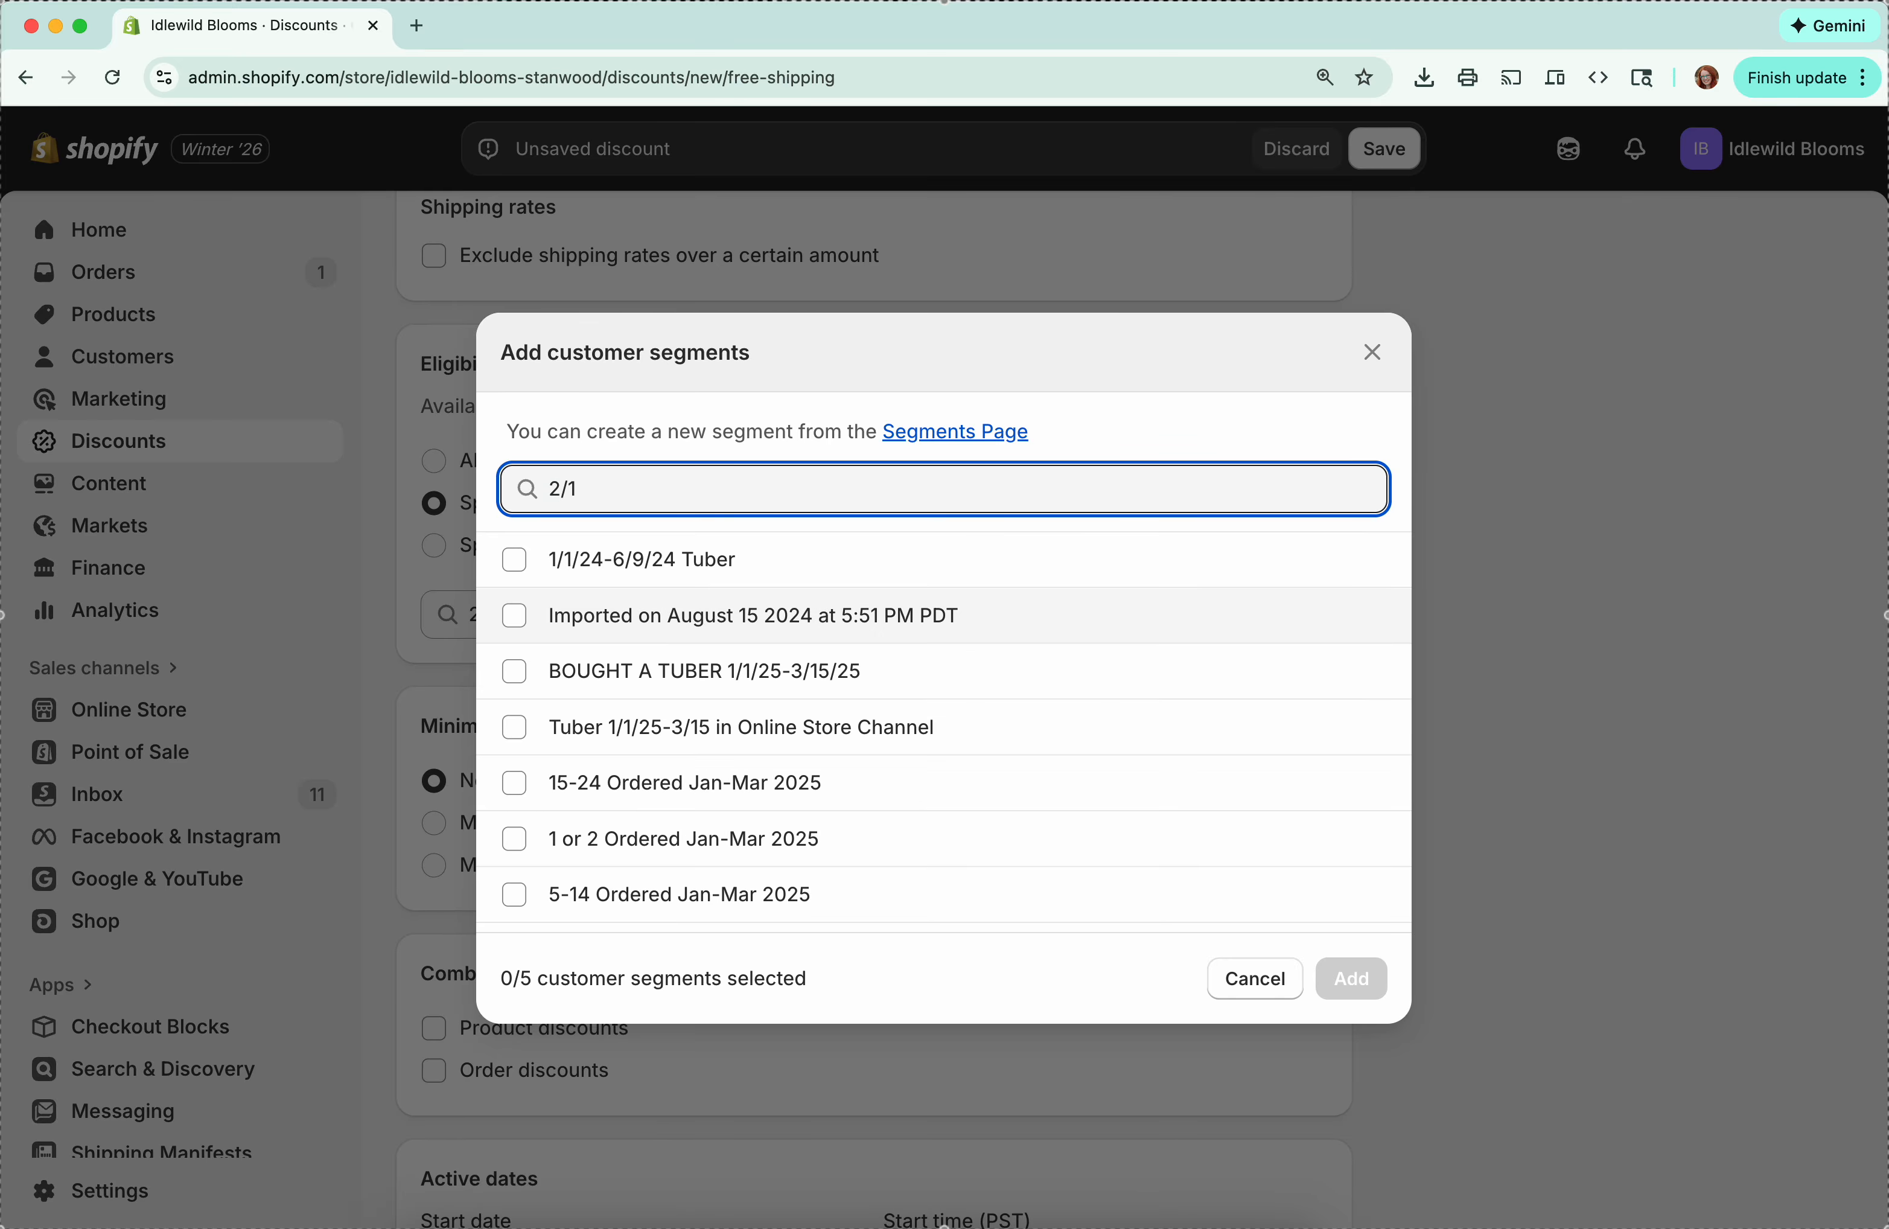
text(/26)
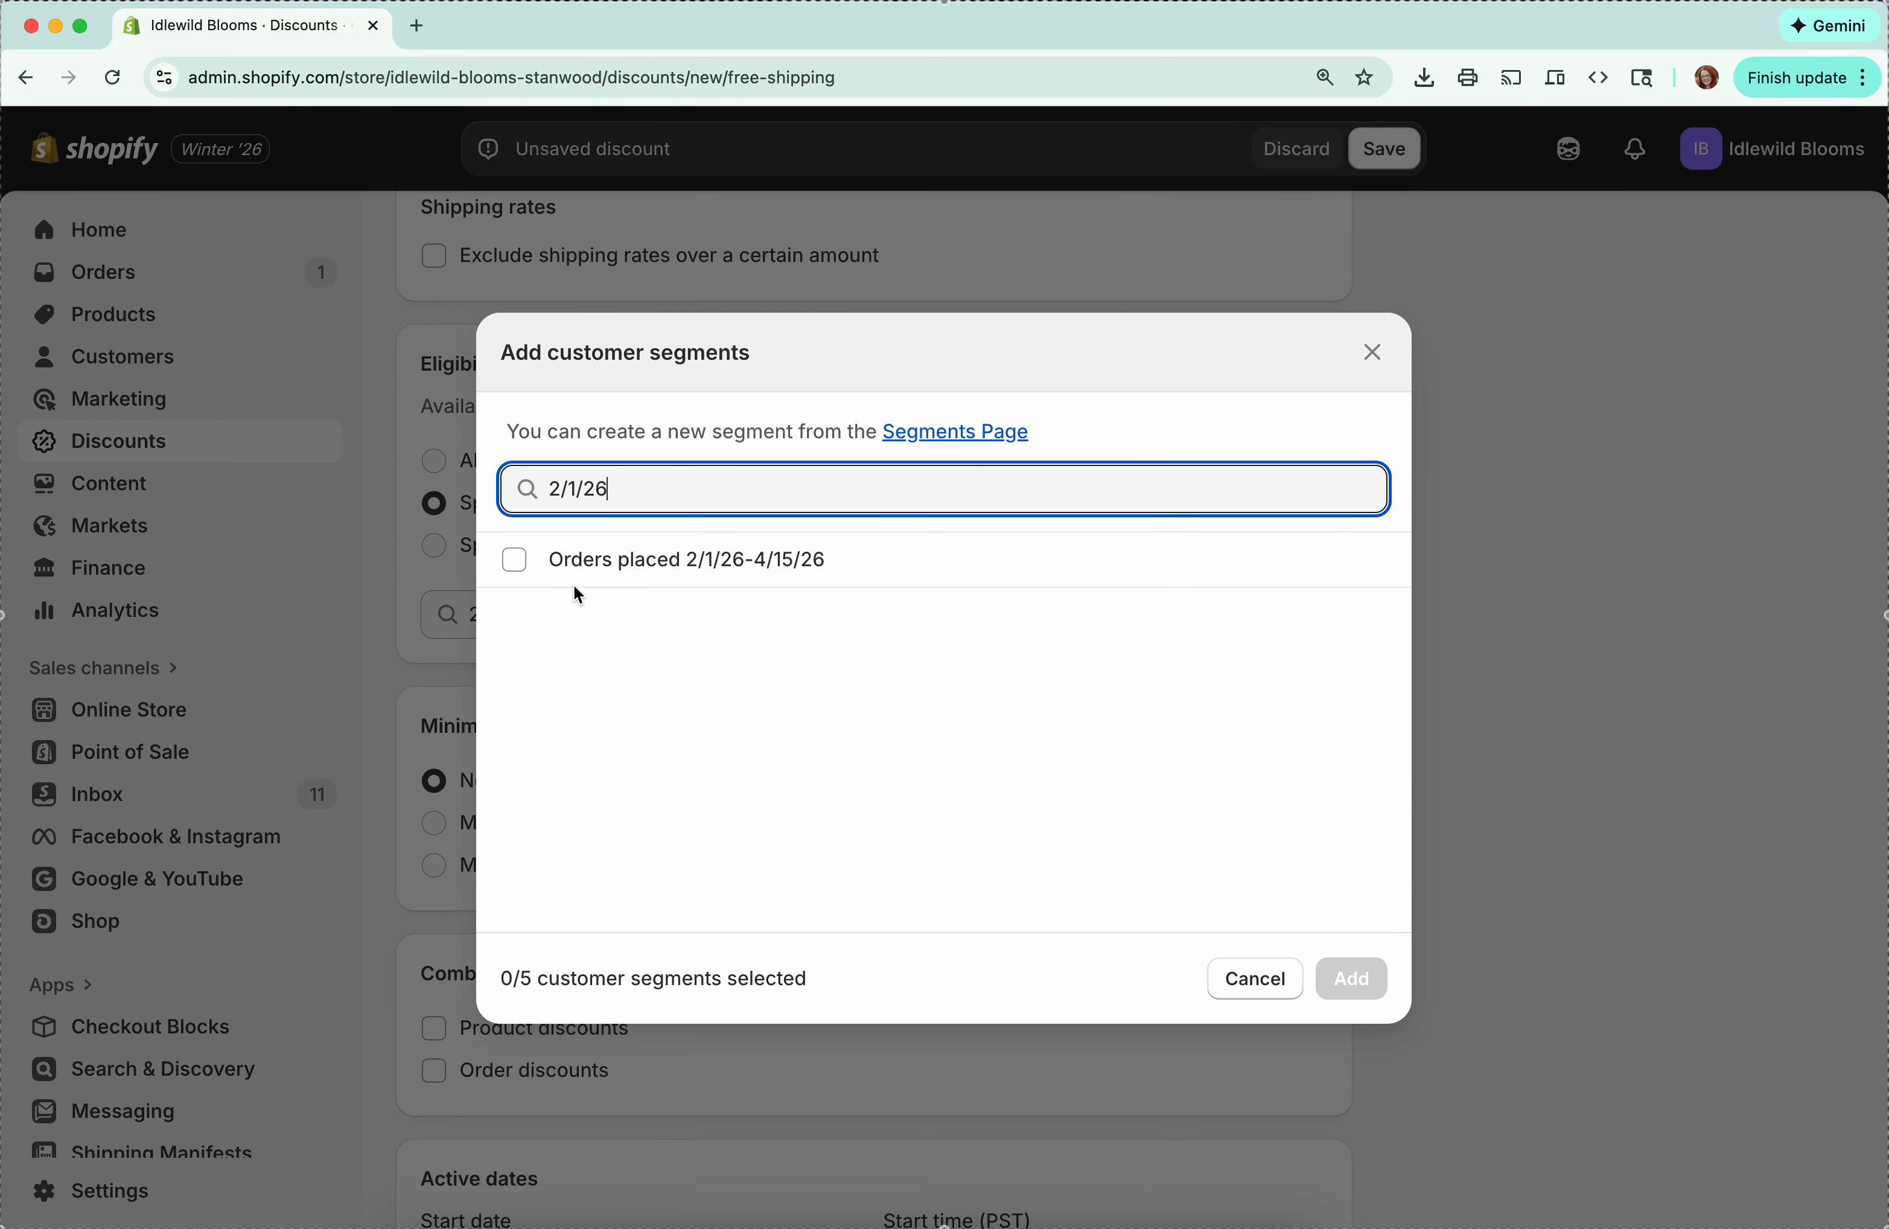
click(602, 563)
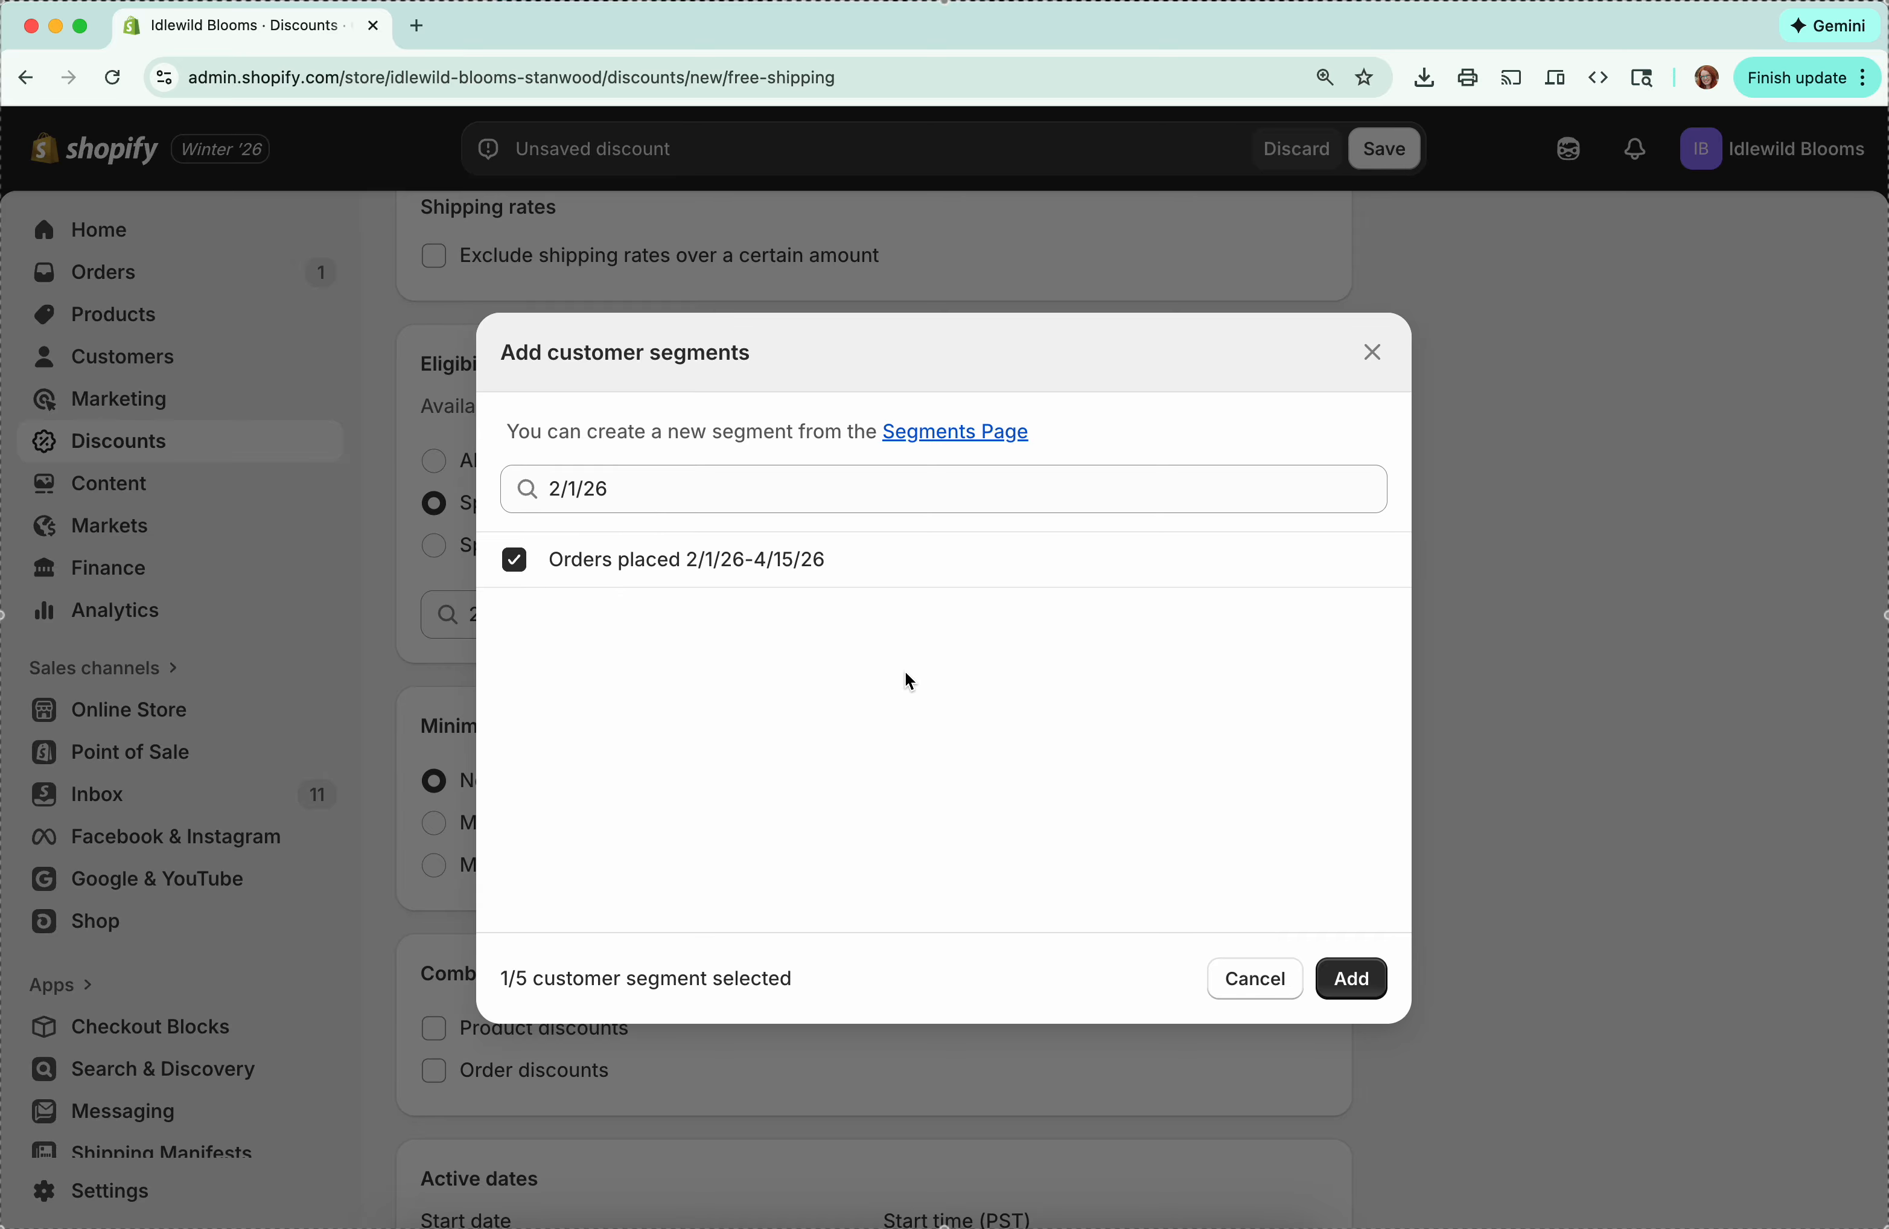
click(1351, 978)
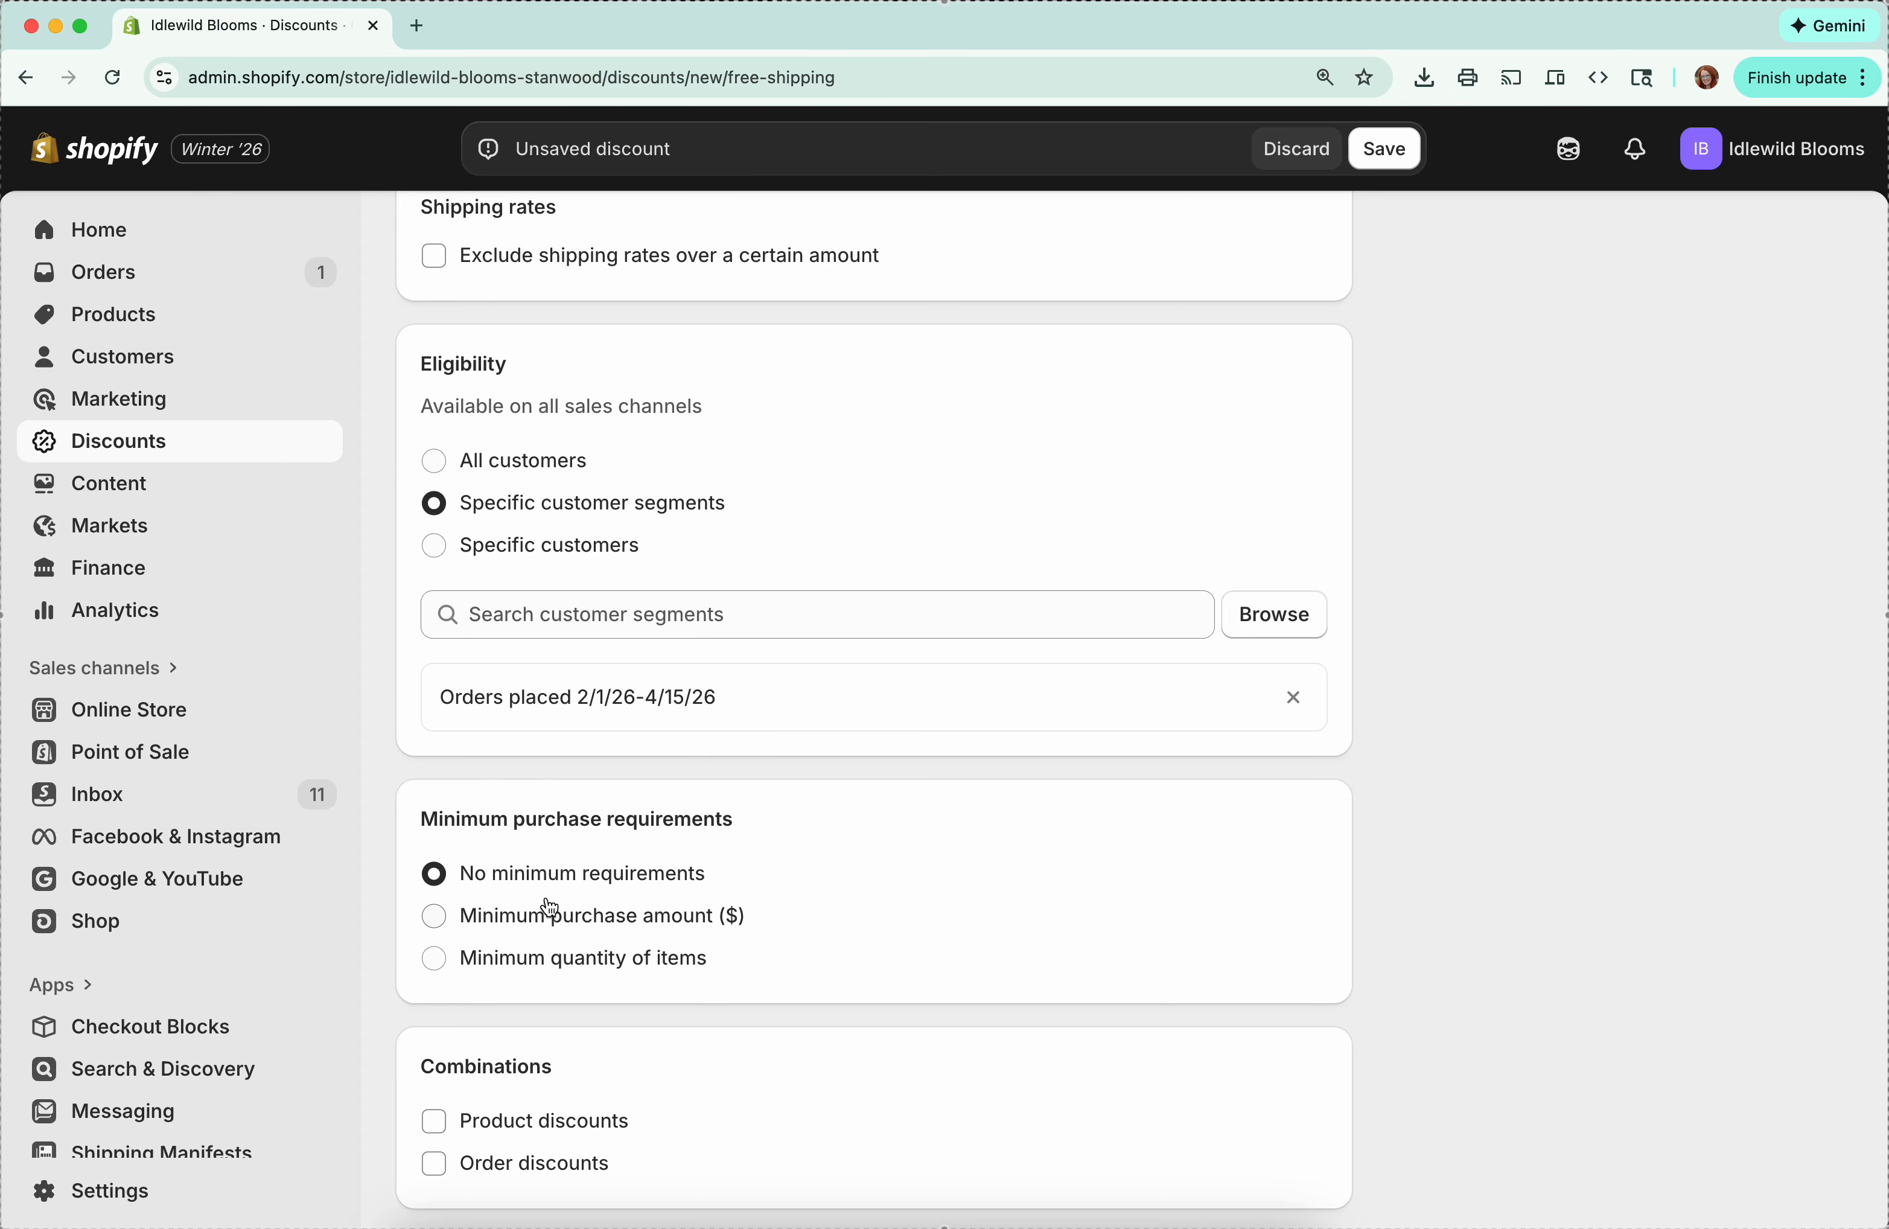
Step: Set the discount to become active on February 1, 2026 at 1:00 AM
scroll(636, 937, down, 3)
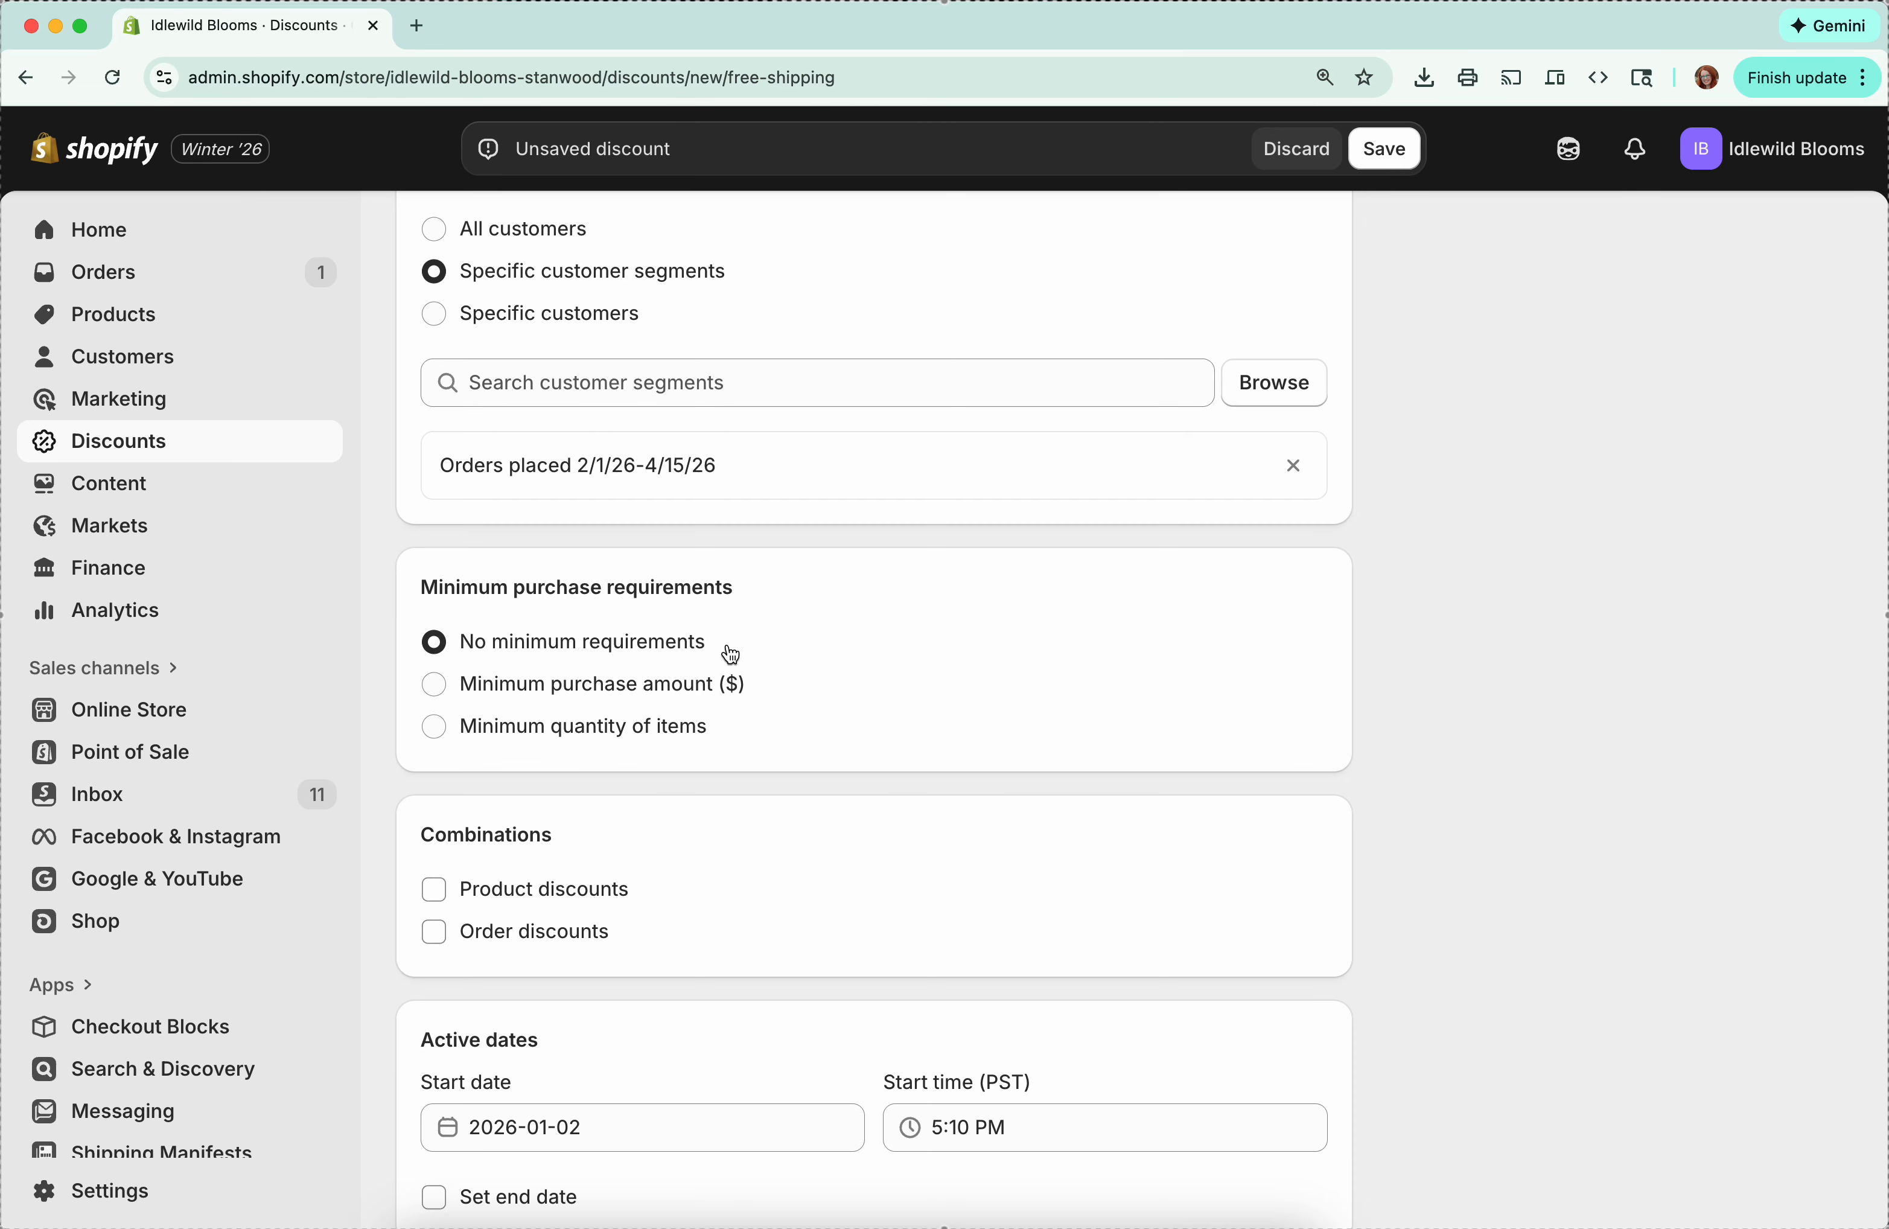
scroll(770, 658, down, 2)
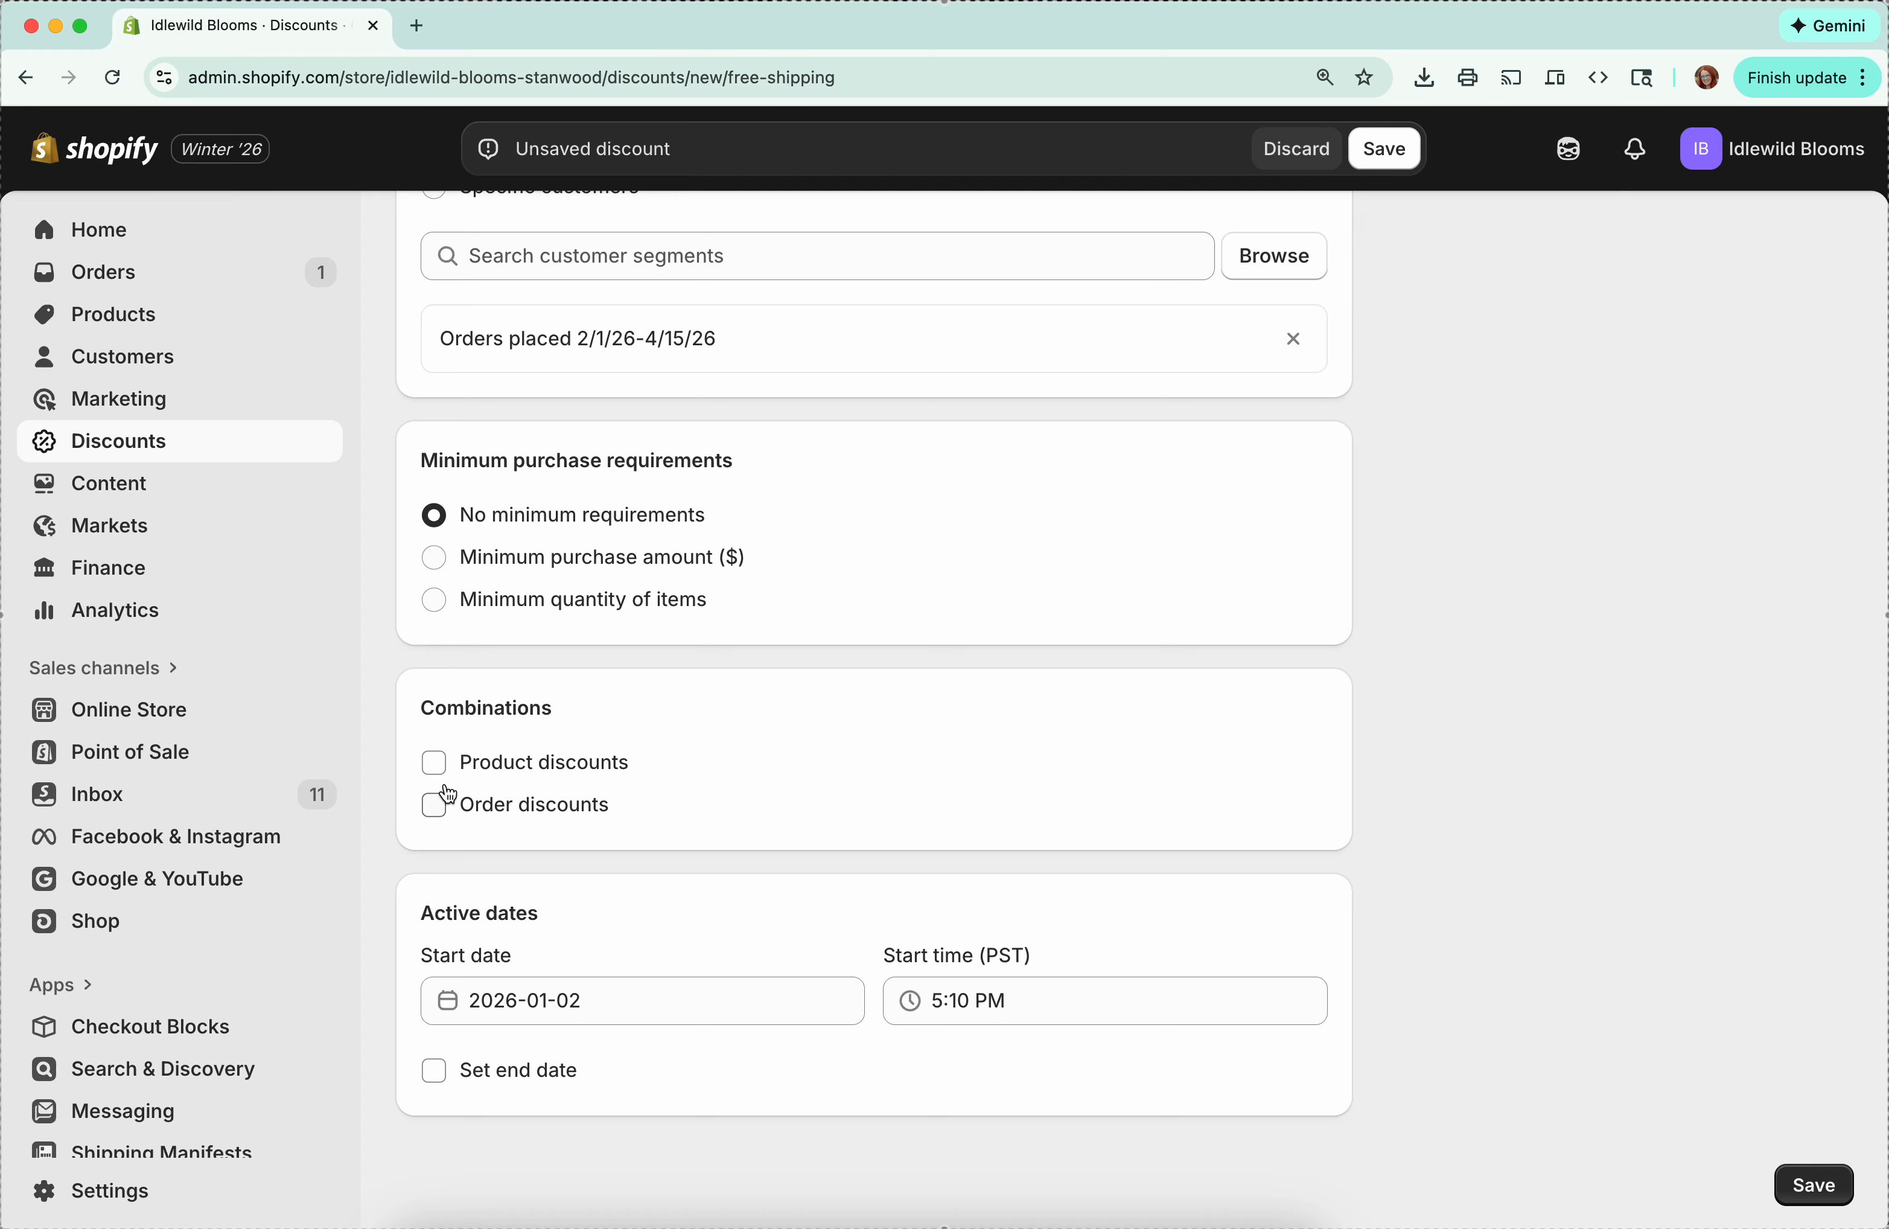
click(524, 1012)
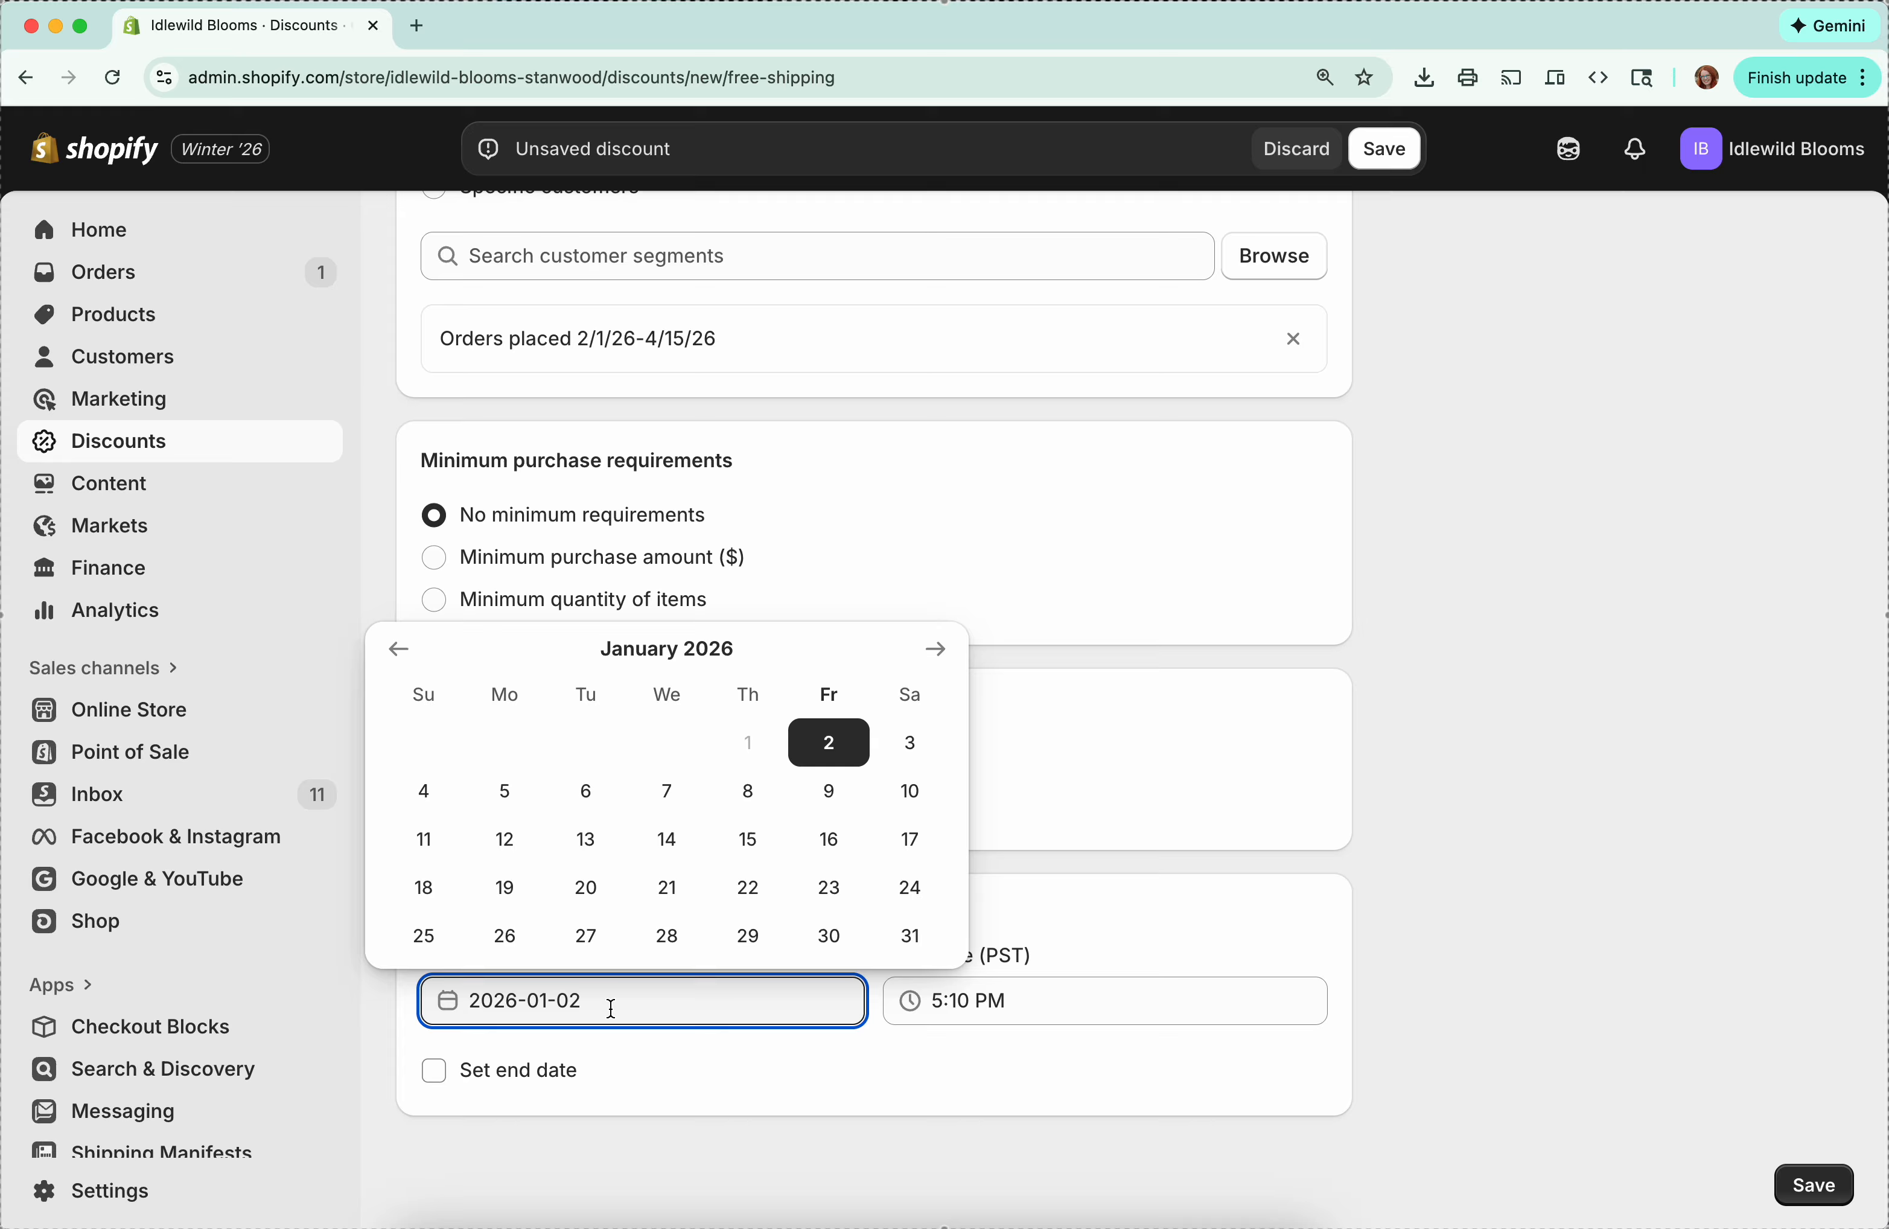
click(941, 650)
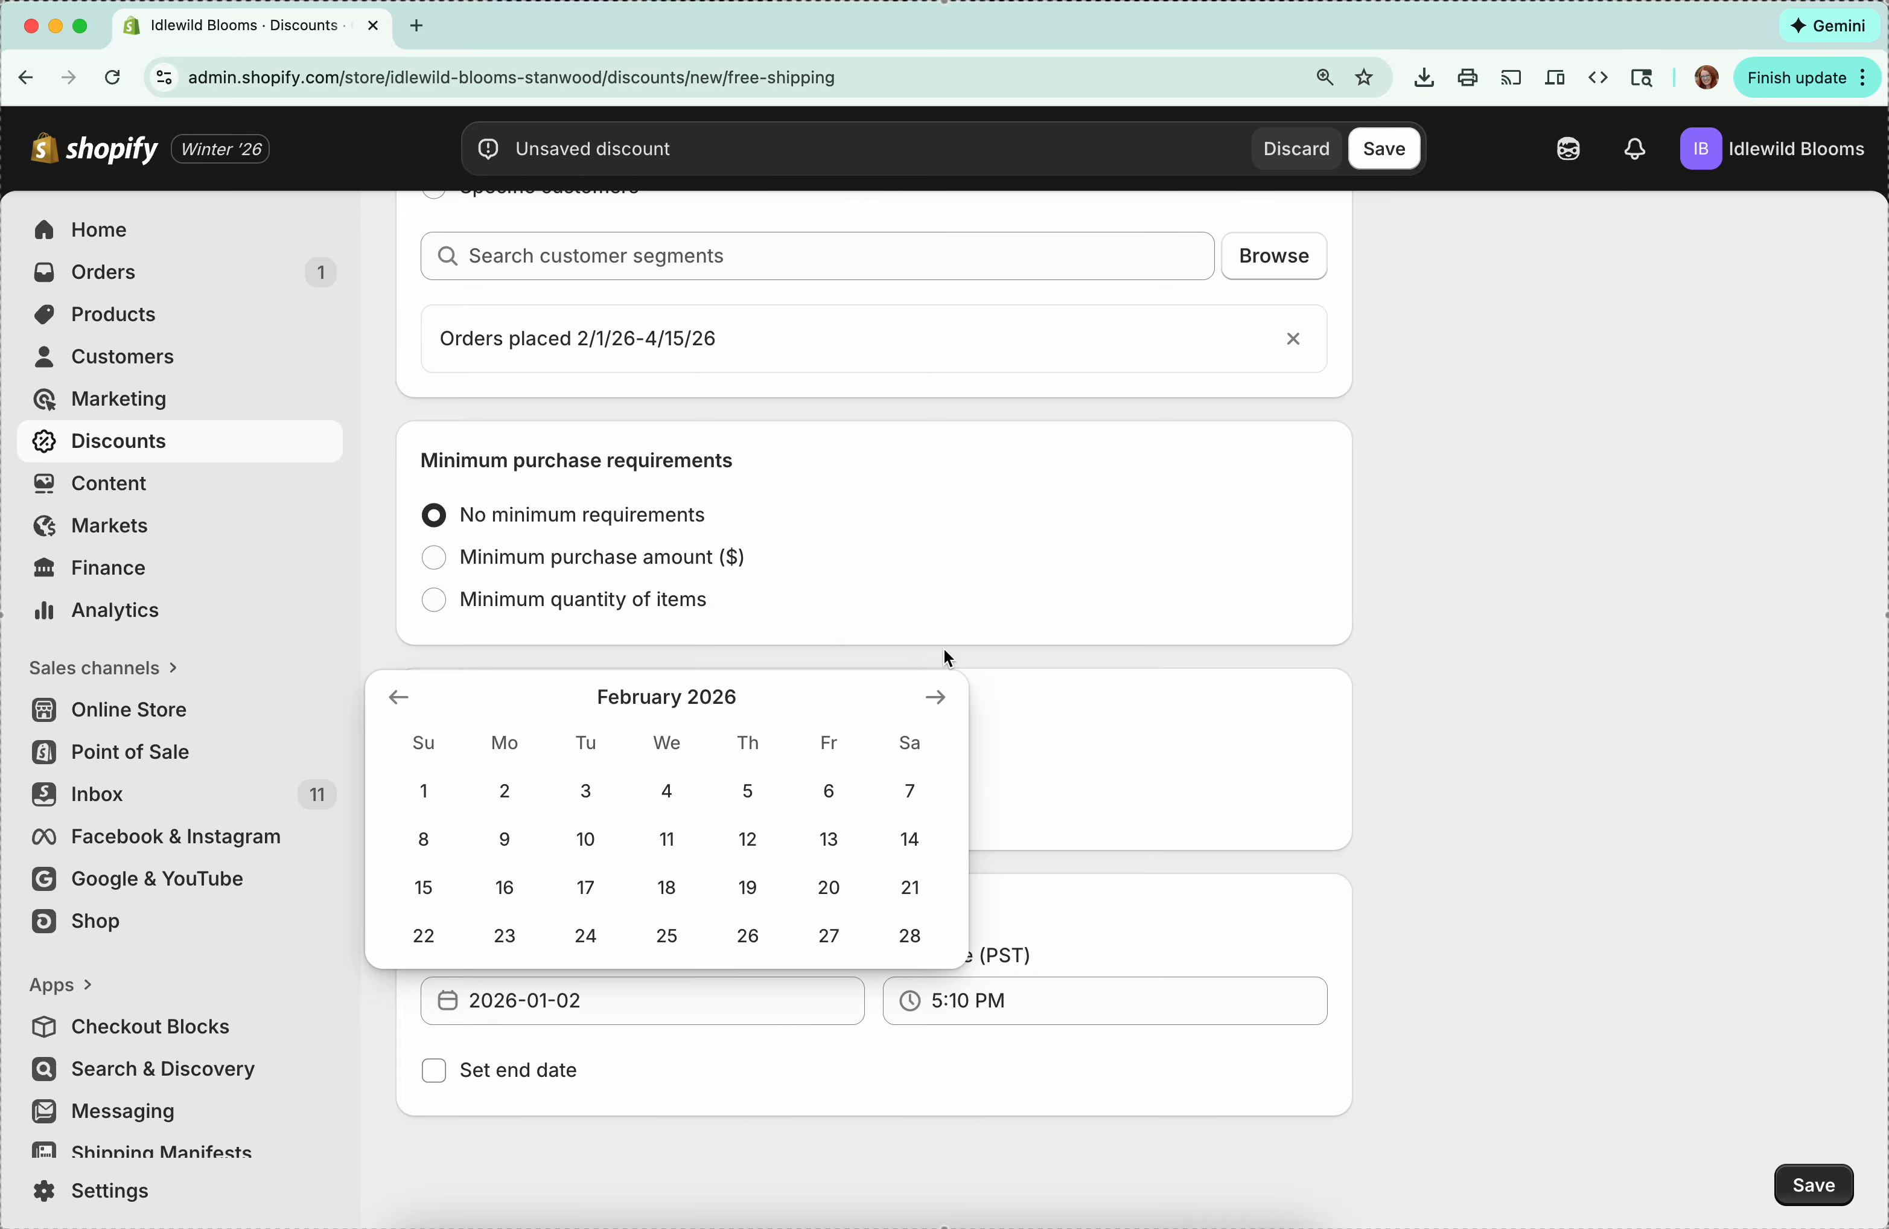
click(416, 798)
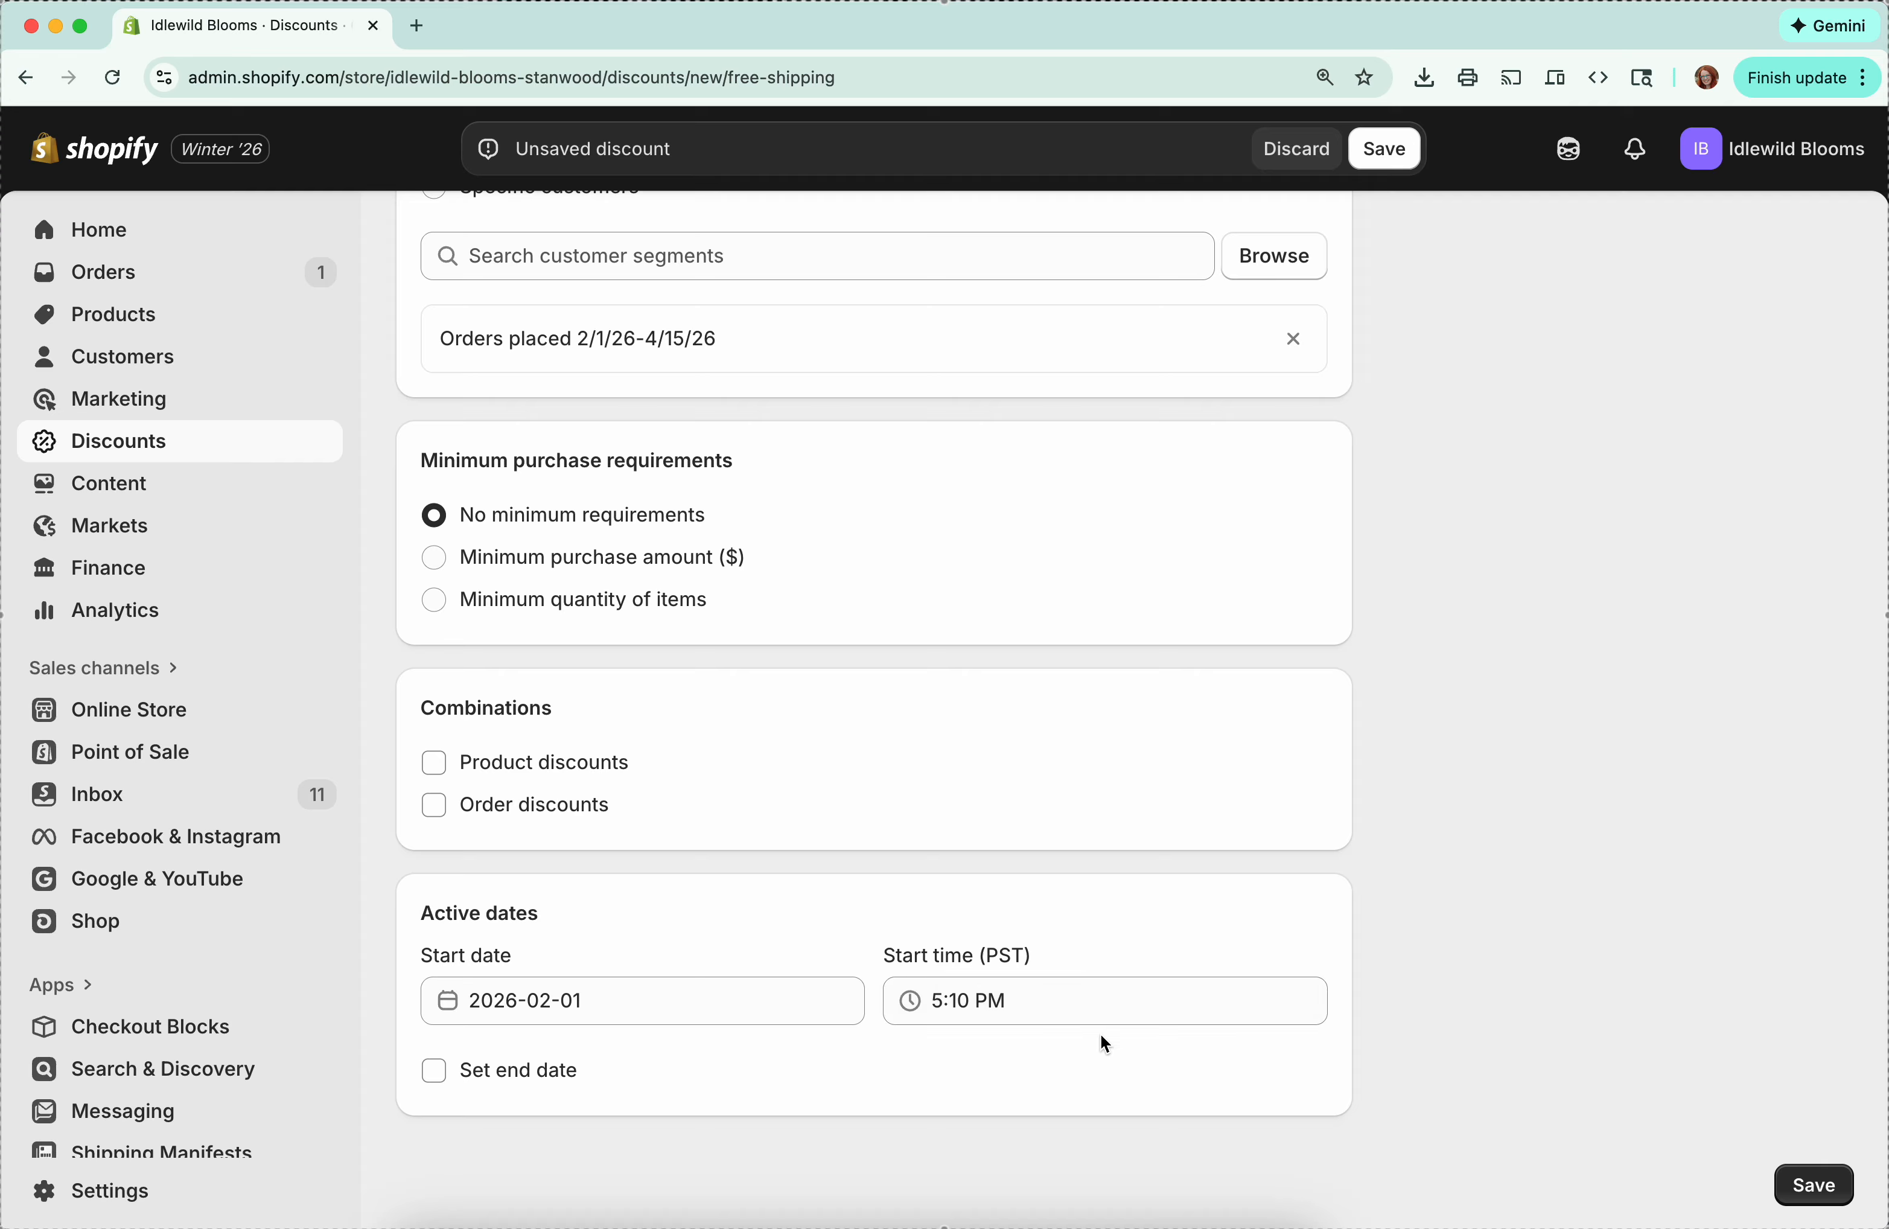
click(1103, 1006)
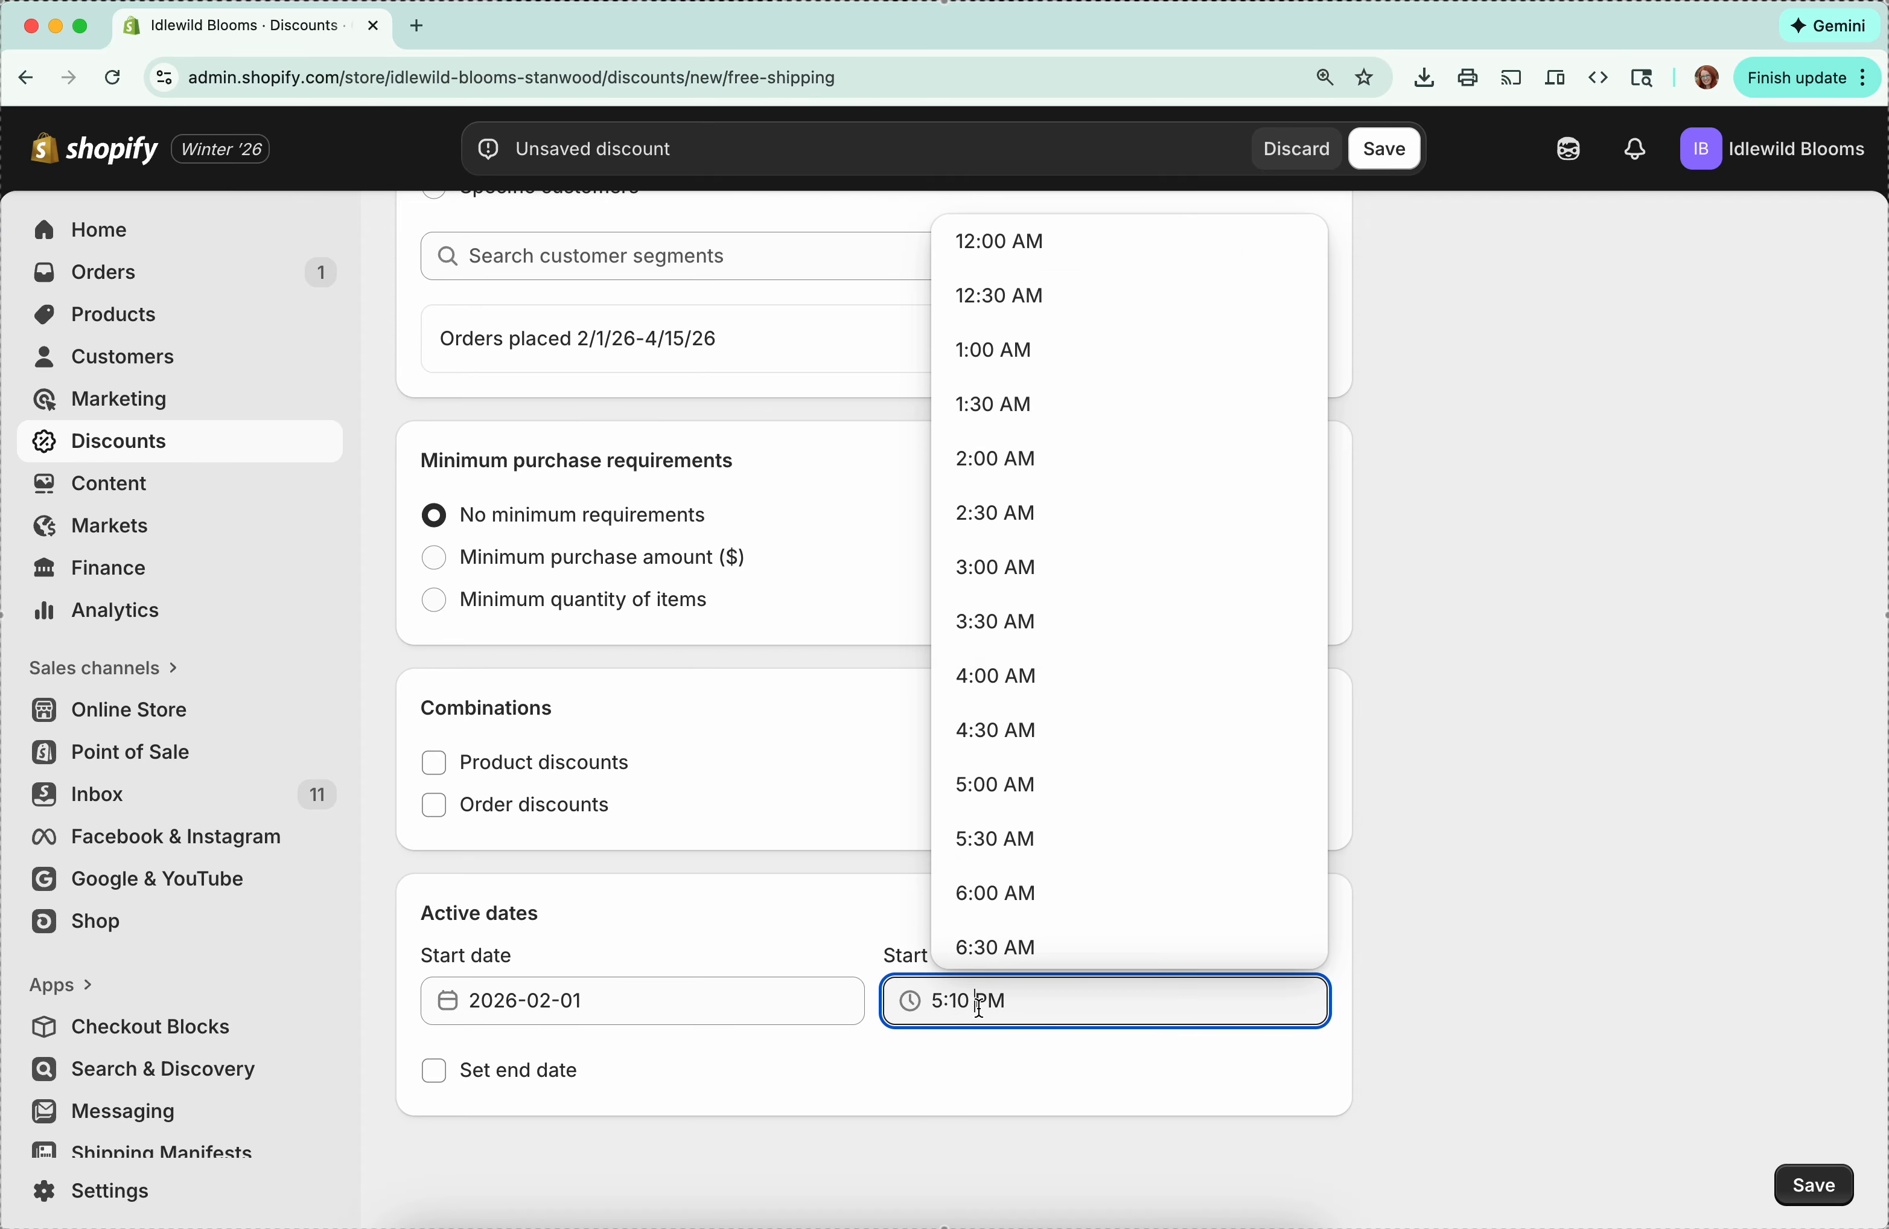
click(1040, 369)
Step: Add an end date of April 15, 2026 to the discount and save it
click(436, 1068)
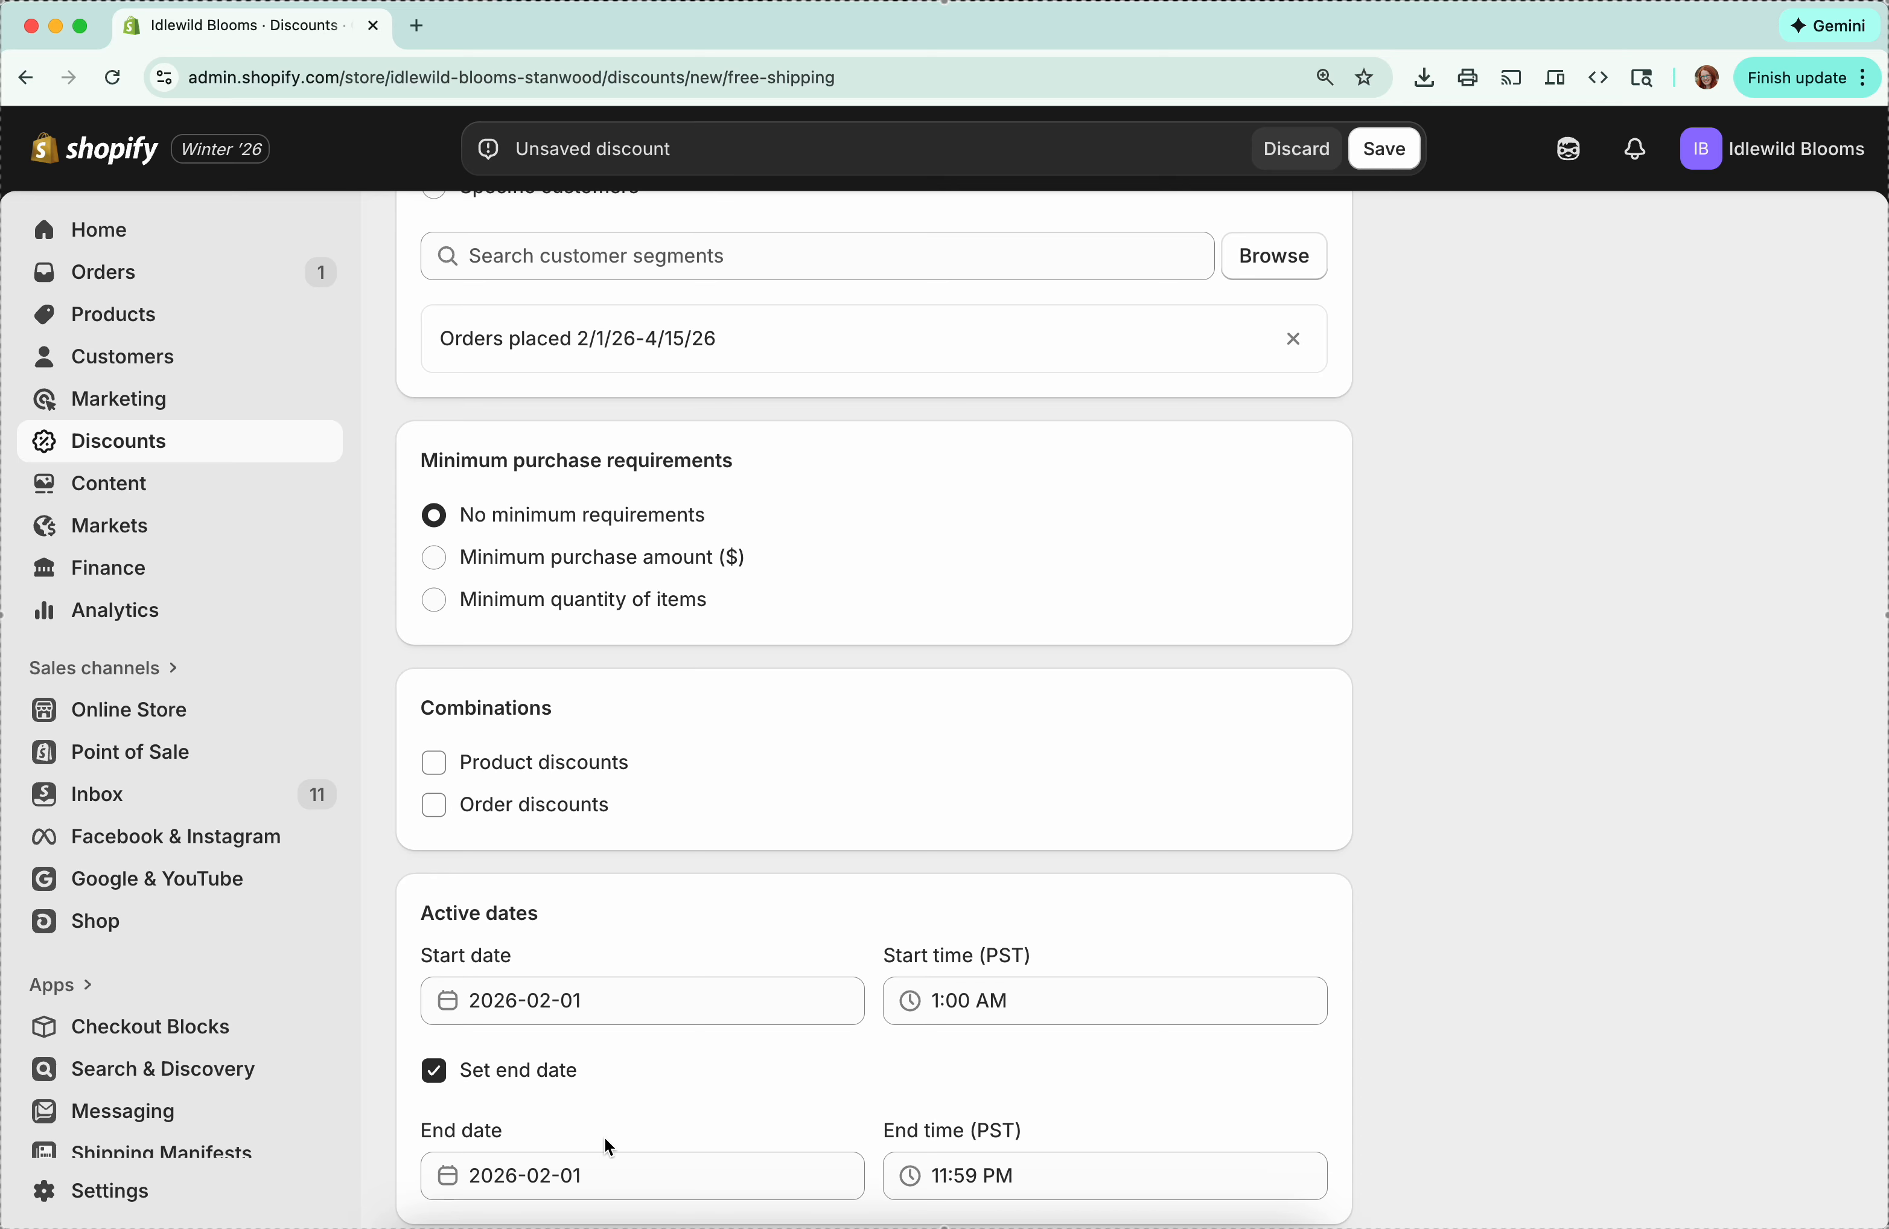
click(606, 1173)
click(946, 886)
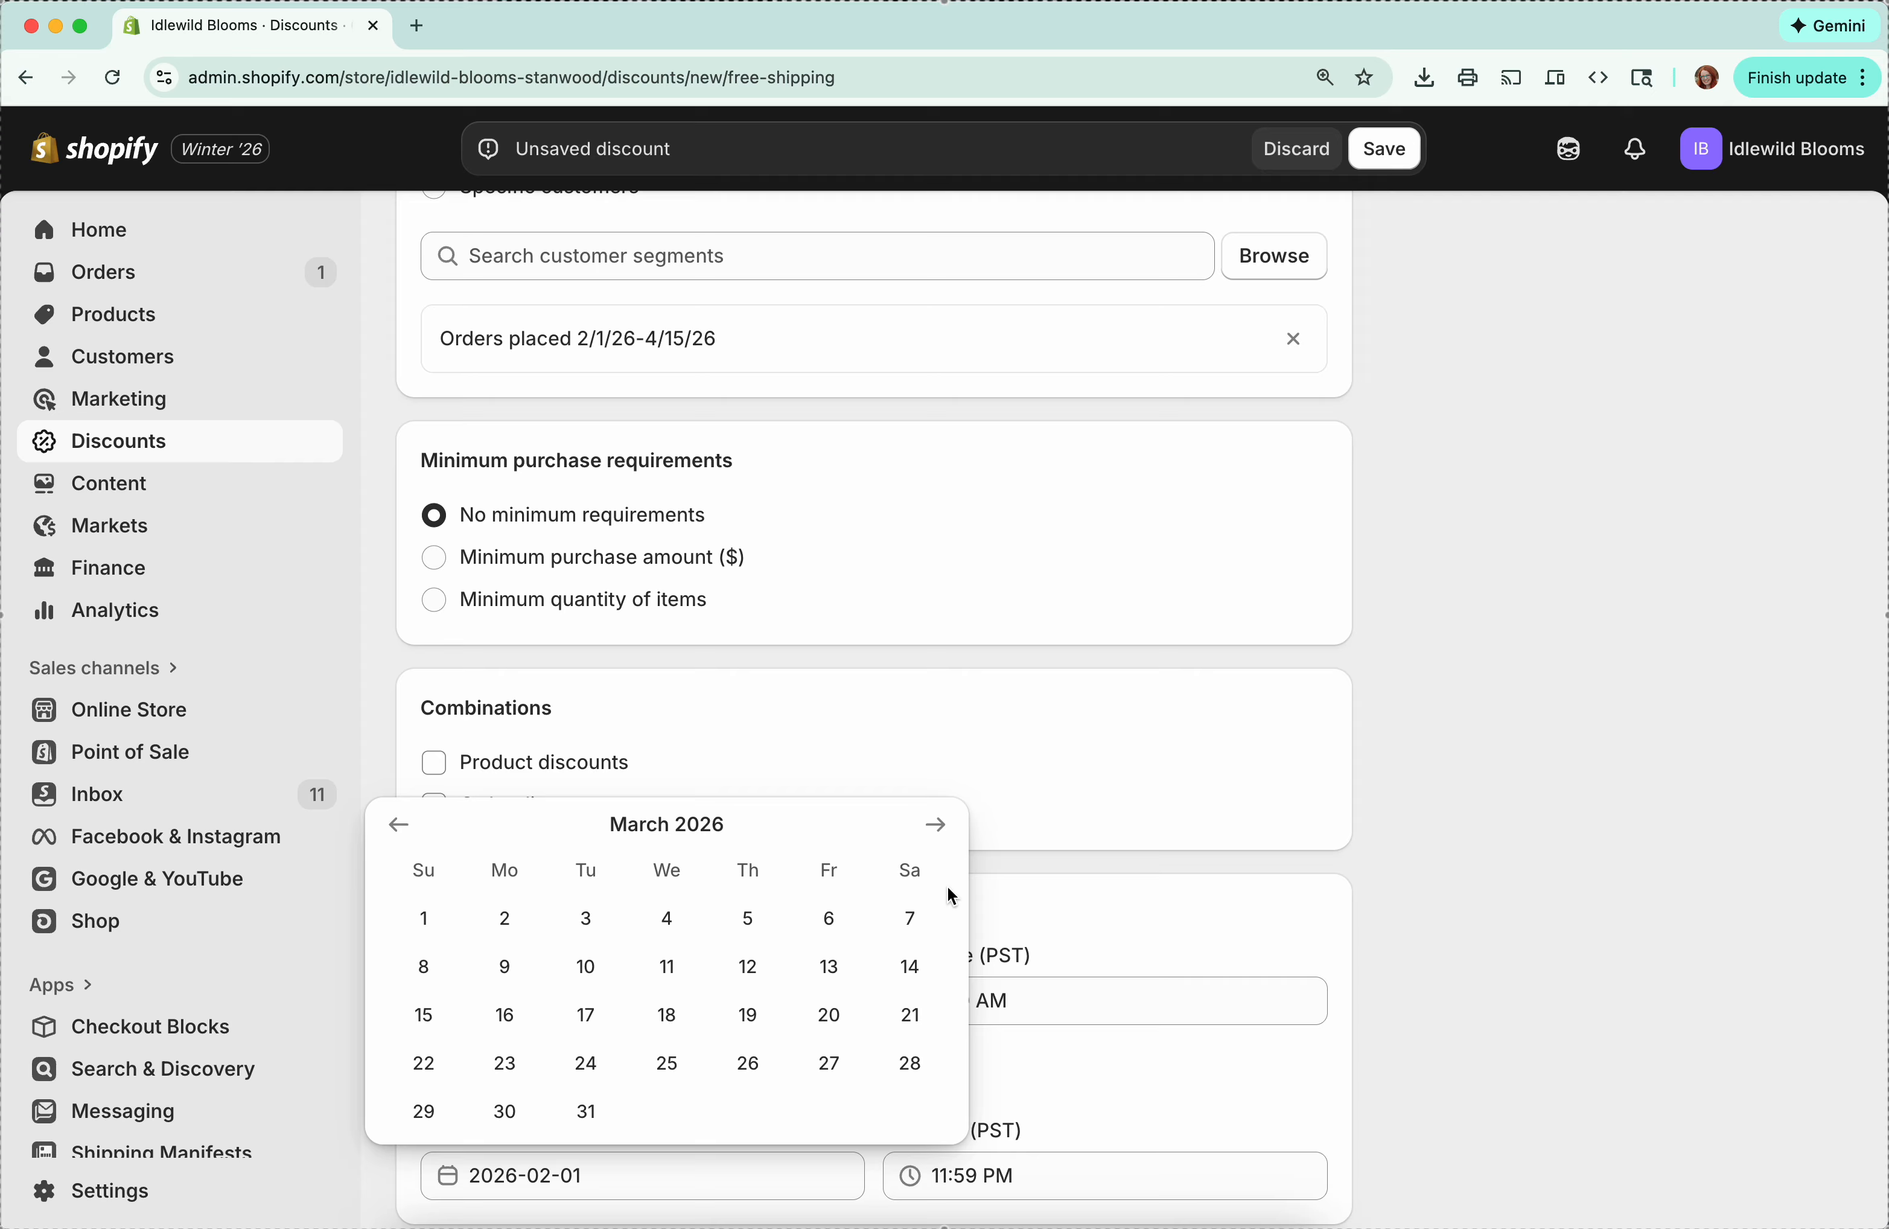
click(947, 822)
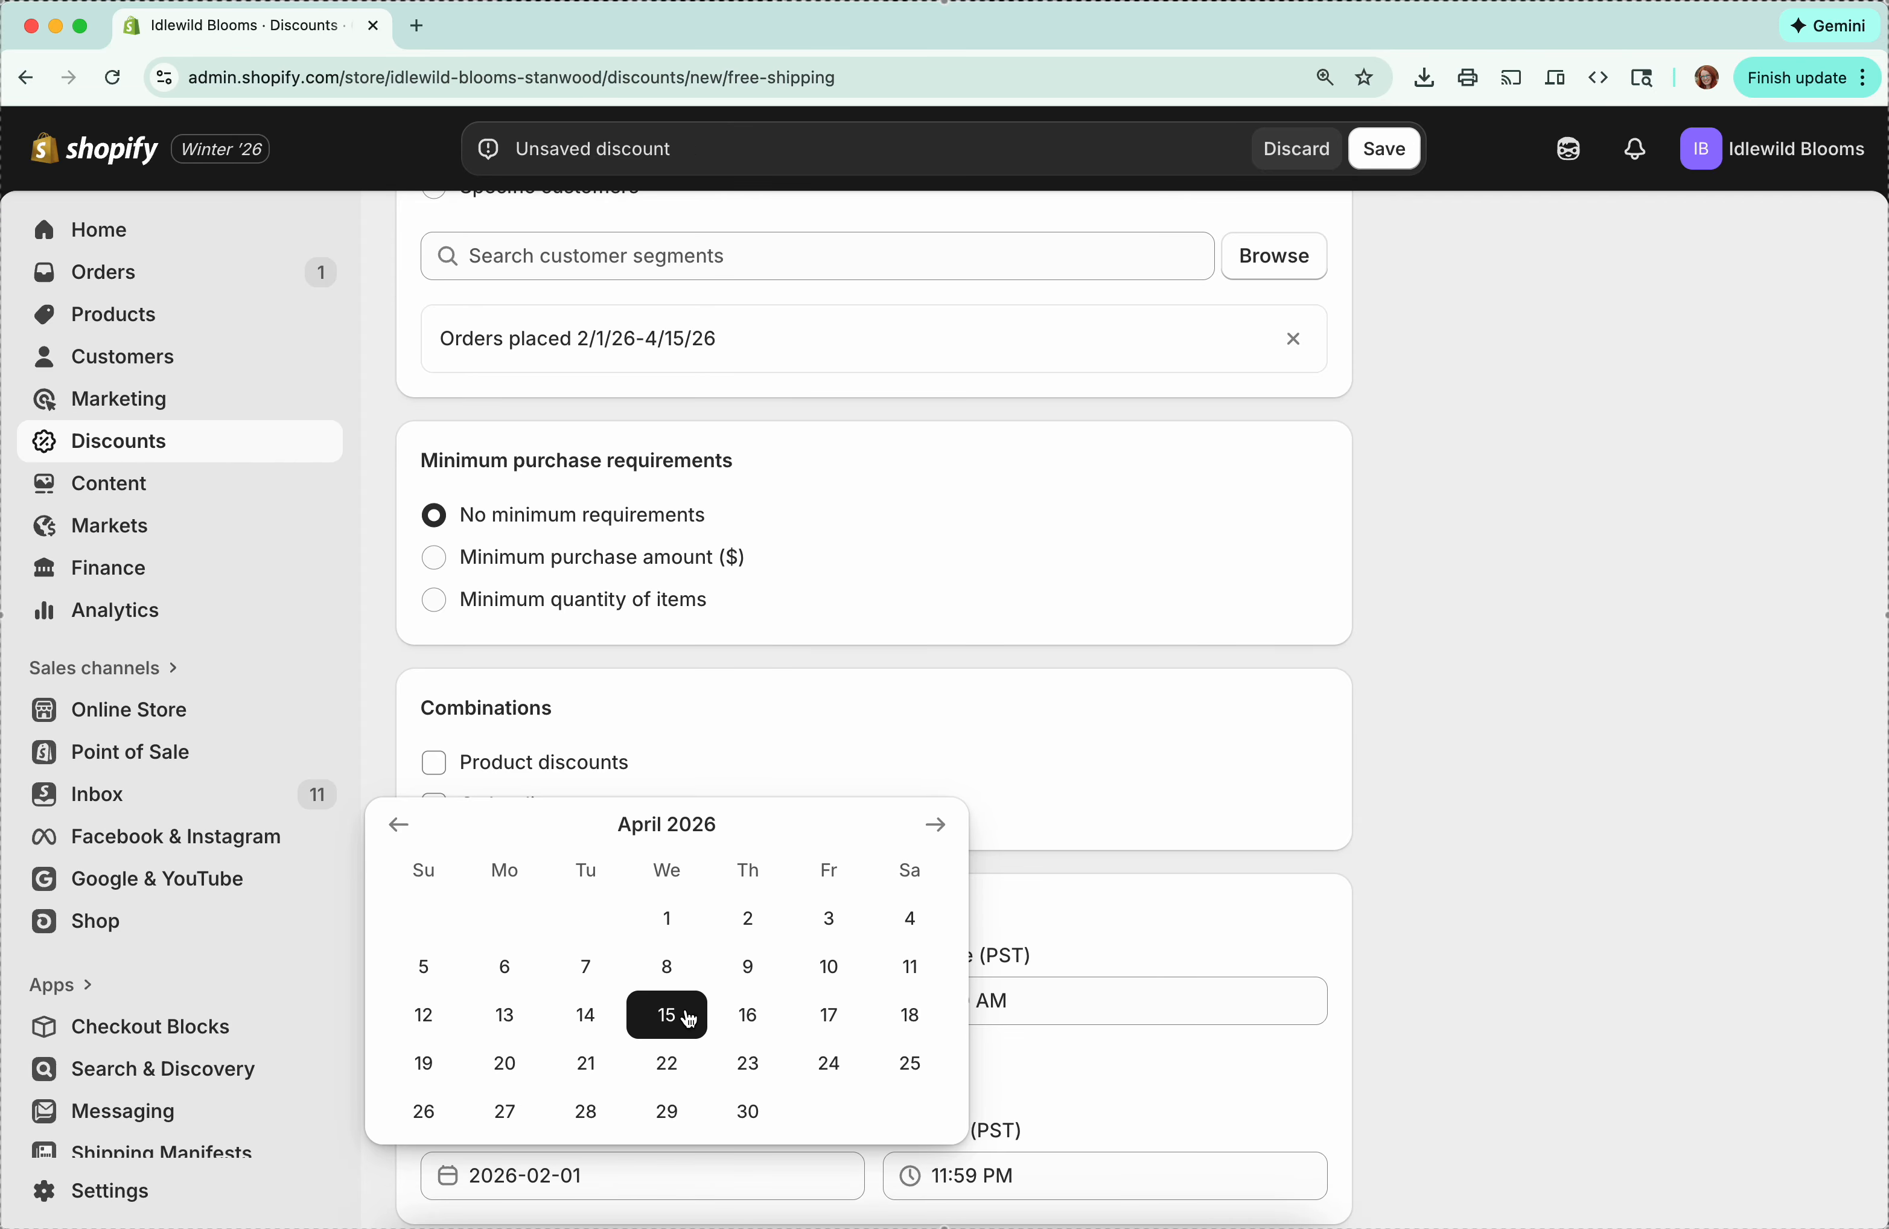
click(667, 1014)
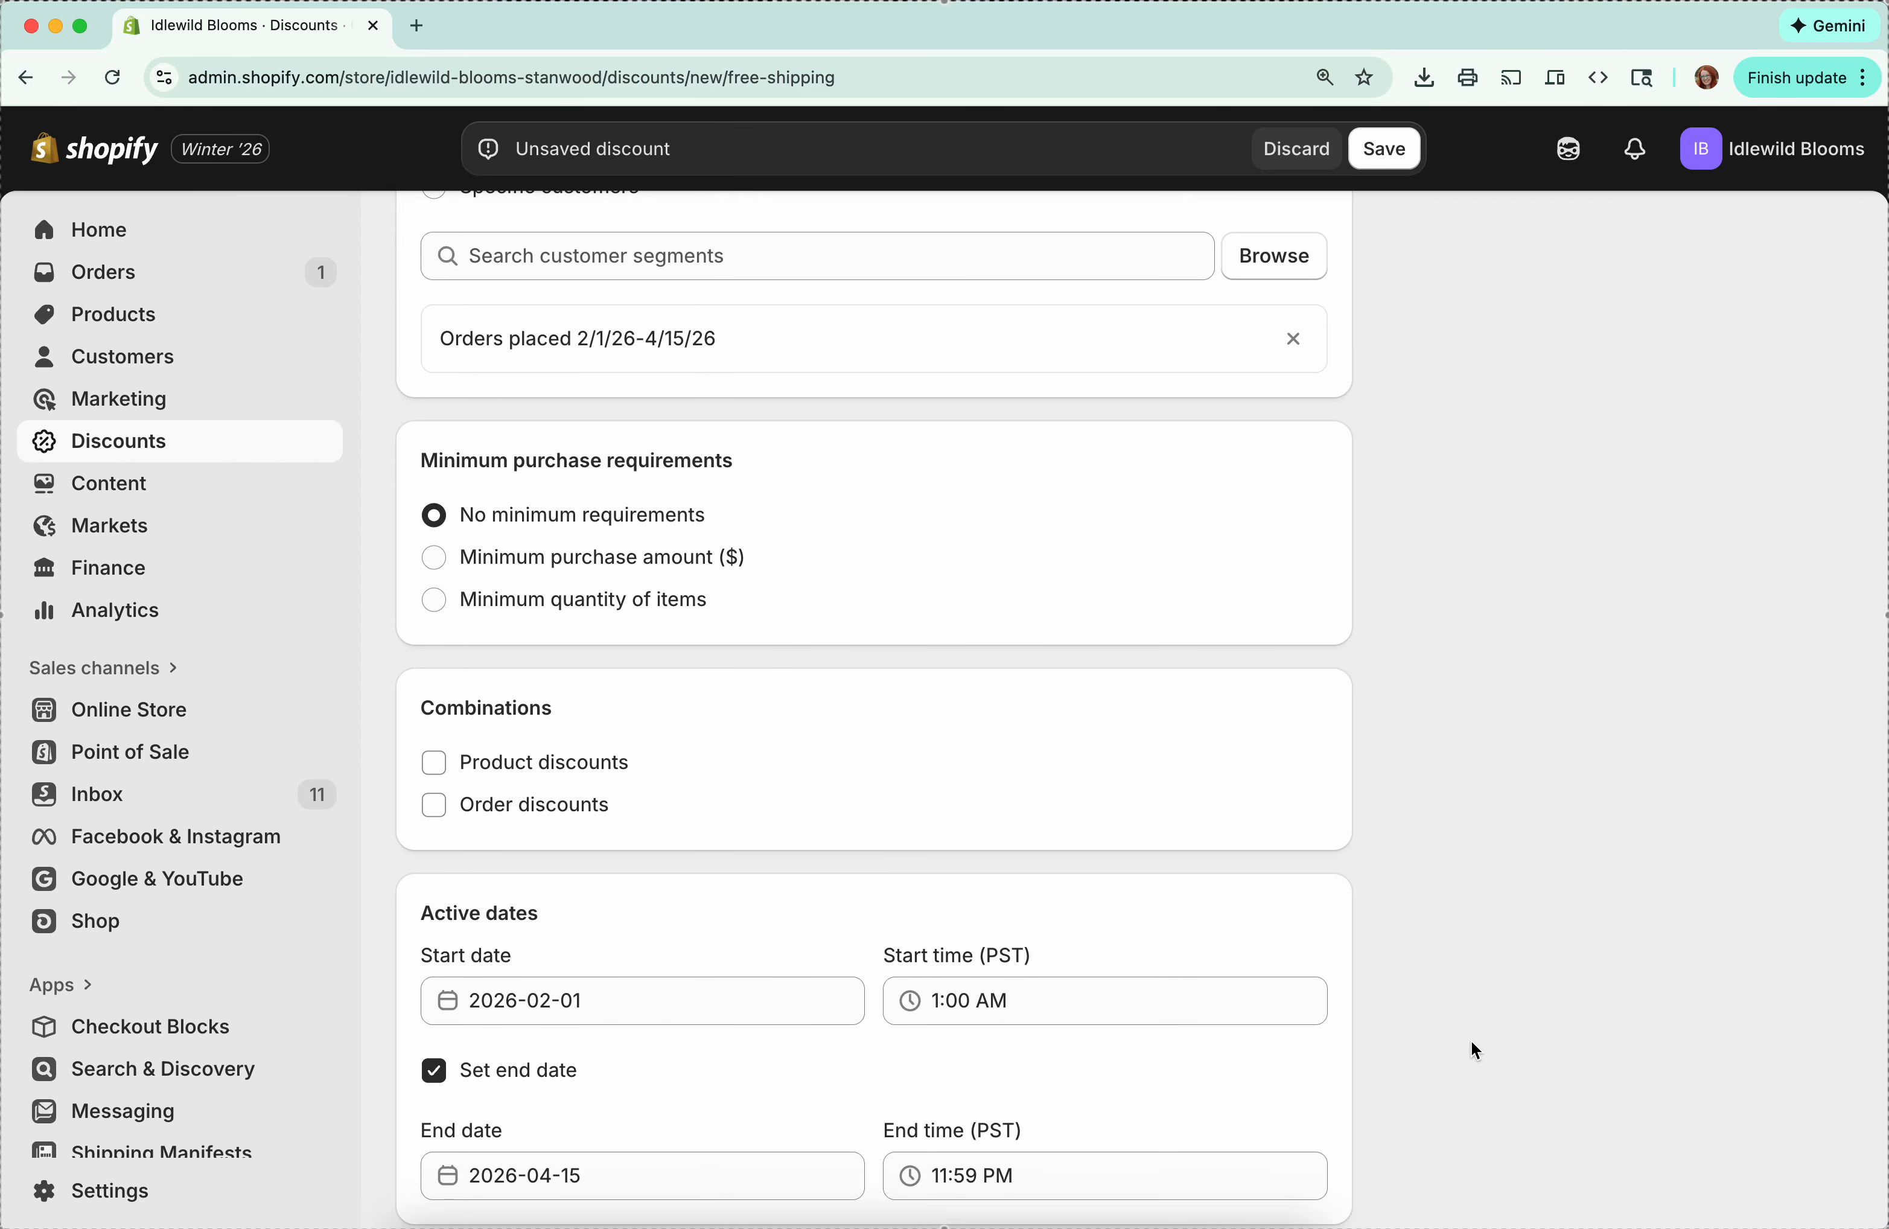
scroll(1459, 1036, down, 2)
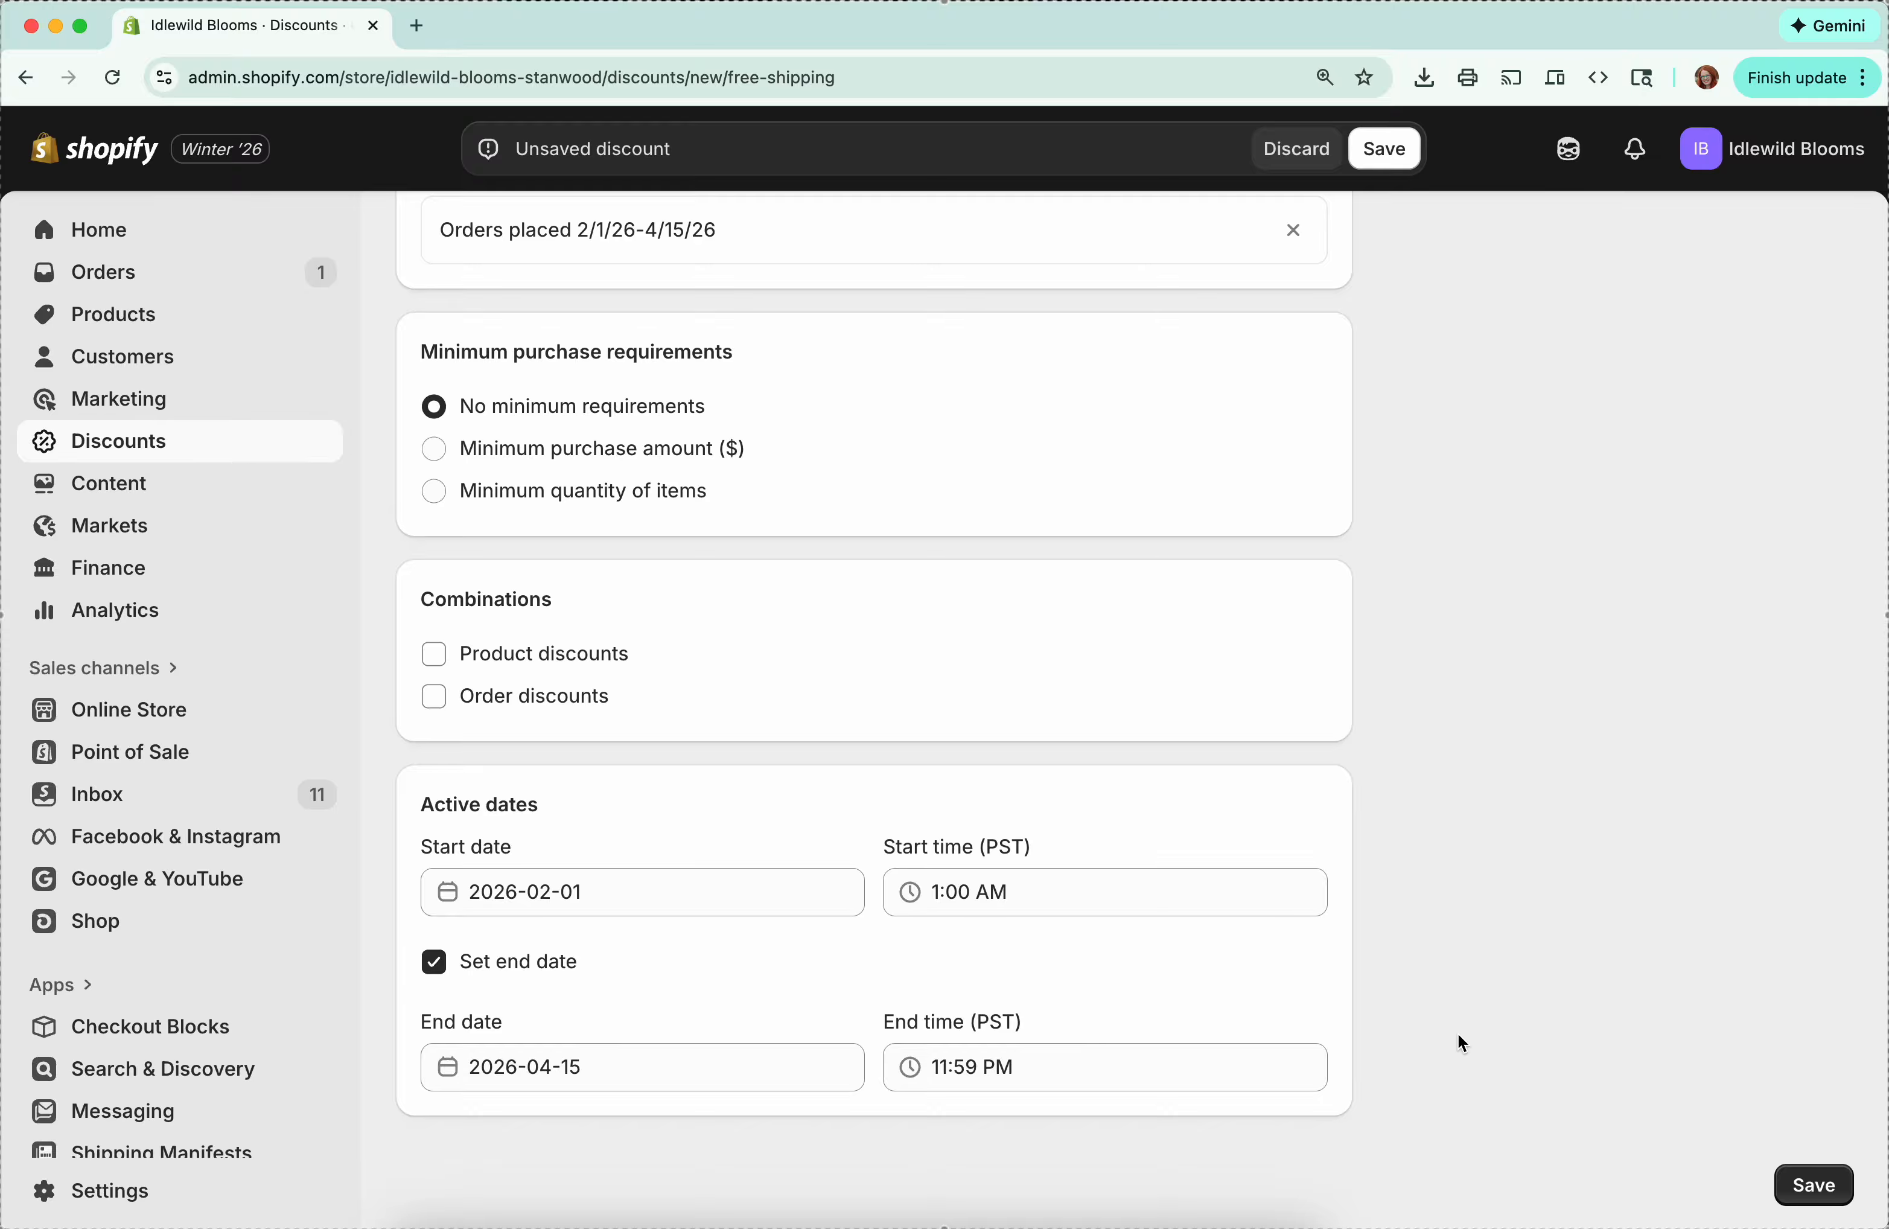
click(1385, 147)
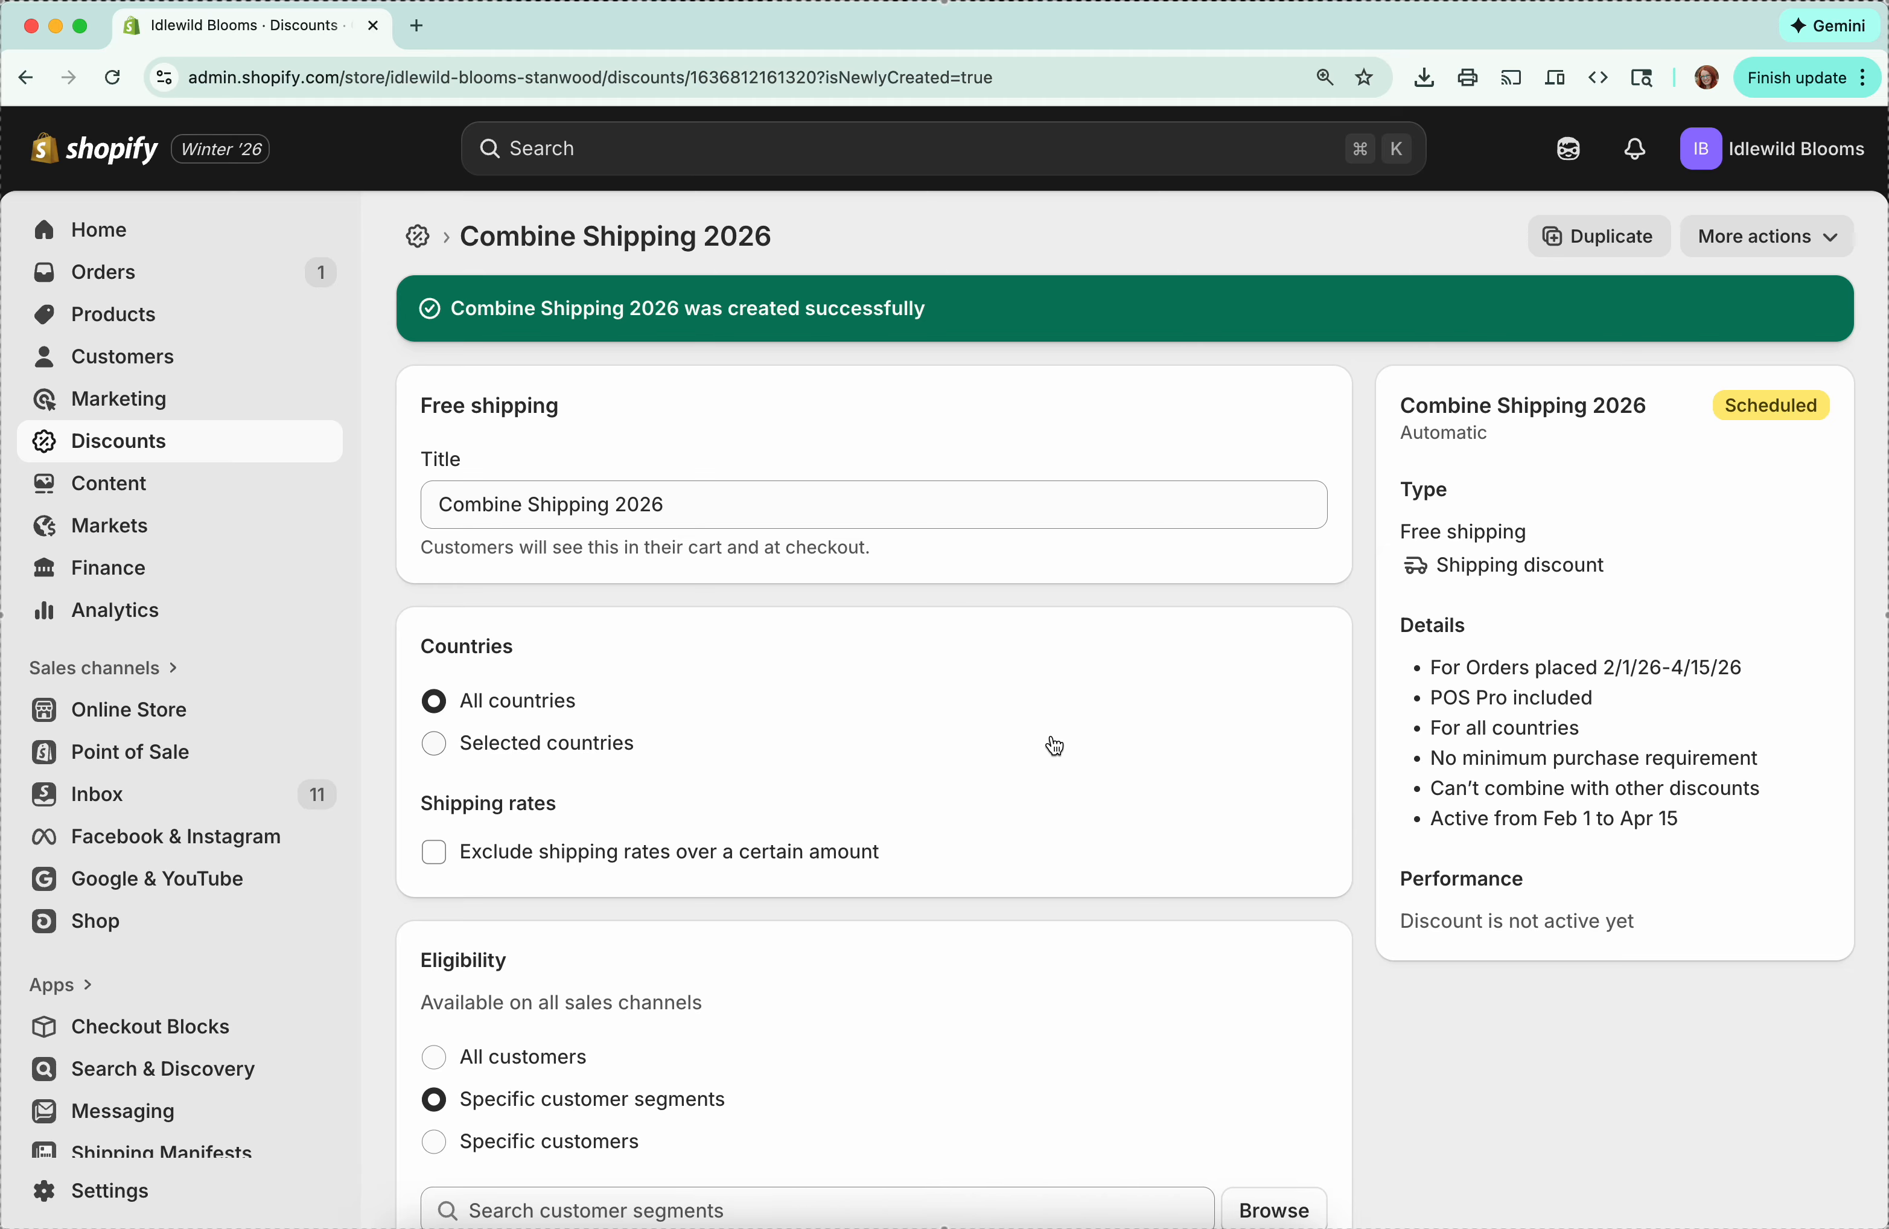
Step: Open the $18 Shipping profile in the store's shipping and delivery settings and review its products, shipping zone and rate
click(102, 1196)
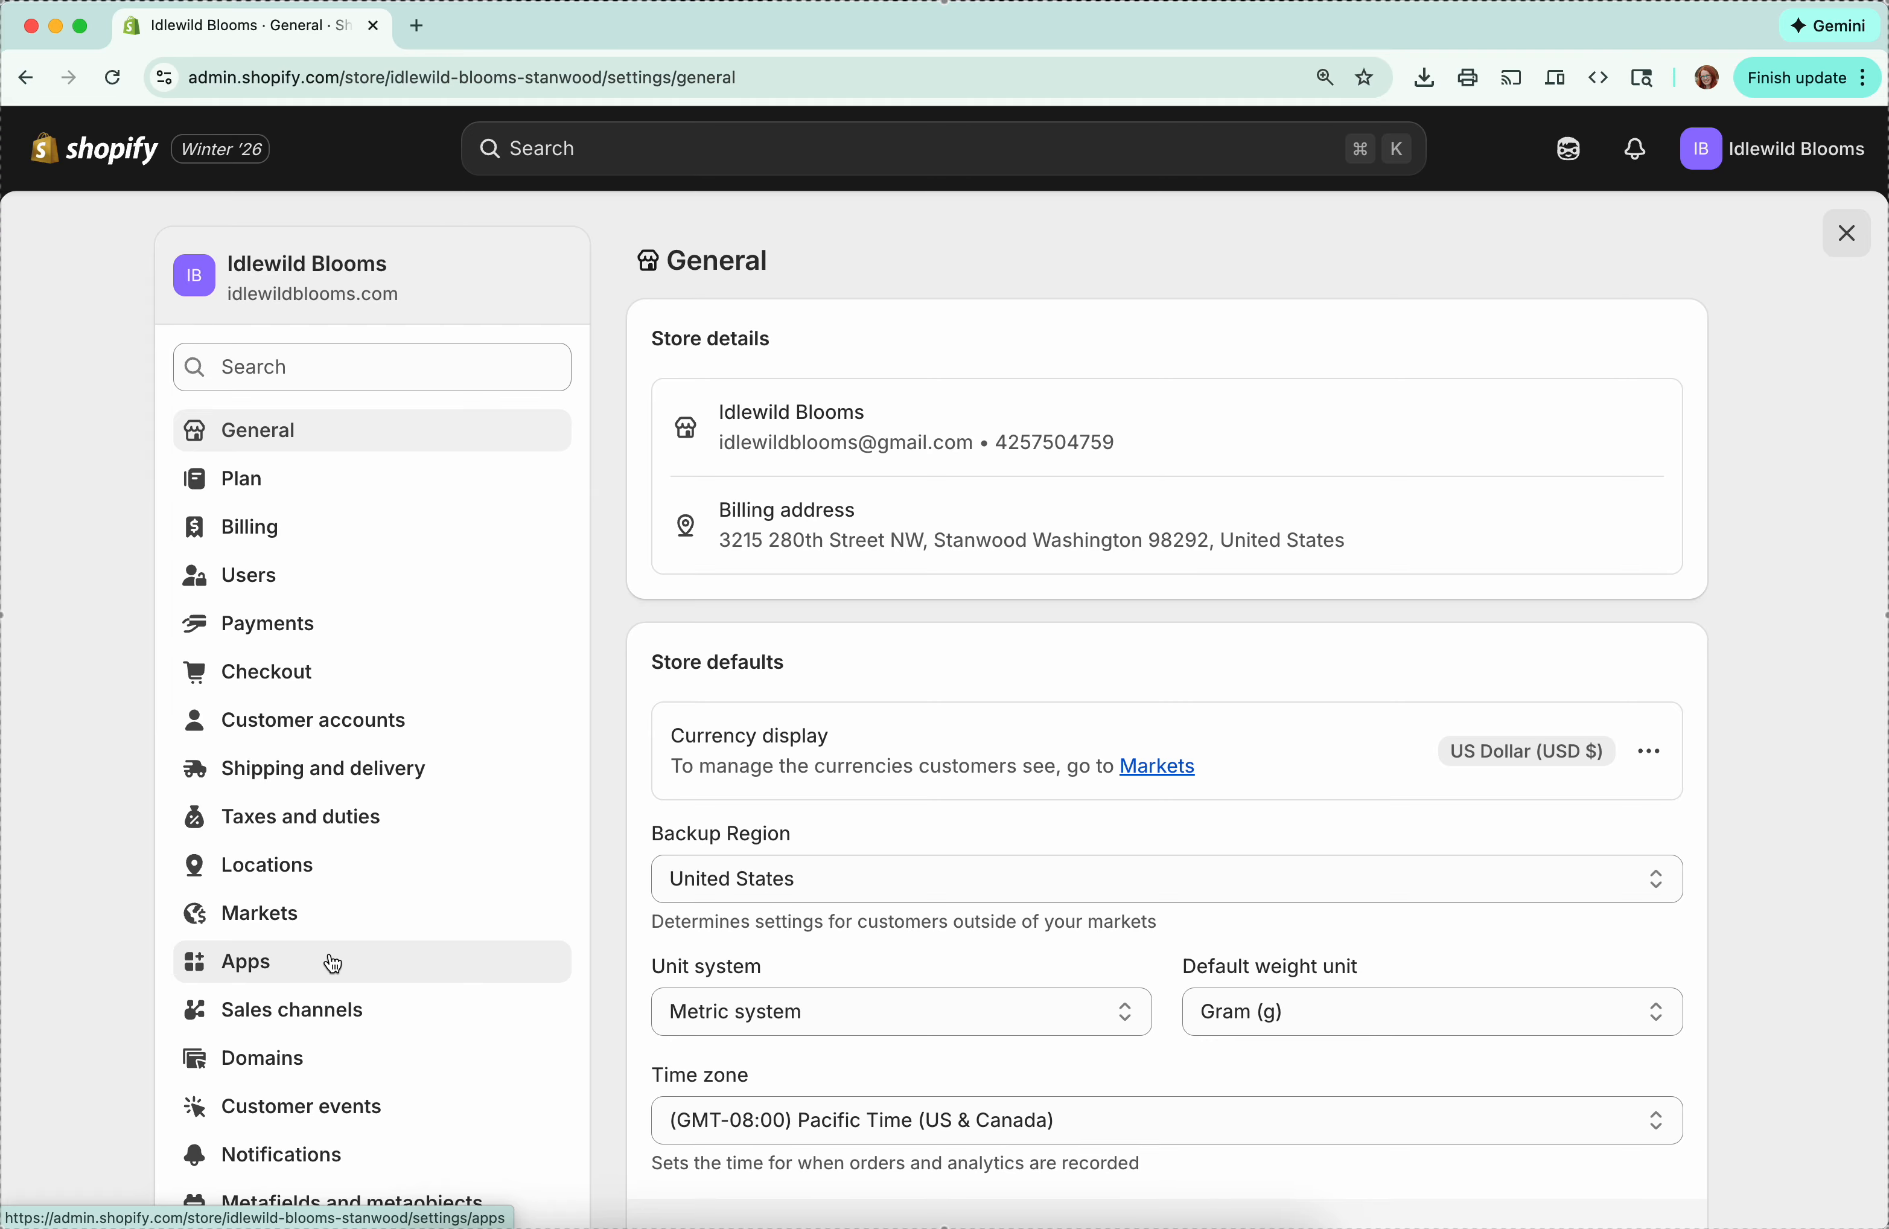
click(379, 774)
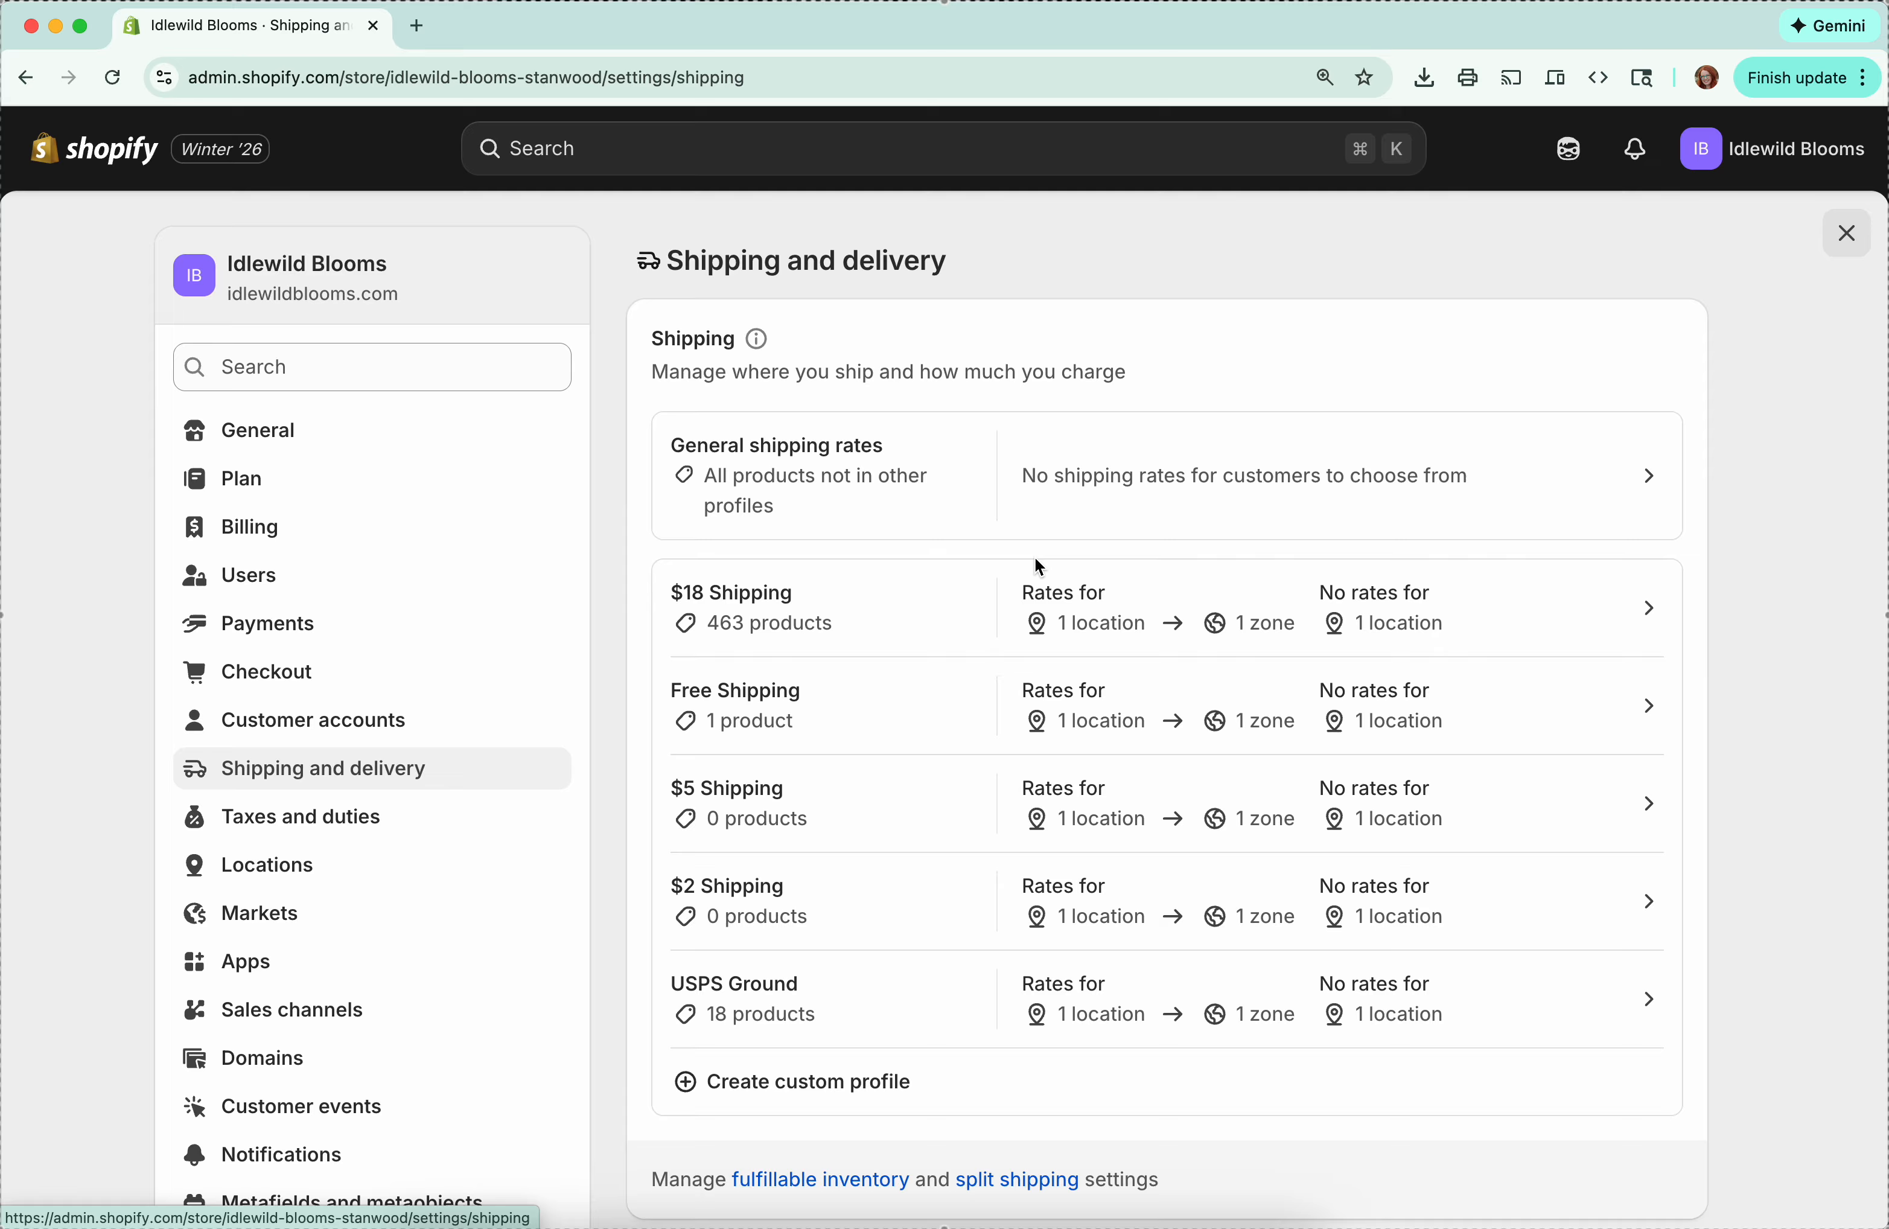
click(900, 619)
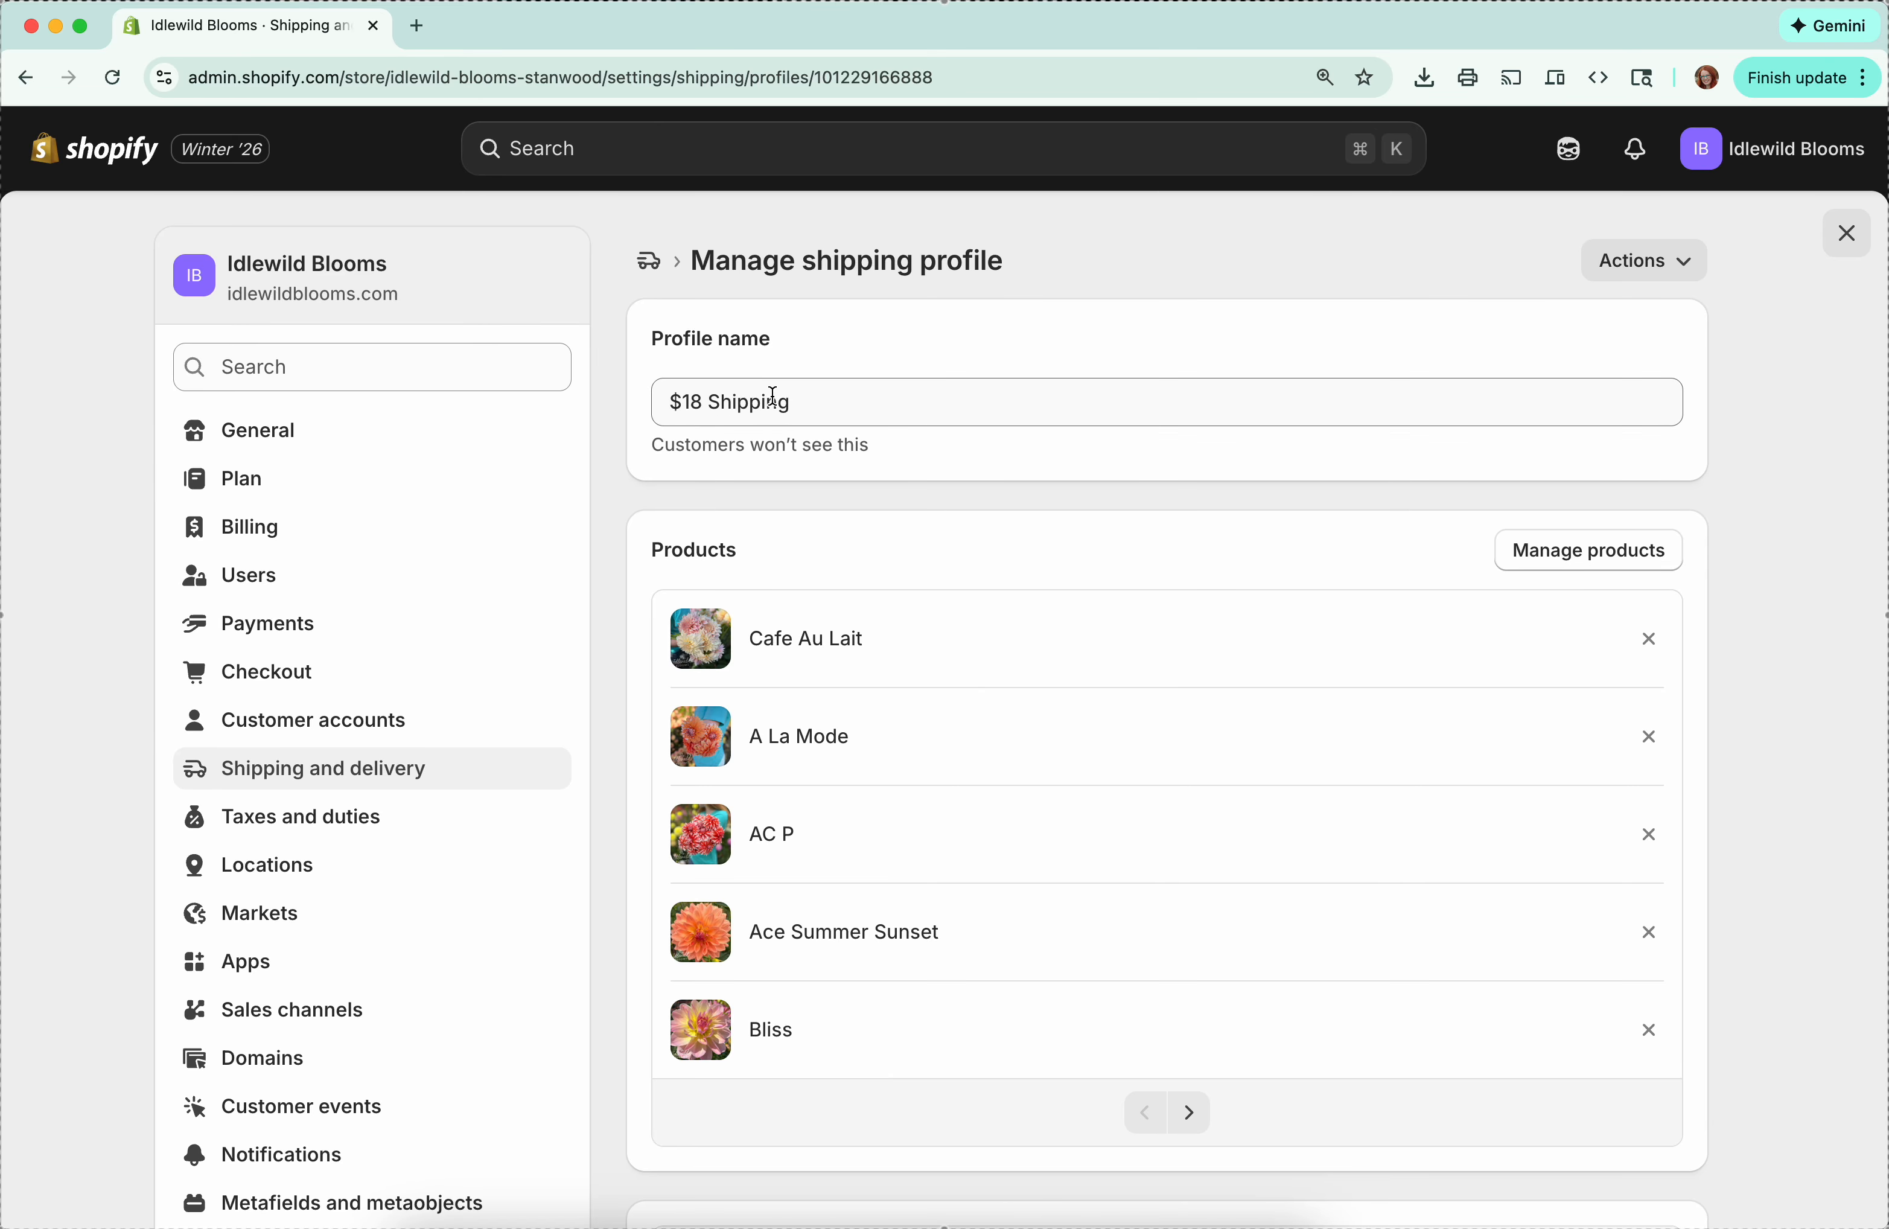
scroll(1578, 638, down, 1)
scroll(1575, 638, down, 3)
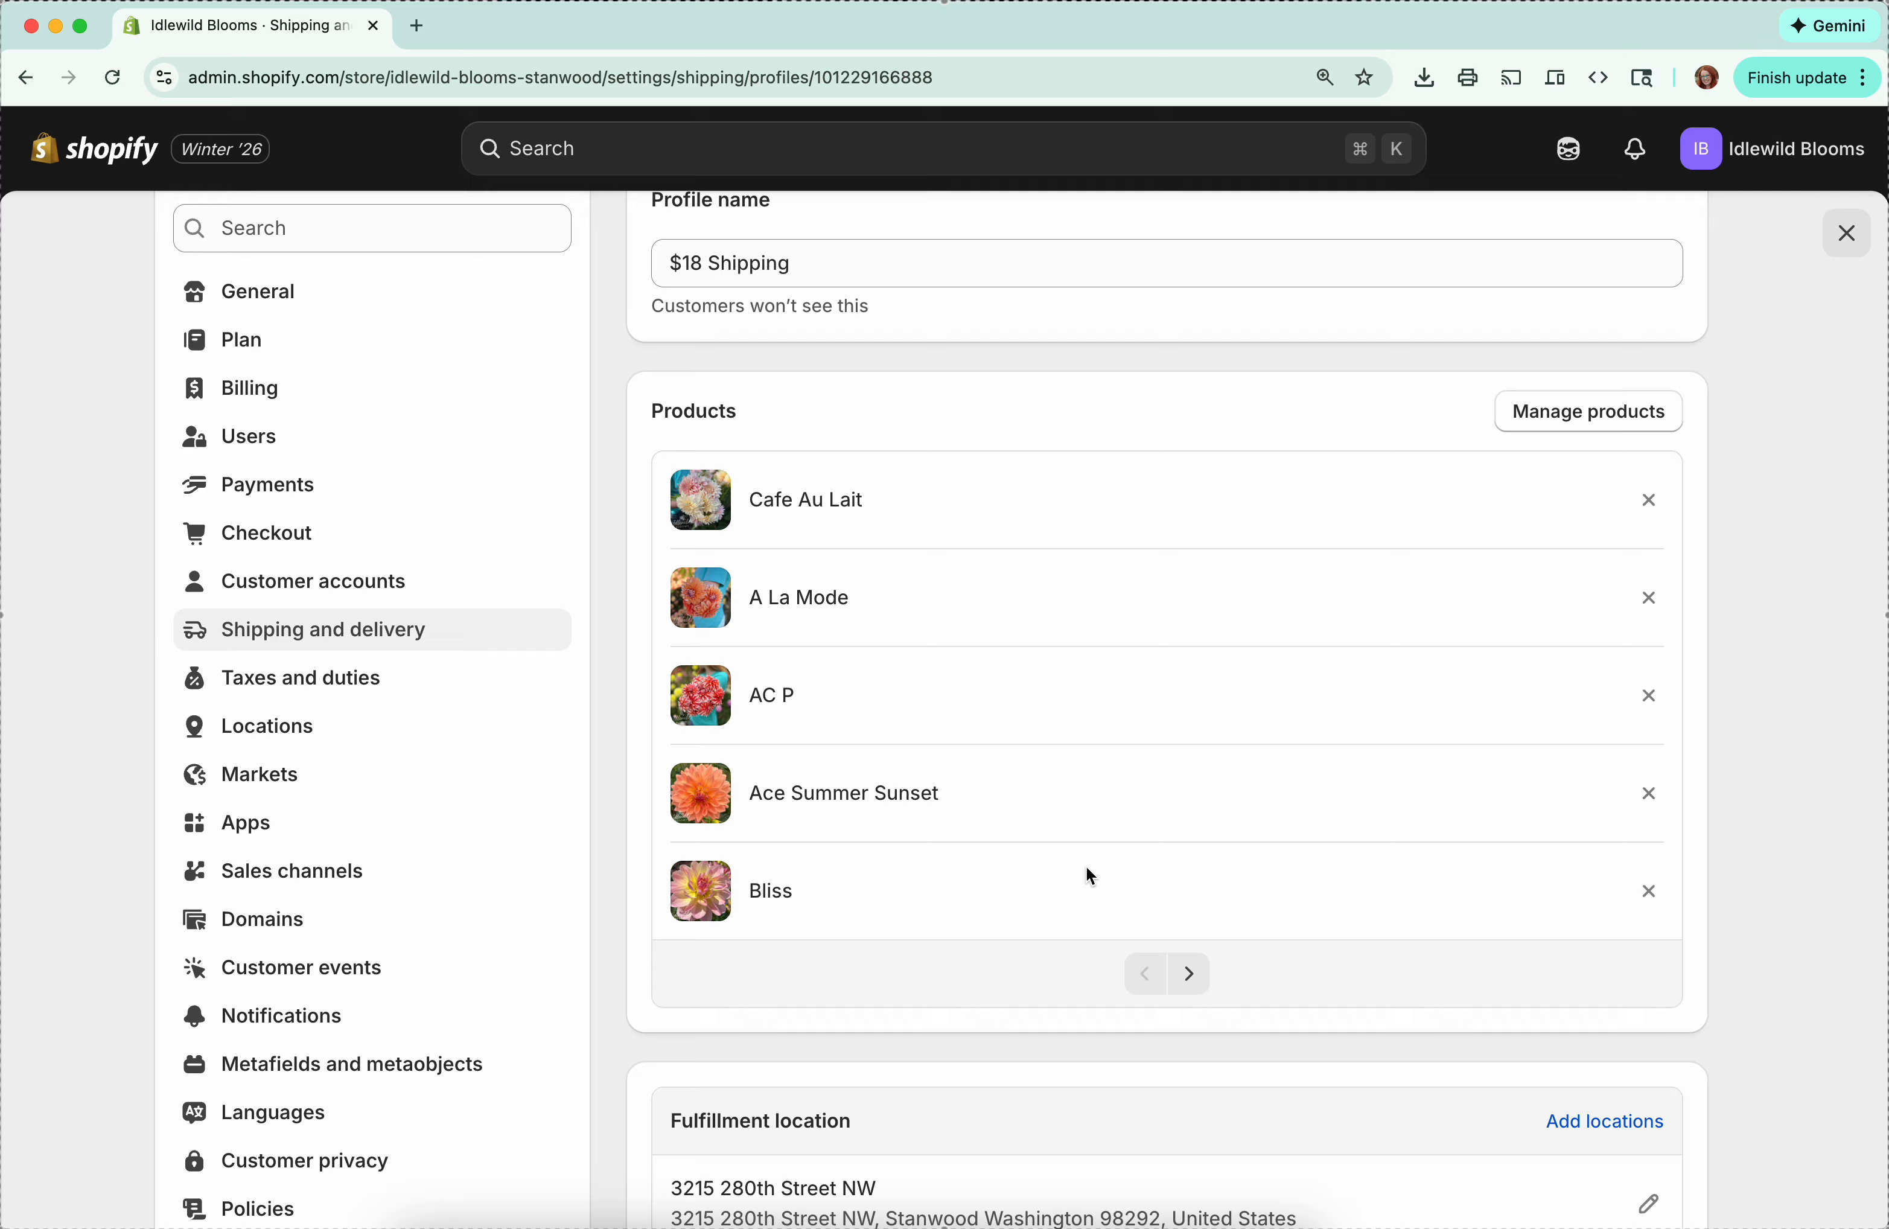
scroll(1088, 869, down, 6)
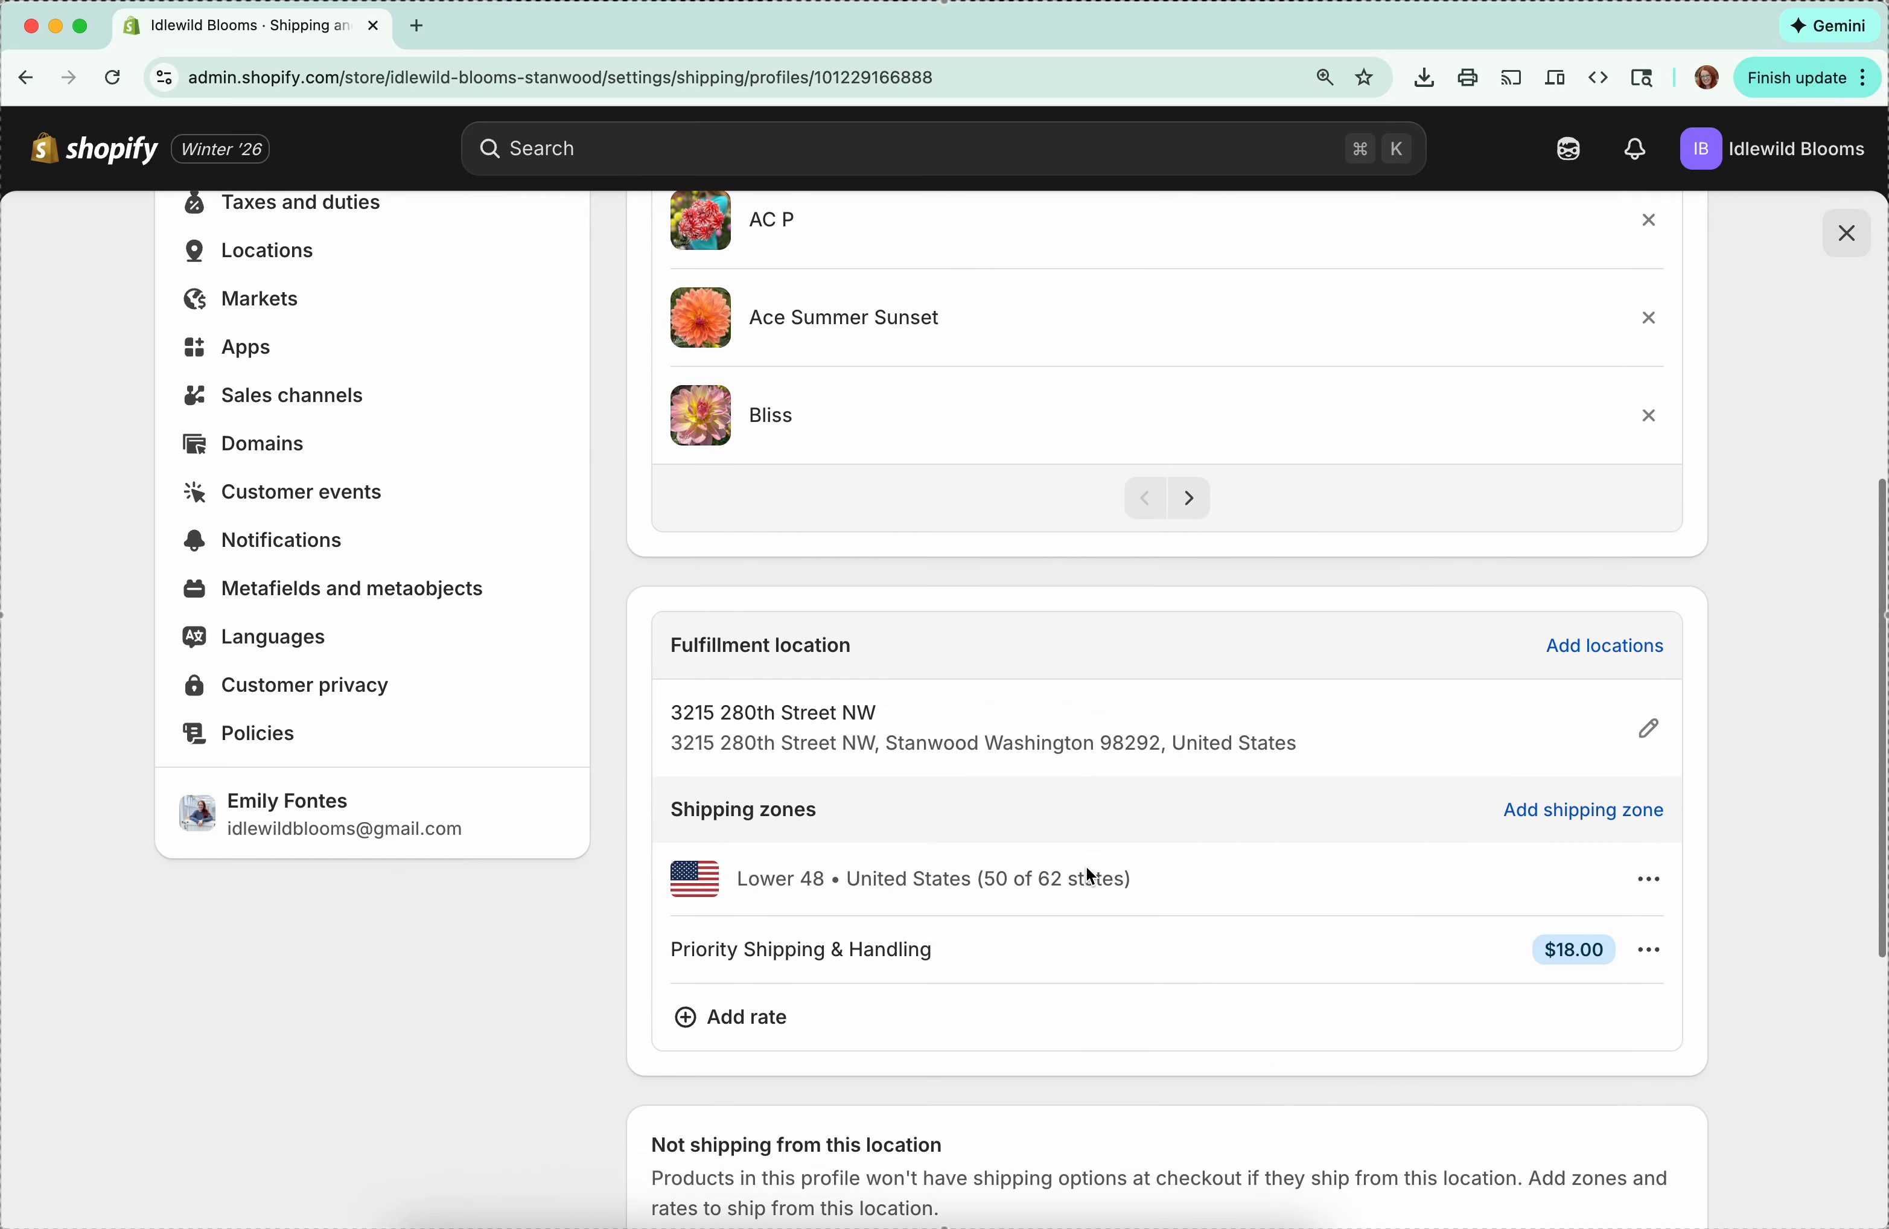
Step: Change the delivery description of the Lower 48 zone's Priority Shipping & Handling rate to "Shipping starts 3/15/26"
scroll(1099, 755, down, 4)
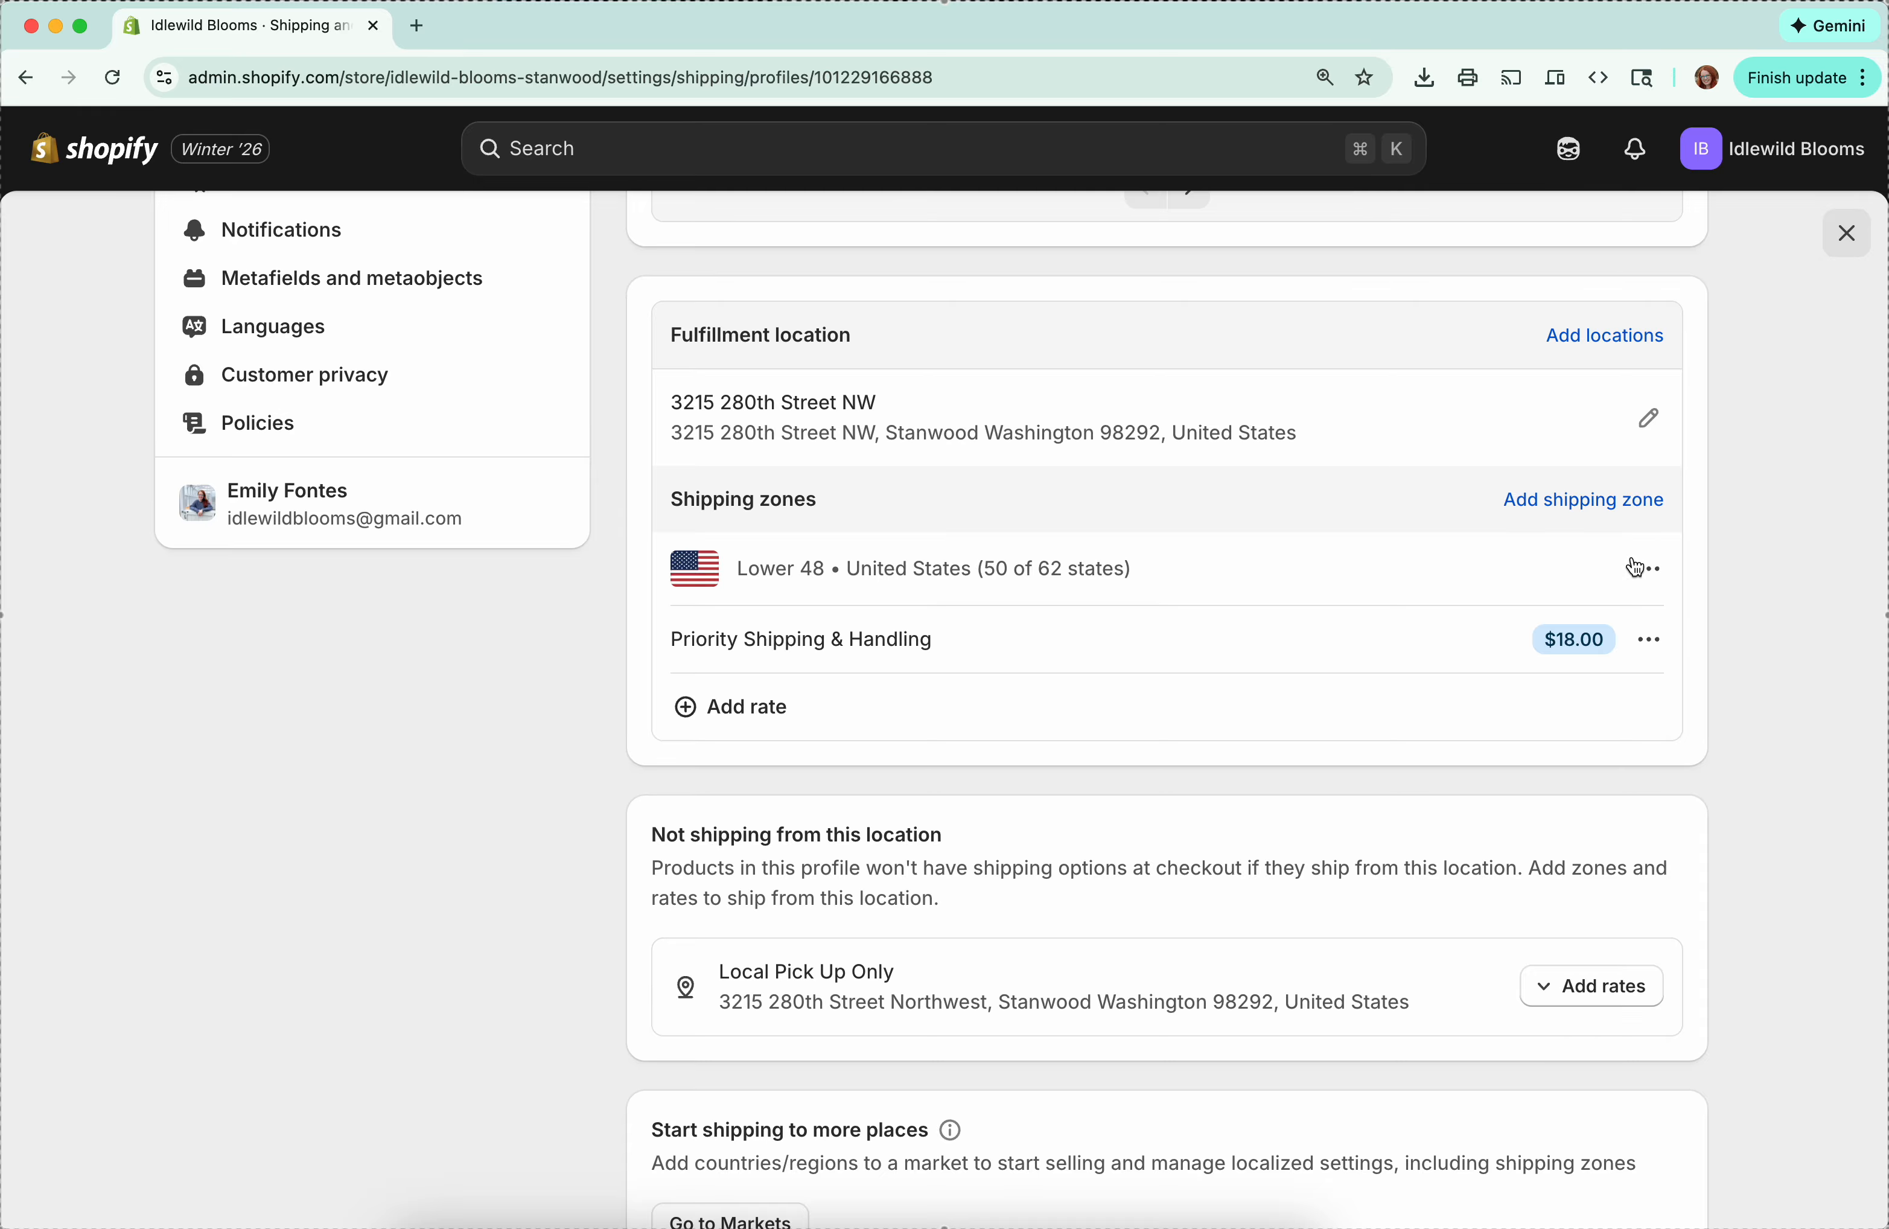
click(1651, 639)
click(1580, 701)
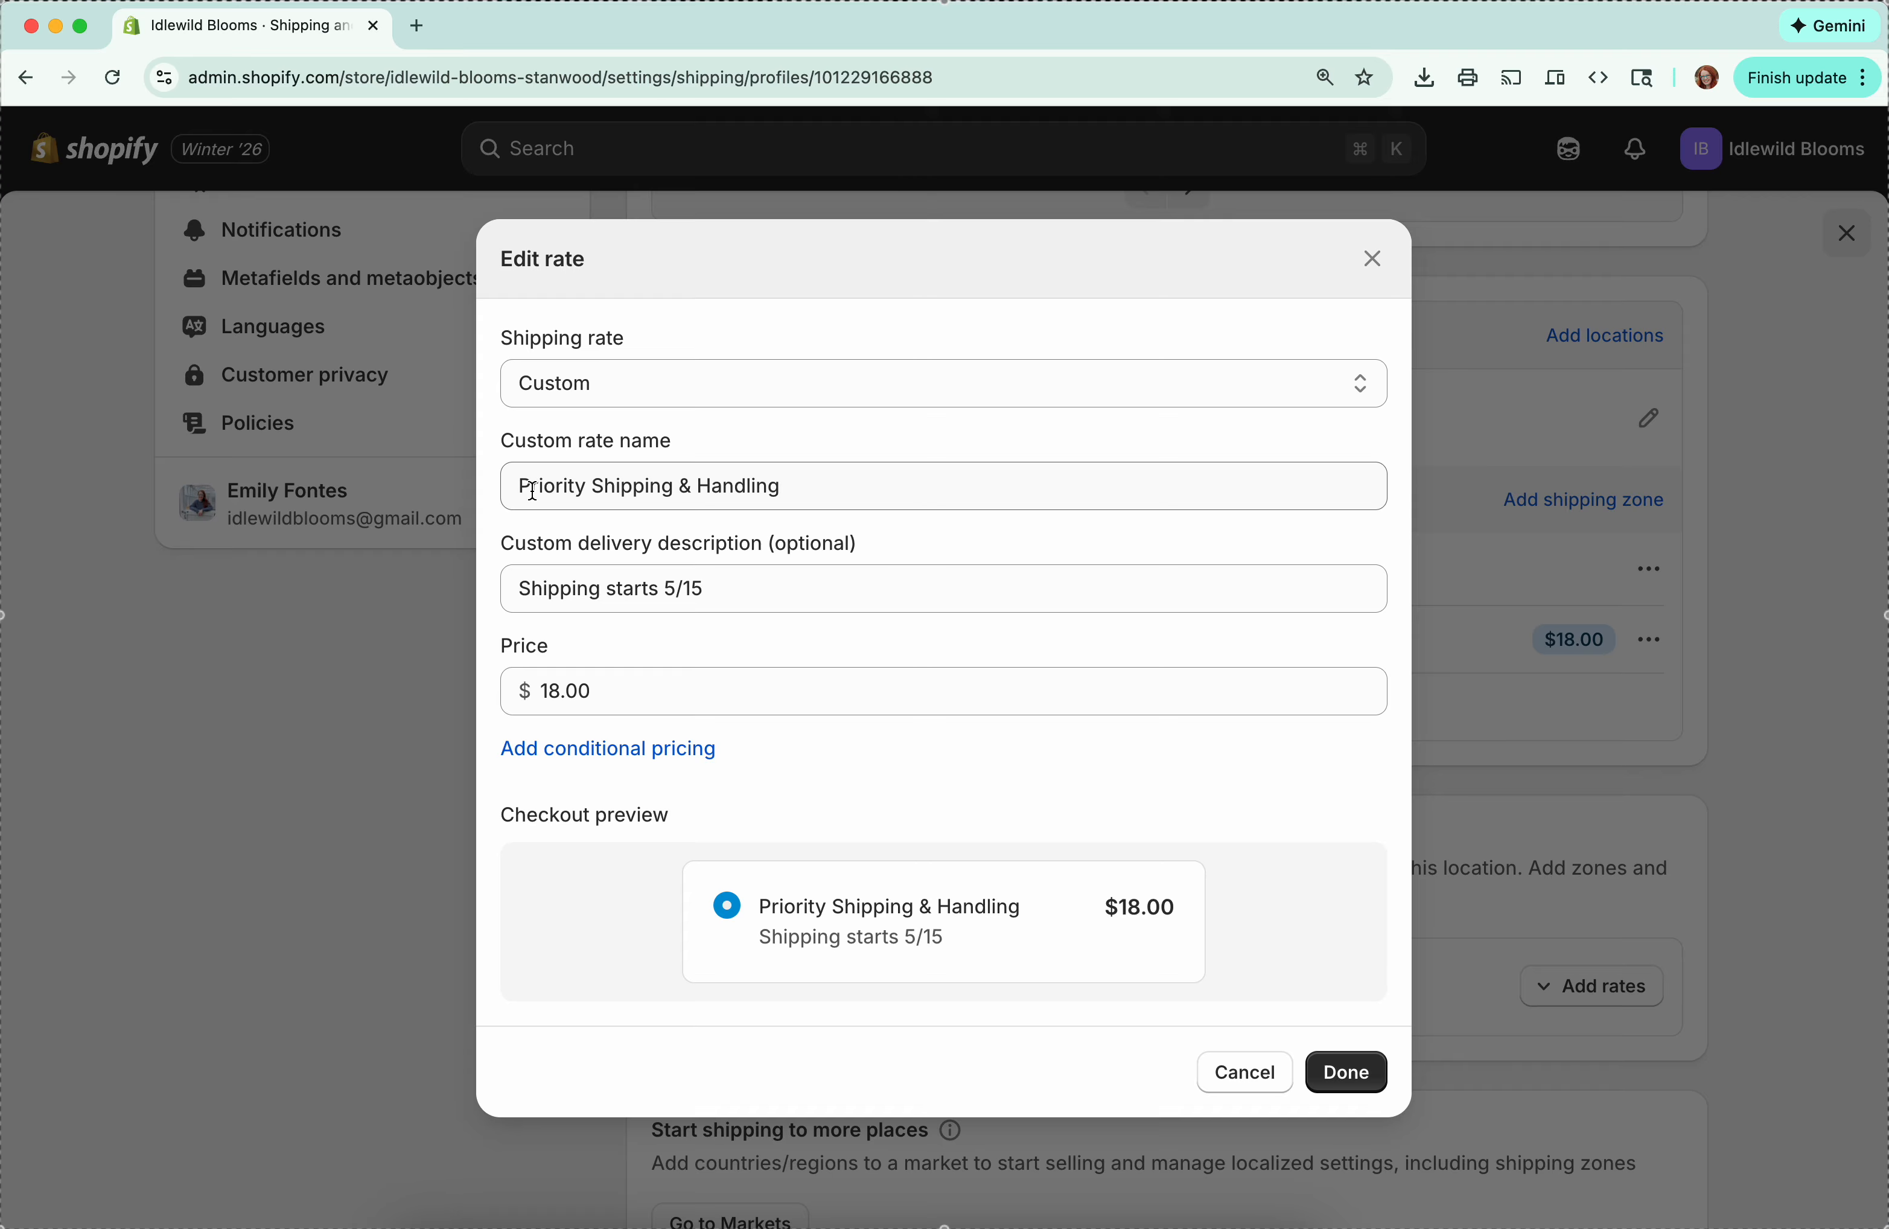
click(588, 590)
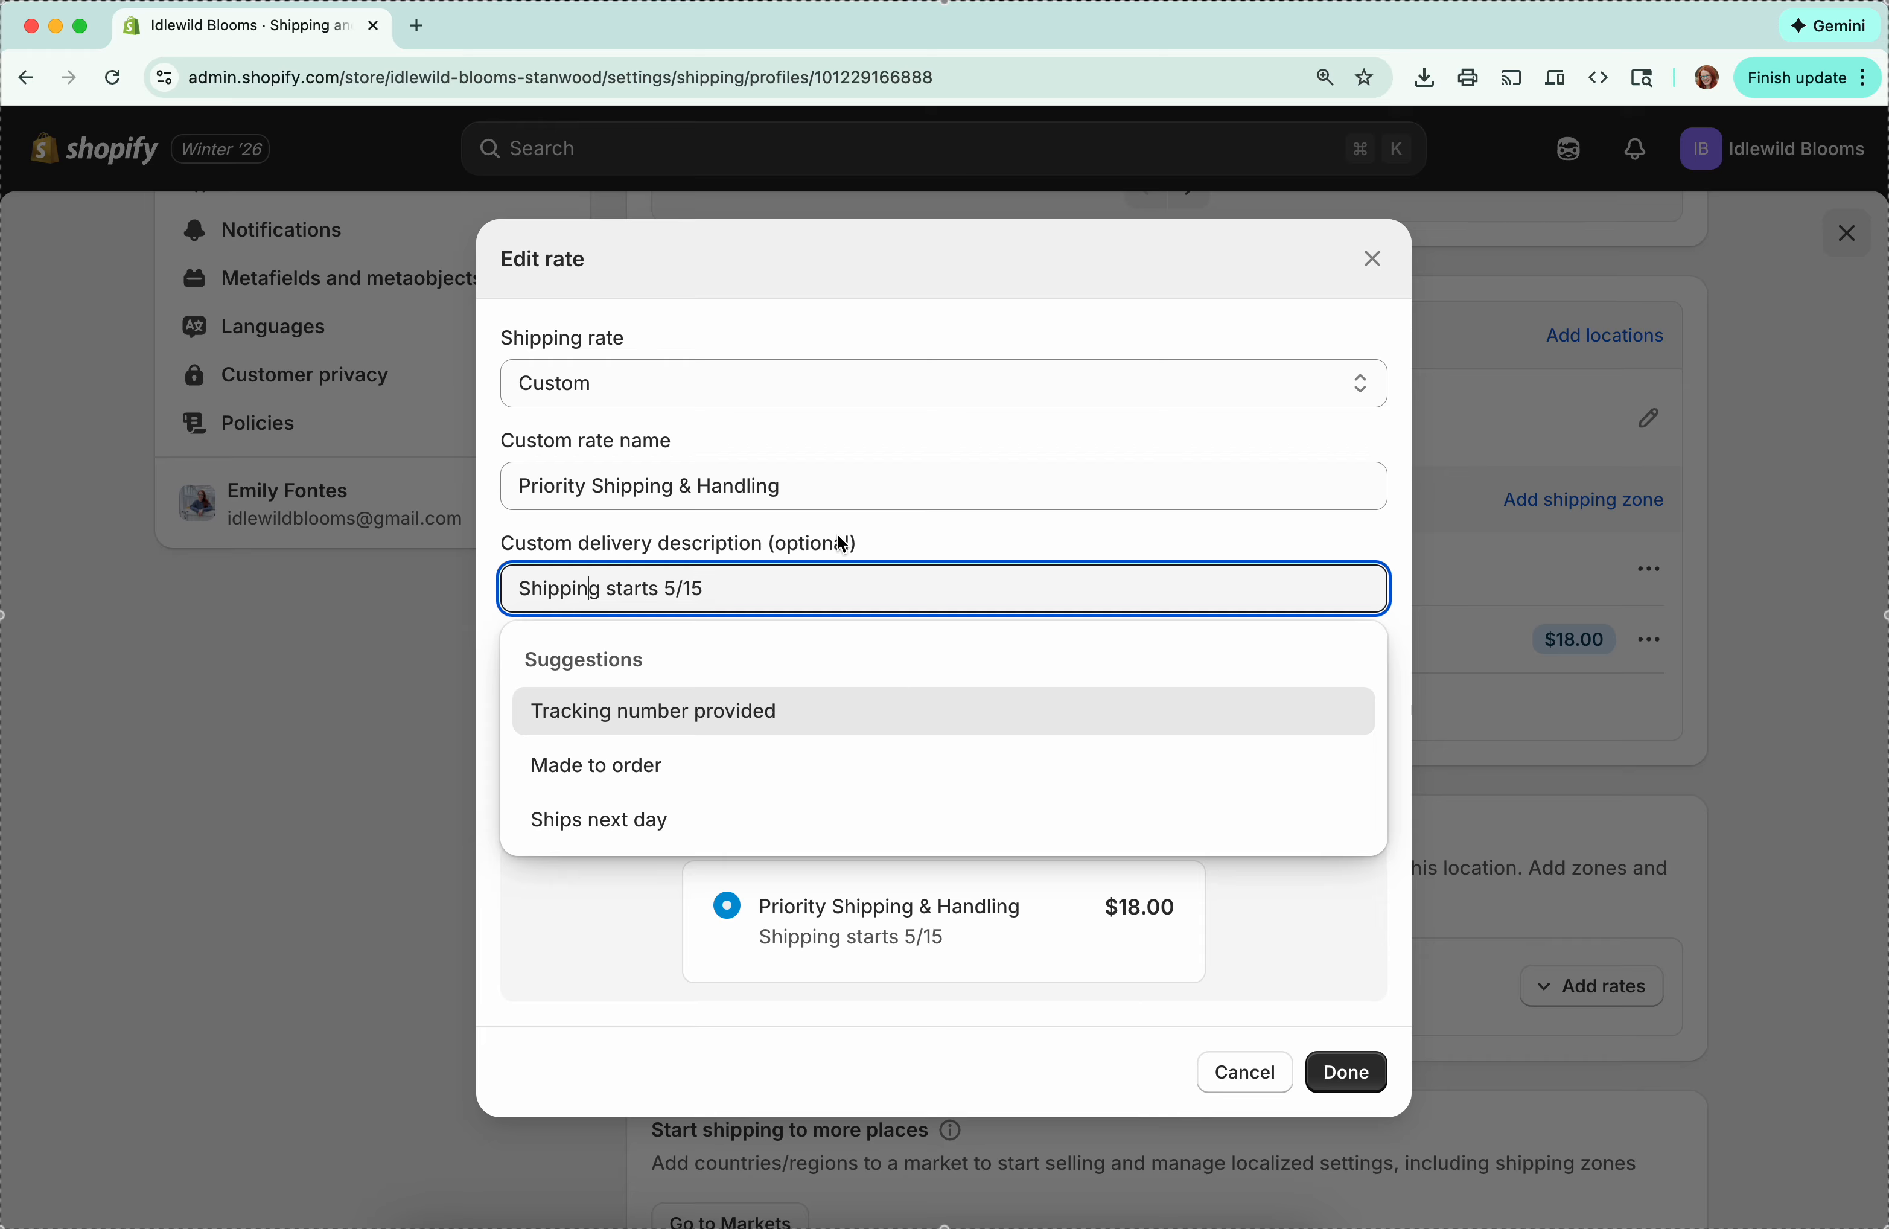
click(749, 580)
key(BackSpace)
key(BackSpace)
key(BackSpace)
key(BackSpace)
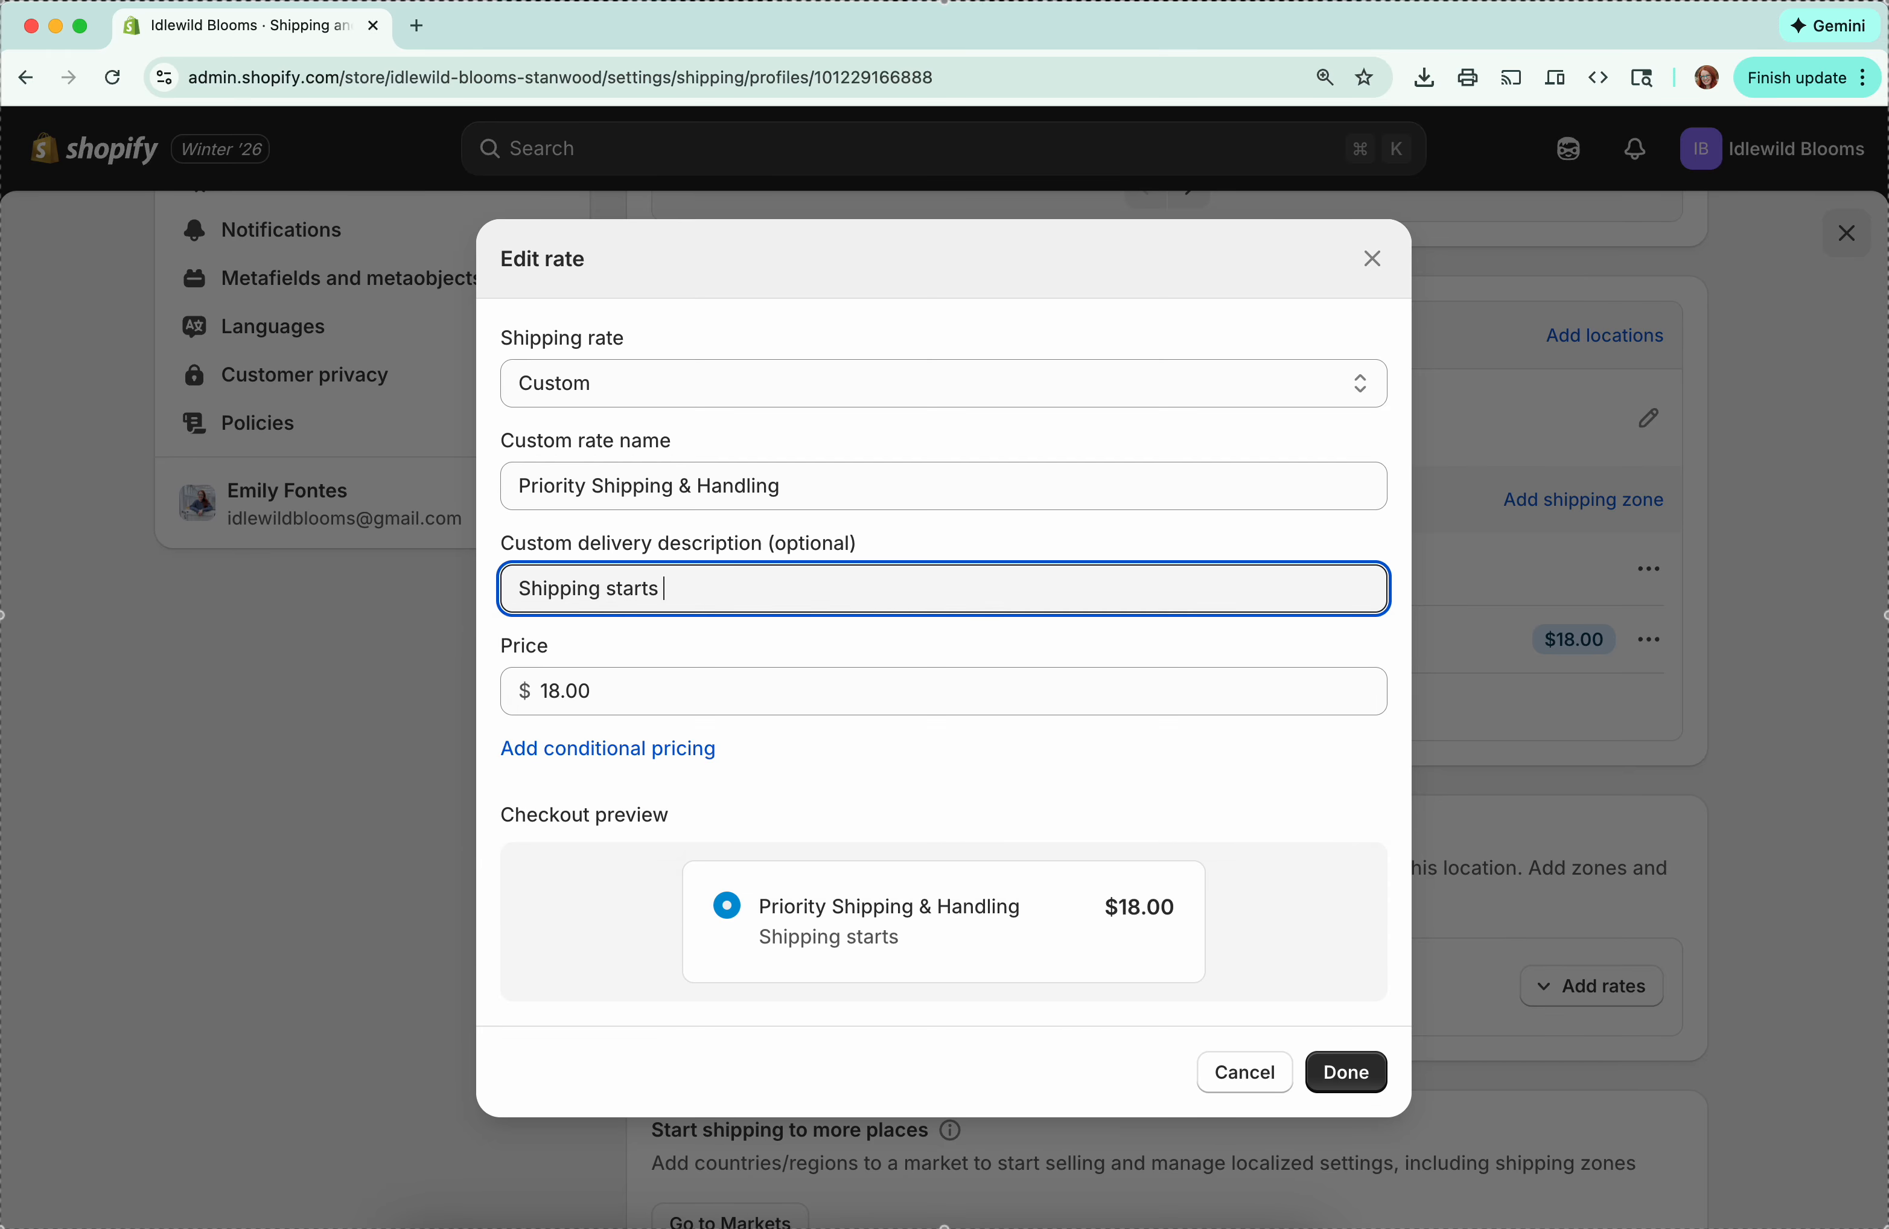
text(3/15/26)
click(1349, 786)
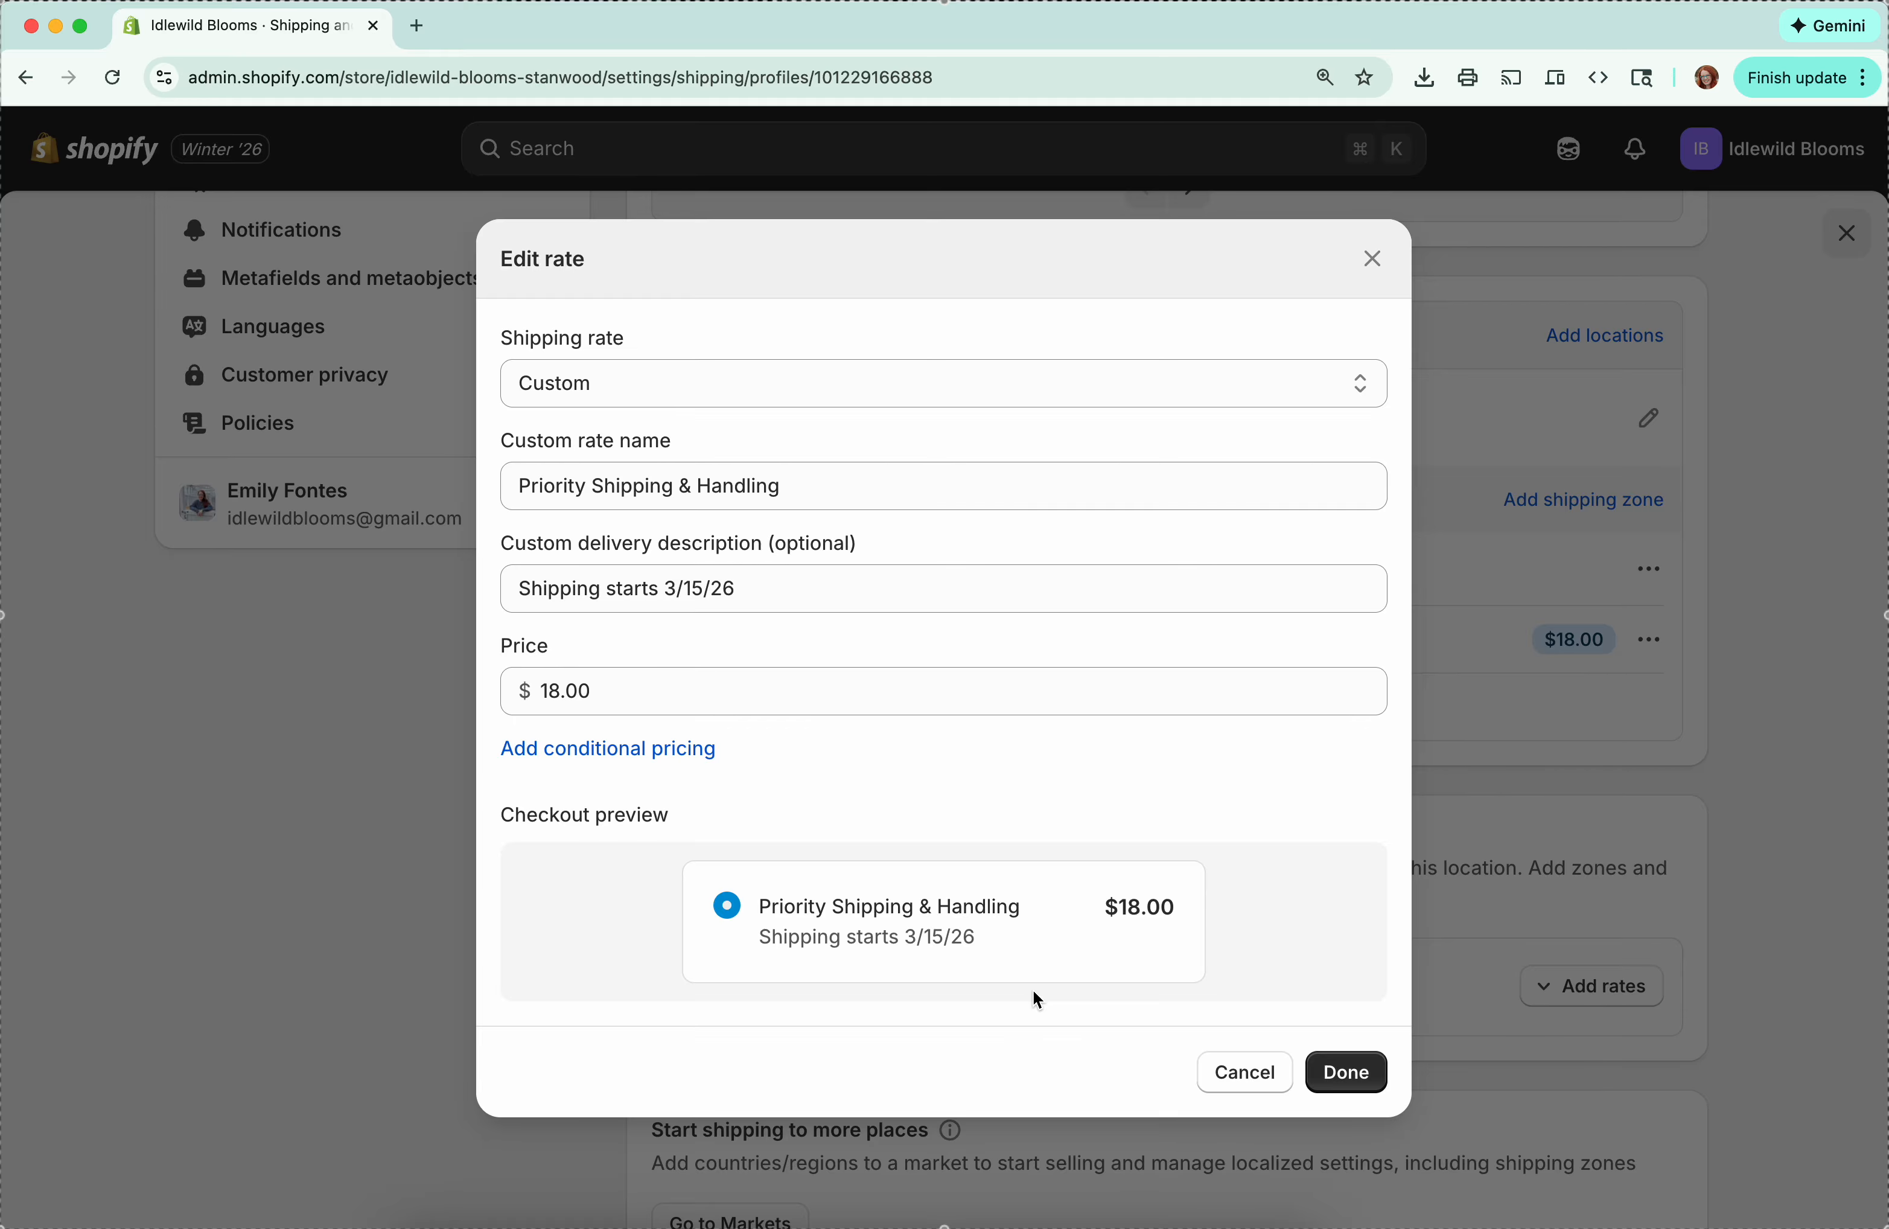
click(1346, 1071)
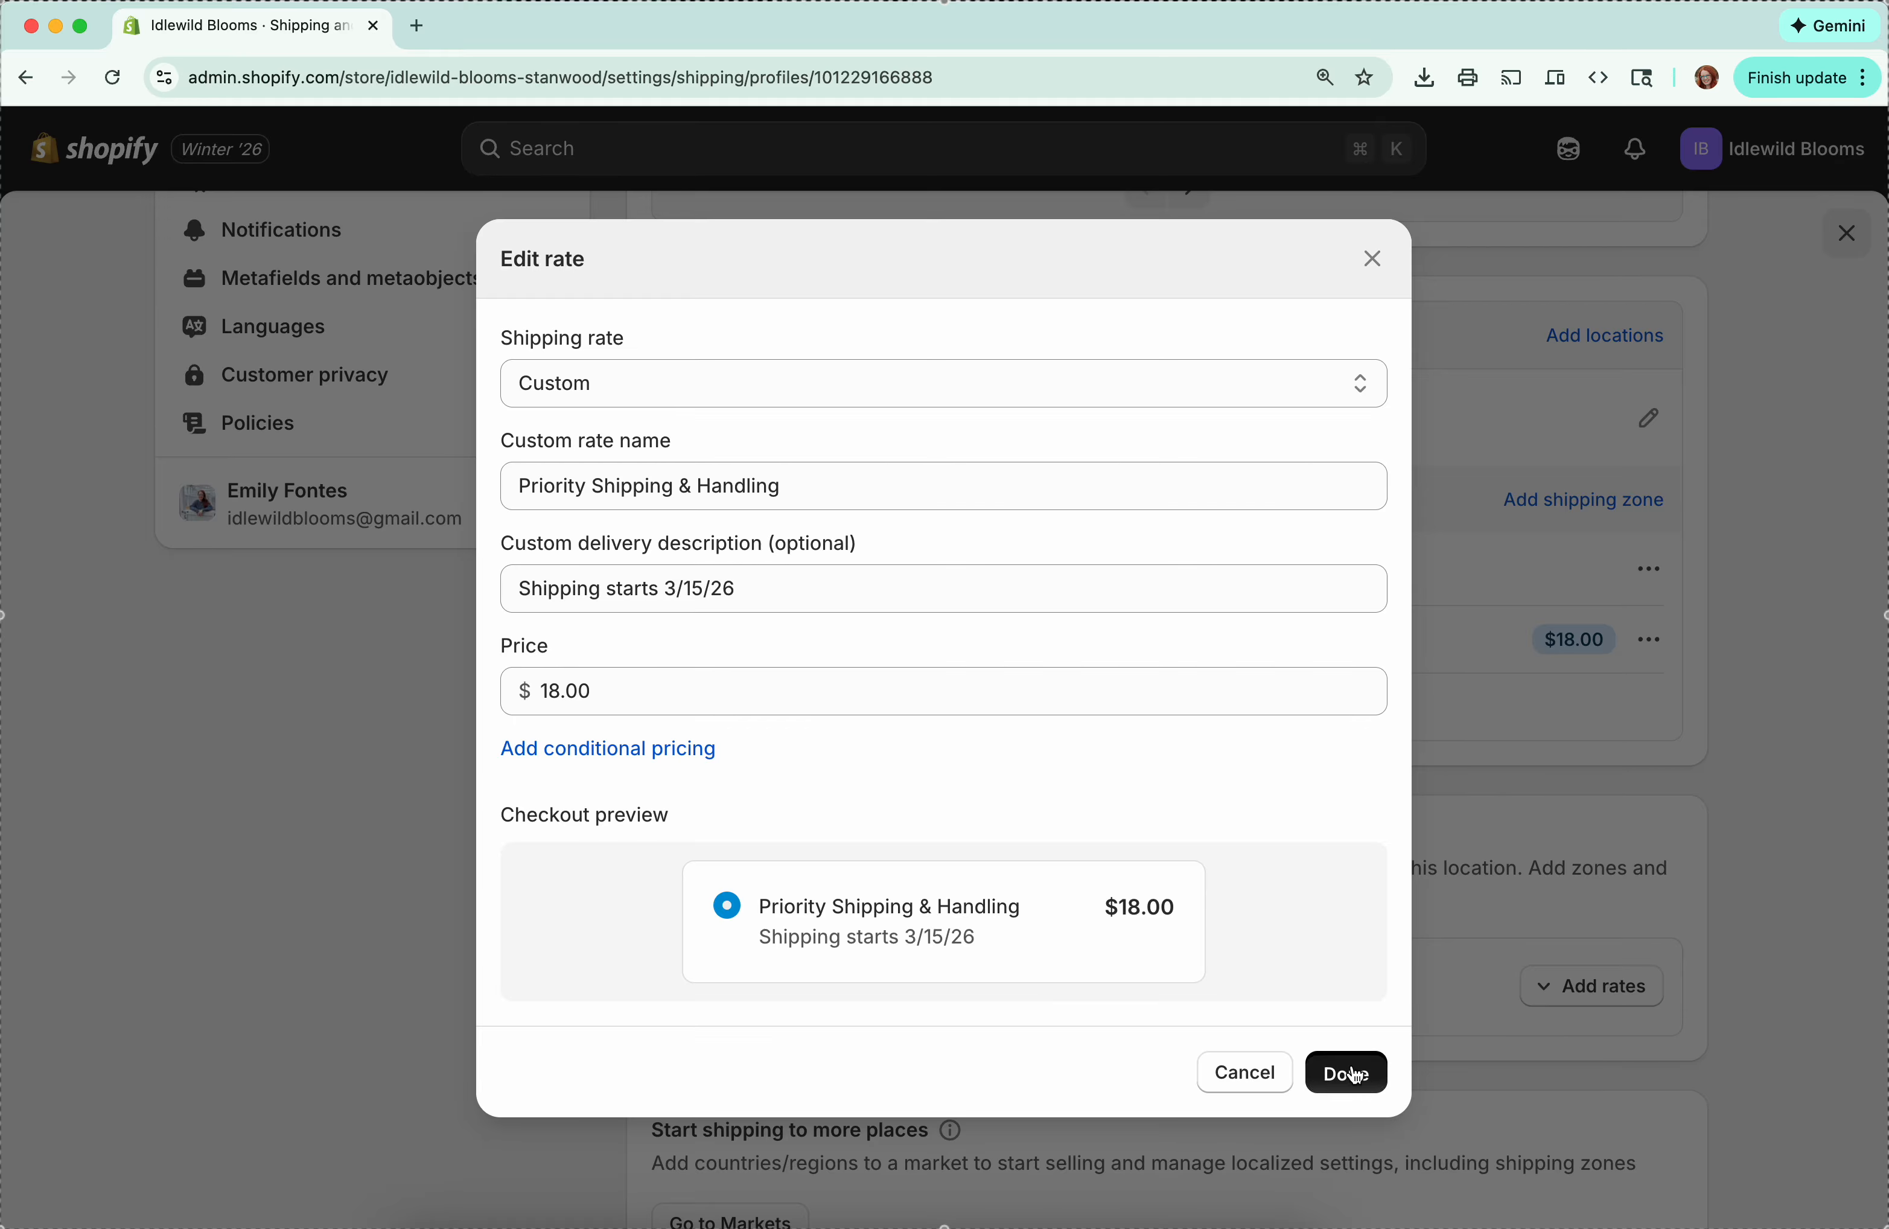
Step: Review the $18 Shipping profile's zones, locations and products, and save the profile
scroll(1047, 910, down, 4)
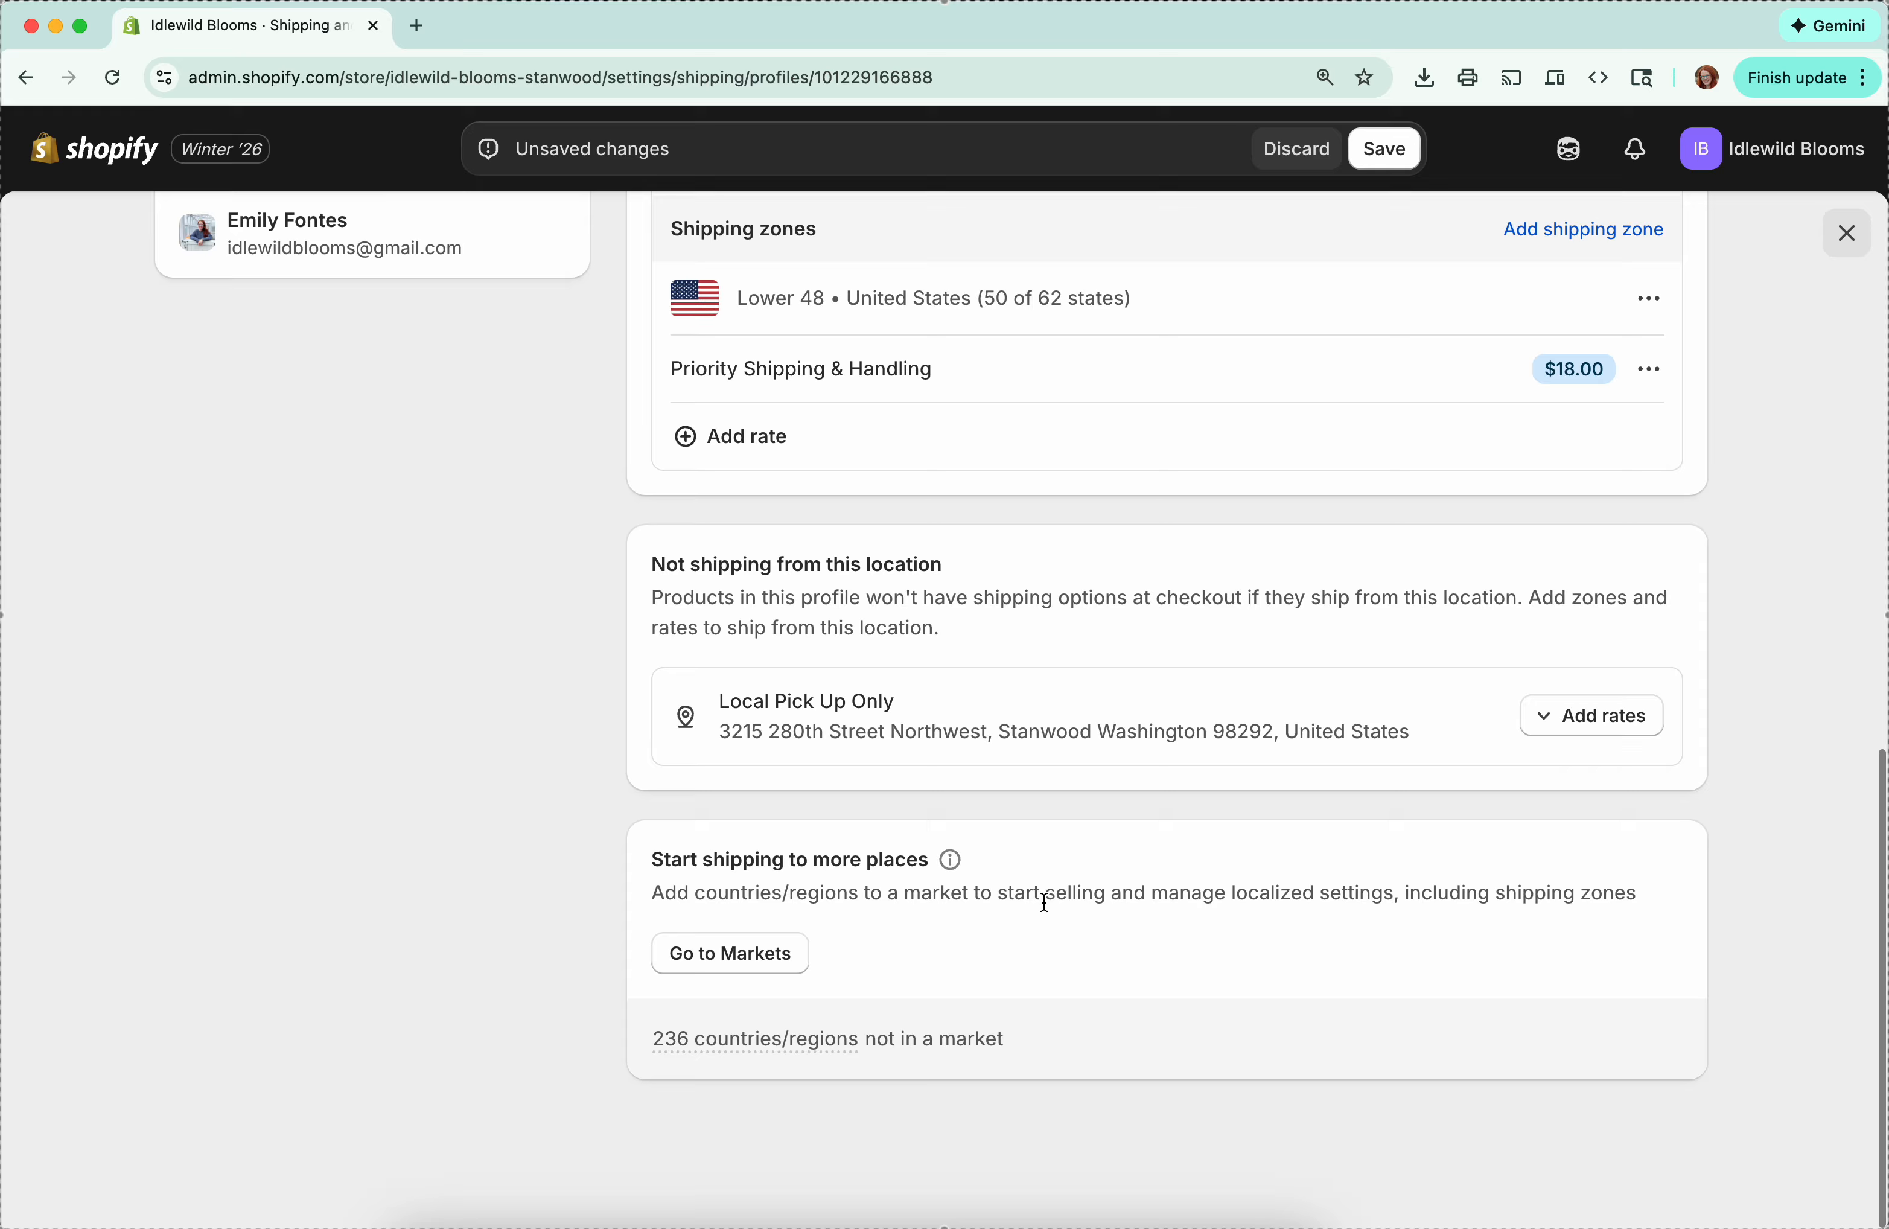
scroll(1047, 910, up, 7)
scroll(1048, 910, up, 1)
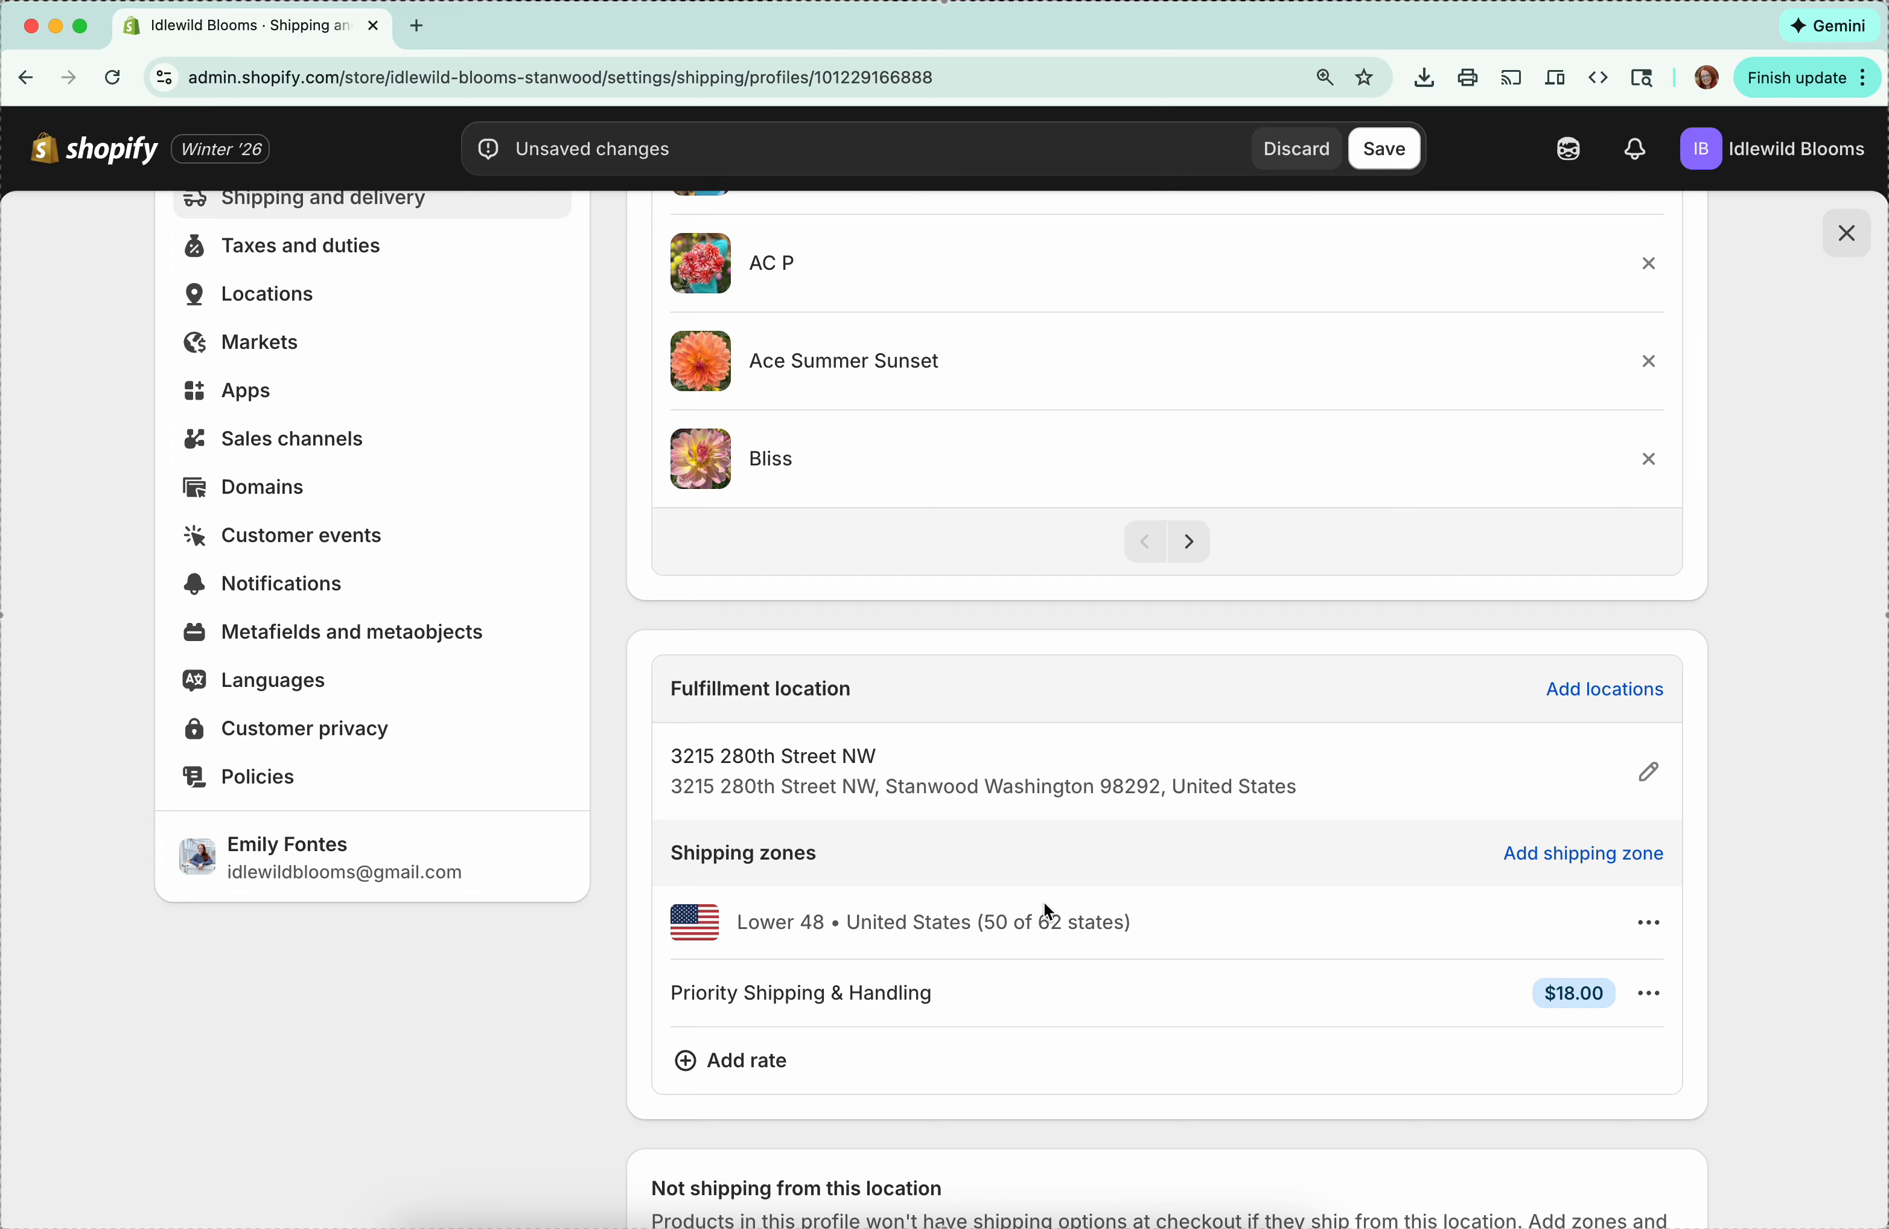
scroll(1044, 900, up, 6)
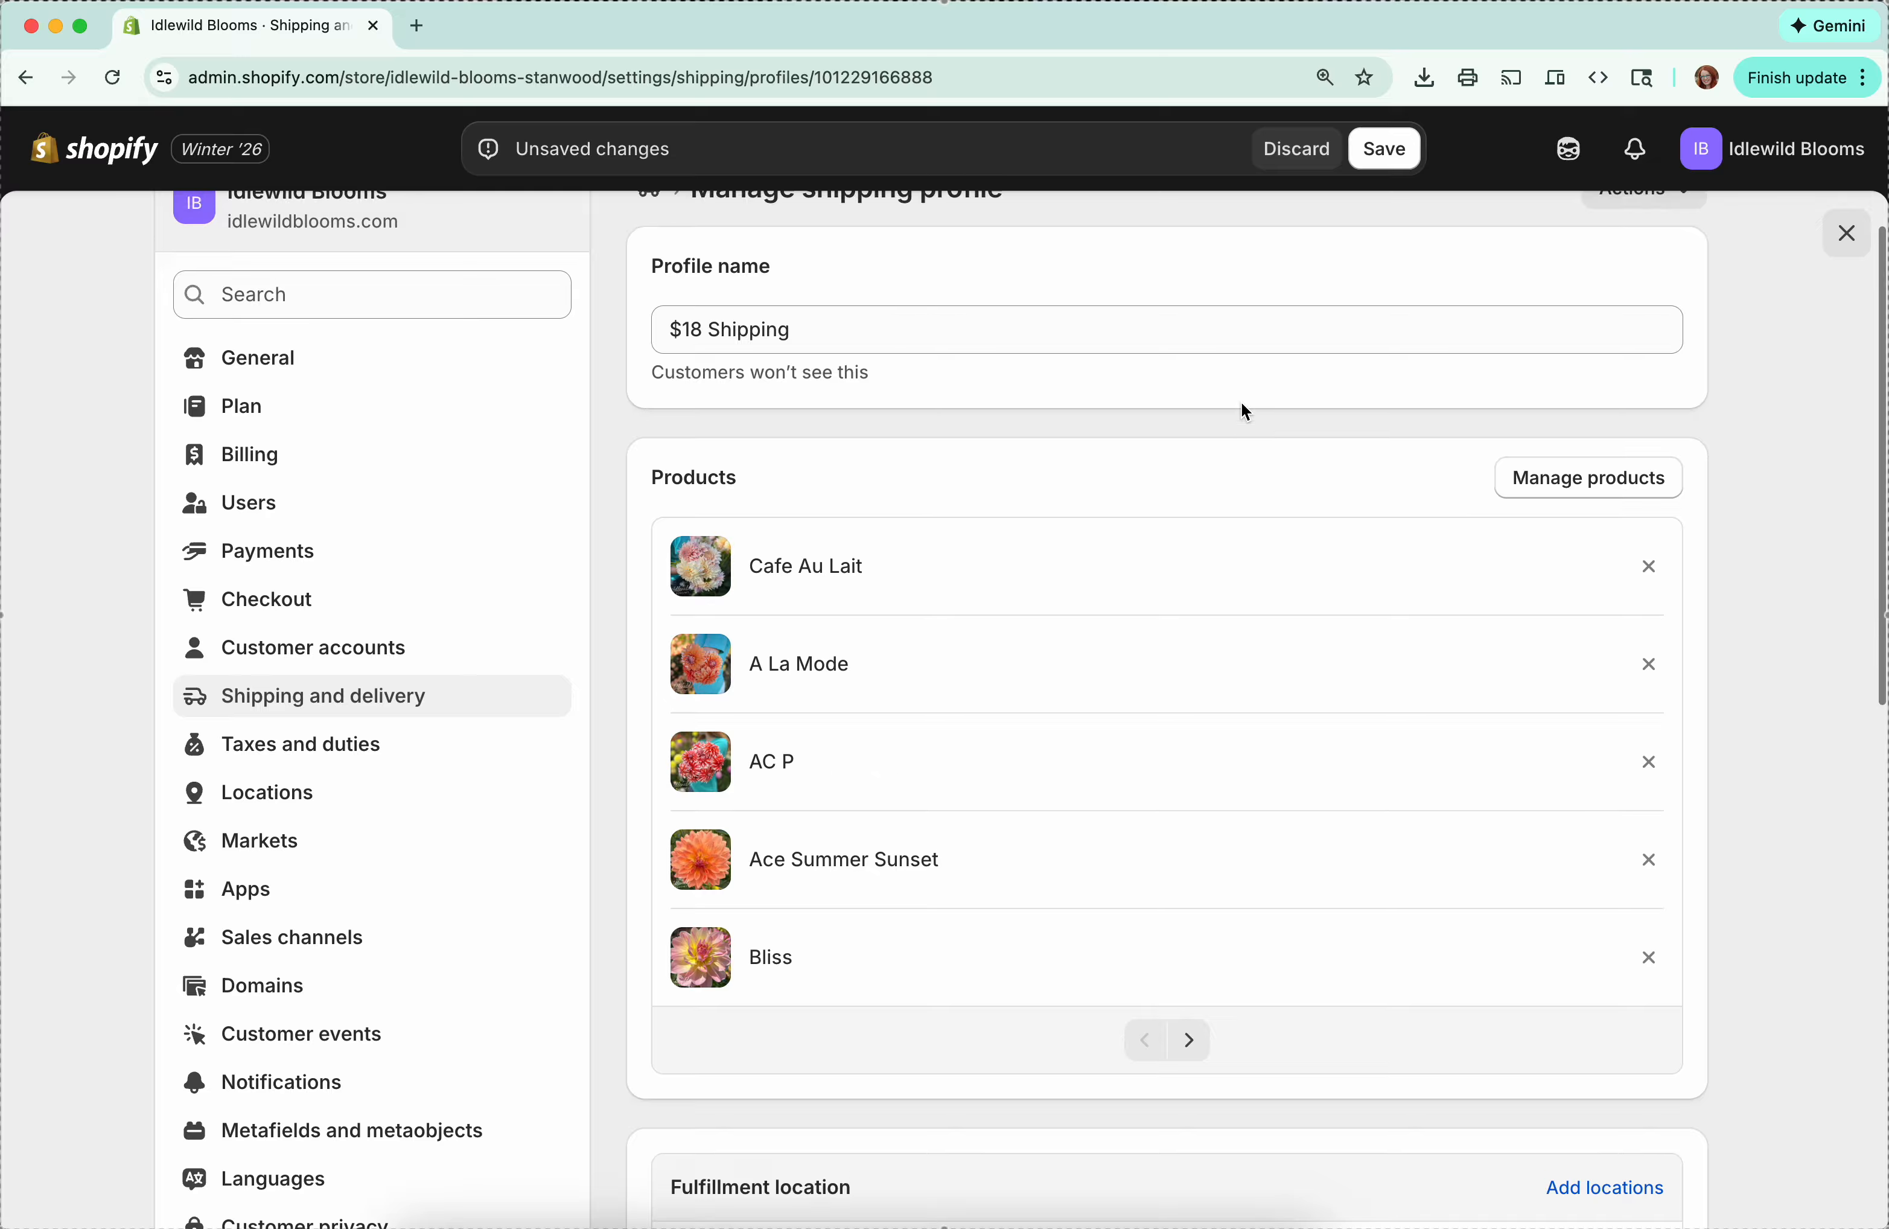
click(1388, 151)
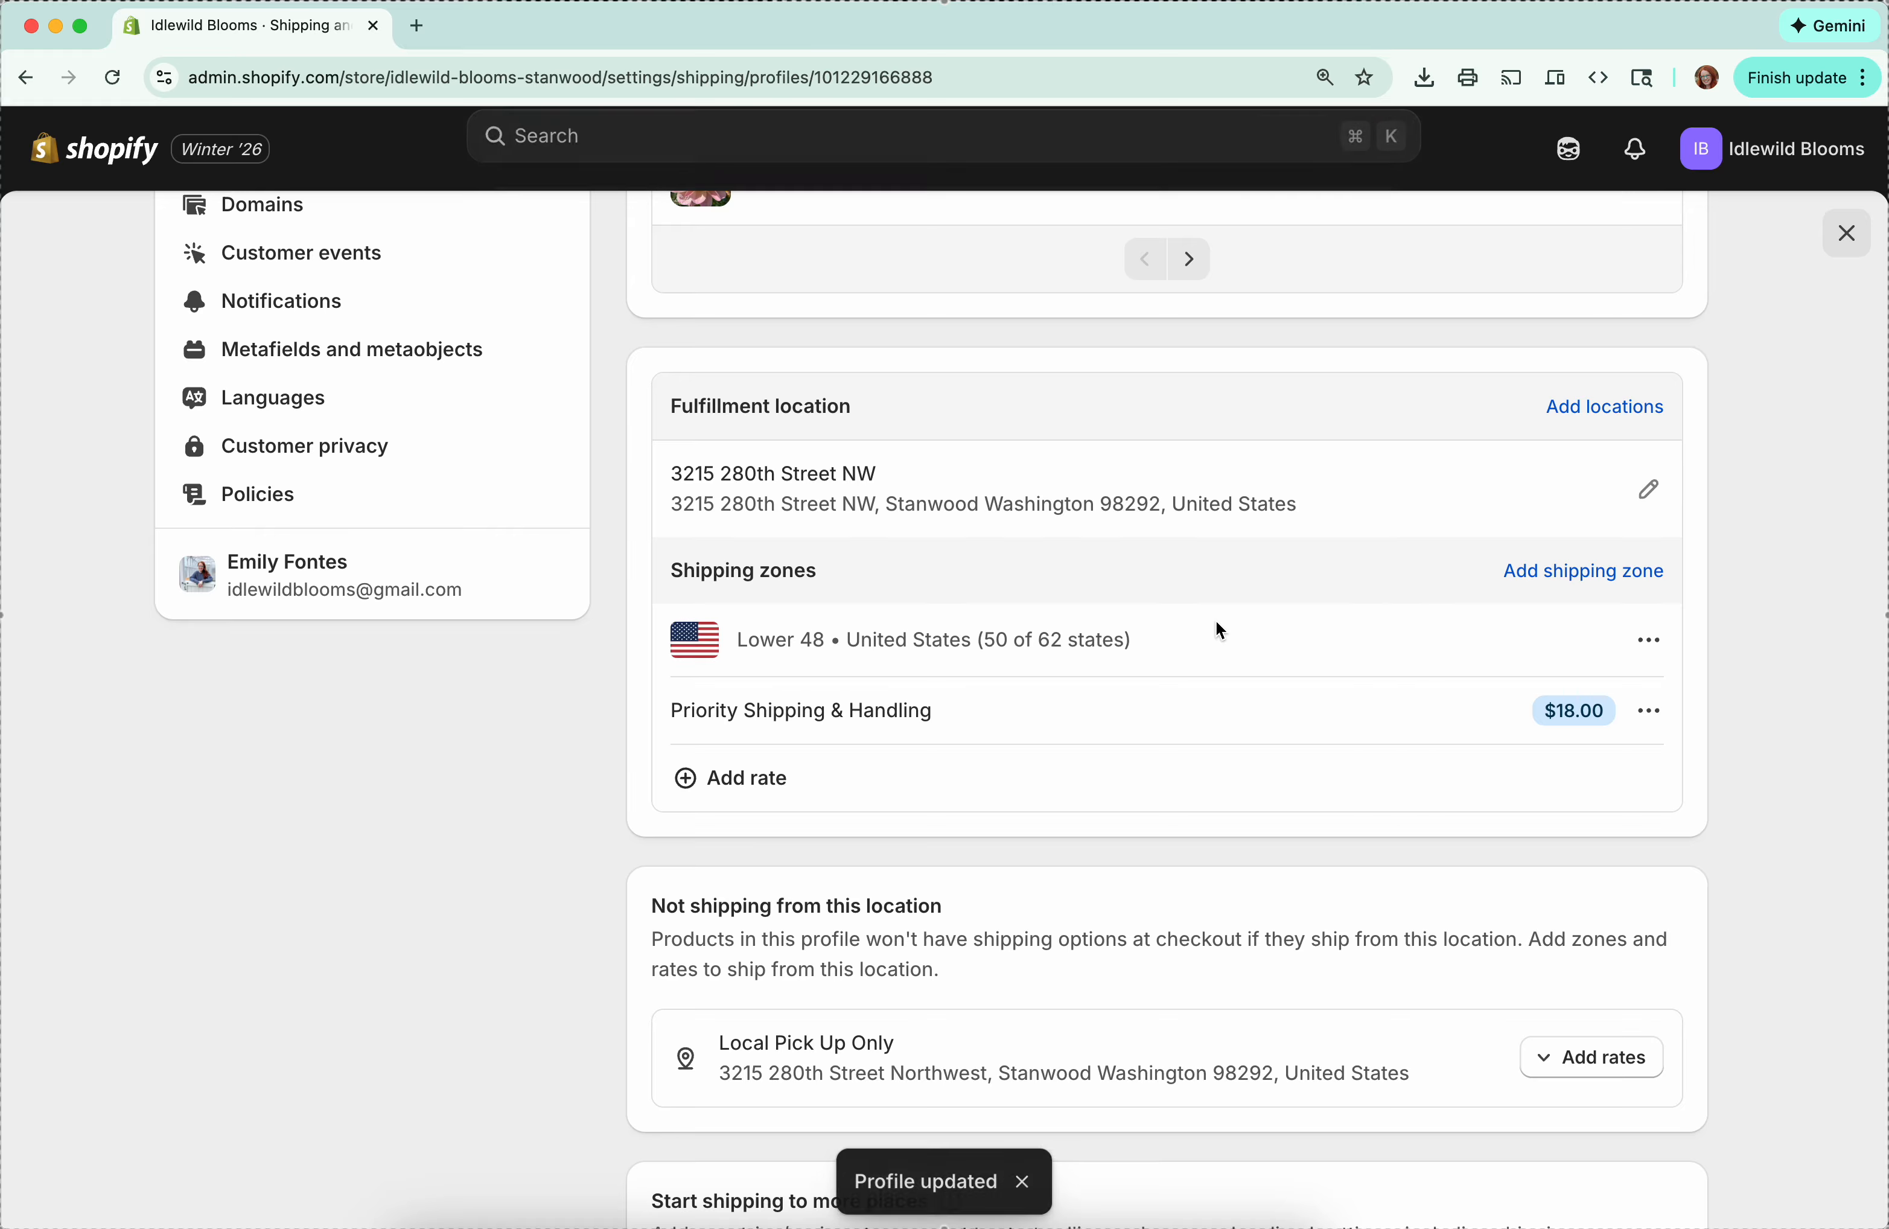